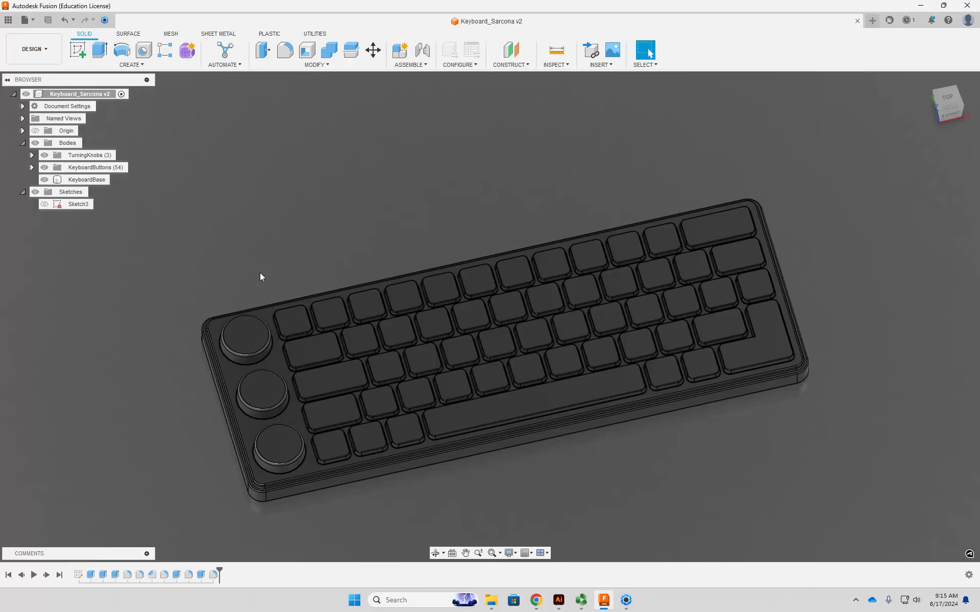
# - Set up an export of the keyboard design as a STEP file named KeyboardExport
pyautogui.moveTo(341, 259); pyautogui.dragTo(349, 223, button='middle')
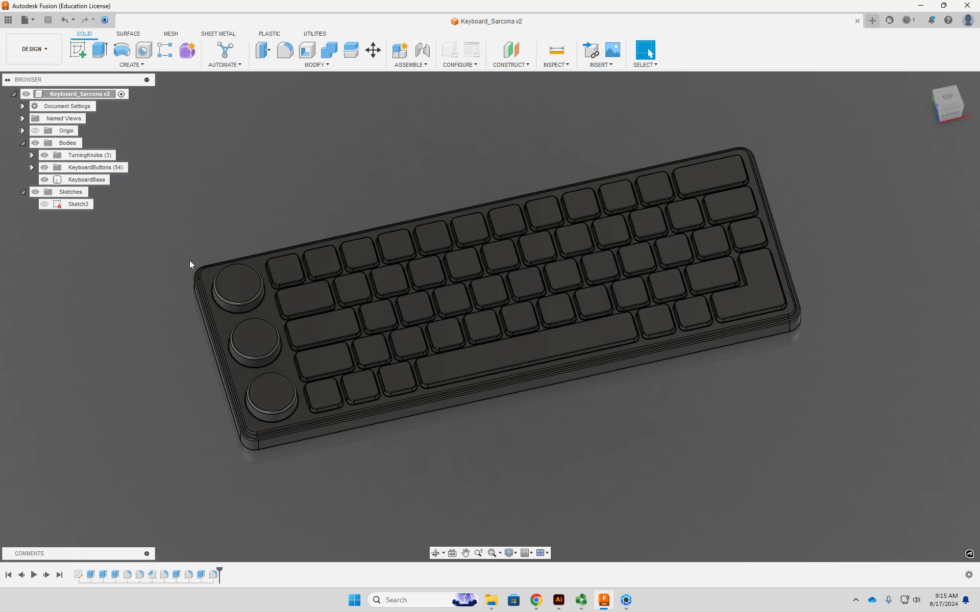
pyautogui.moveTo(307, 159); pyautogui.dragTo(340, 153, button='middle')
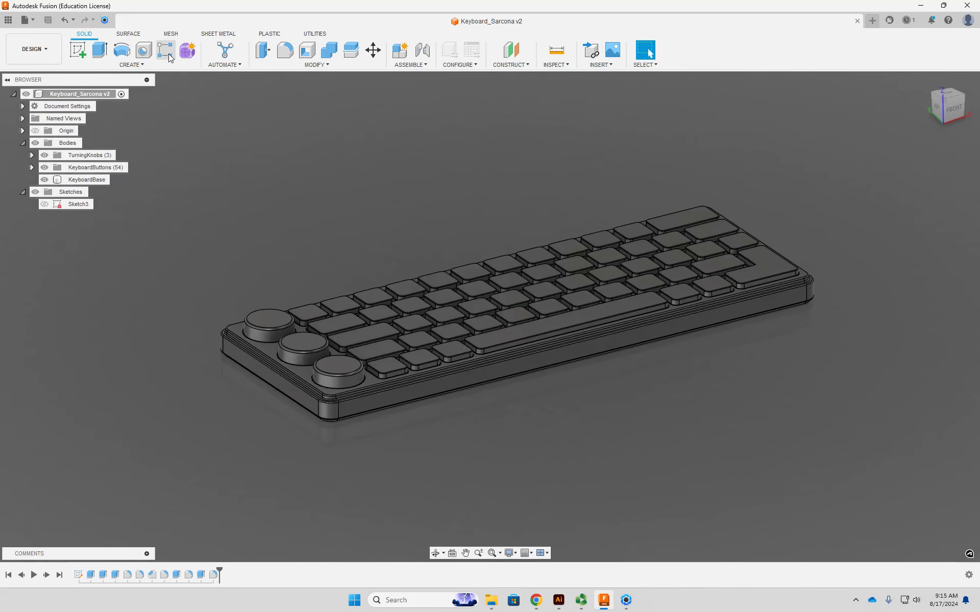
pyautogui.click(31, 20)
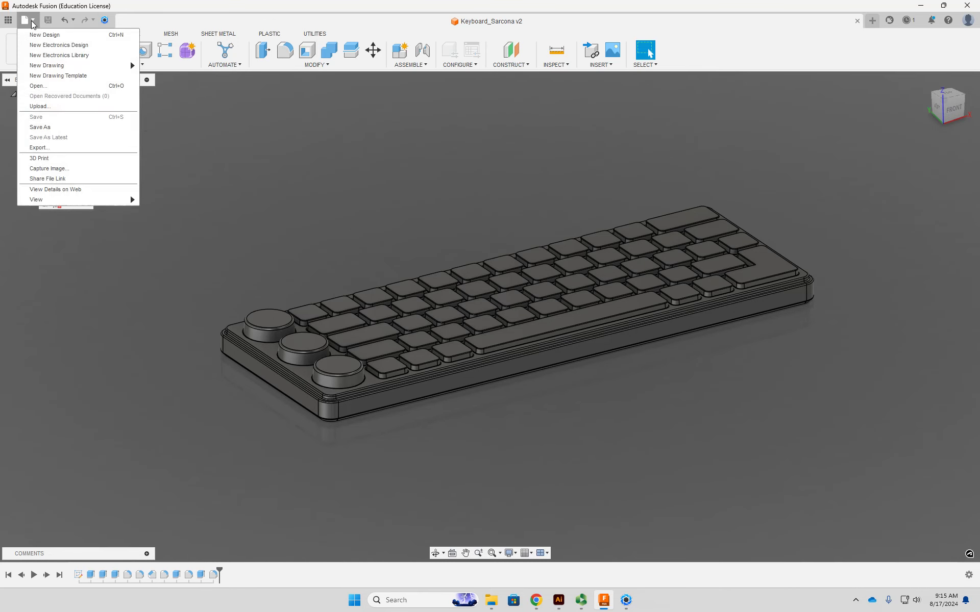
pyautogui.click(65, 147)
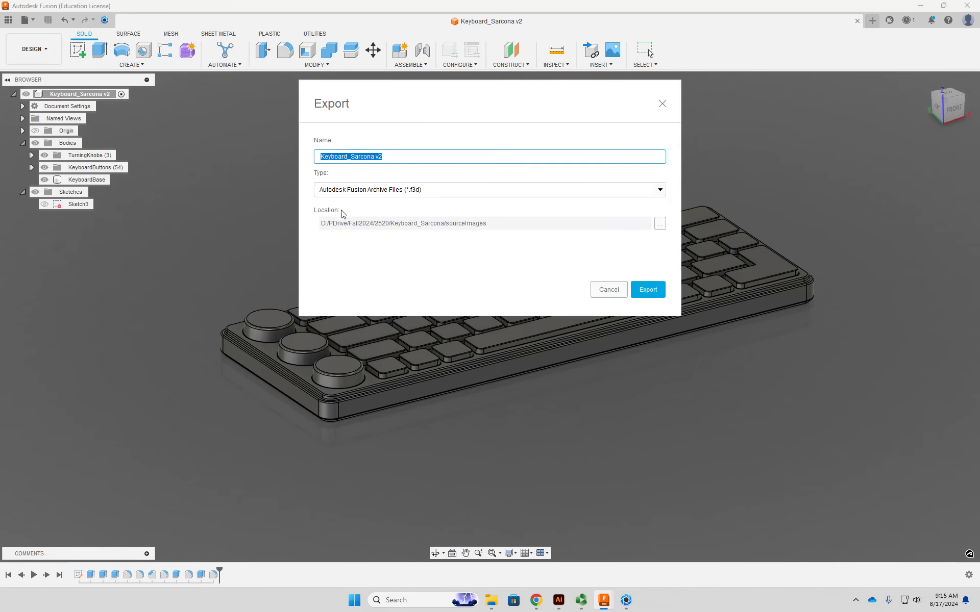
pyautogui.click(403, 189)
pyautogui.scroll(-2, 411, 245)
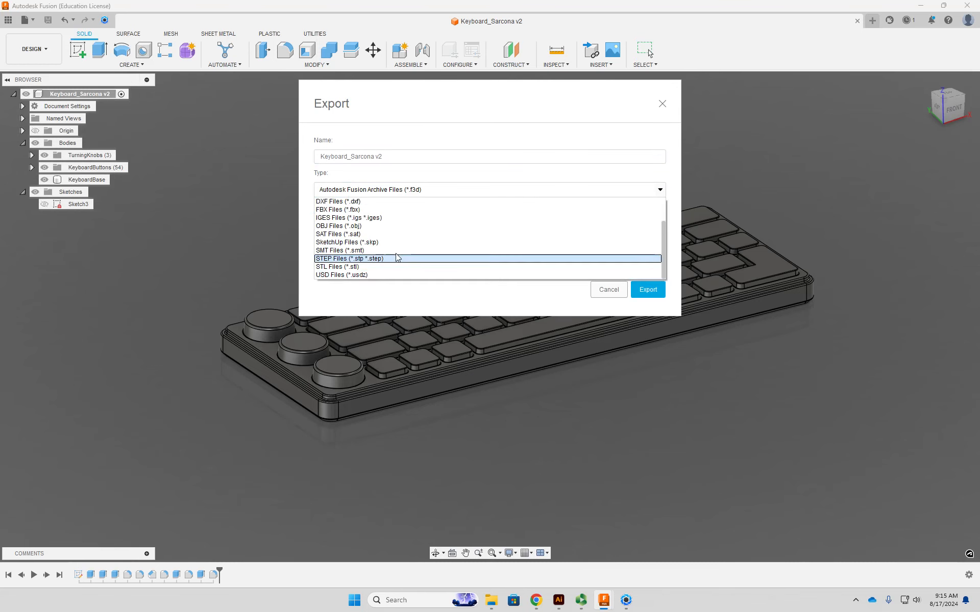
pyautogui.scroll(2, 402, 214)
pyautogui.scroll(-2, 407, 237)
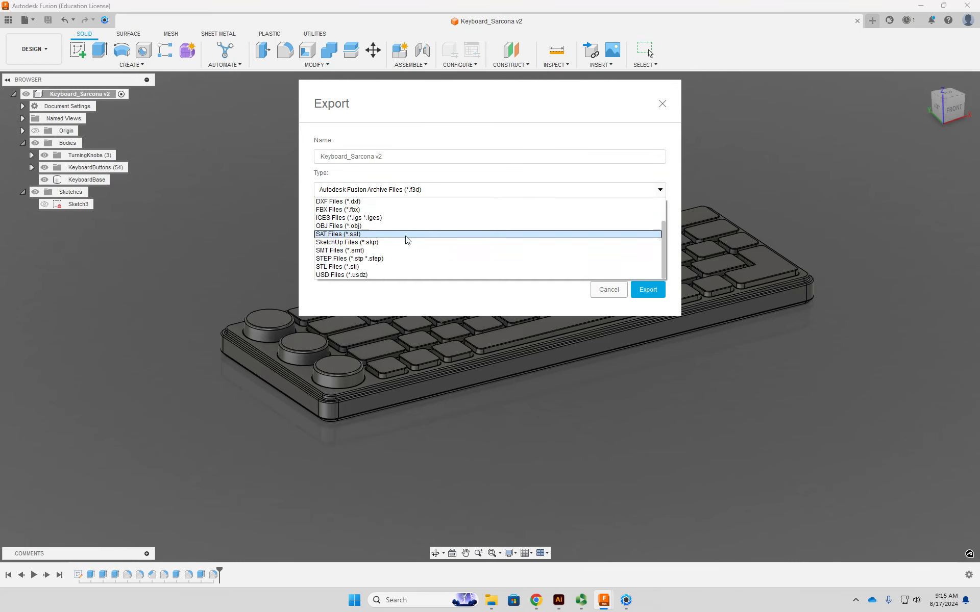
pyautogui.click(383, 258)
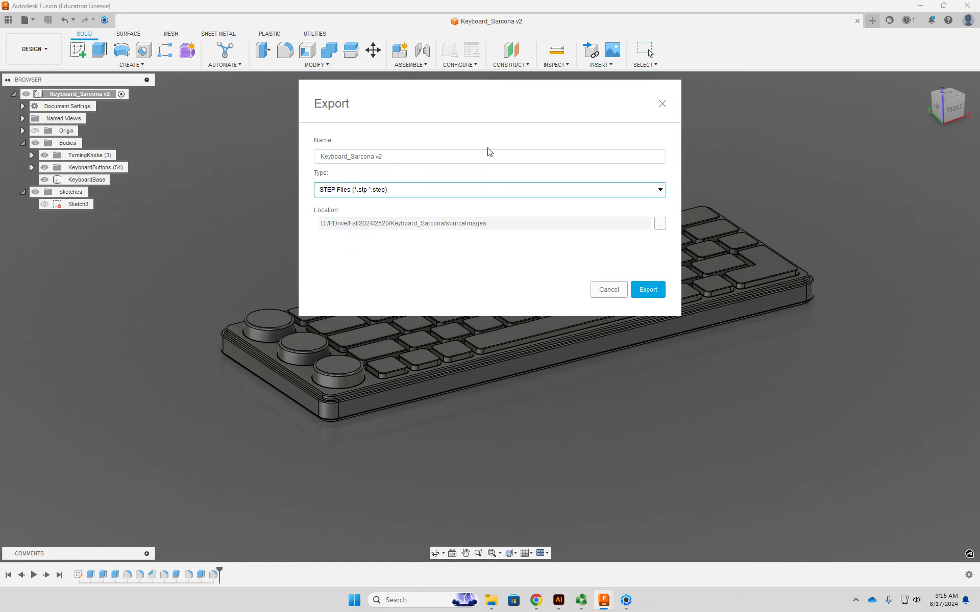
pyautogui.moveTo(394, 156); pyautogui.dragTo(310, 150)
pyautogui.write('KeyboardExport')
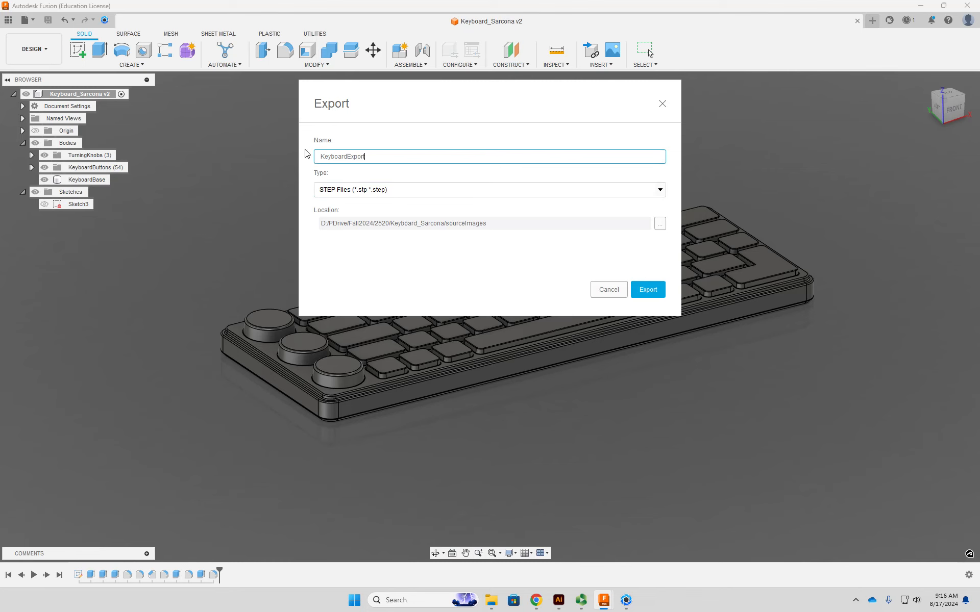
# - Create a folder named scenes in the keyboard's project folder and export the STEP file into it
pyautogui.click(660, 224)
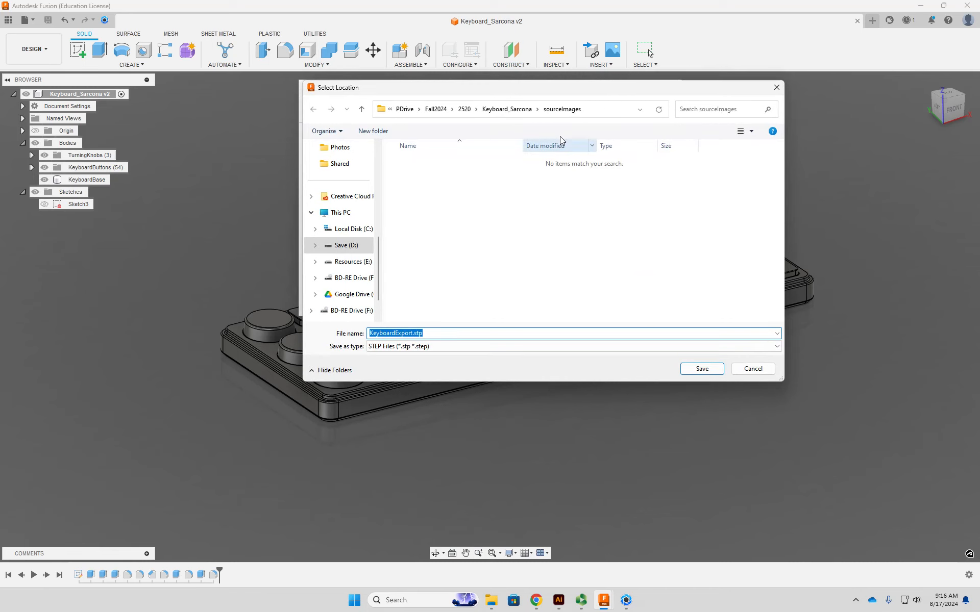
pyautogui.click(514, 111)
pyautogui.click(380, 131)
pyautogui.write('scenes')
pyautogui.press('Return')
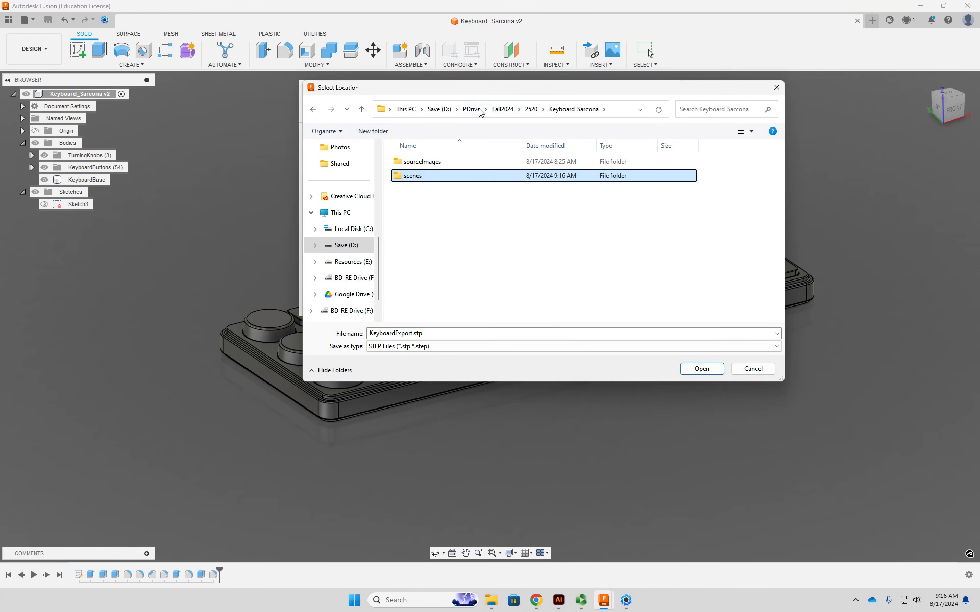
pyautogui.doubleClick(422, 177)
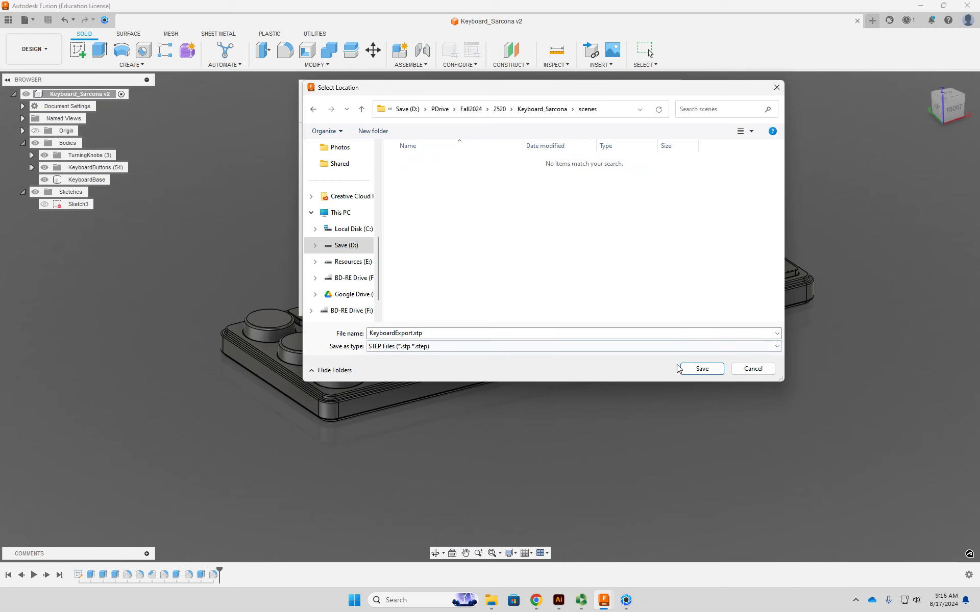
pyautogui.click(701, 369)
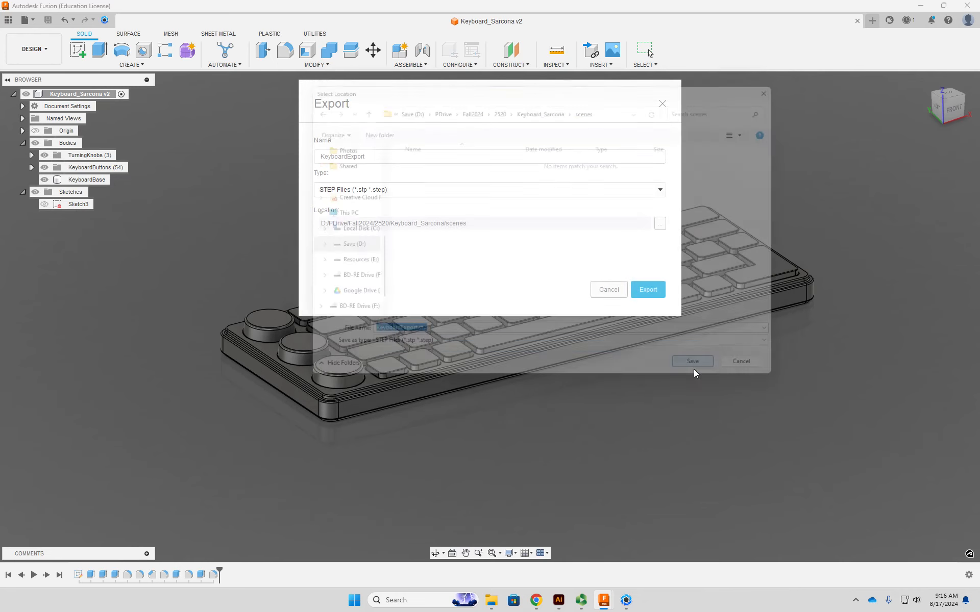
pyautogui.click(649, 289)
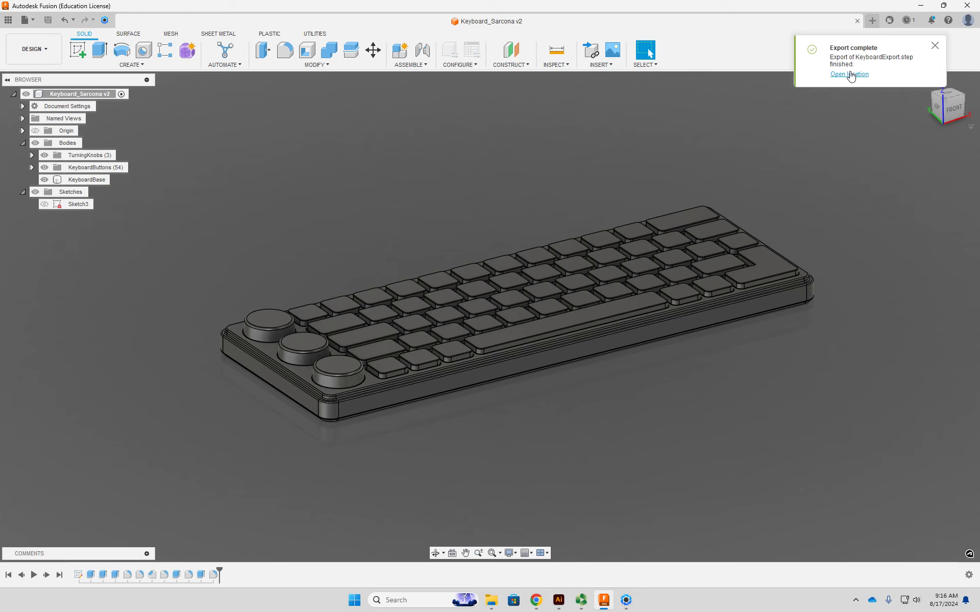
# - Switch to KeyShot and choose KeyboardExport.step from the keyboard project's scenes folder for import
pyautogui.click(632, 601)
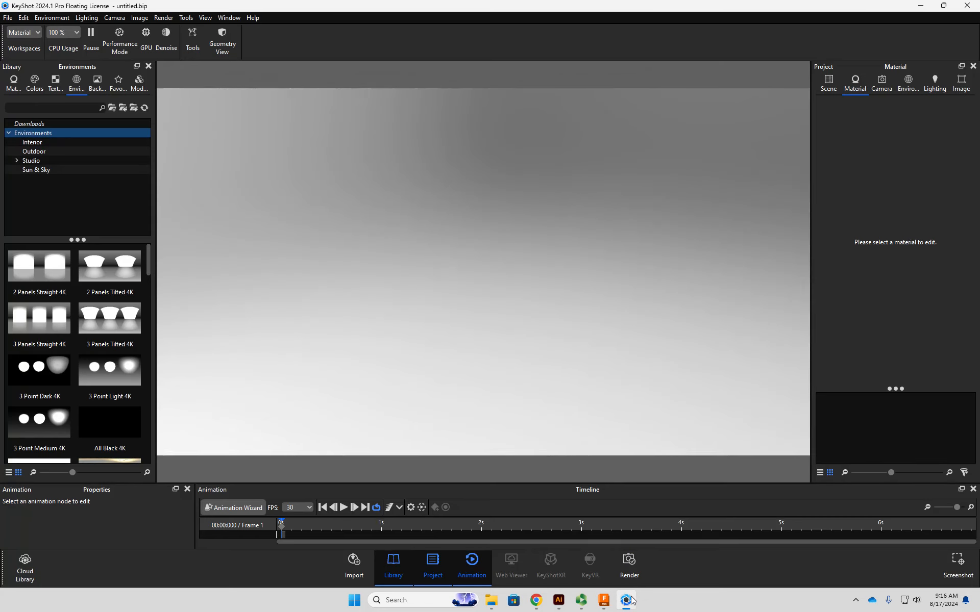
pyautogui.click(10, 18)
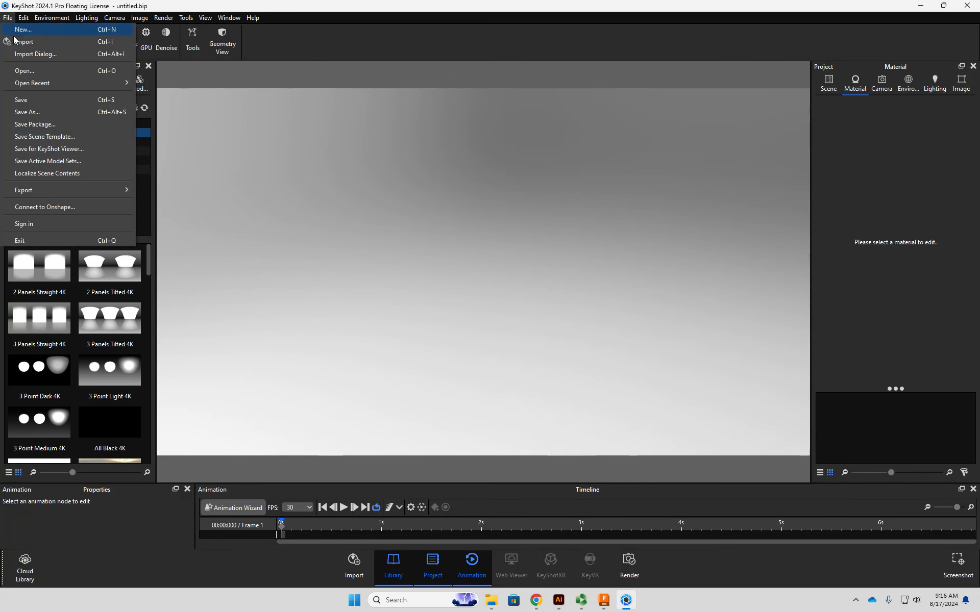
pyautogui.click(23, 42)
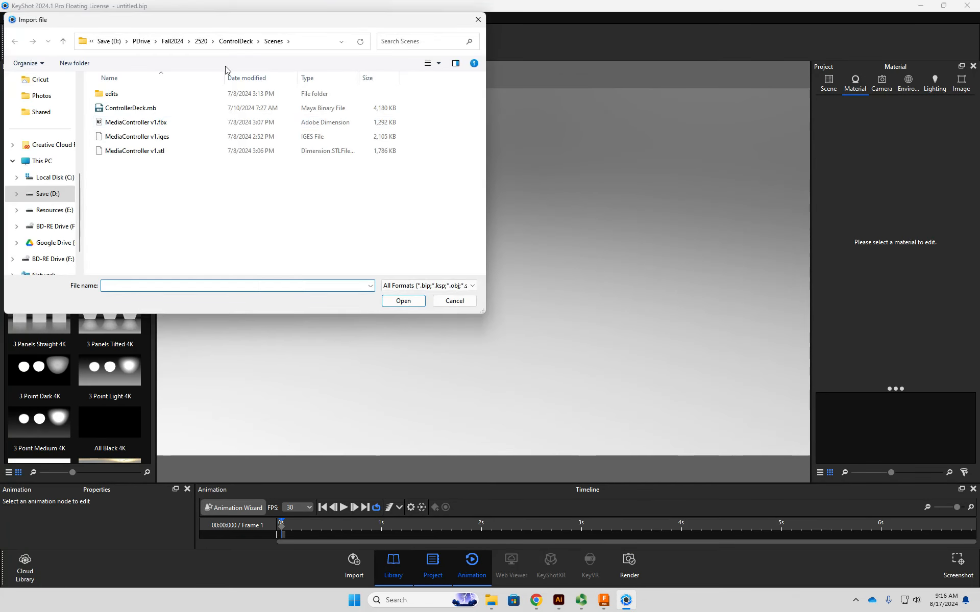
pyautogui.click(301, 41)
pyautogui.write('D:\\PDrive\\Fall2024\\2520\\Keyboard_Sarcona\\sourceImages')
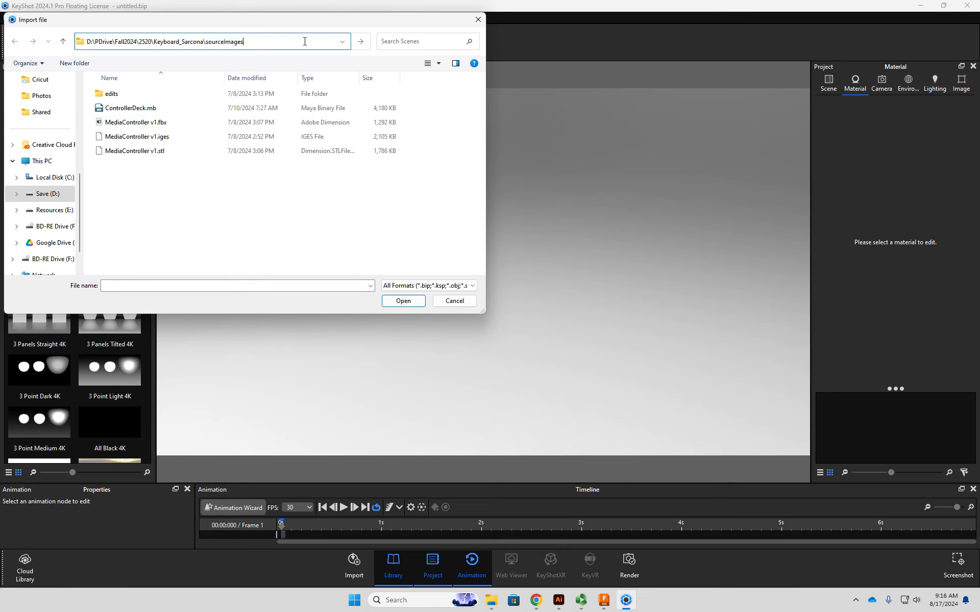
pyautogui.press('Return')
pyautogui.click(213, 41)
pyautogui.click(117, 96)
pyautogui.doubleClick(116, 96)
pyautogui.click(139, 97)
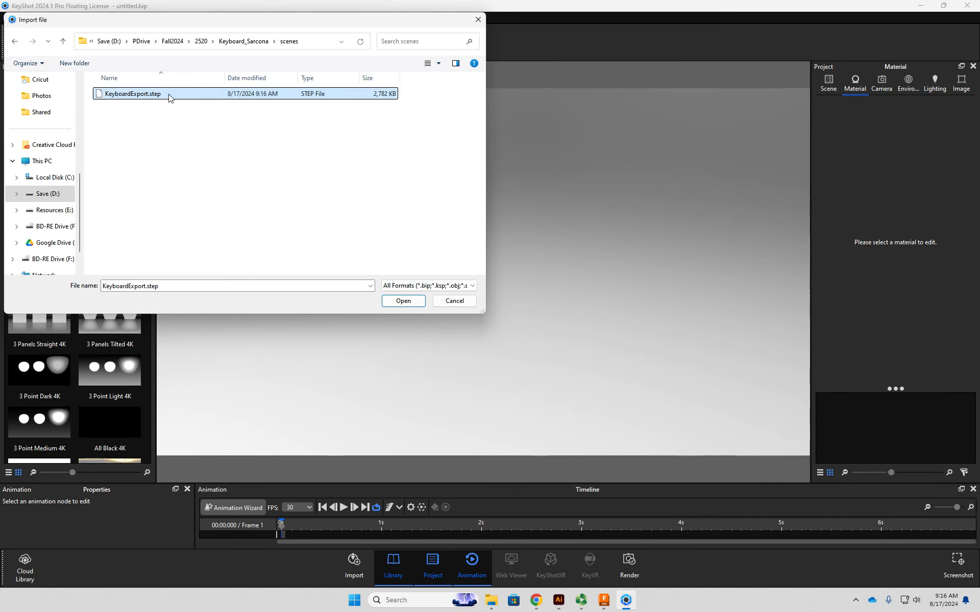
pyautogui.click(408, 304)
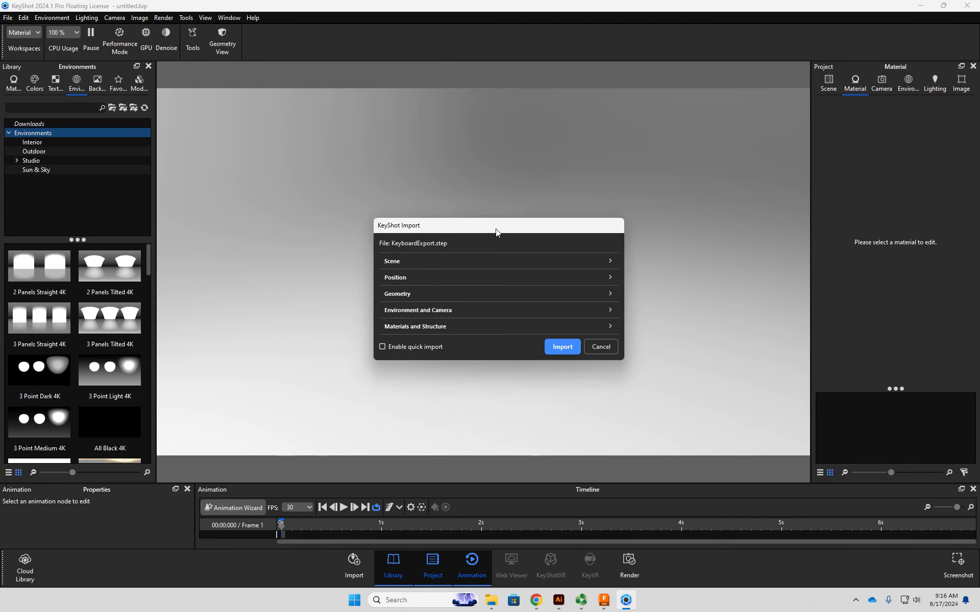
# - Expand all the import settings and import the keyboard into the Default model set
pyautogui.click(568, 239)
pyautogui.click(562, 221)
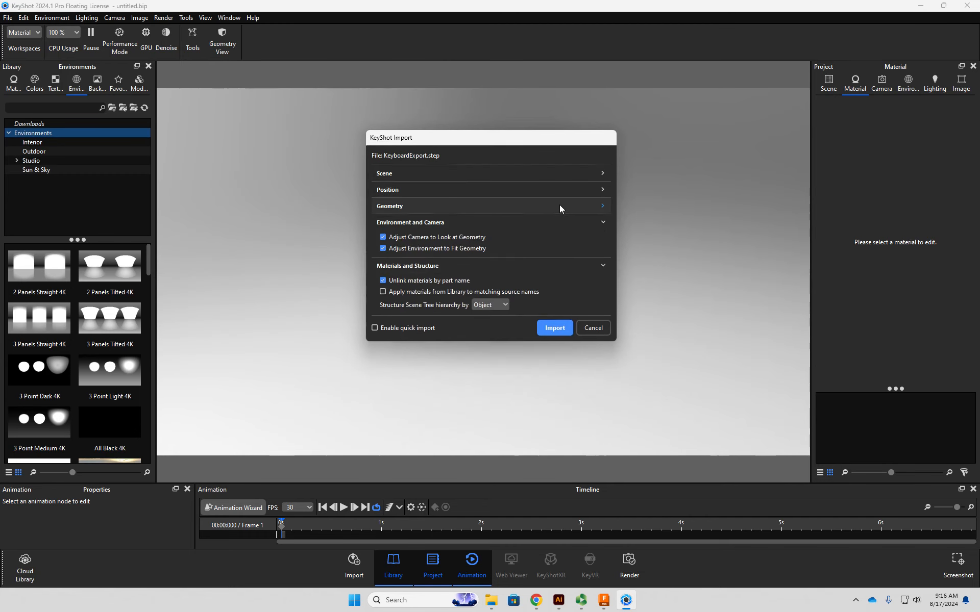
pyautogui.click(560, 205)
pyautogui.click(554, 193)
pyautogui.click(537, 175)
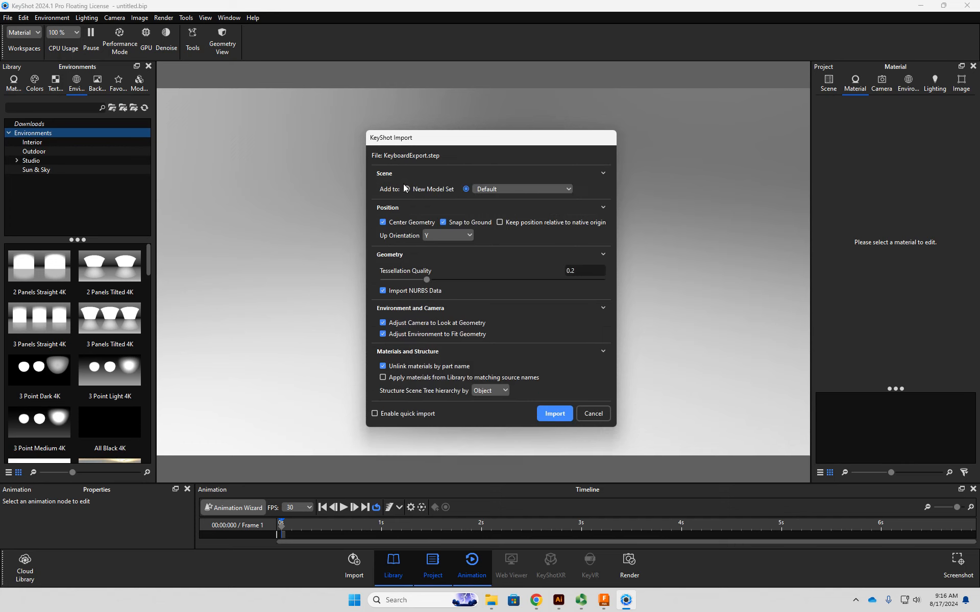
pyautogui.click(492, 190)
pyautogui.click(492, 191)
pyautogui.click(554, 415)
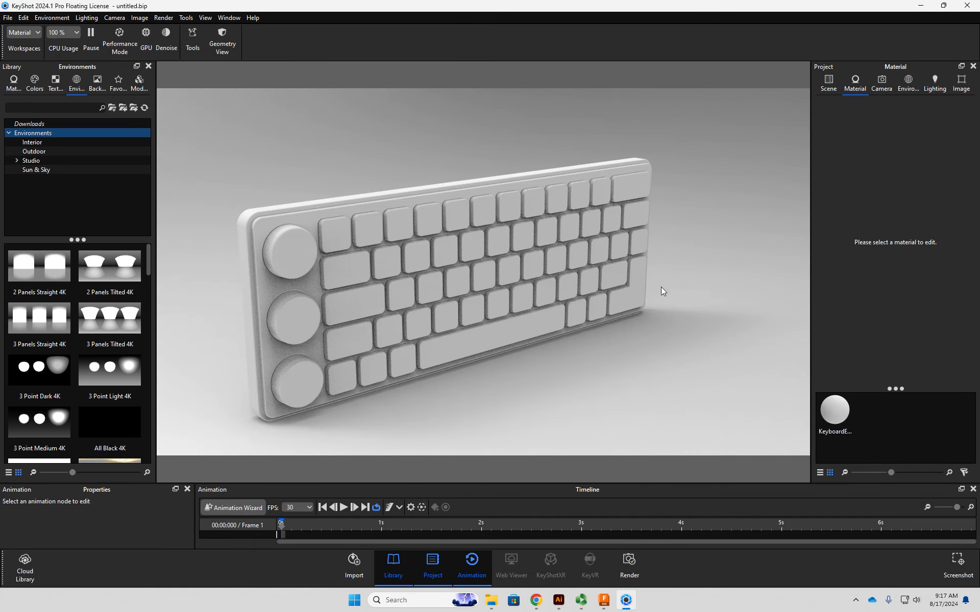
pyautogui.moveTo(689, 289)
pyautogui.mouseDown()
pyautogui.moveTo(305, 240)
pyautogui.moveTo(504, 286)
pyautogui.moveTo(682, 284)
pyautogui.mouseUp()
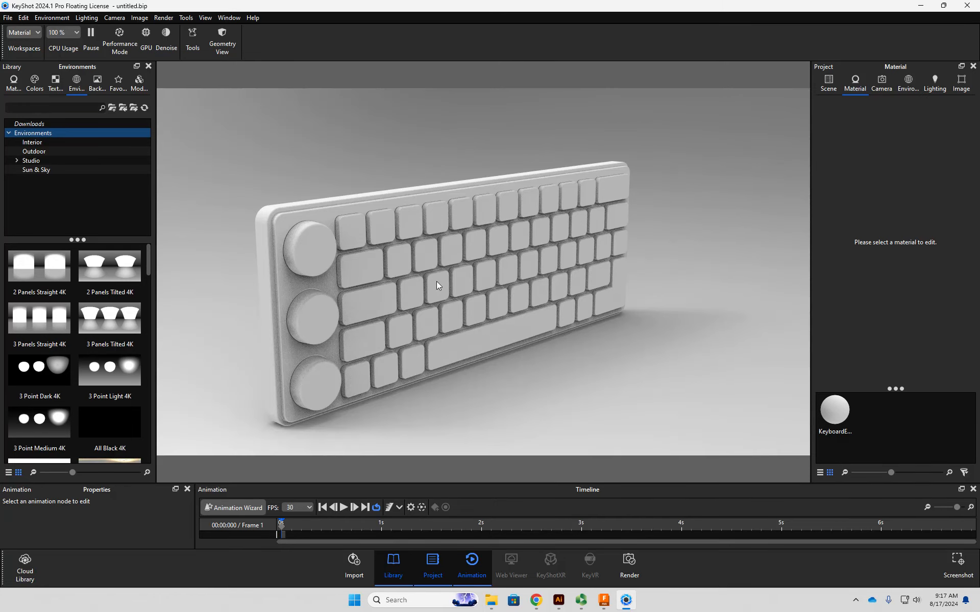
# - Dismiss the export notification in Fusion and return to KeyShot
pyautogui.click(603, 602)
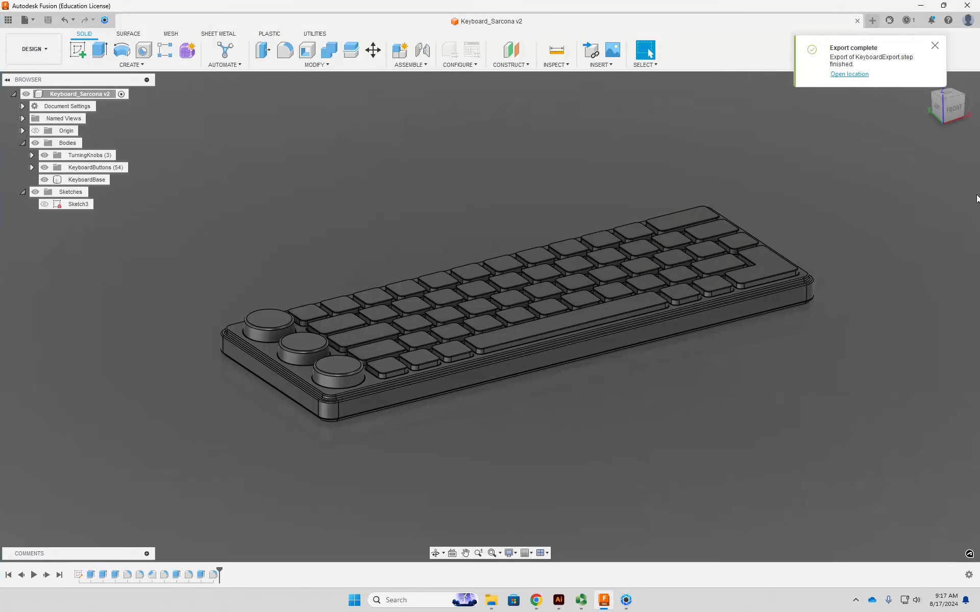
pyautogui.click(934, 46)
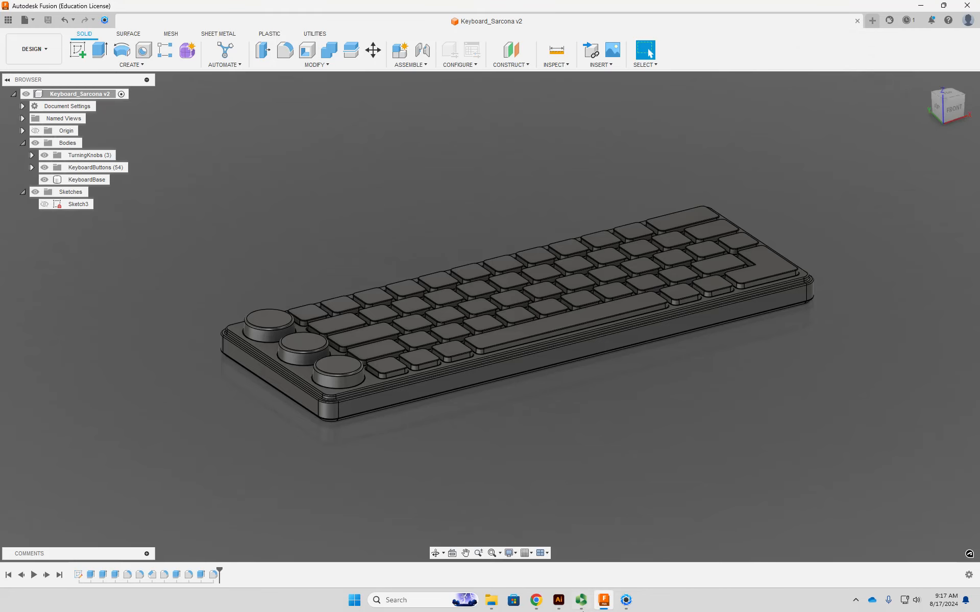
pyautogui.click(625, 601)
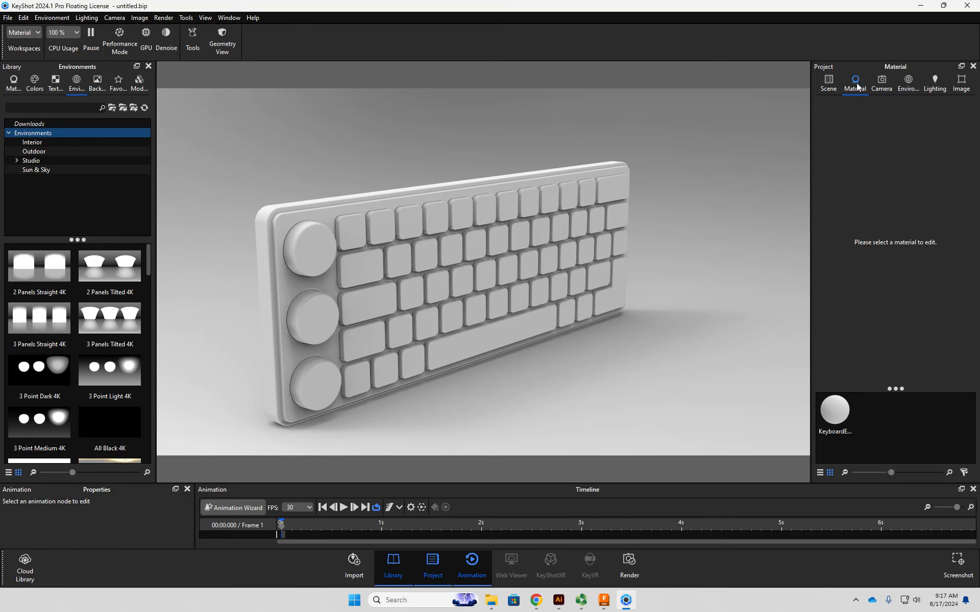
# - Hide the animation timeline and set the KeyboardExport model's X rotation to -90°
pyautogui.click(828, 82)
pyautogui.click(876, 142)
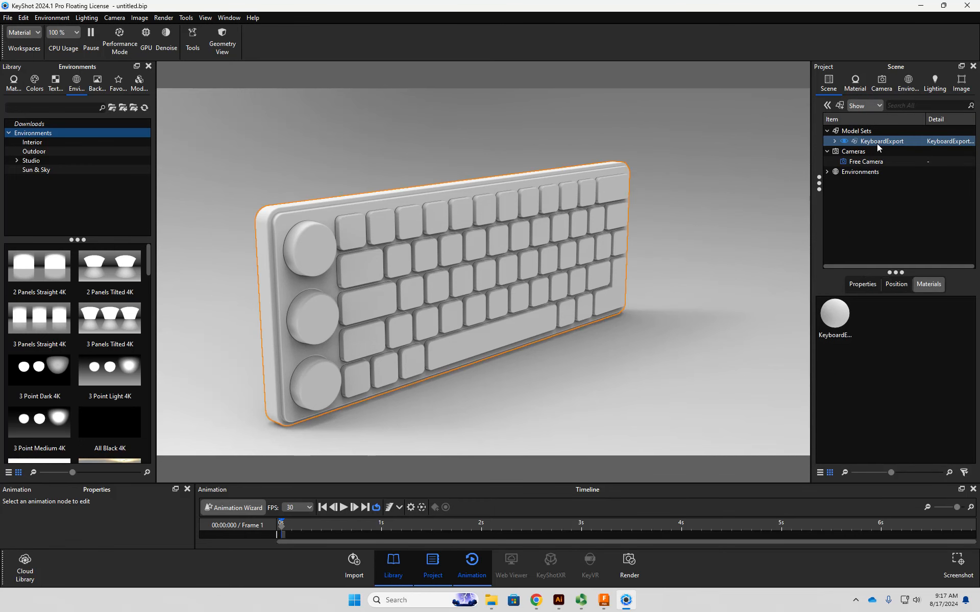
pyautogui.click(896, 285)
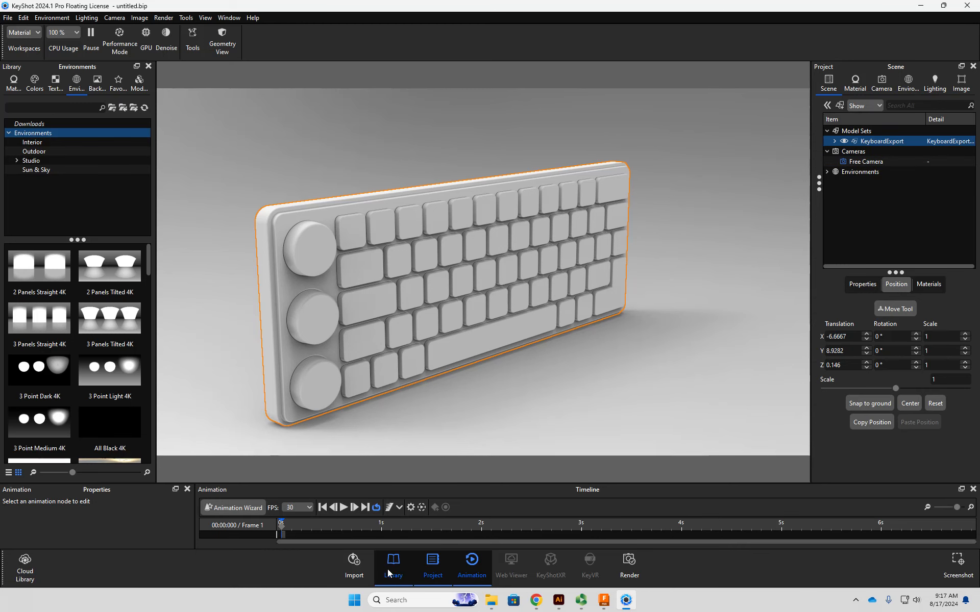
pyautogui.click(472, 569)
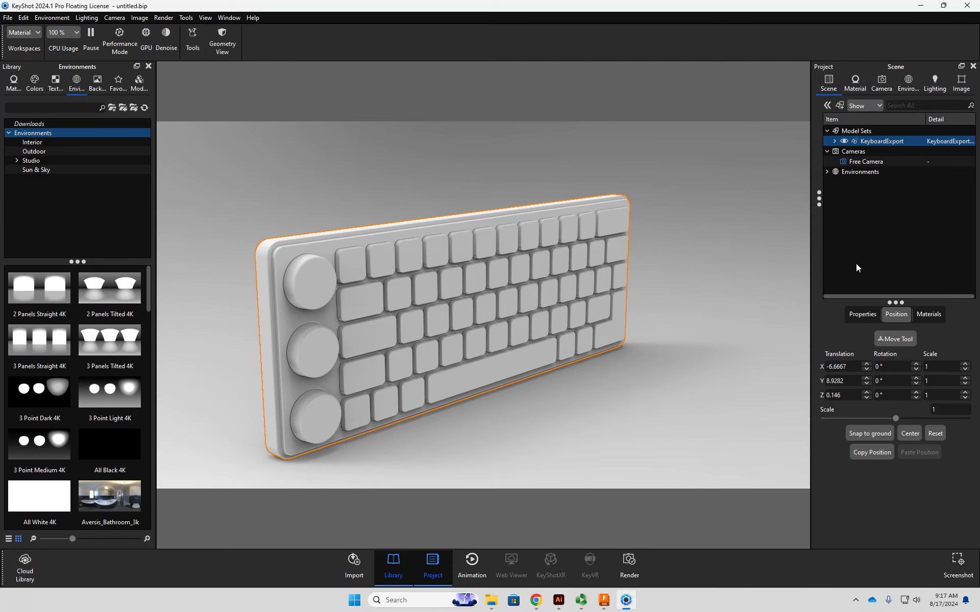
pyautogui.moveTo(901, 366); pyautogui.dragTo(821, 365)
pyautogui.write('-90')
pyautogui.press('Tab')
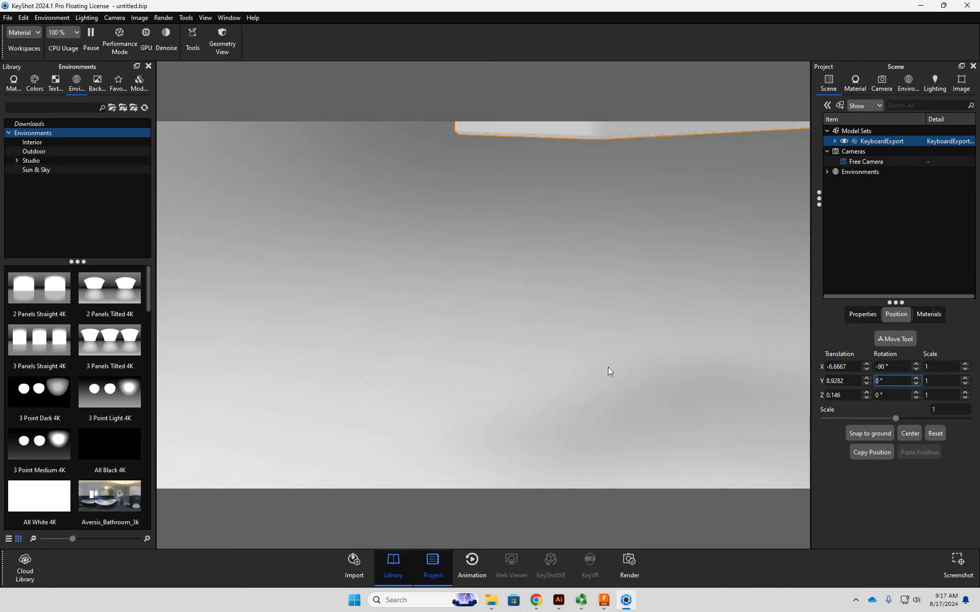
# - Snap the rotated keyboard to the ground and check how it sits from several angles
pyautogui.moveTo(608, 371); pyautogui.dragTo(540, 243)
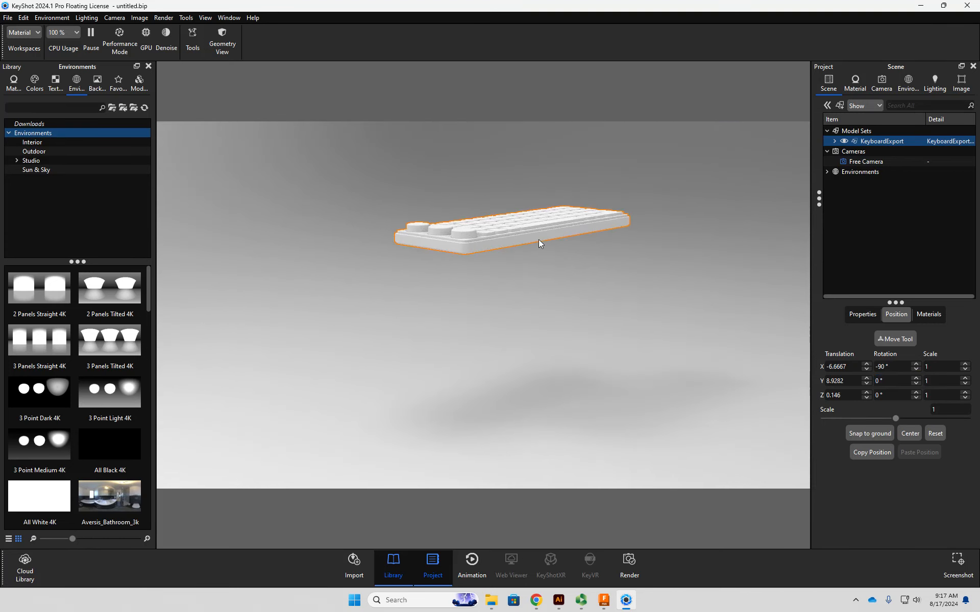
pyautogui.click(856, 433)
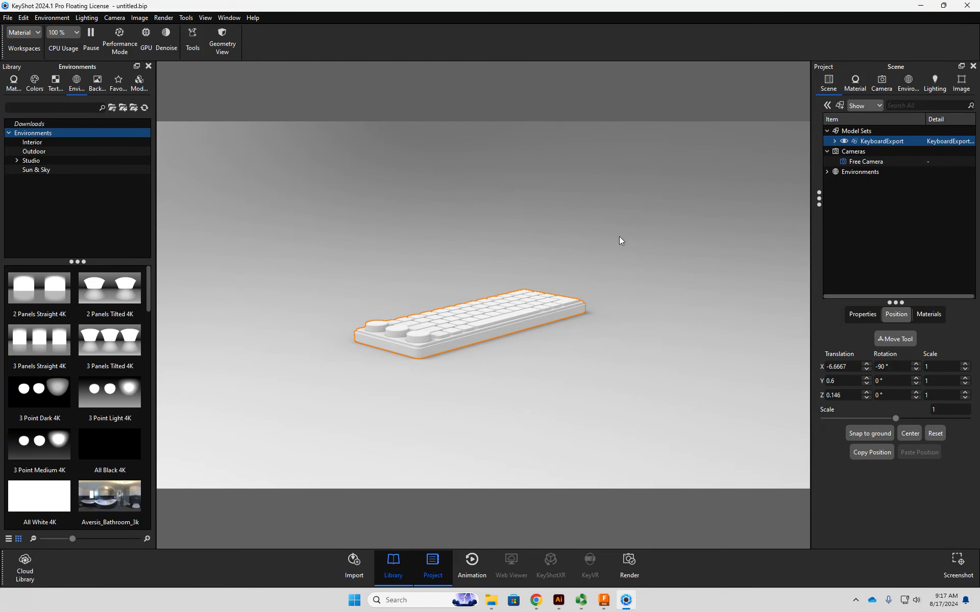
pyautogui.moveTo(642, 254); pyautogui.dragTo(589, 261)
pyautogui.scroll(4, 530, 352)
pyautogui.scroll(-8, 522, 359)
pyautogui.scroll(8, 505, 358)
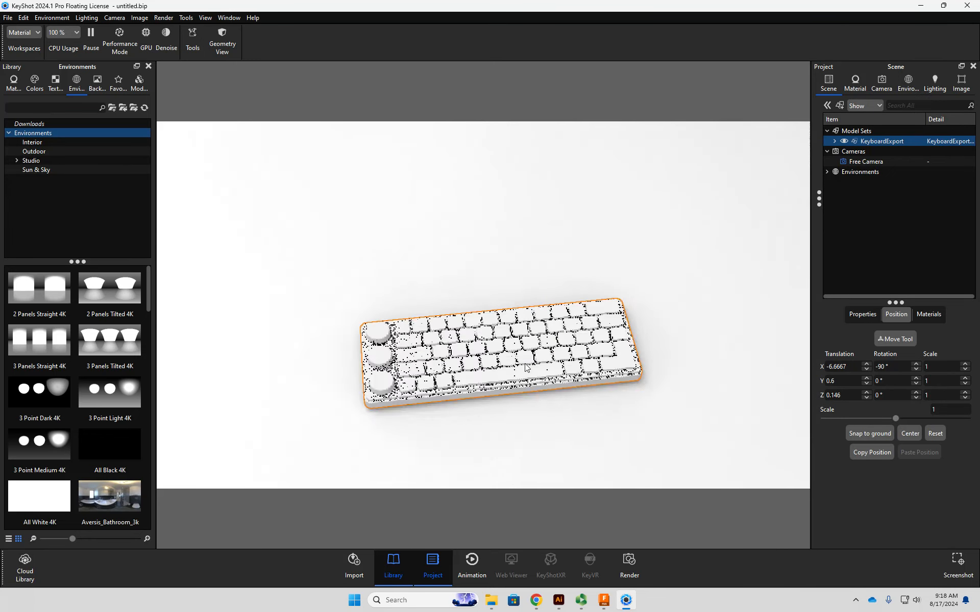
pyautogui.moveTo(526, 308); pyautogui.dragTo(448, 262)
pyautogui.moveTo(676, 419); pyautogui.dragTo(508, 351)
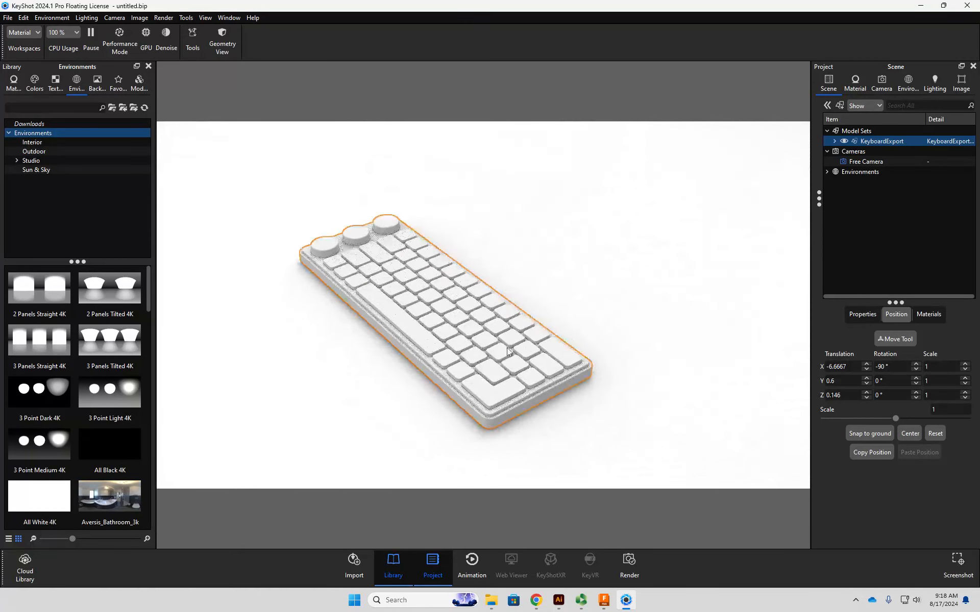
# - Center the KeyboardExport model in the scene and view it from the knob side
pyautogui.click(877, 142)
pyautogui.click(863, 315)
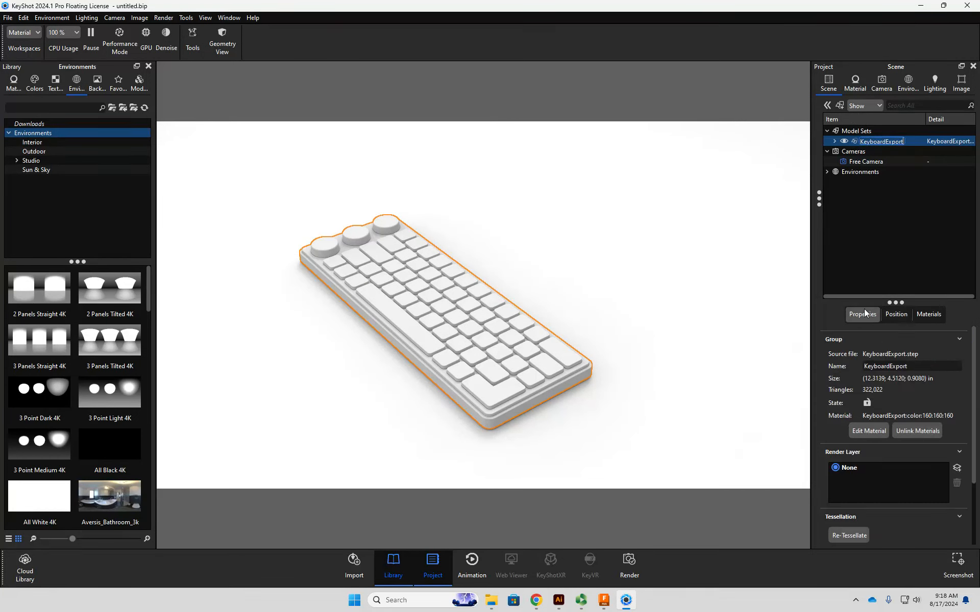
pyautogui.click(894, 315)
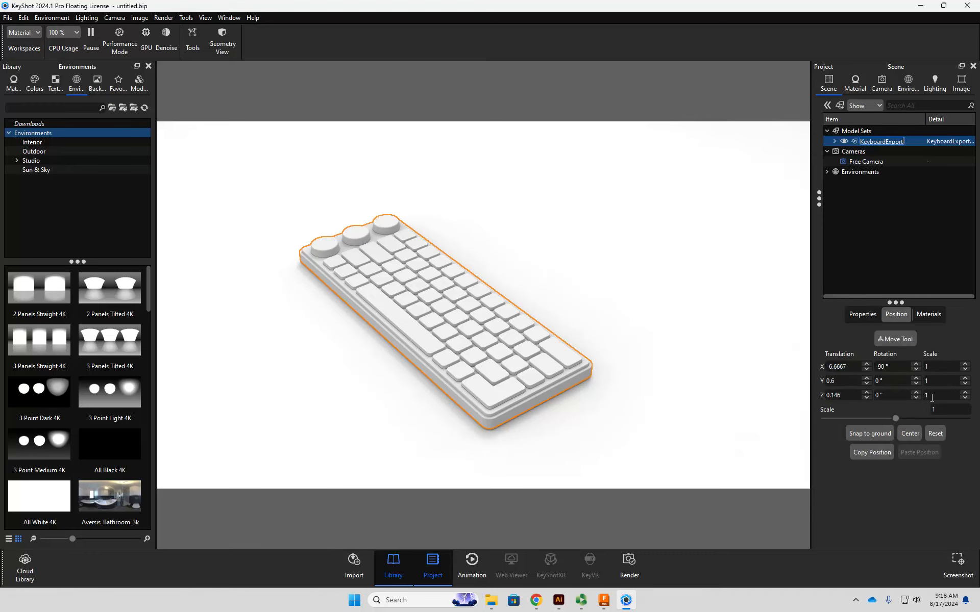
pyautogui.click(907, 434)
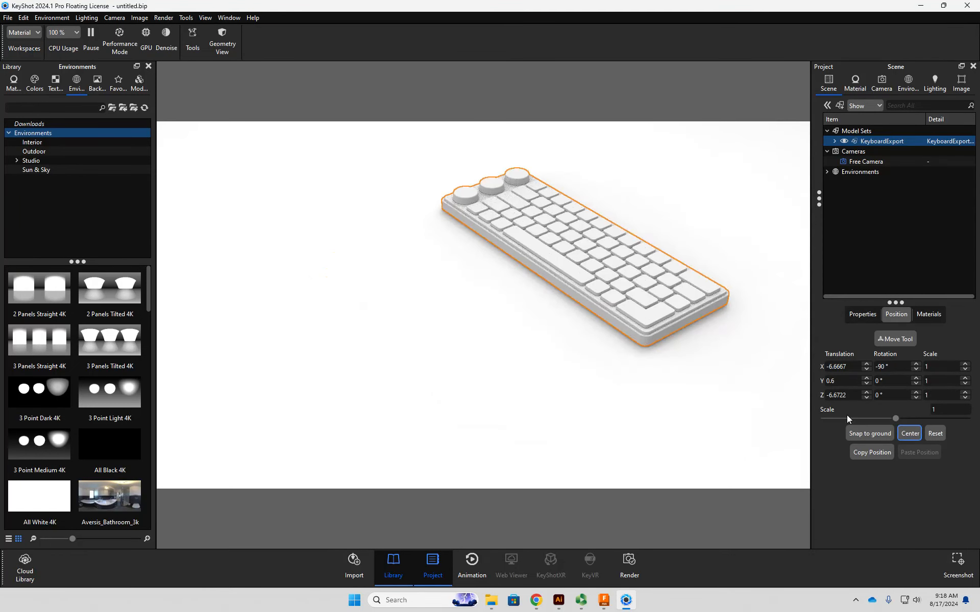
pyautogui.moveTo(722, 202); pyautogui.dragTo(611, 364)
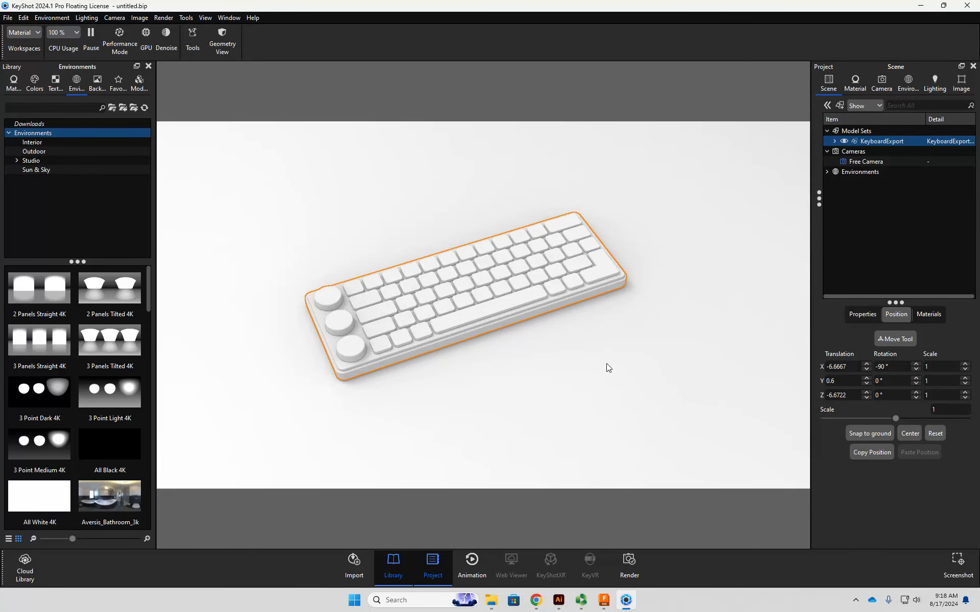
# - Expand the KeyboardExport group and examine how its imported parts are named and which one is the base
pyautogui.click(834, 141)
pyautogui.click(870, 152)
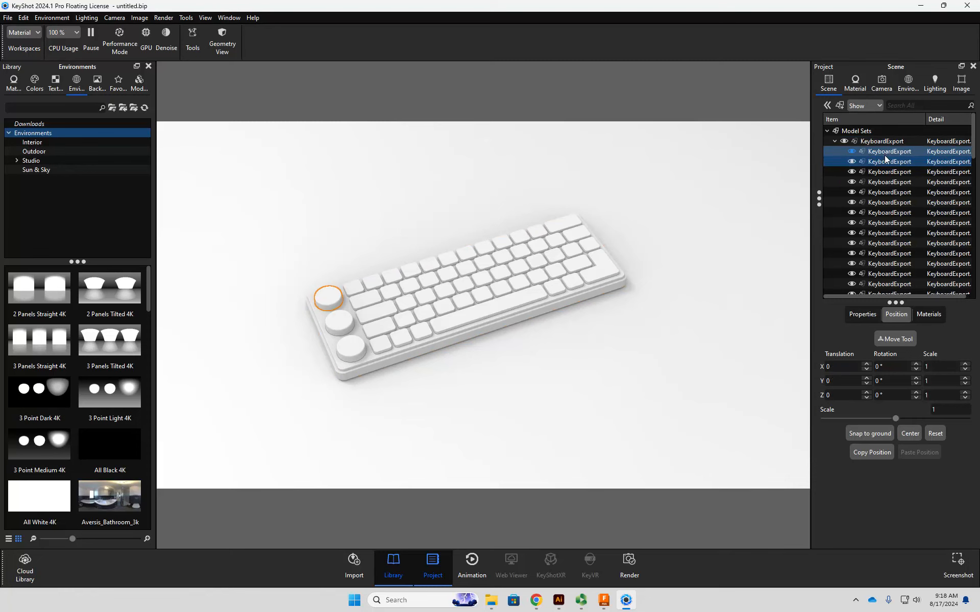
pyautogui.scroll(-4, 888, 210)
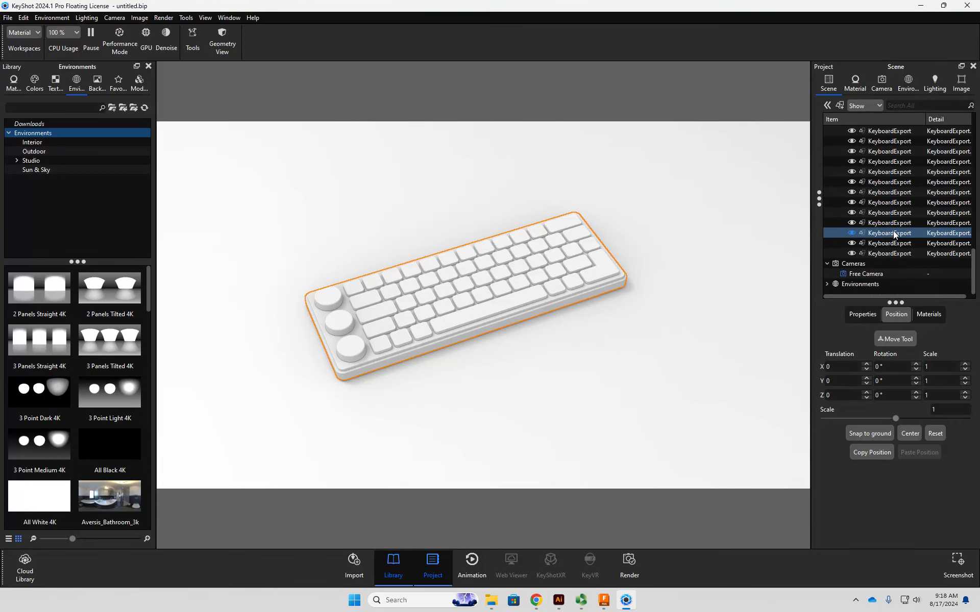
pyautogui.click(891, 251)
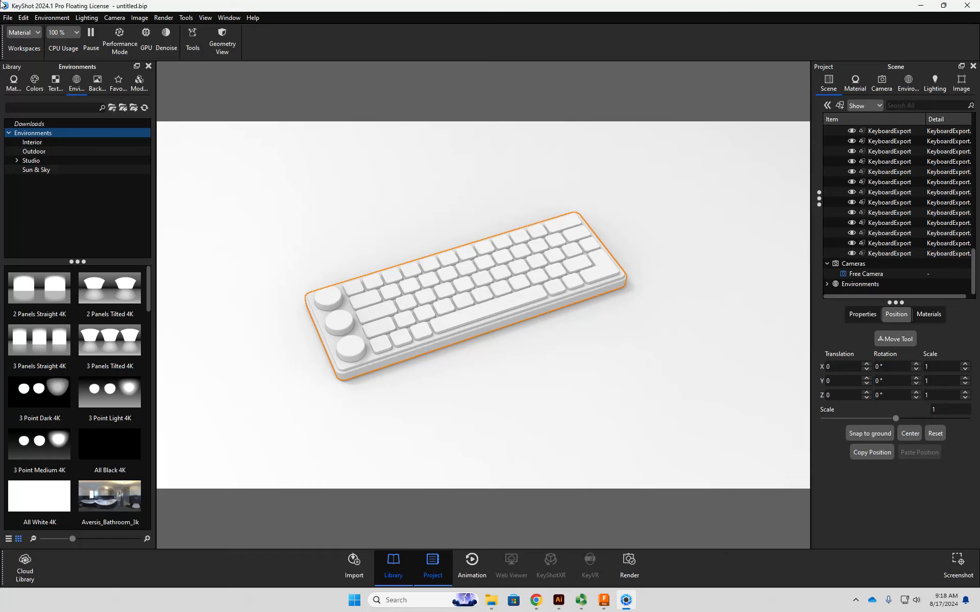
# - Start a new scene without saving the changes to the current one
pyautogui.click(7, 18)
pyautogui.click(18, 30)
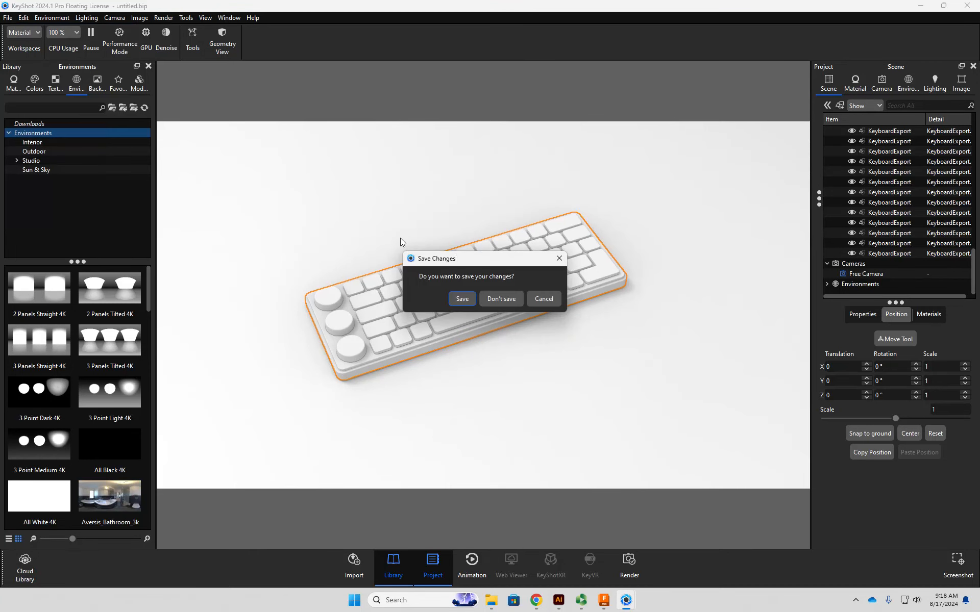
pyautogui.click(501, 299)
# - Switch to Fusion, send the keyboard with Render in KeyShot, and return to KeyShot to receive the model
pyautogui.click(605, 601)
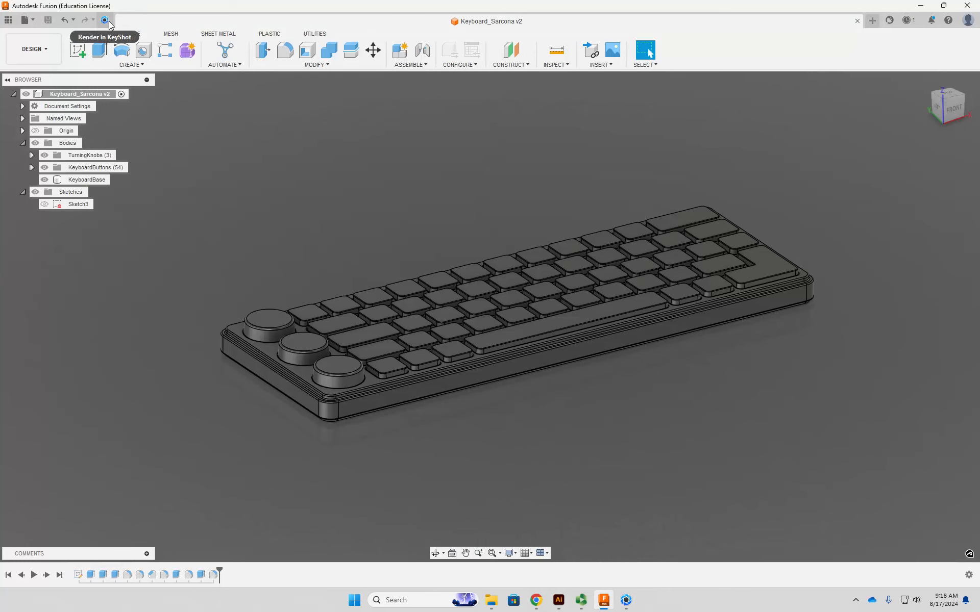
pyautogui.click(69, 143)
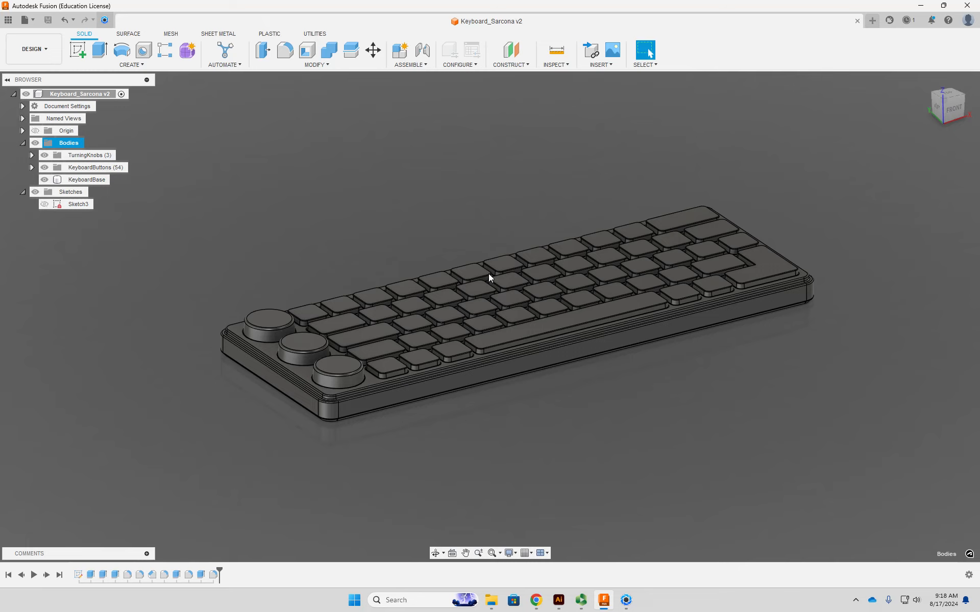
pyautogui.click(626, 601)
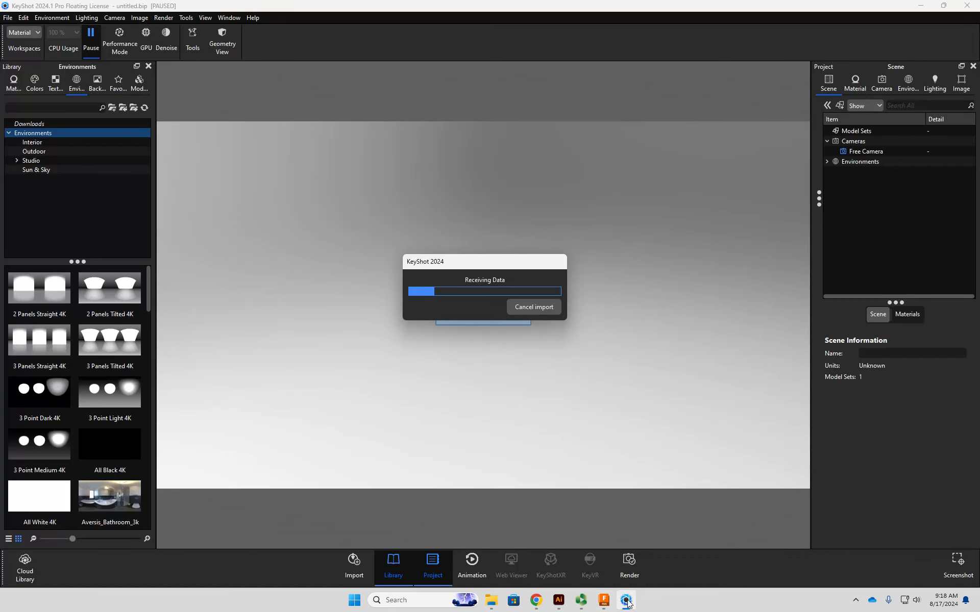
pyautogui.moveTo(483, 270); pyautogui.dragTo(478, 203)
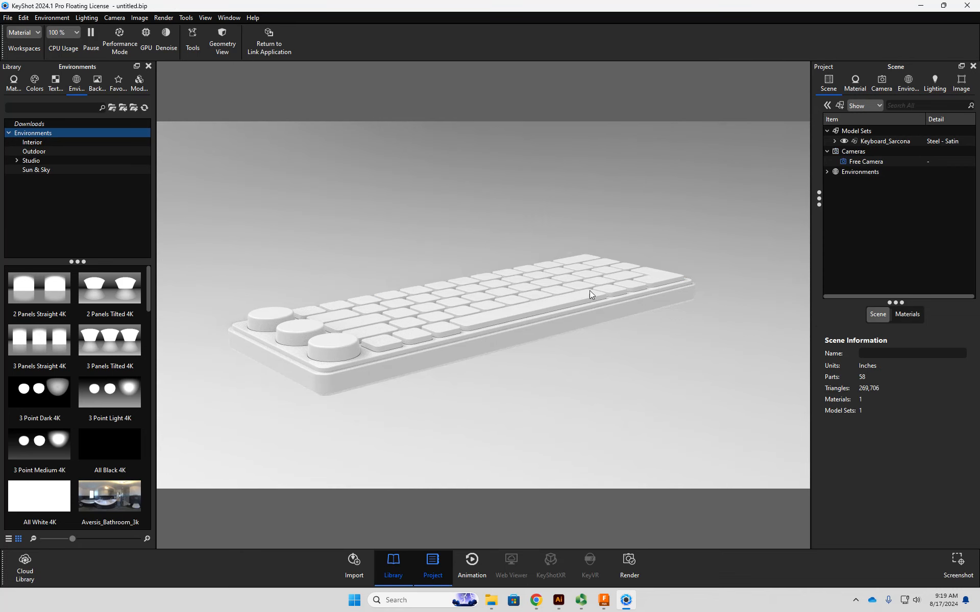
# - Center the newly received keyboard model in the scene and bring it back into view
pyautogui.click(913, 141)
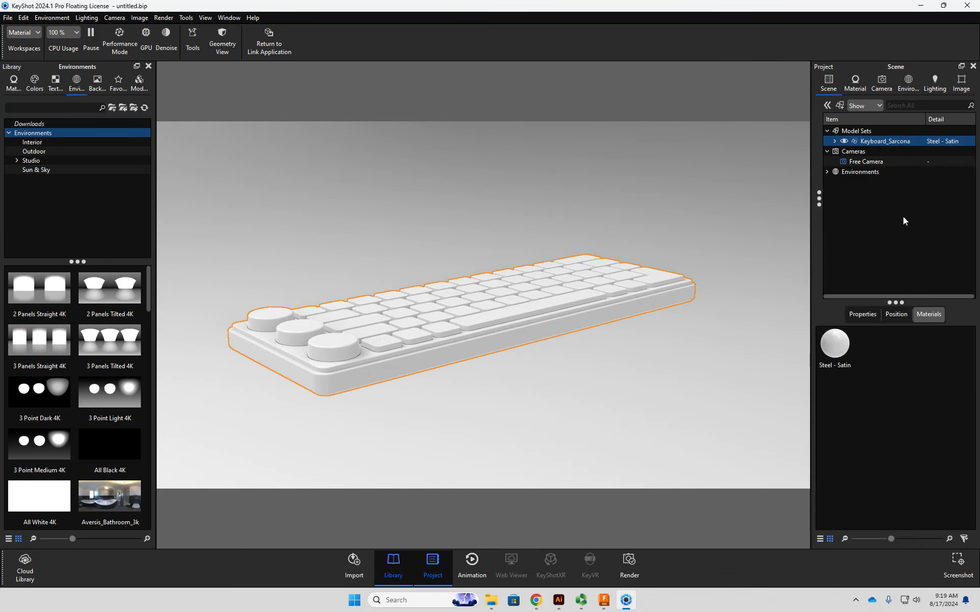
pyautogui.click(899, 315)
pyautogui.click(910, 433)
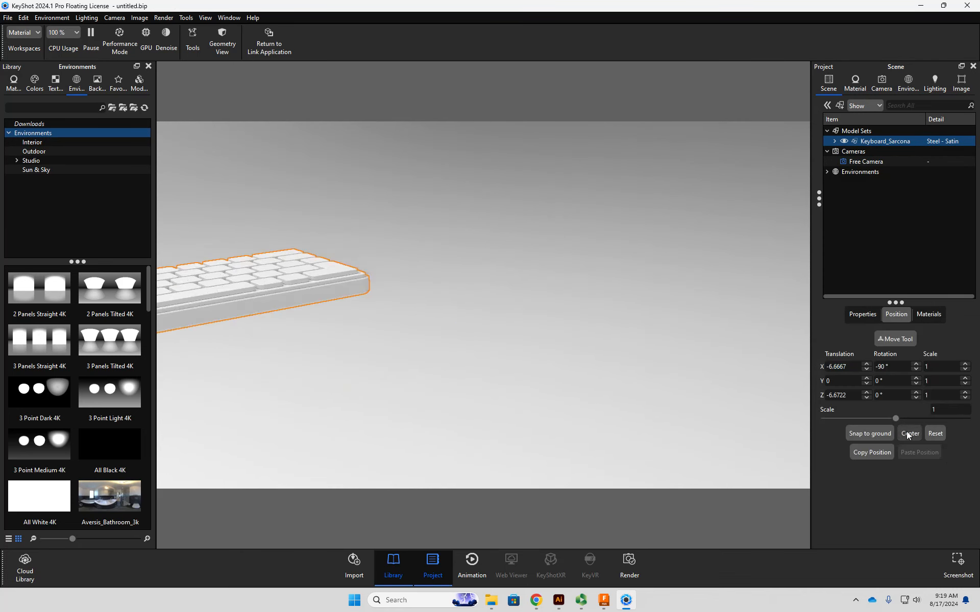
pyautogui.moveTo(390, 380); pyautogui.dragTo(629, 372, button='middle')
# - Switch to Fusion, show Sketch3 and view its alignment on the keyboard from the top and at an angle
pyautogui.click(603, 600)
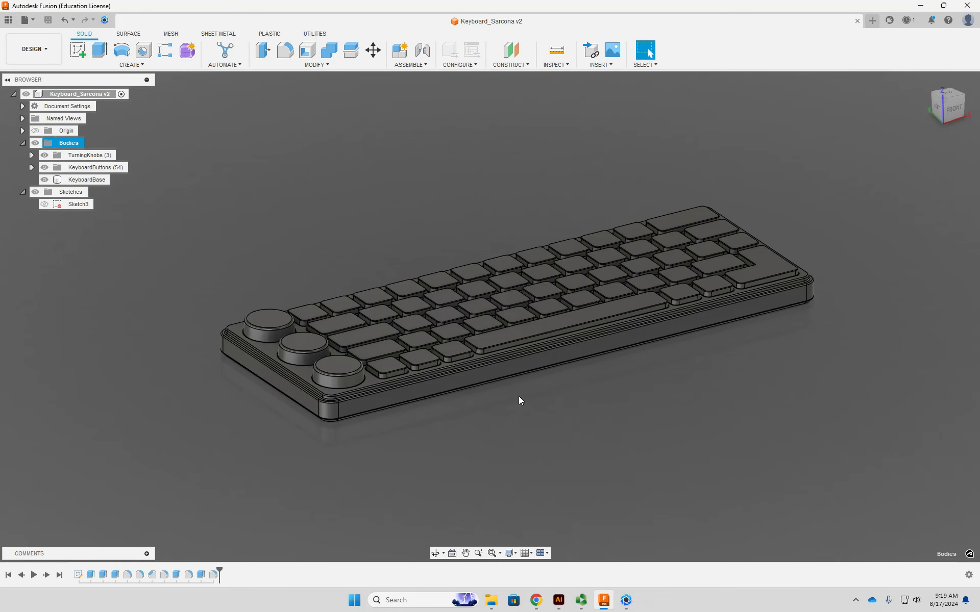
pyautogui.click(953, 94)
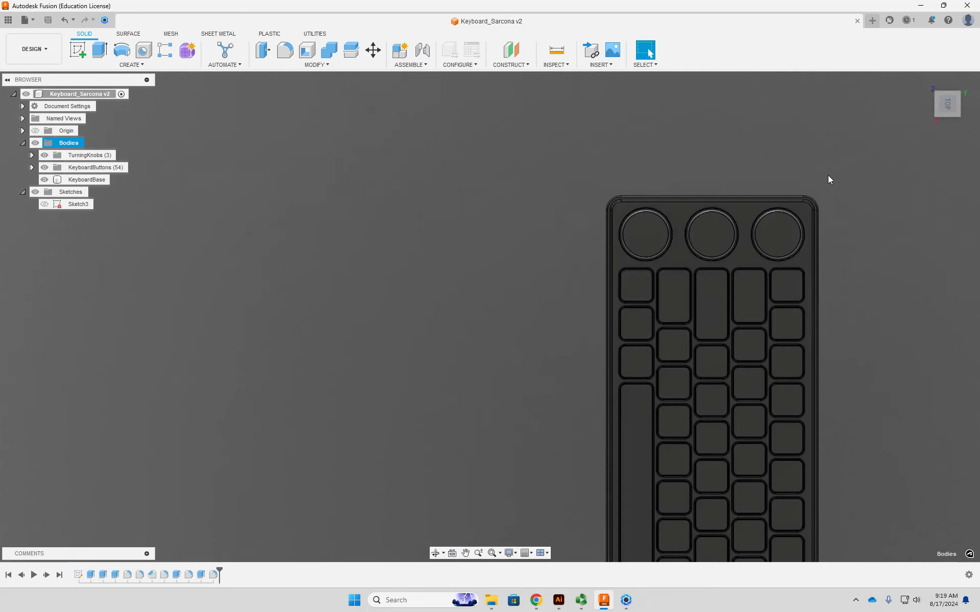
pyautogui.moveTo(878, 241); pyautogui.dragTo(507, 282, button='middle')
pyautogui.scroll(-5, 521, 283)
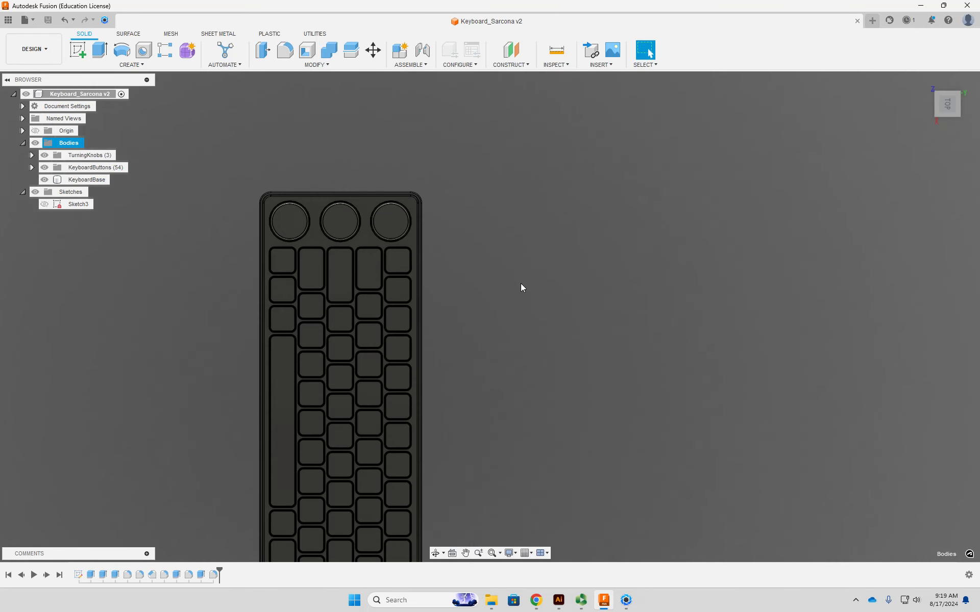
pyautogui.click(44, 206)
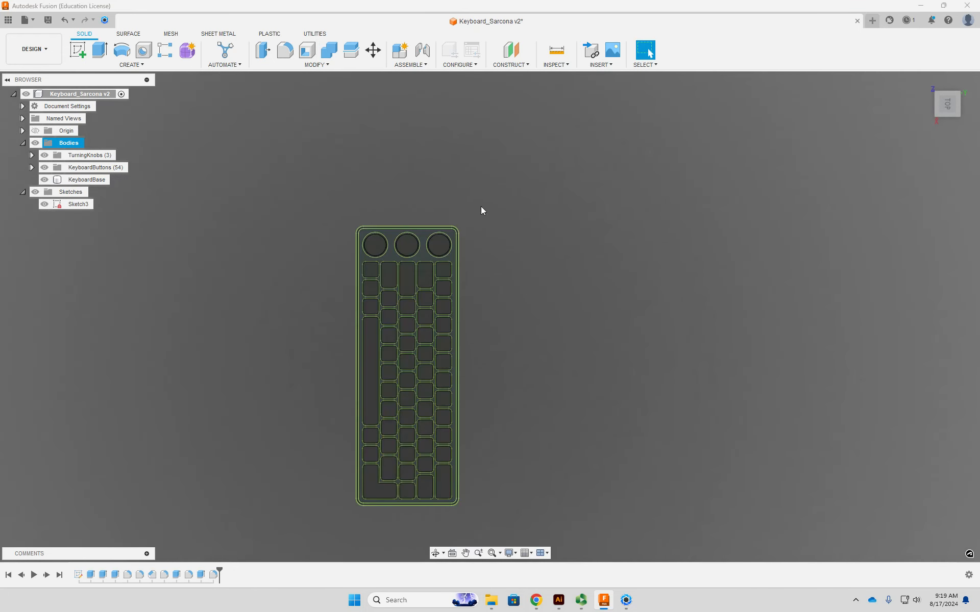
pyautogui.keyDown('shift'); pyautogui.moveTo(500, 313); pyautogui.dragTo(398, 379, button='middle'); pyautogui.keyUp('shift')
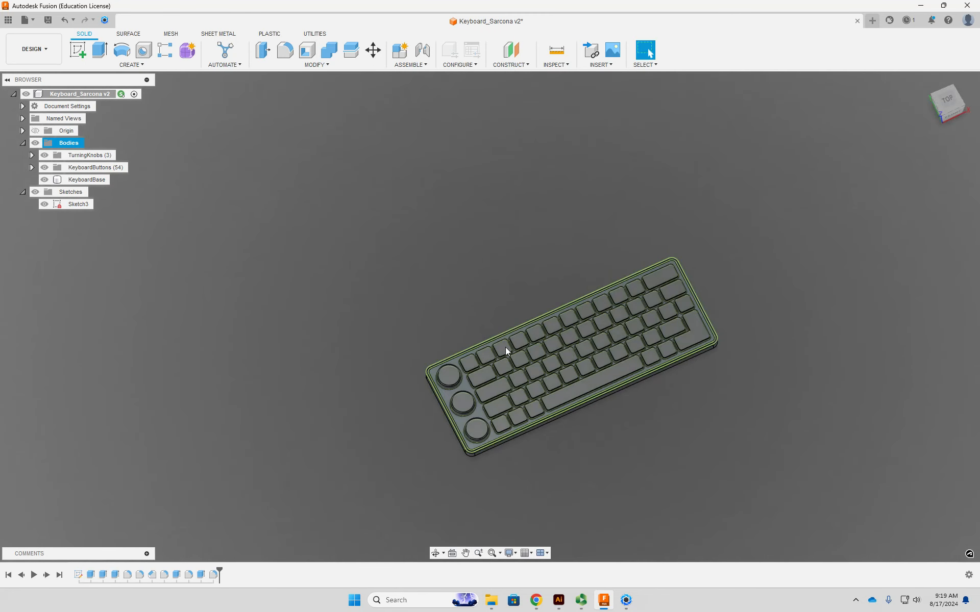
# - Return to KeyShot, expand the keyboard model's nested groups and examine the full list of bodies
pyautogui.click(625, 599)
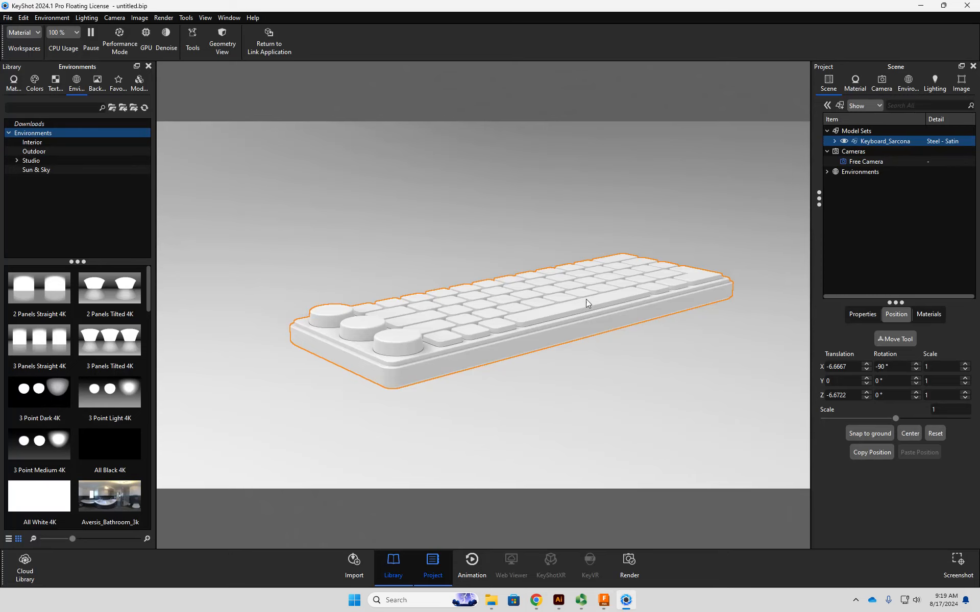
pyautogui.moveTo(537, 247); pyautogui.dragTo(717, 228)
pyautogui.click(834, 141)
pyautogui.click(874, 152)
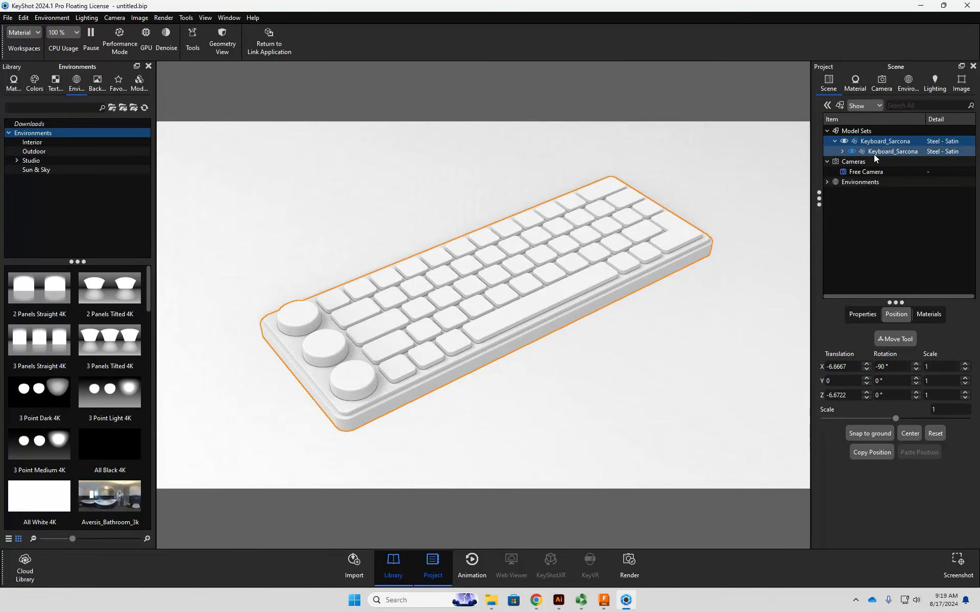
pyautogui.click(842, 151)
pyautogui.click(895, 172)
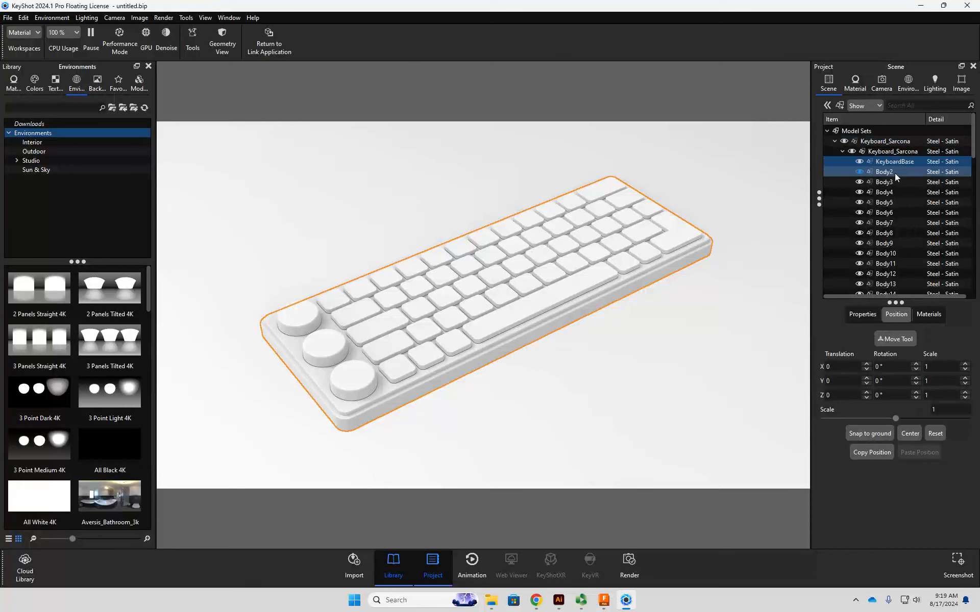
pyautogui.scroll(-1, 896, 200)
pyautogui.scroll(-14, 896, 200)
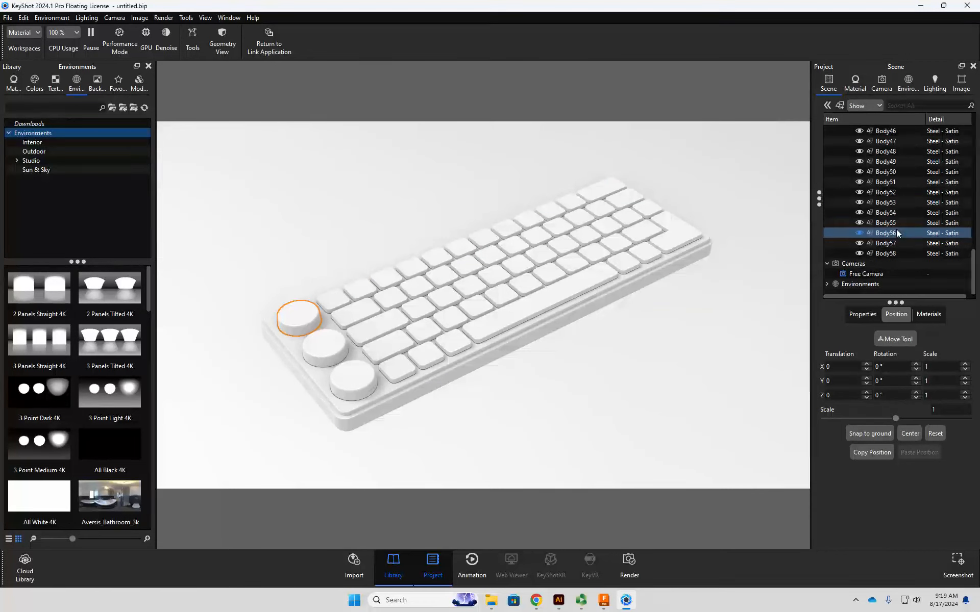
pyautogui.scroll(16, 899, 230)
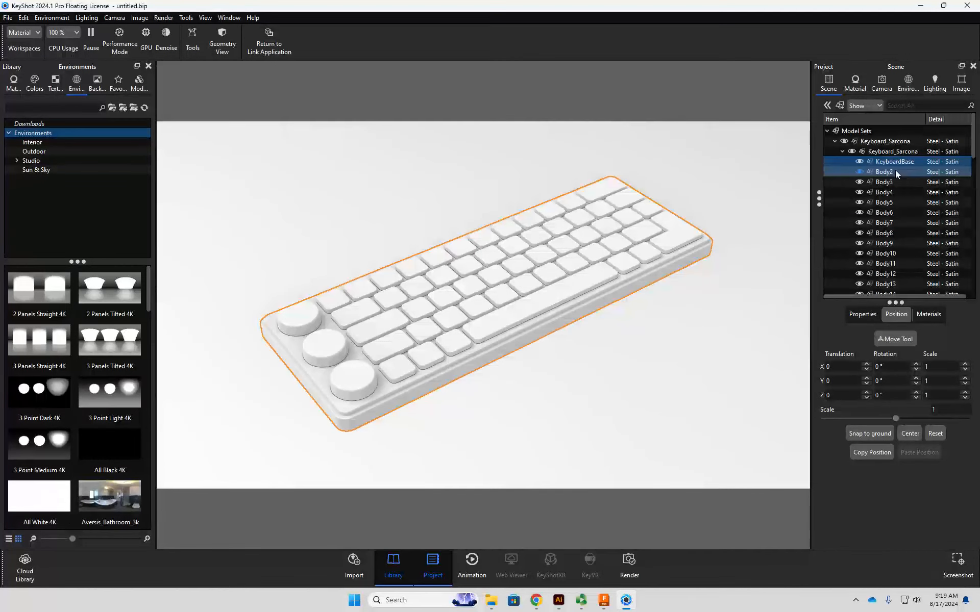
# - Select Body2 to Body4, followed by Body5 to Body58, to distinguish the knobs from the keys
pyautogui.keyDown('shift'); pyautogui.click(893, 192); pyautogui.keyUp('shift')
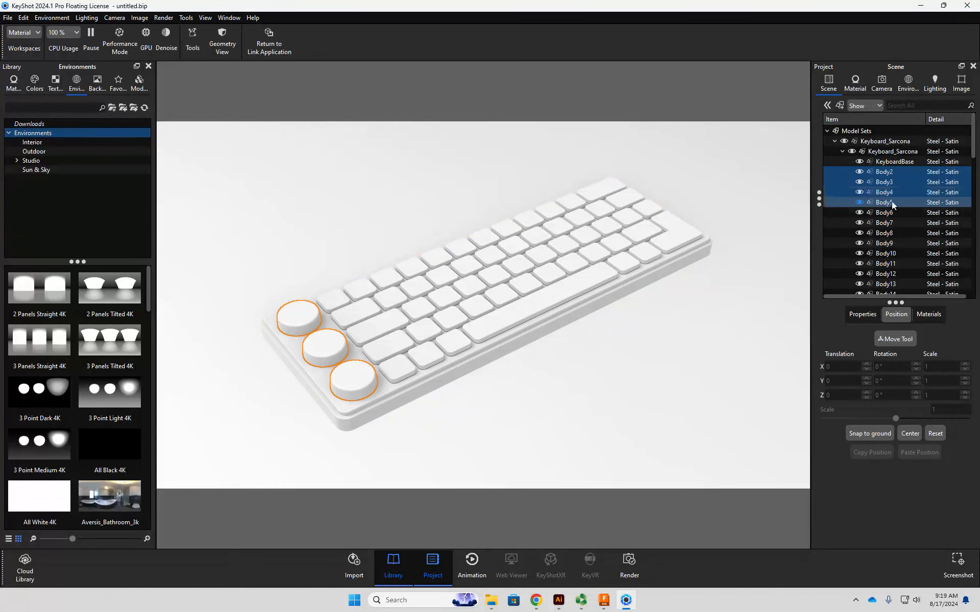
pyautogui.scroll(-6, 892, 201)
pyautogui.click(899, 234)
pyautogui.scroll(-10, 897, 245)
pyautogui.keyDown('shift'); pyautogui.click(885, 252); pyautogui.keyUp('shift')
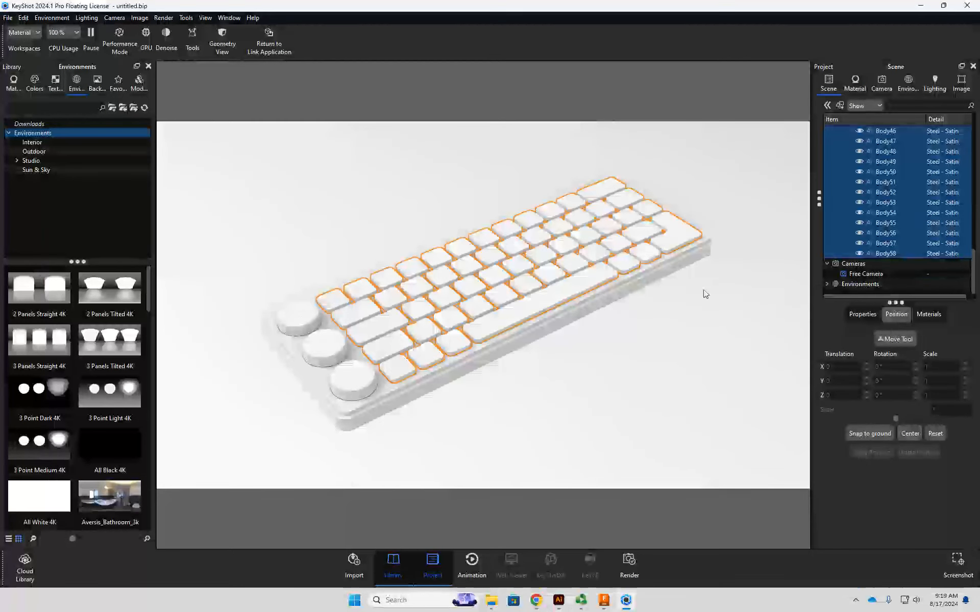
pyautogui.scroll(15, 880, 234)
pyautogui.keyDown('shift'); pyautogui.click(878, 195); pyautogui.keyUp('shift')
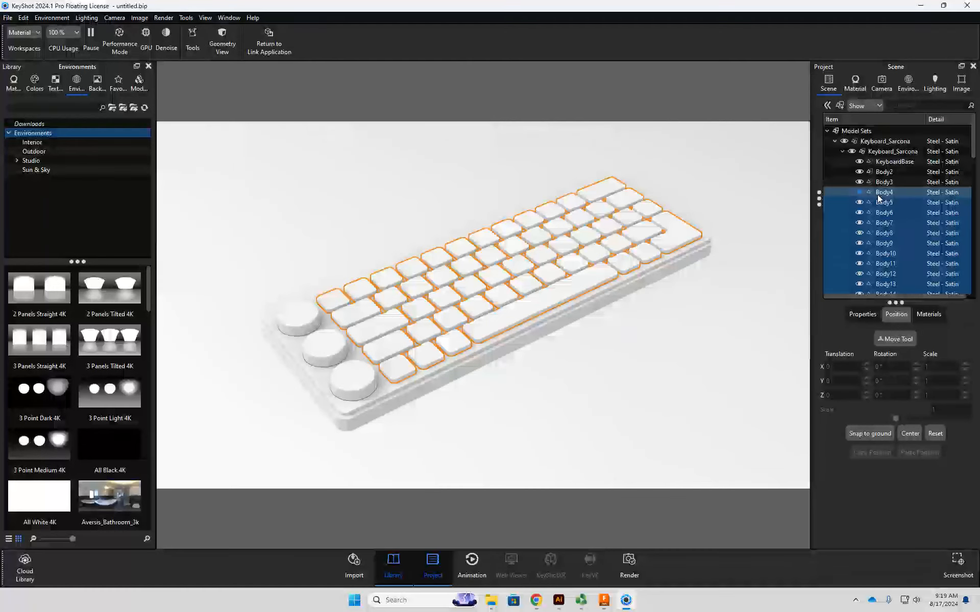
# - Select KeyboardBase, Body2, Body3 and the whole model set in turn to see which geometry each covers
pyautogui.click(890, 162)
pyautogui.click(889, 170)
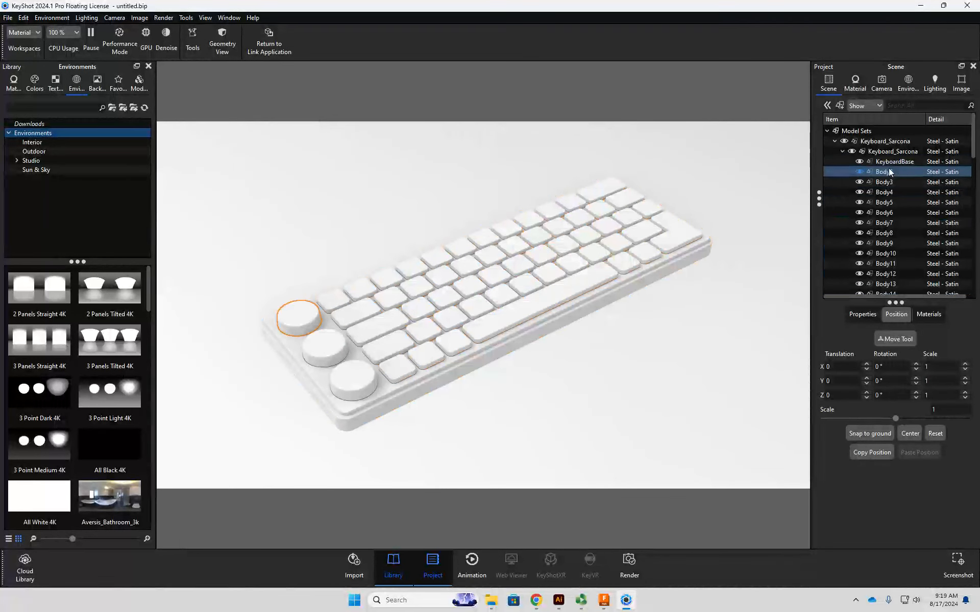
pyautogui.click(888, 181)
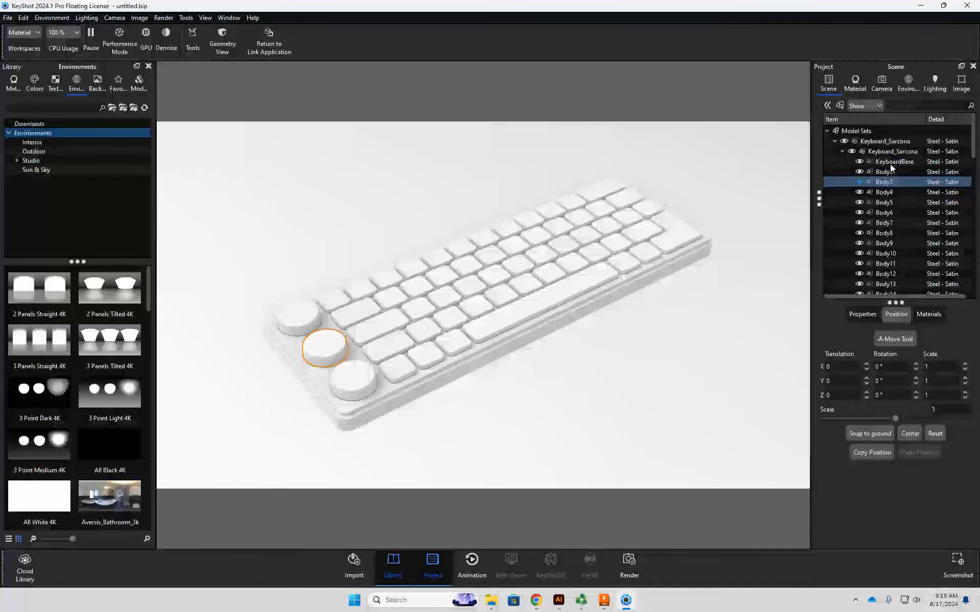
pyautogui.click(855, 83)
pyautogui.click(828, 82)
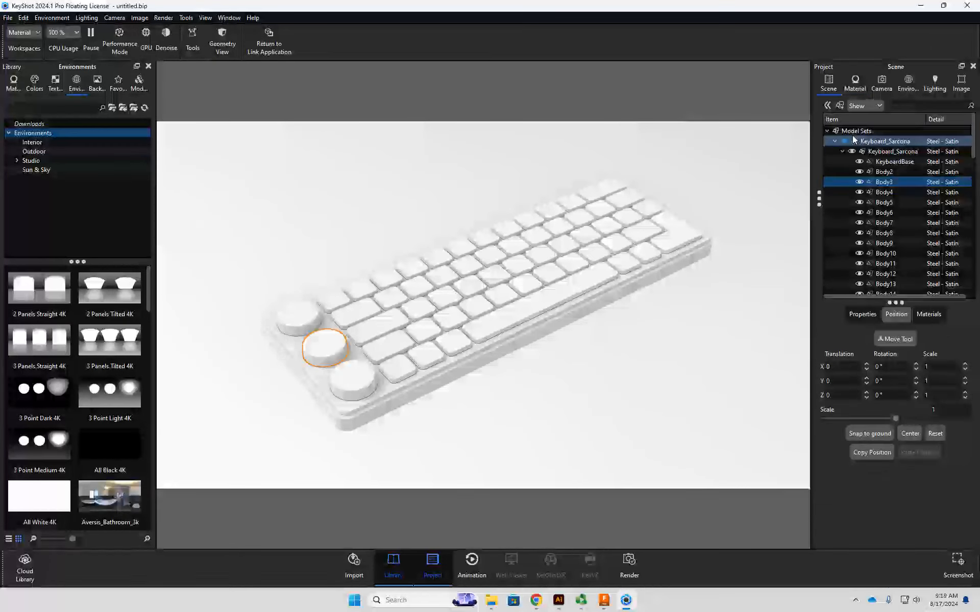
pyautogui.click(854, 130)
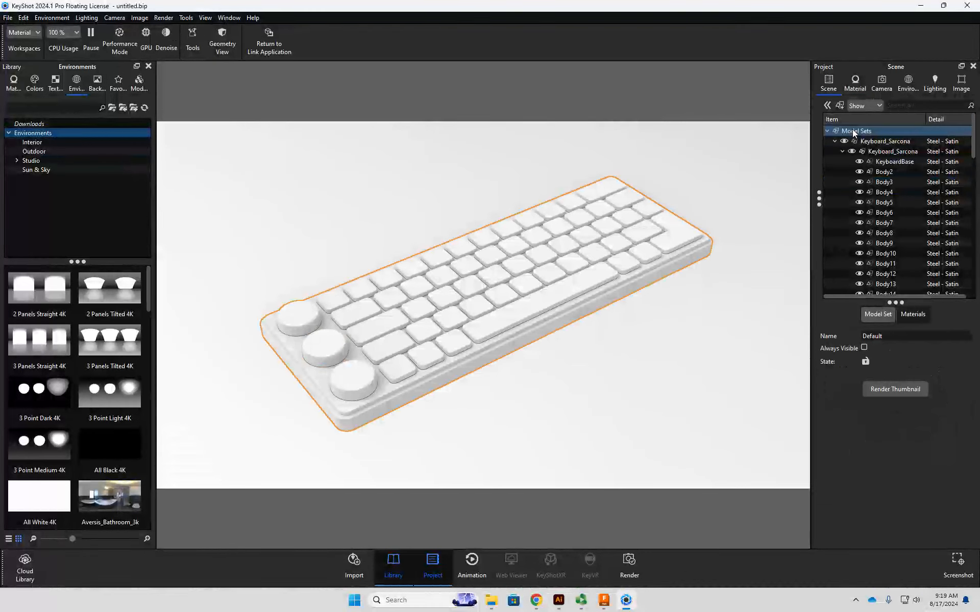
# - Compare the keyboard's nested group with its base part, and select only KeyboardBase
pyautogui.click(889, 161)
pyautogui.click(888, 152)
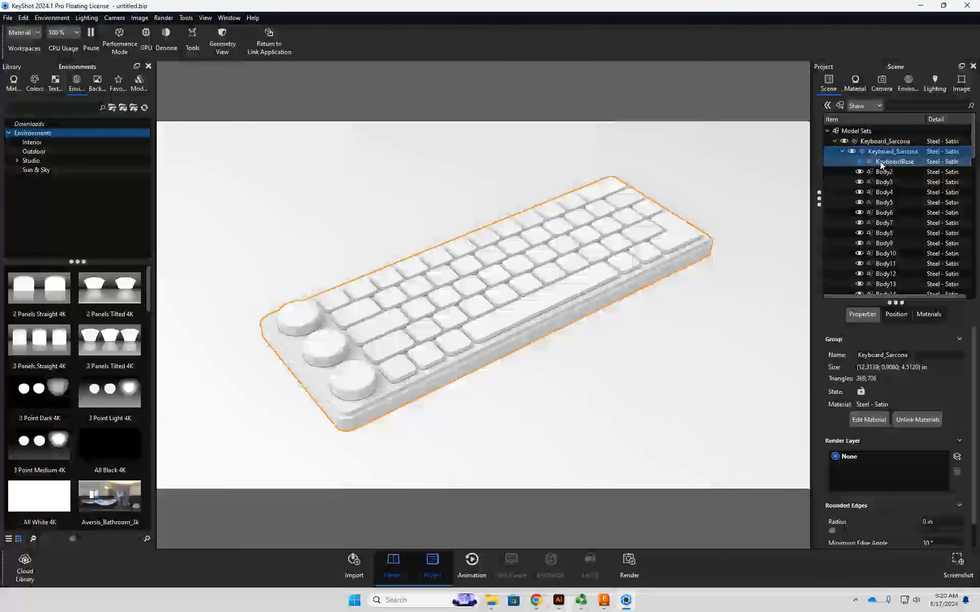
pyautogui.moveTo(884, 161)
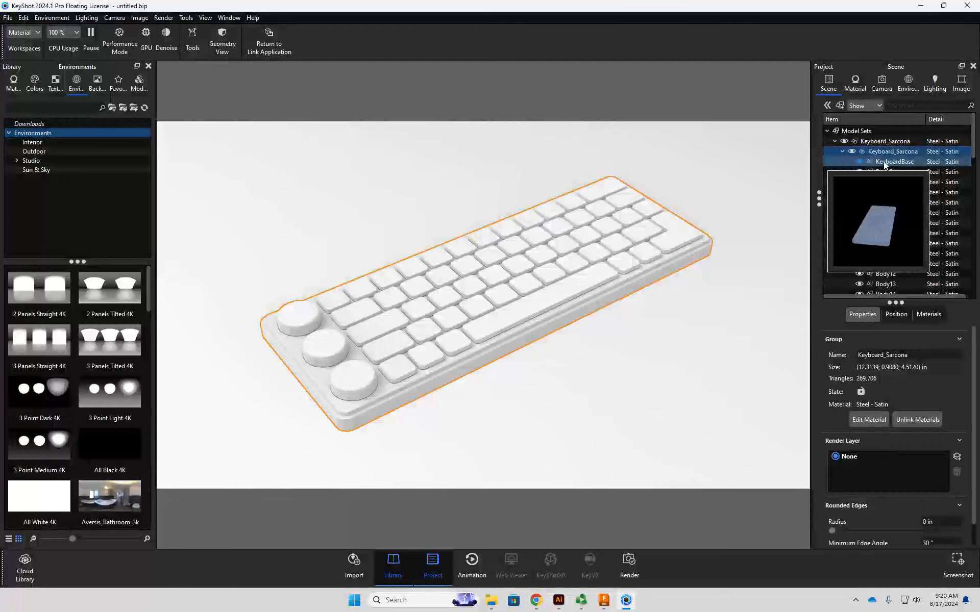
pyautogui.click(884, 162)
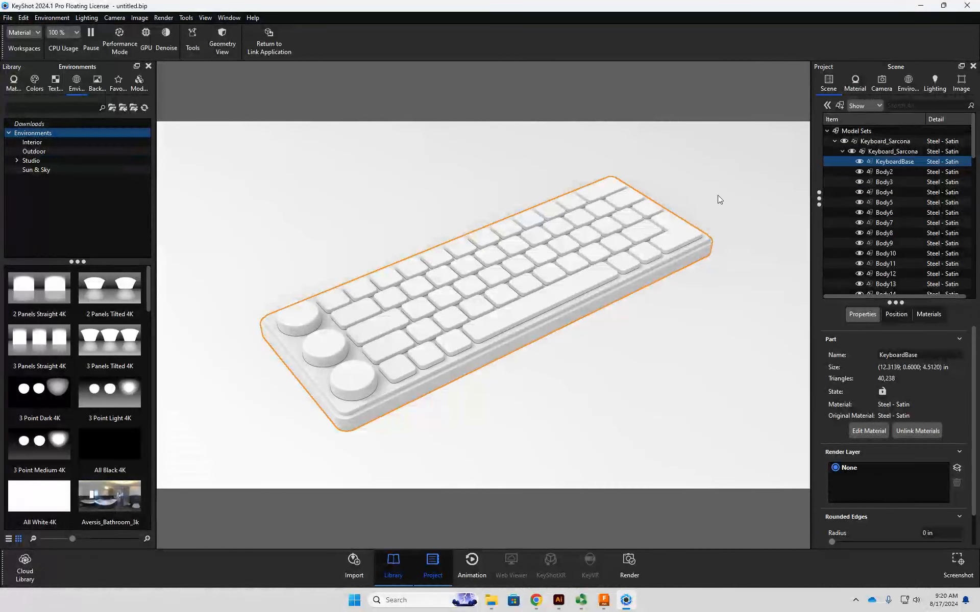
# - Browse the material library's Twinbru Fabrics and Wood categories, including the Tri-Planar Mapping, Procedural and Traditional sets
pyautogui.click(14, 82)
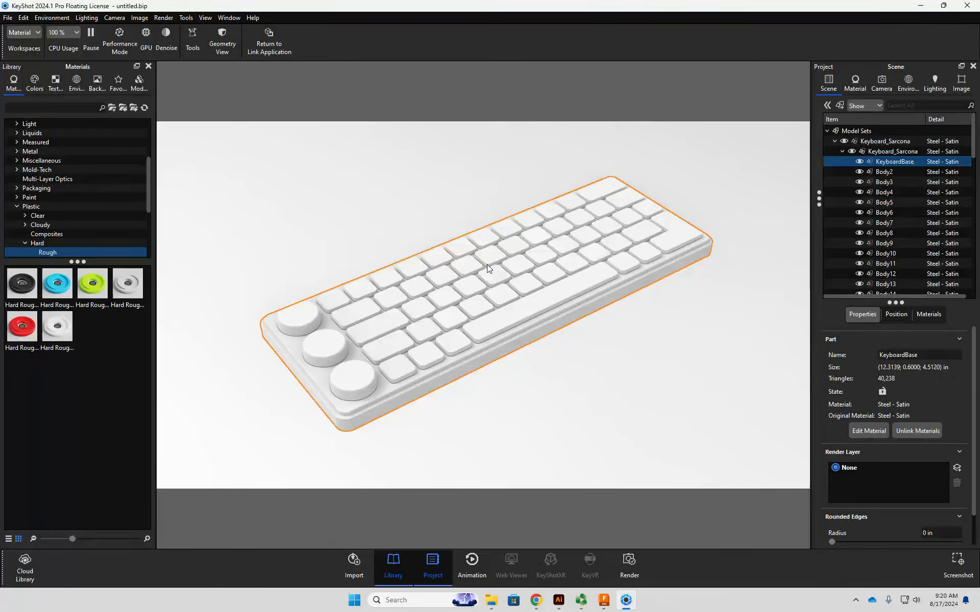
pyautogui.click(46, 107)
pyautogui.scroll(-4, 67, 184)
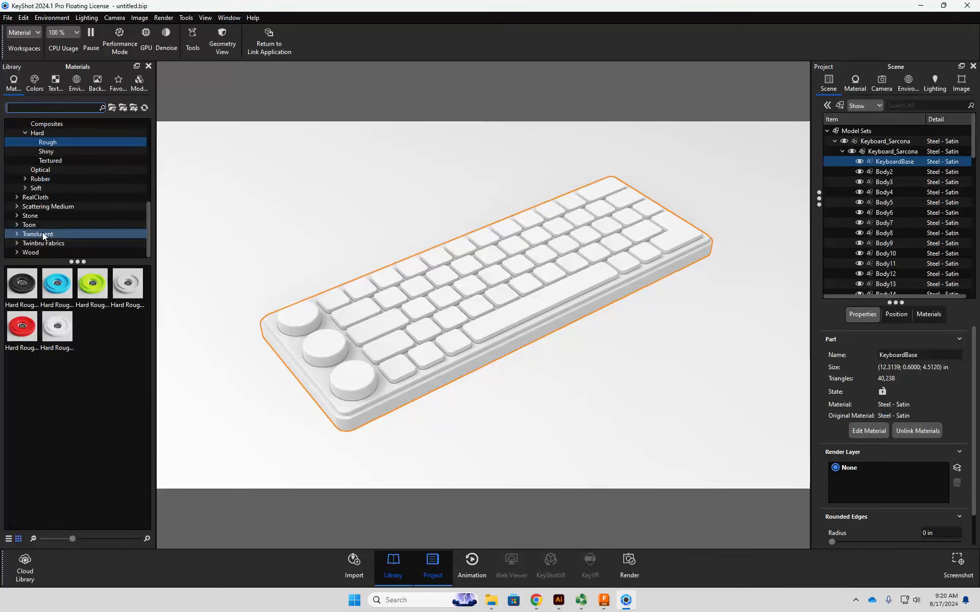
pyautogui.click(17, 243)
pyautogui.click(51, 234)
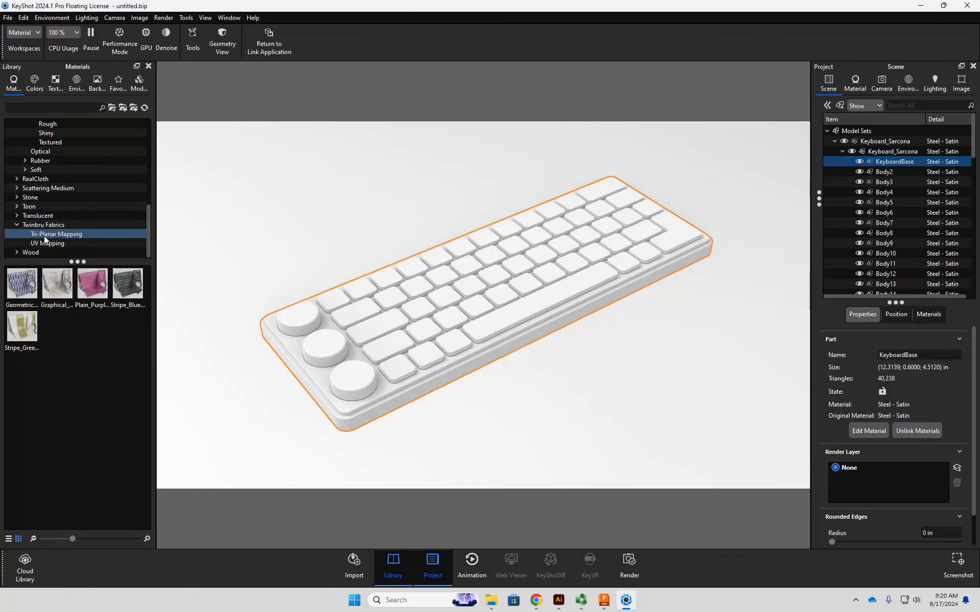
pyautogui.moveTo(26, 295)
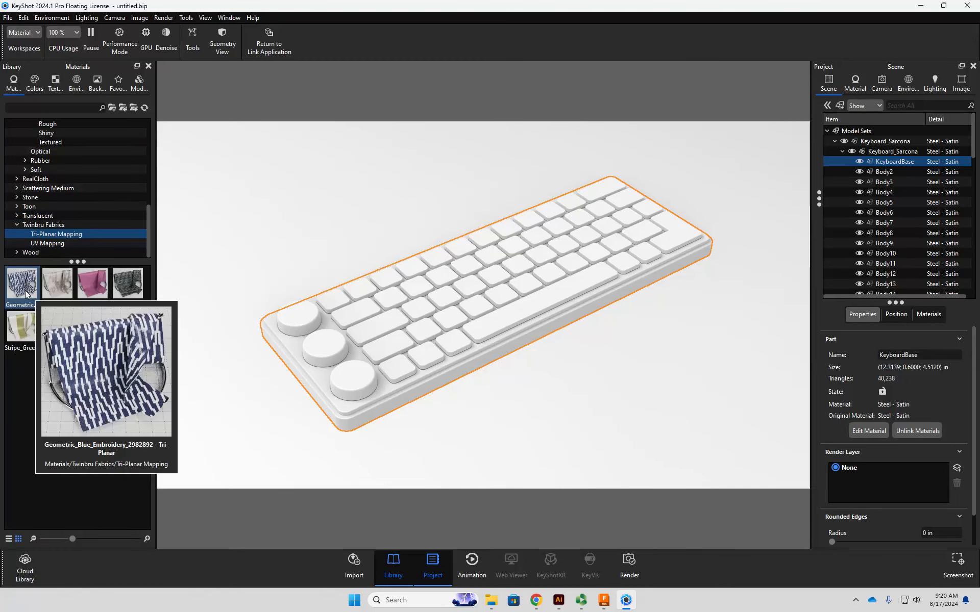
pyautogui.click(16, 255)
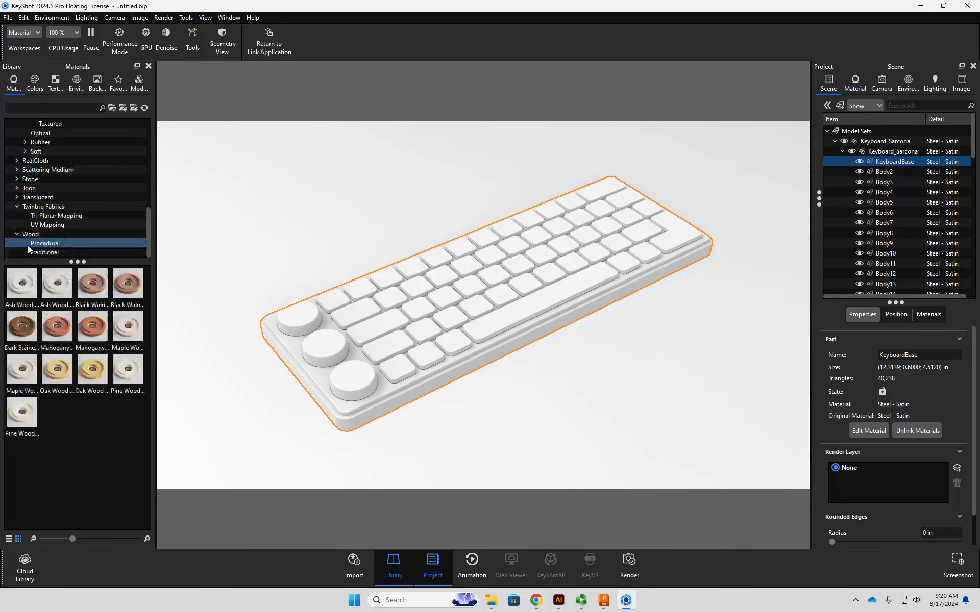
pyautogui.click(30, 253)
pyautogui.moveTo(54, 284)
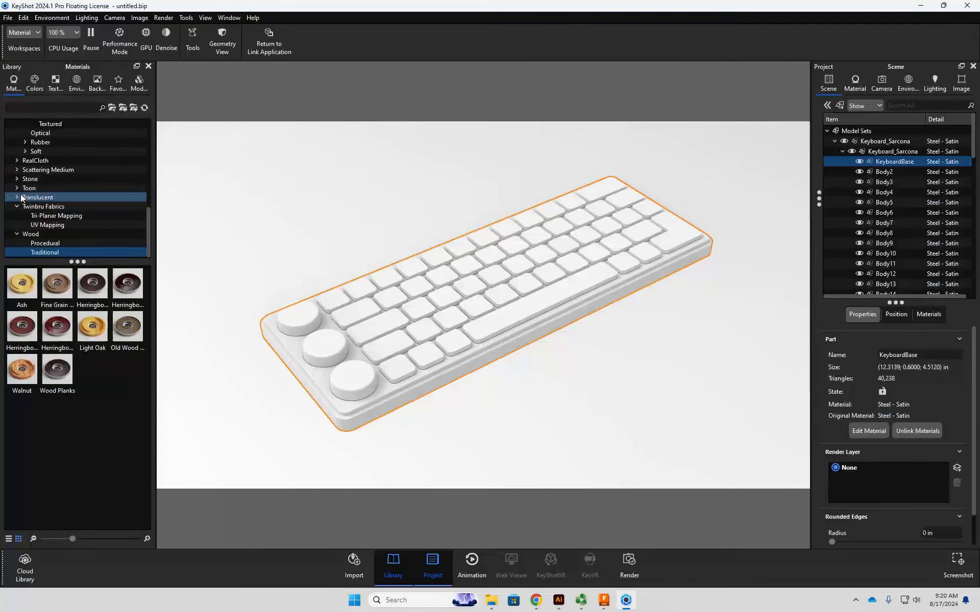
# - Assign the Hard Rough Plastic Black material from the hard plastics to KeyboardBase
pyautogui.scroll(4, 23, 194)
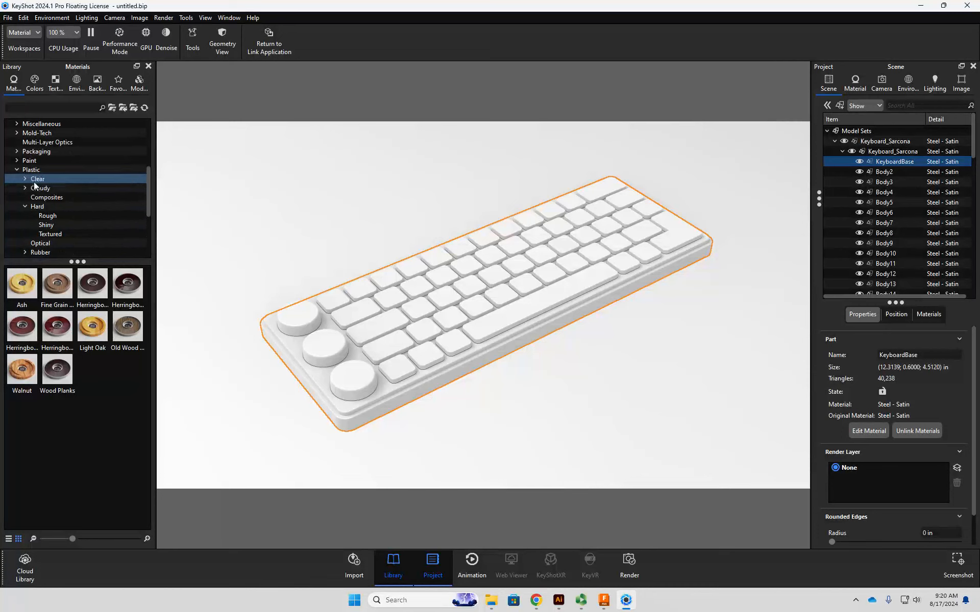
pyautogui.click(47, 225)
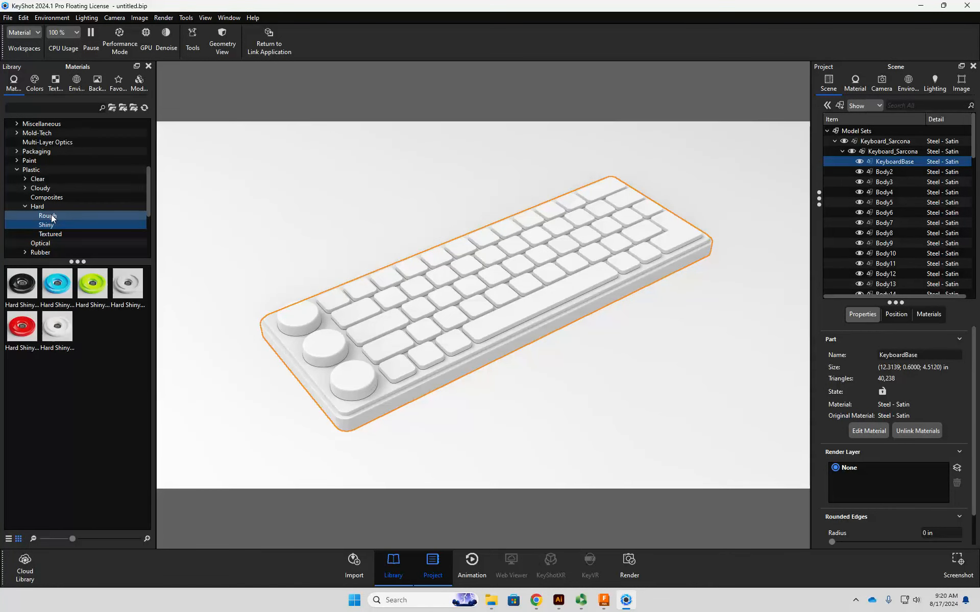
pyautogui.click(51, 216)
pyautogui.moveTo(23, 292)
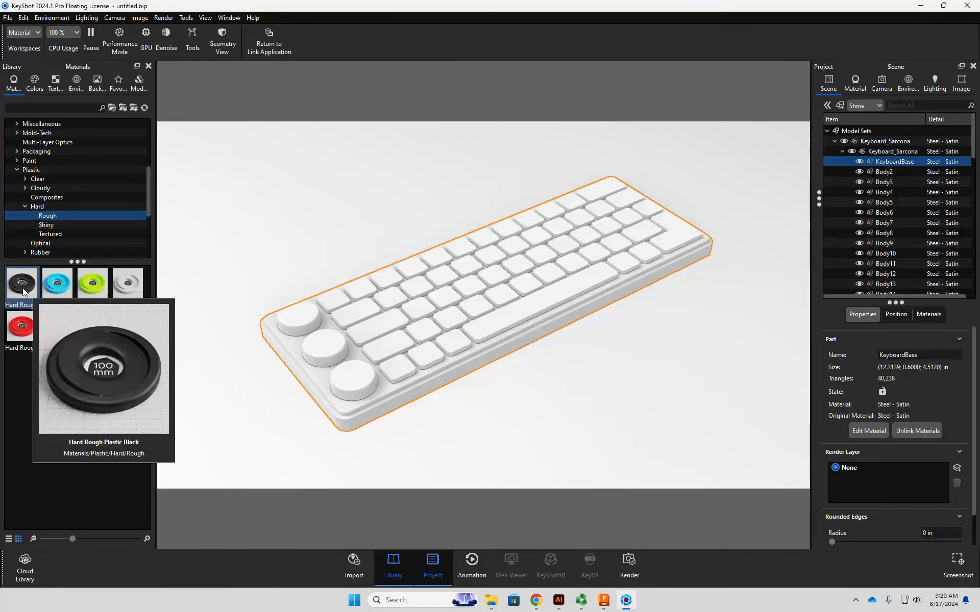
pyautogui.moveTo(23, 292); pyautogui.dragTo(902, 161)
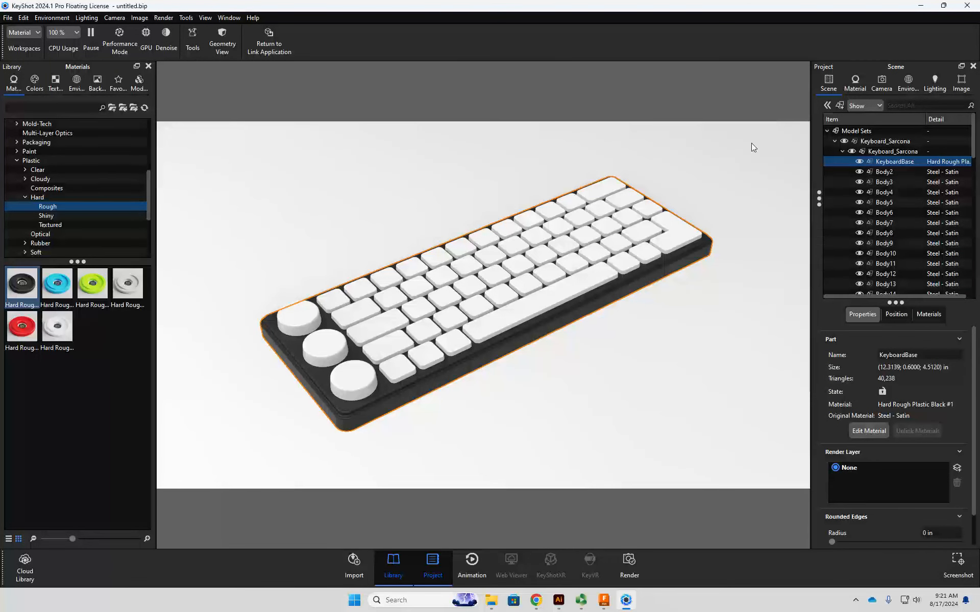
# - Assign the plain Rubber material to the three knobs, Body2 to Body4
pyautogui.click(897, 173)
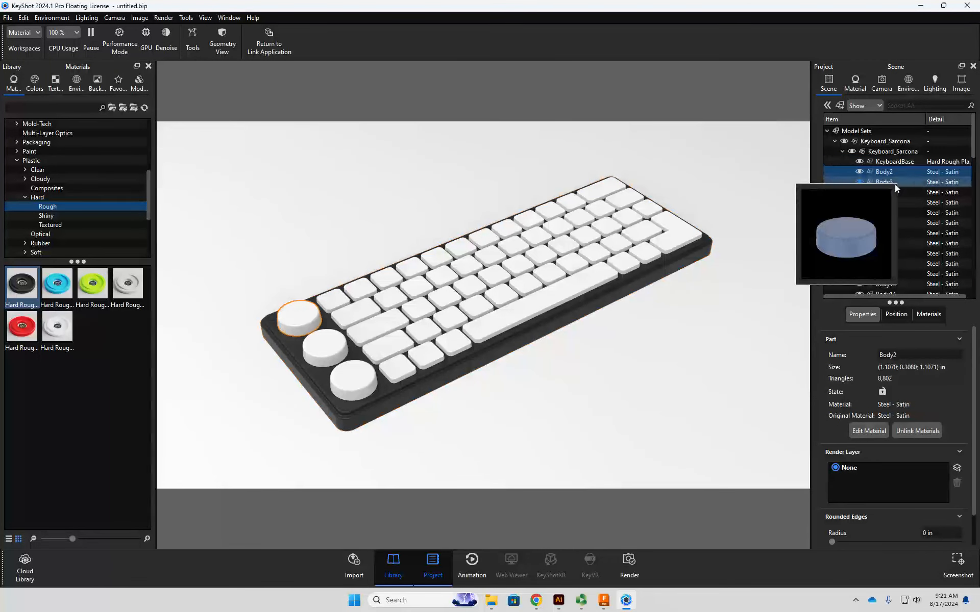
pyautogui.keyDown('shift'); pyautogui.click(890, 192); pyautogui.keyUp('shift')
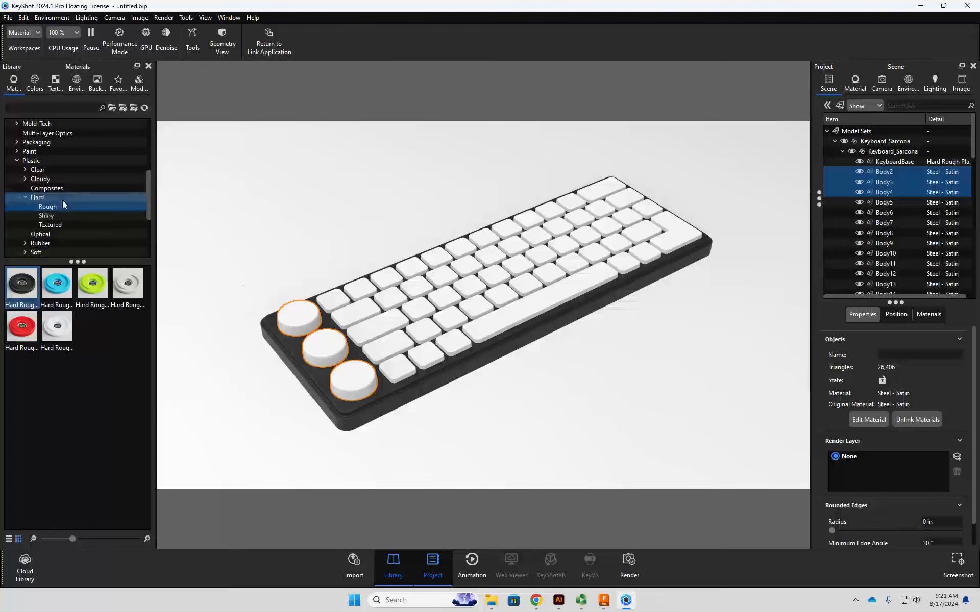
pyautogui.click(25, 243)
pyautogui.scroll(-2, 51, 214)
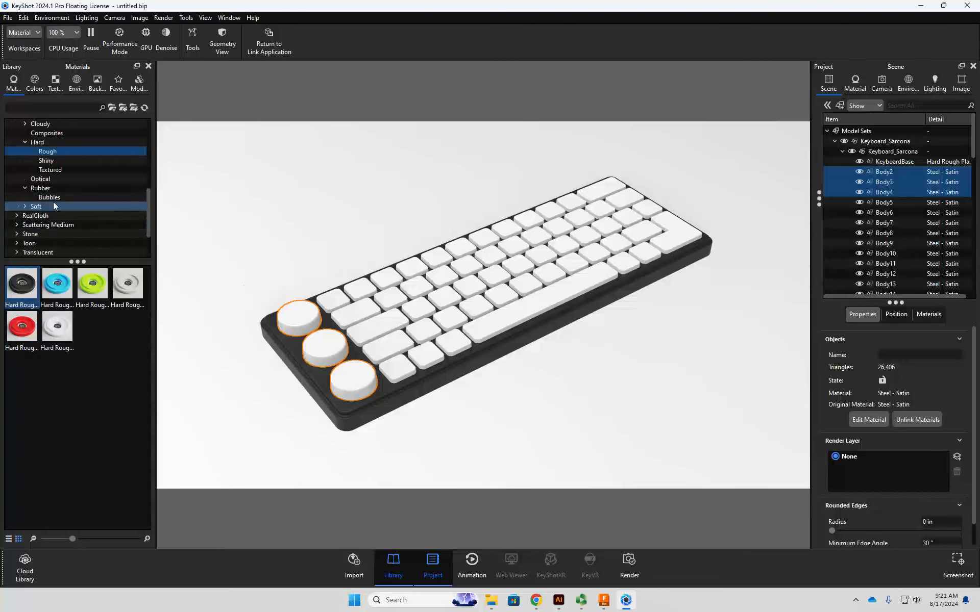
pyautogui.click(41, 188)
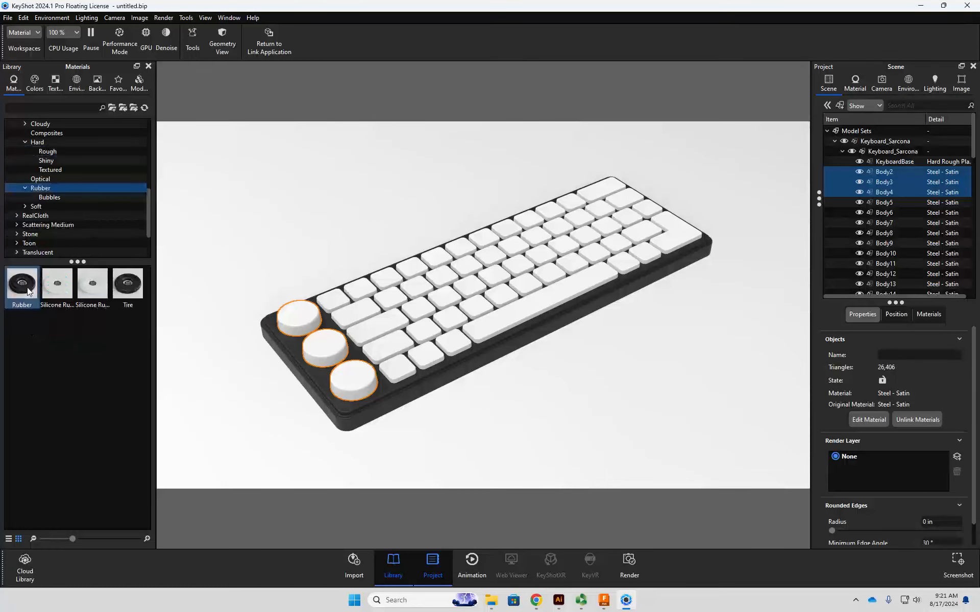
pyautogui.moveTo(28, 292)
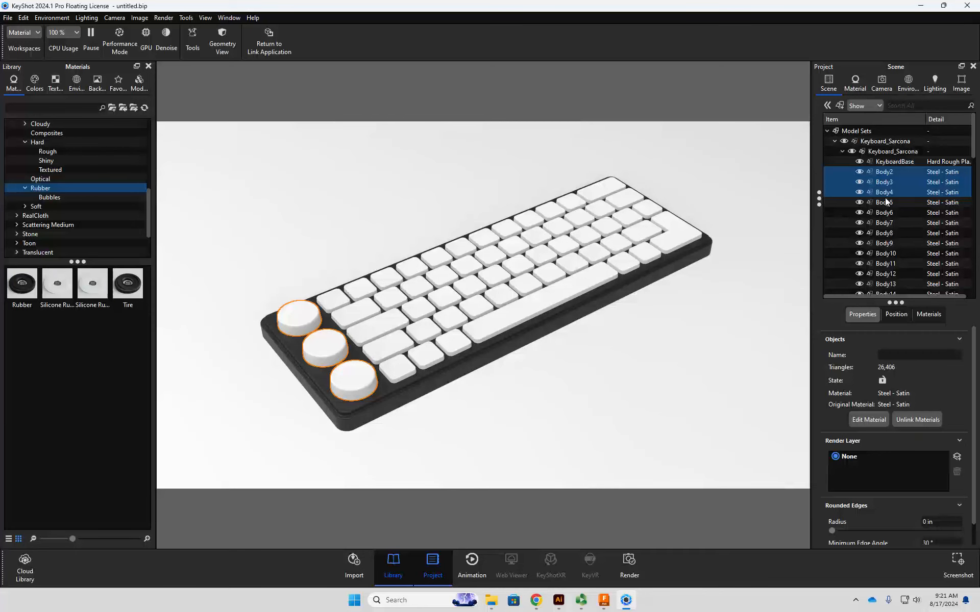
pyautogui.moveTo(23, 285); pyautogui.dragTo(878, 173)
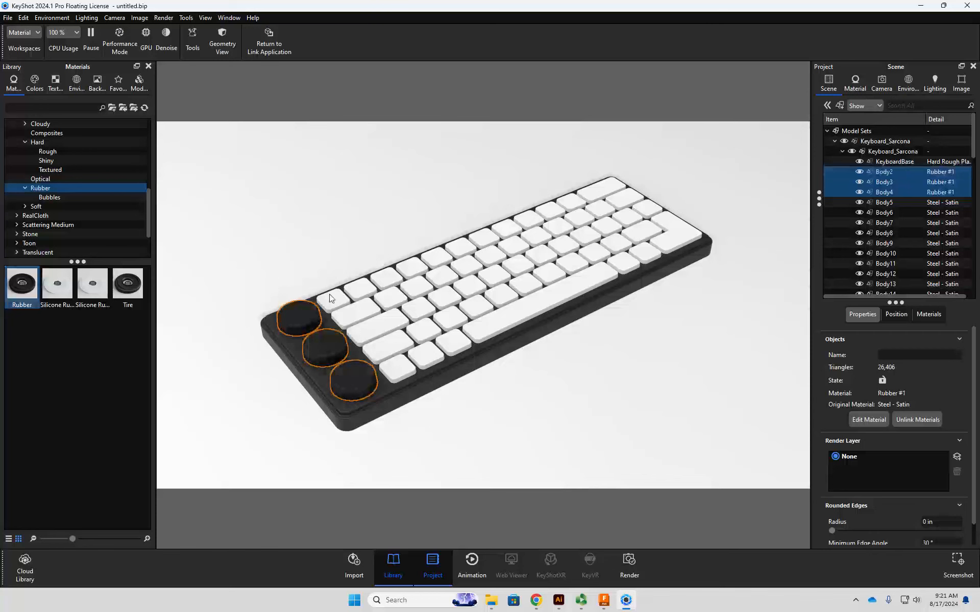
# - Assign the black hard shiny plastic material to all the keys, Body5 to Body58
pyautogui.click(909, 203)
pyautogui.scroll(-15, 903, 229)
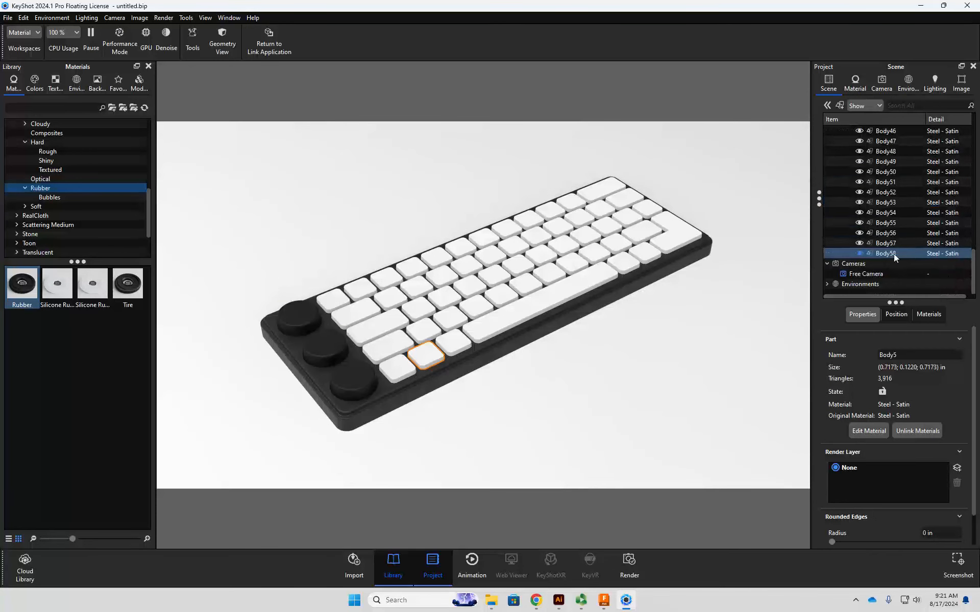
pyautogui.keyDown('shift'); pyautogui.click(893, 253); pyautogui.keyUp('shift')
pyautogui.scroll(3, 104, 194)
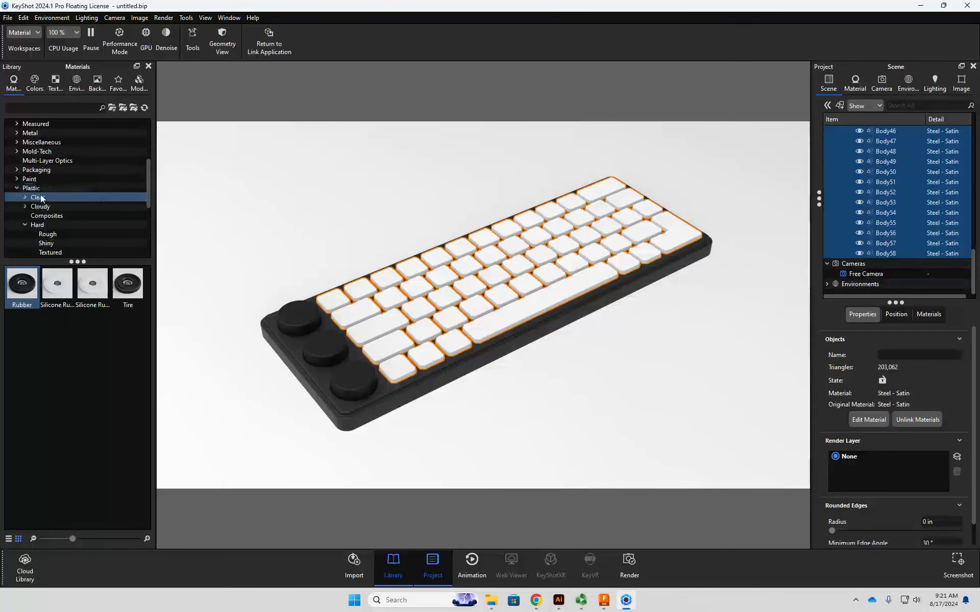
pyautogui.click(46, 243)
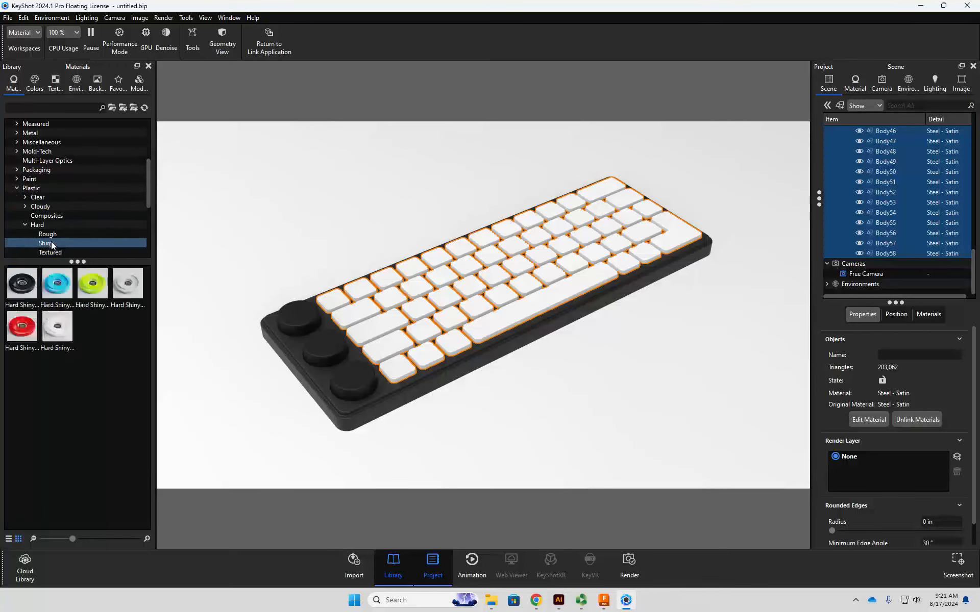
pyautogui.moveTo(22, 287); pyautogui.dragTo(880, 183)
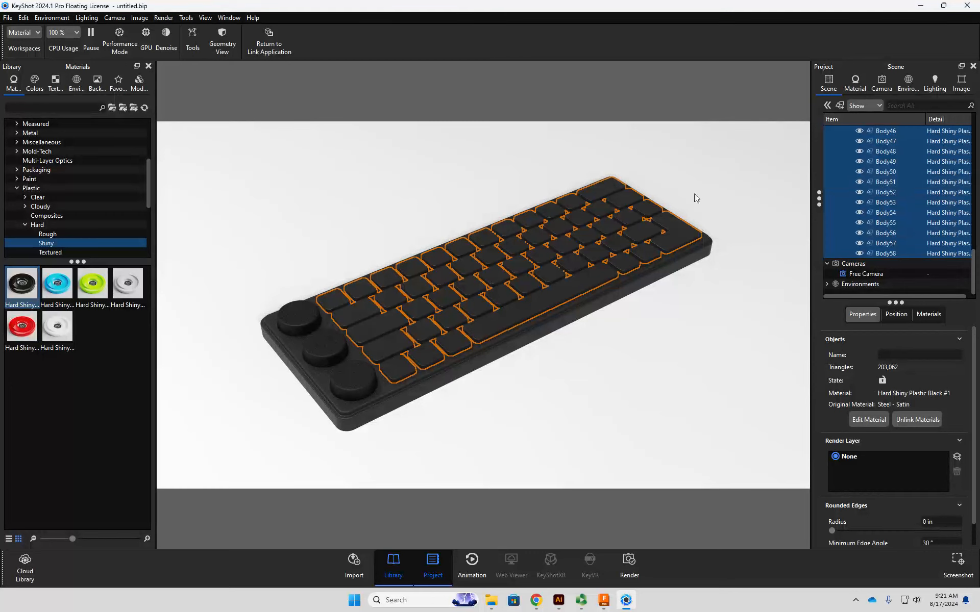
# - Collapse the keyboard model's body list in the scene tree and clear the selection
pyautogui.click(918, 258)
pyautogui.scroll(4, 886, 214)
pyautogui.scroll(10, 875, 194)
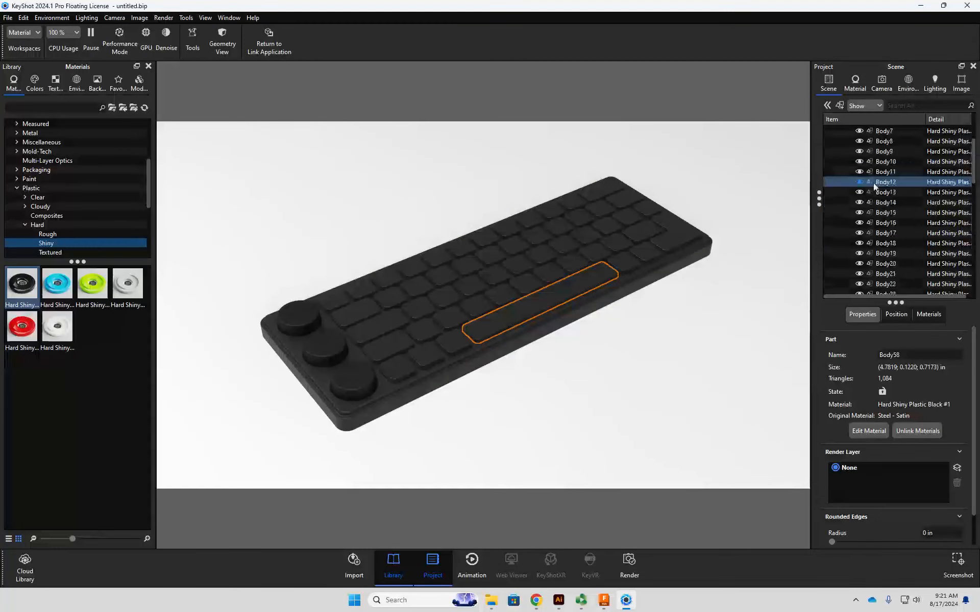
pyautogui.click(839, 143)
pyautogui.click(836, 141)
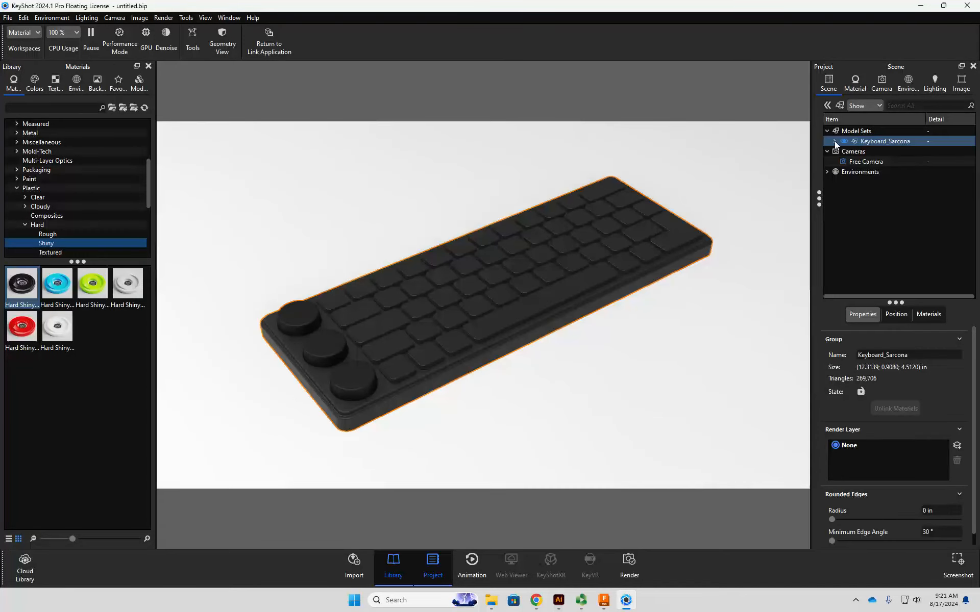
pyautogui.click(866, 202)
# - Examine the new materials on the knobs, keys and base close up and from a low angle
pyautogui.moveTo(717, 198); pyautogui.dragTo(525, 339)
pyautogui.moveTo(600, 342); pyautogui.dragTo(670, 301, button='middle')
pyautogui.scroll(-5, 482, 348)
pyautogui.scroll(10, 482, 348)
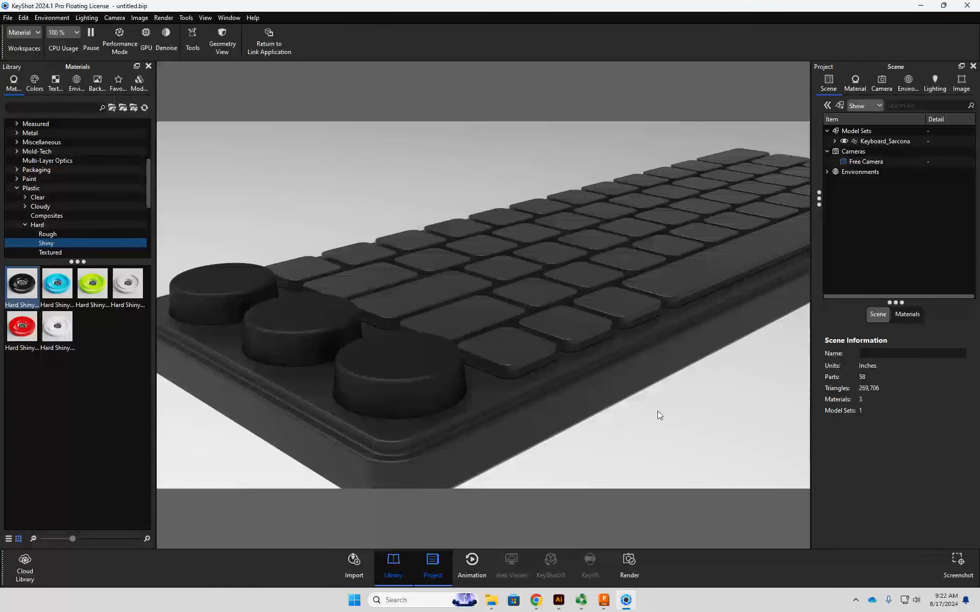
pyautogui.moveTo(657, 416)
pyautogui.mouseDown()
pyautogui.moveTo(562, 405)
pyautogui.moveTo(639, 415)
pyautogui.mouseUp()
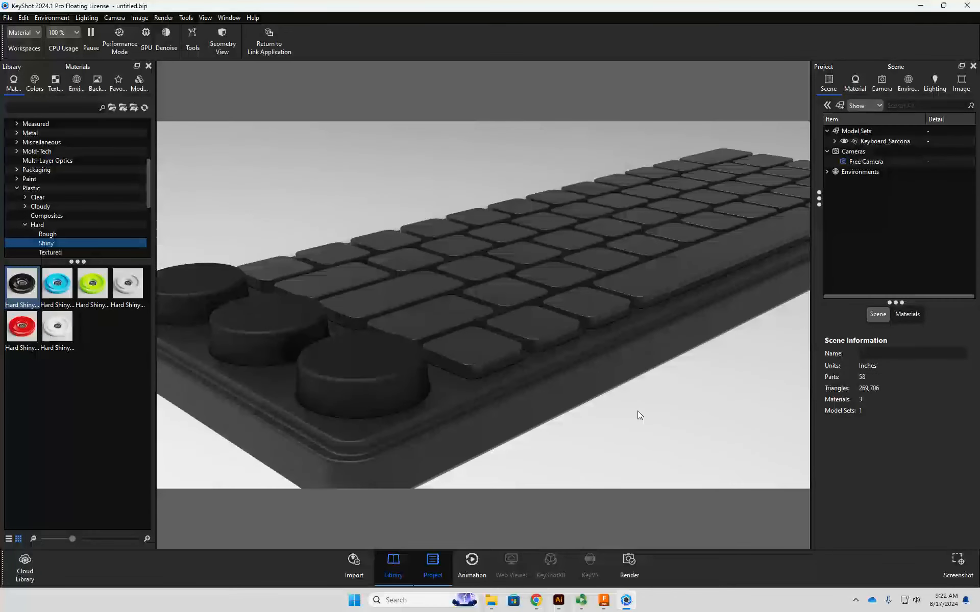
pyautogui.moveTo(575, 324); pyautogui.dragTo(479, 395)
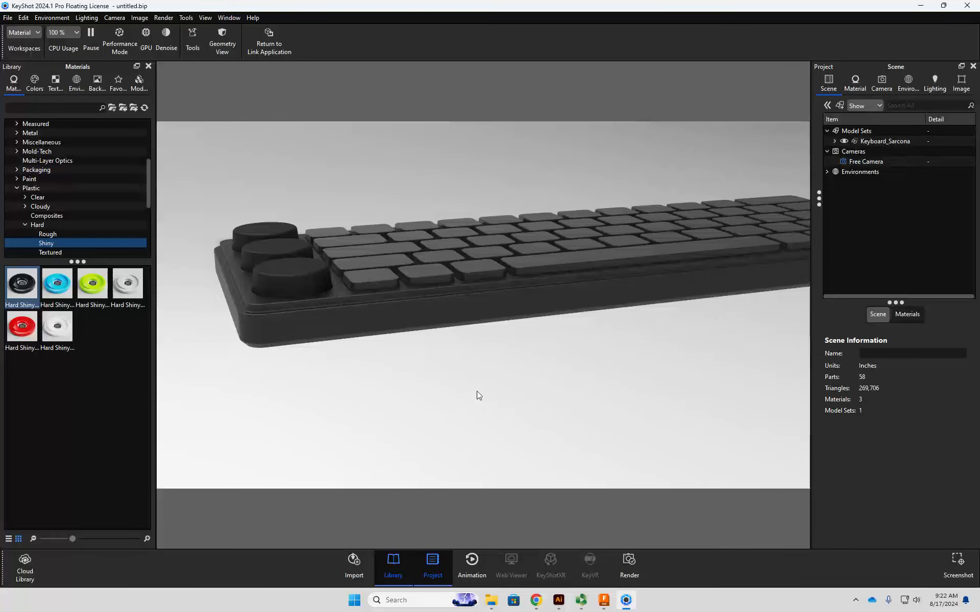
pyautogui.scroll(-3, 479, 395)
pyautogui.moveTo(521, 377); pyautogui.dragTo(493, 378)
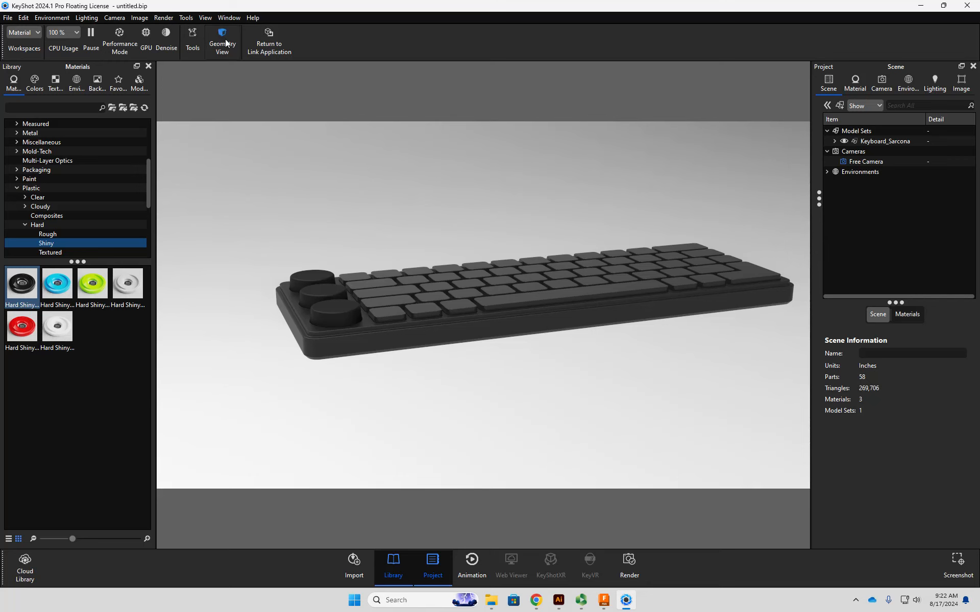
# - Turn on GPU rendering for the real-time view and look at the keyboard from a higher angle
pyautogui.click(147, 46)
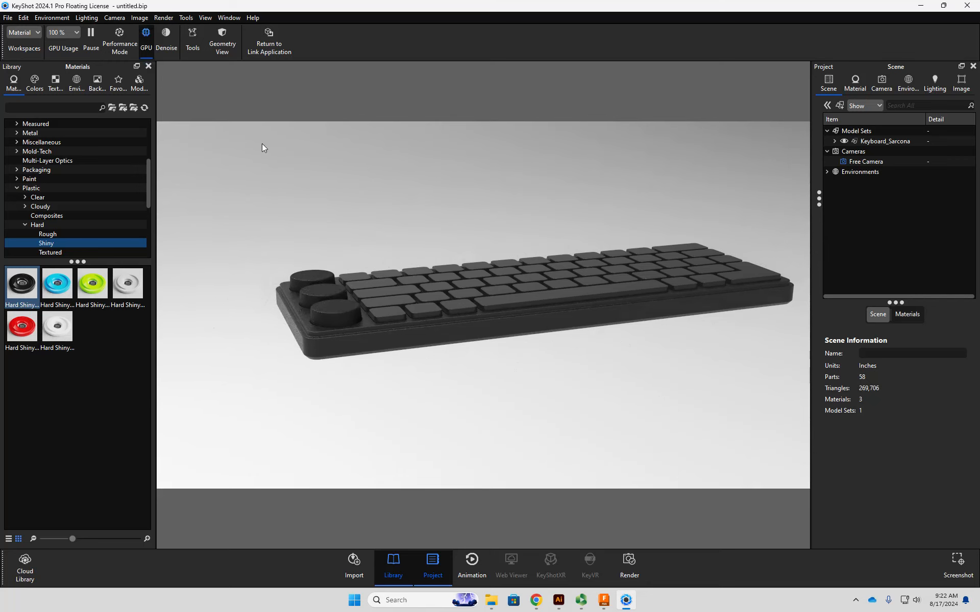
pyautogui.moveTo(329, 203); pyautogui.dragTo(376, 216)
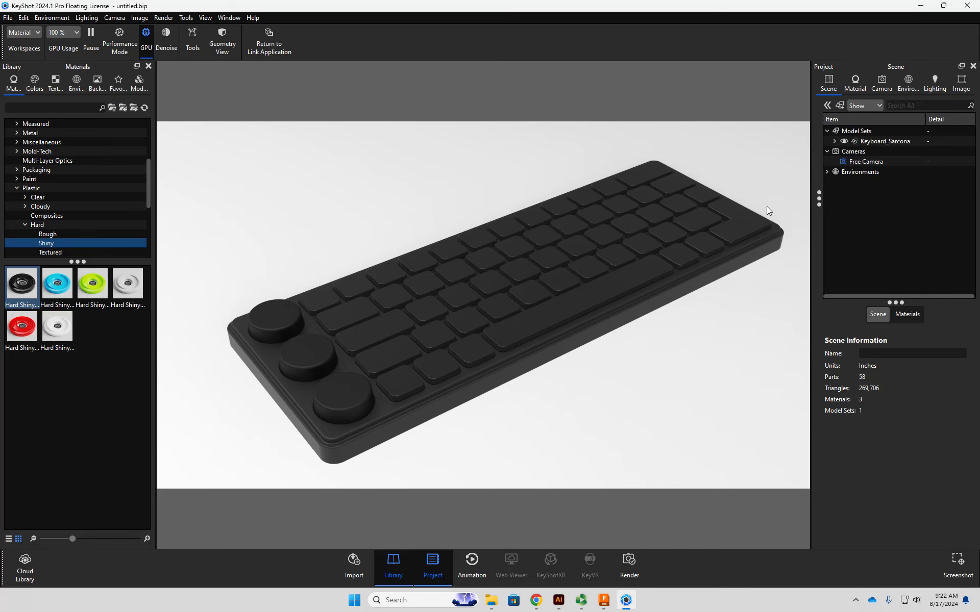
# - Darken the diffuse colour of the keys' hard shiny black plastic to hex 171717, value 9%
pyautogui.doubleClick(750, 217)
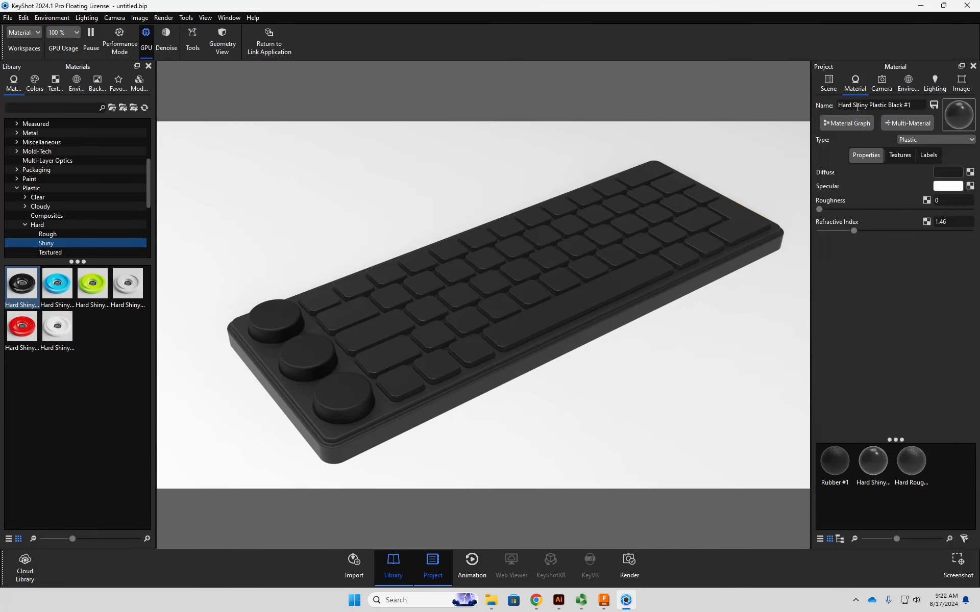
pyautogui.click(947, 173)
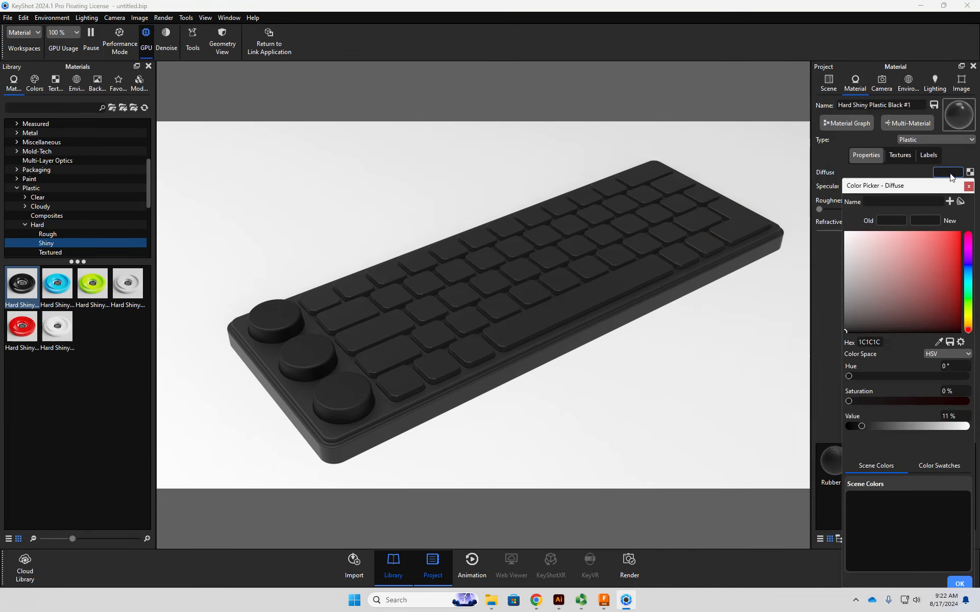
pyautogui.moveTo(929, 189); pyautogui.dragTo(778, 126)
pyautogui.moveTo(776, 173); pyautogui.dragTo(690, 271)
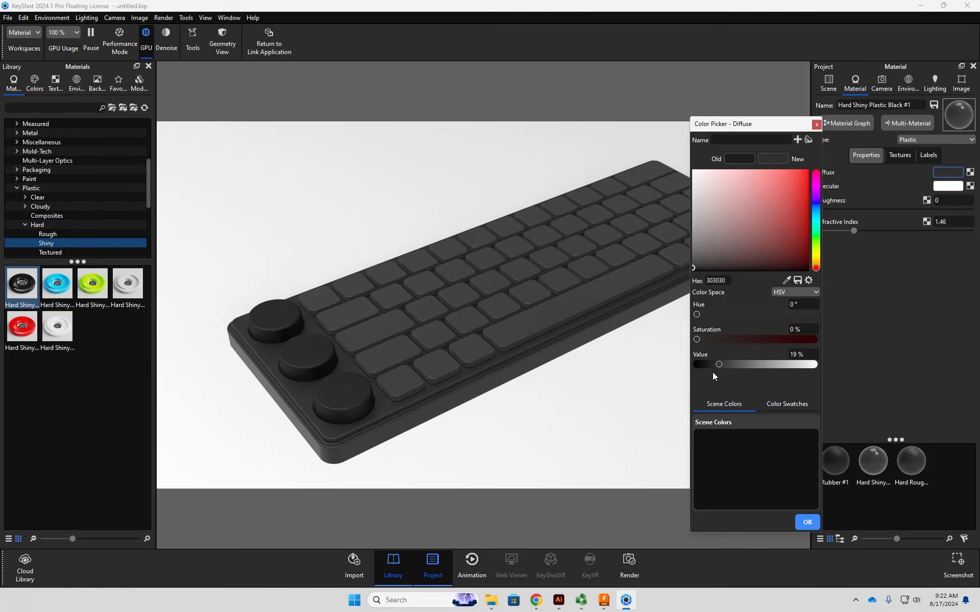
pyautogui.moveTo(716, 363); pyautogui.dragTo(705, 366)
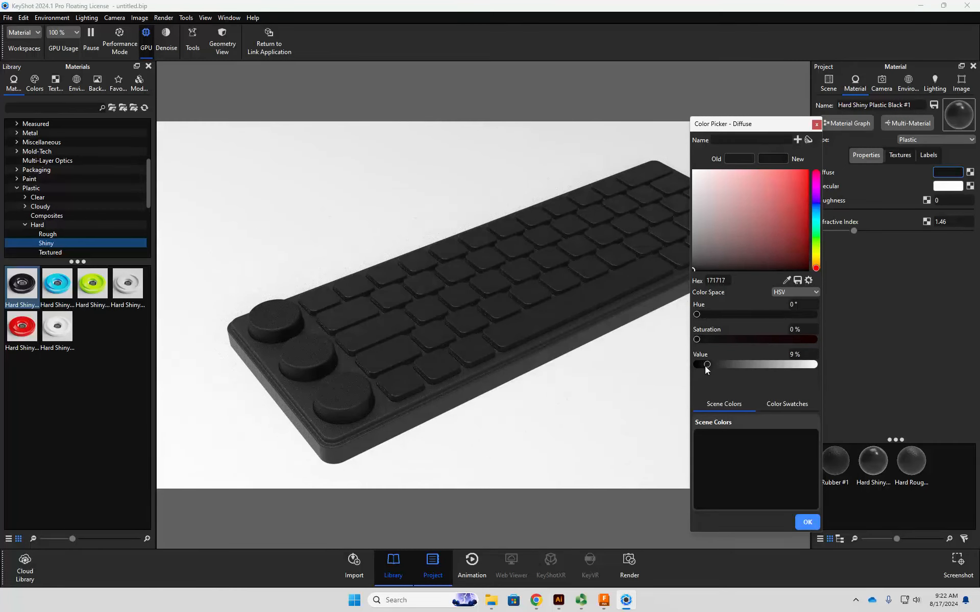
pyautogui.click(807, 522)
pyautogui.moveTo(725, 338); pyautogui.dragTo(674, 335, button='middle')
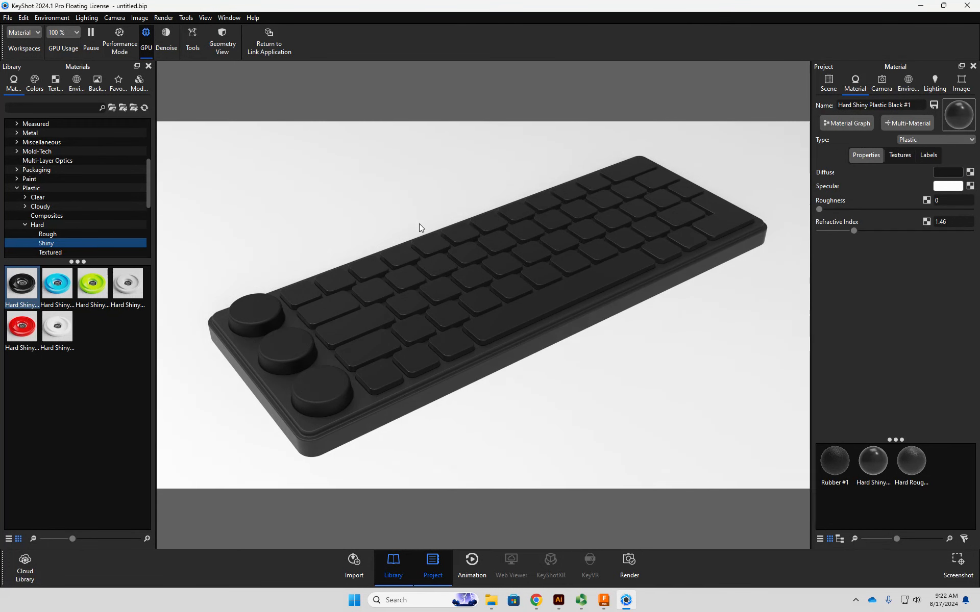
# - Try the Corridor 1 and Garage 1 backplates behind the keyboard
pyautogui.click(75, 85)
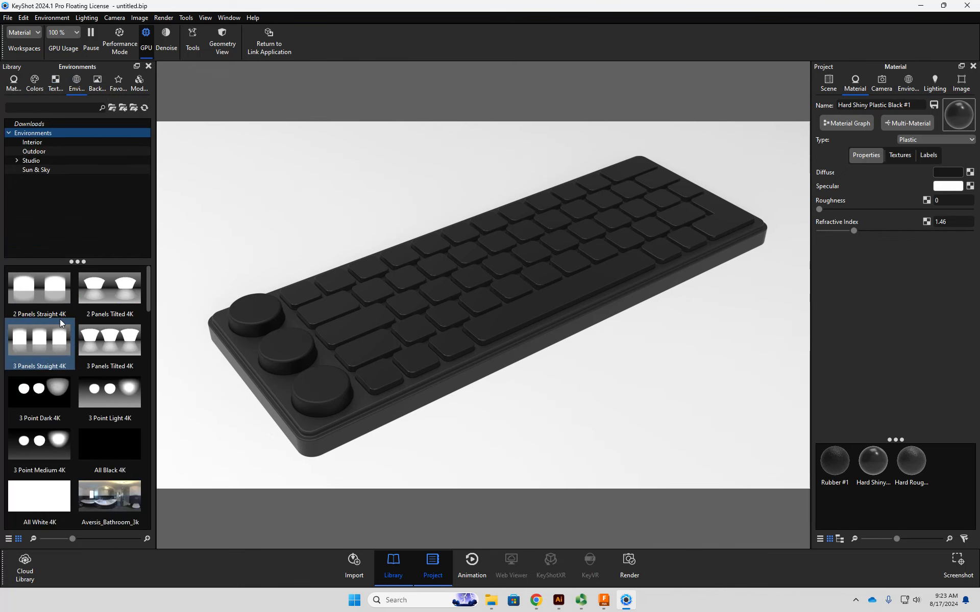
pyautogui.click(34, 83)
pyautogui.click(51, 82)
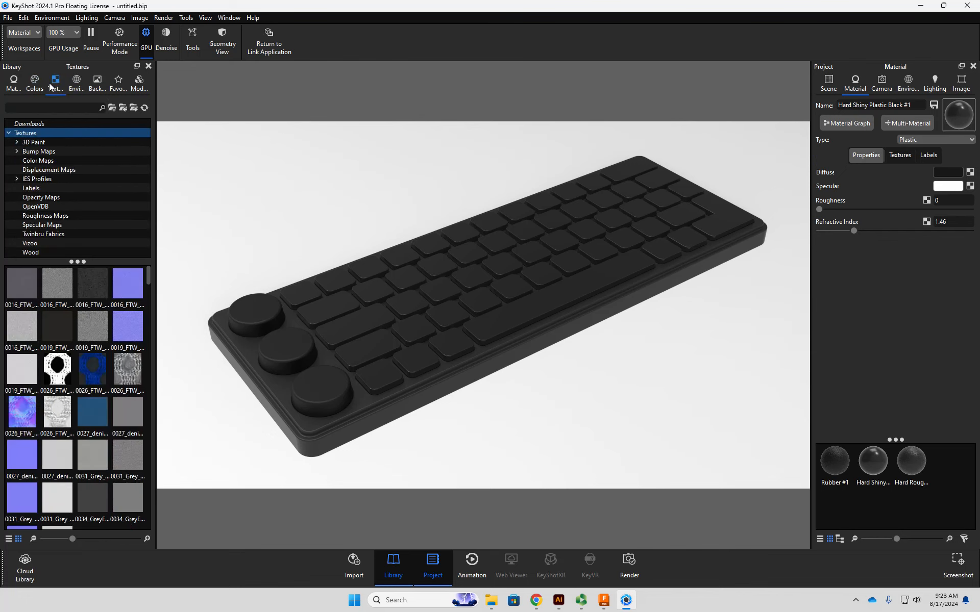
pyautogui.click(70, 80)
pyautogui.click(90, 78)
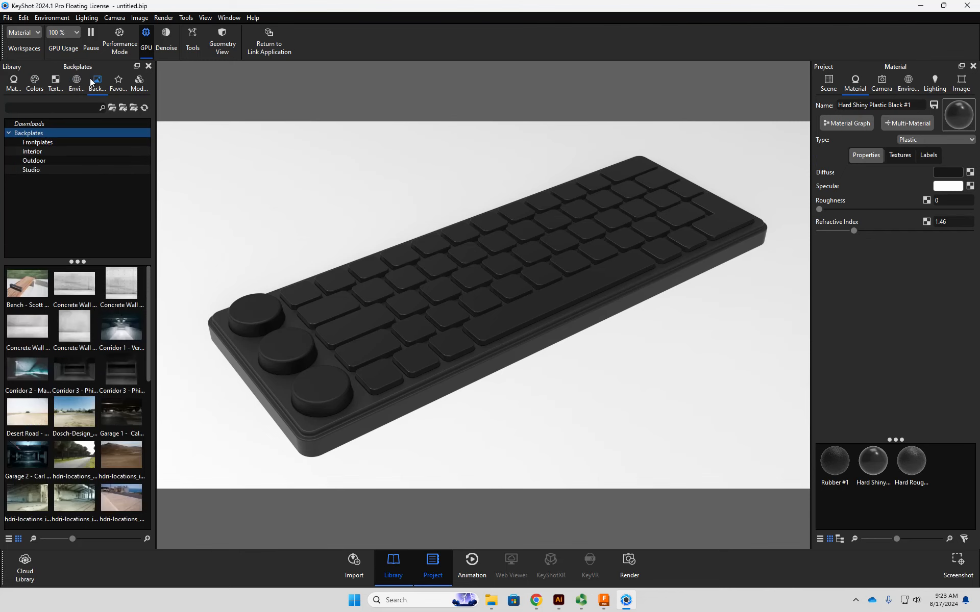
pyautogui.moveTo(122, 329); pyautogui.dragTo(389, 299)
pyautogui.moveTo(122, 412); pyautogui.dragTo(337, 263)
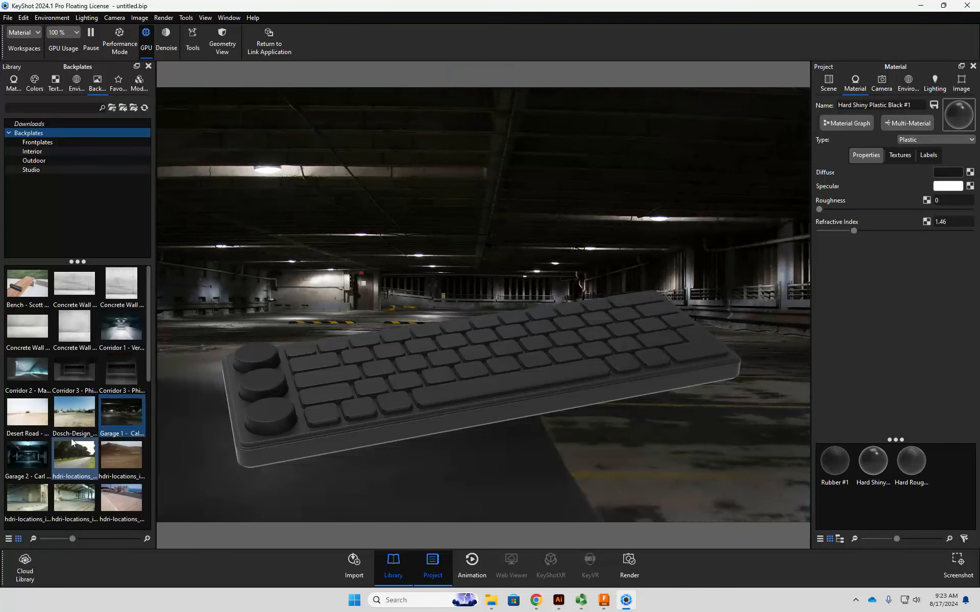
# - Try the grey and white studio backdrop backplates behind the keyboard
pyautogui.scroll(-5, 77, 438)
pyautogui.moveTo(66, 435); pyautogui.dragTo(483, 330)
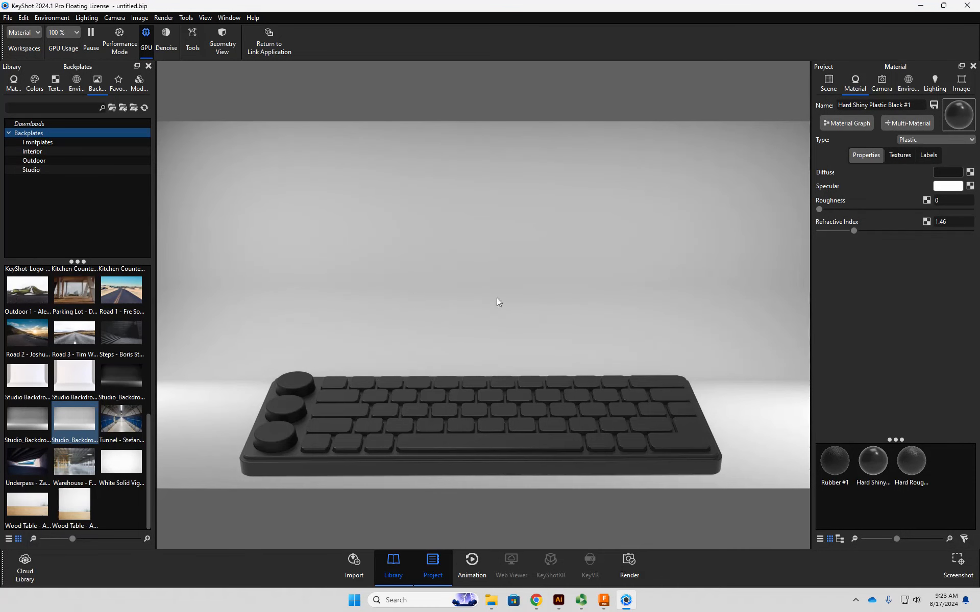
pyautogui.moveTo(70, 385); pyautogui.dragTo(387, 308)
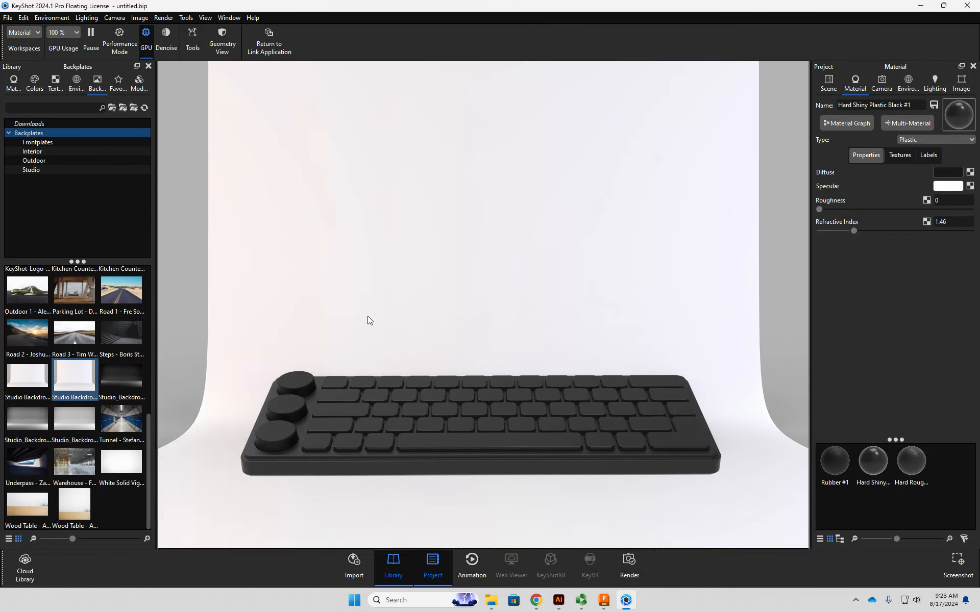
pyautogui.moveTo(85, 400)
pyautogui.scroll(10, 73, 383)
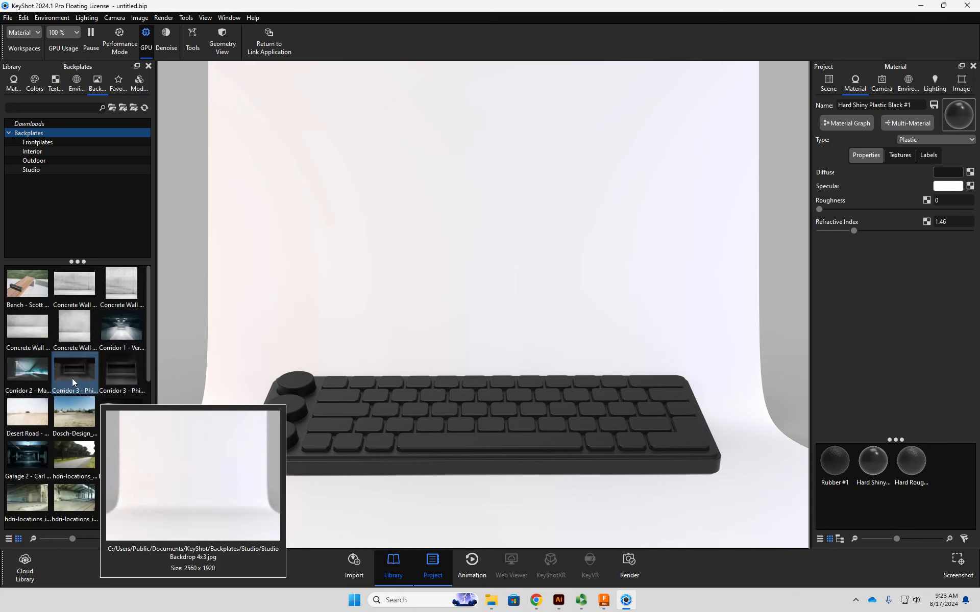
pyautogui.click(74, 87)
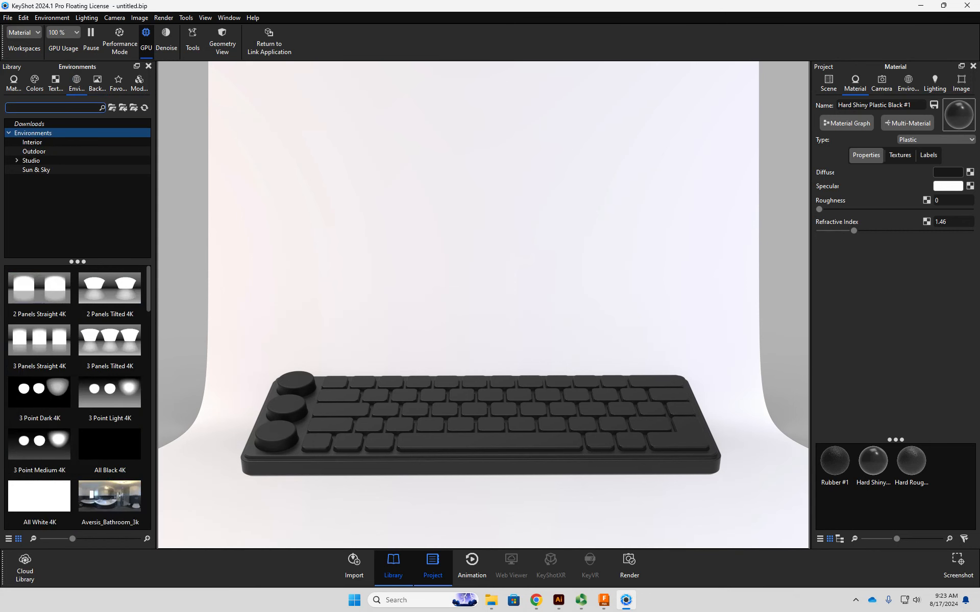
pyautogui.click(911, 83)
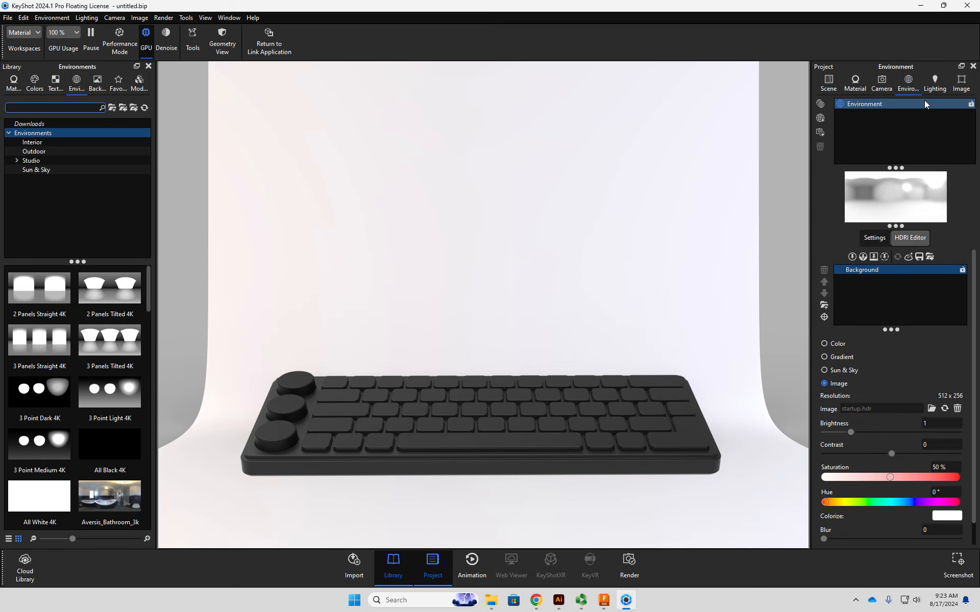
pyautogui.click(933, 88)
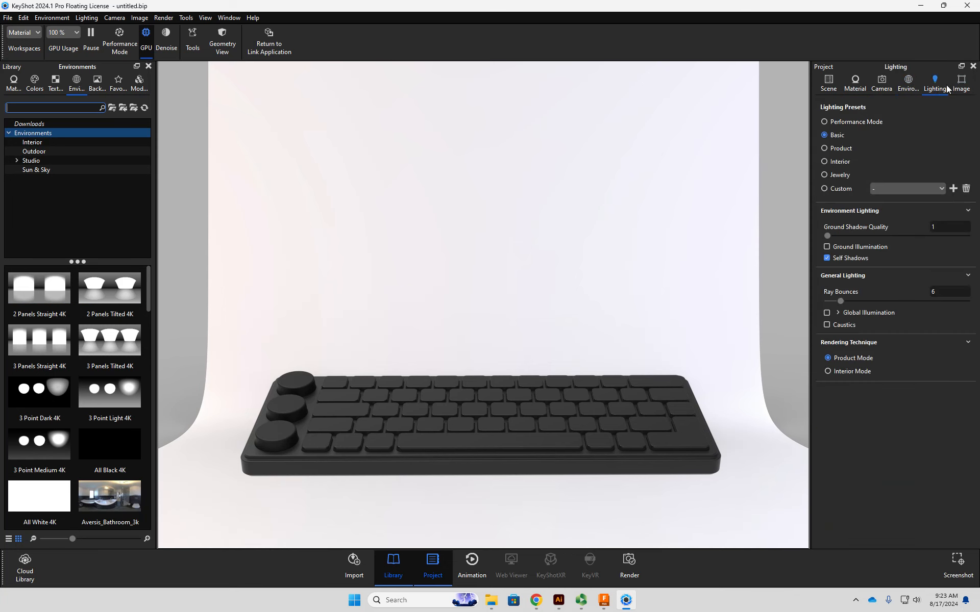
pyautogui.click(891, 83)
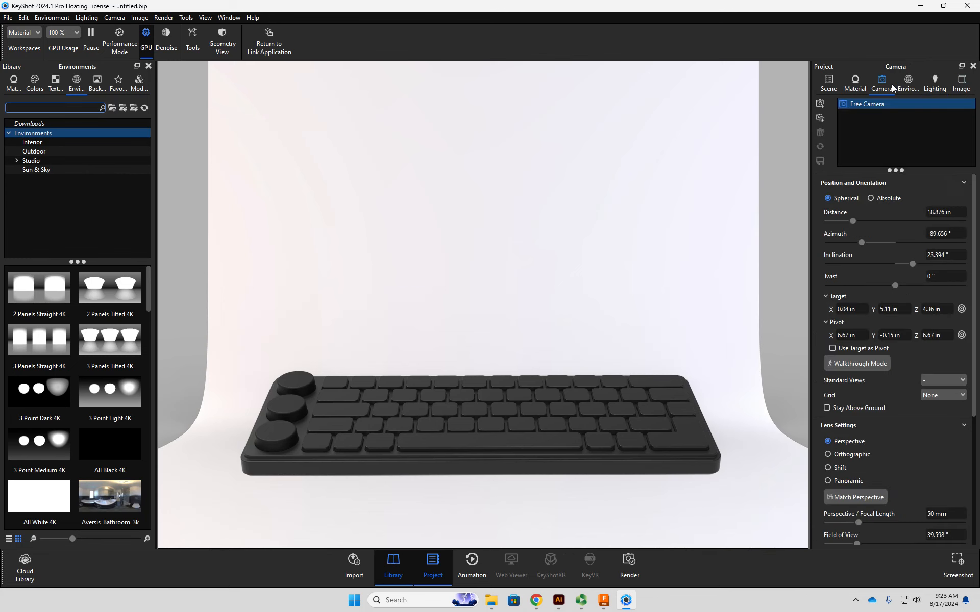
pyautogui.scroll(-5, 898, 317)
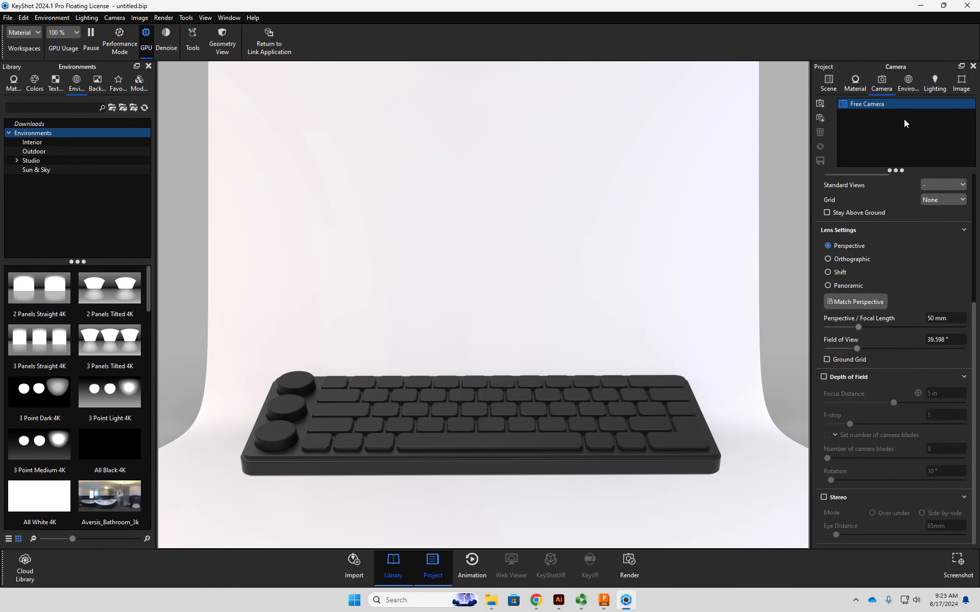
# - Switch the environment background from the backplate image to a solid dark grey, hex 171717
pyautogui.click(908, 82)
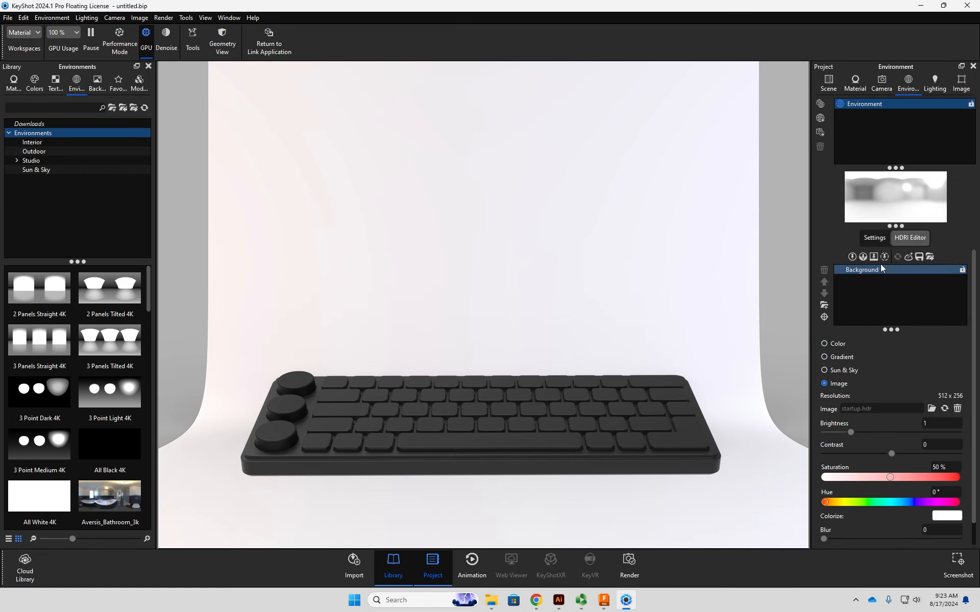
pyautogui.click(874, 239)
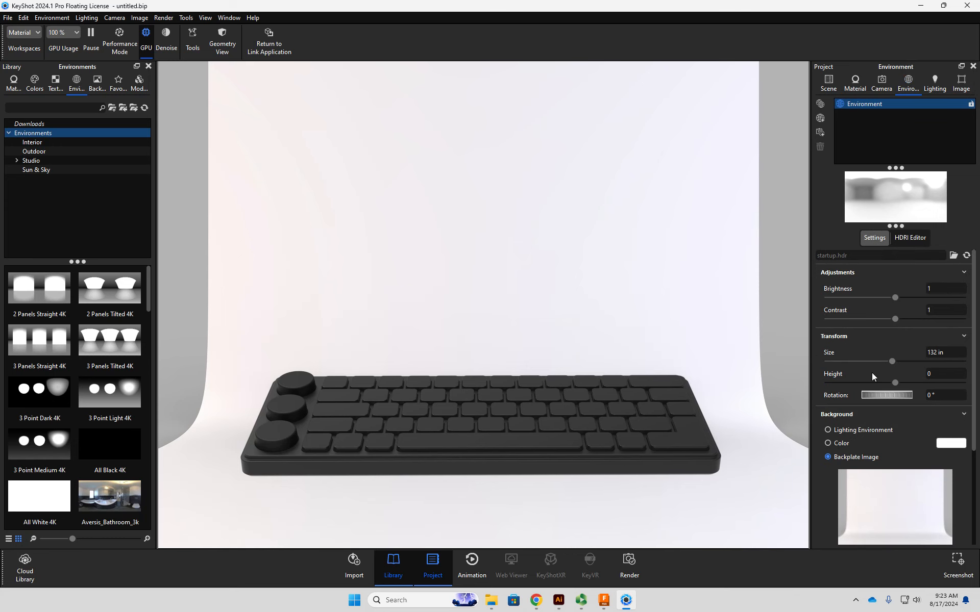
pyautogui.click(861, 457)
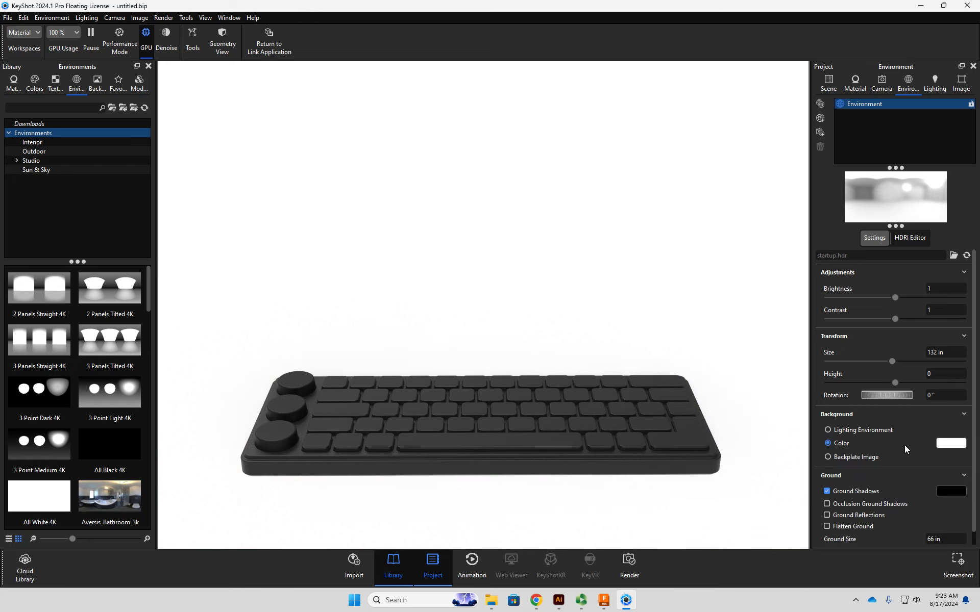
pyautogui.click(934, 445)
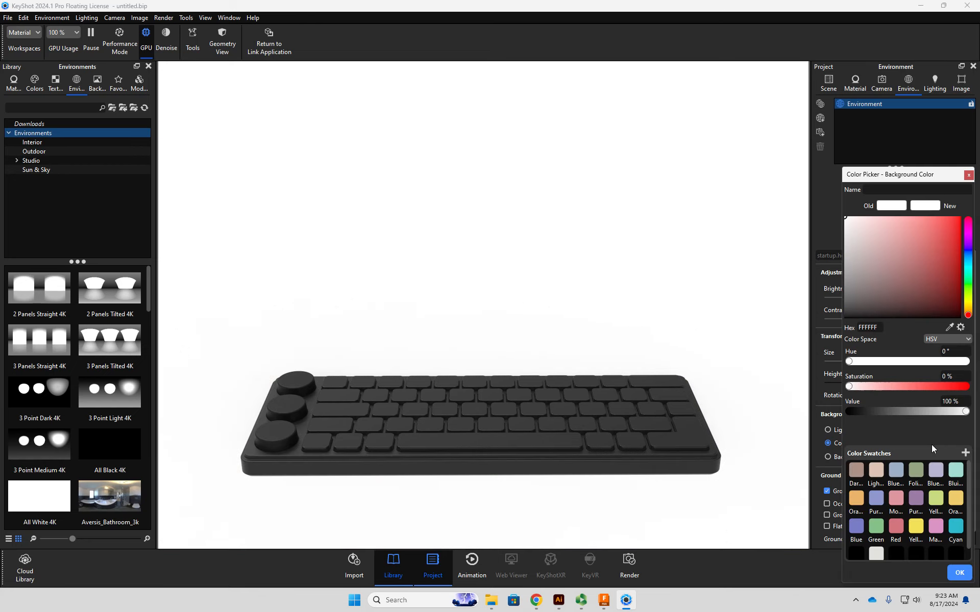
pyautogui.moveTo(883, 413); pyautogui.dragTo(856, 411)
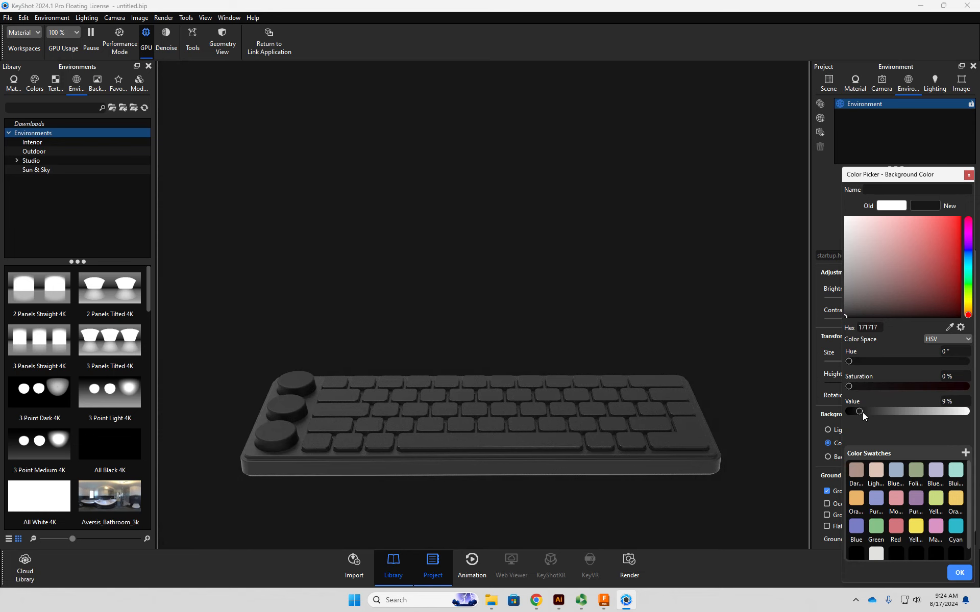
pyautogui.click(958, 572)
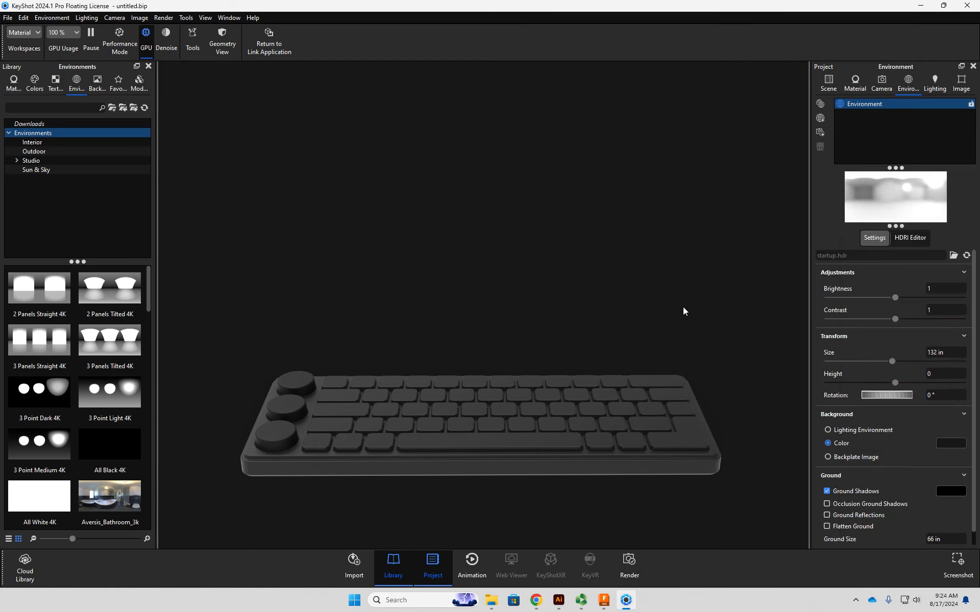
# - Center the whole Keyboard_Sarcona model in the scene
pyautogui.moveTo(462, 301); pyautogui.dragTo(608, 237)
pyautogui.rightClick(618, 241)
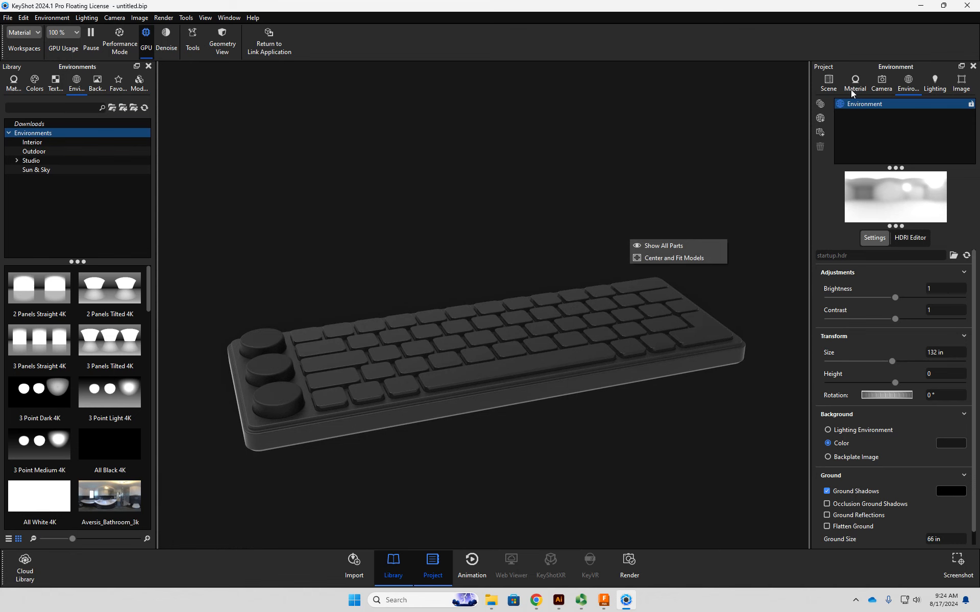
pyautogui.click(828, 83)
pyautogui.scroll(1, 906, 153)
pyautogui.scroll(8, 912, 168)
pyautogui.click(888, 141)
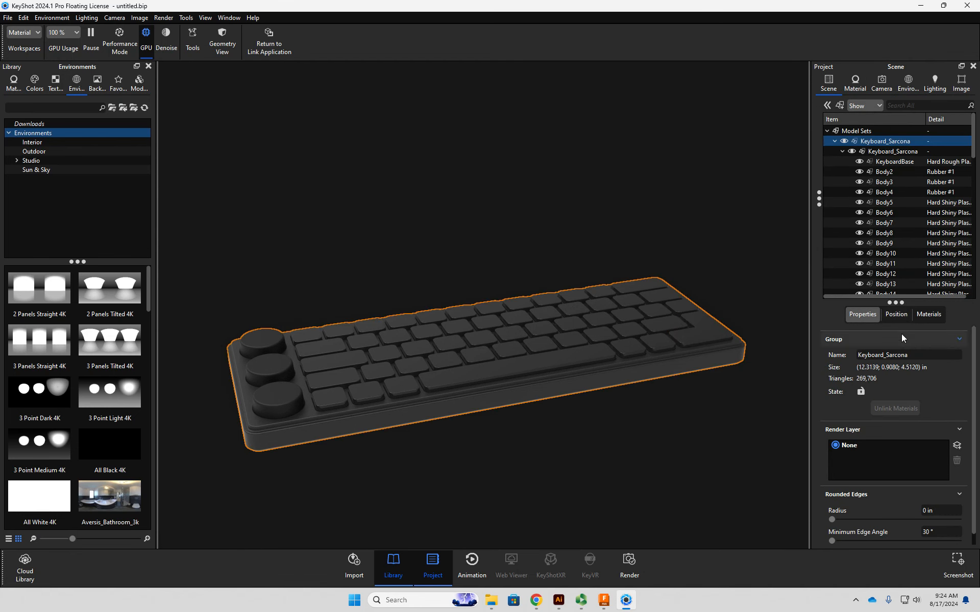
pyautogui.click(896, 314)
pyautogui.click(910, 434)
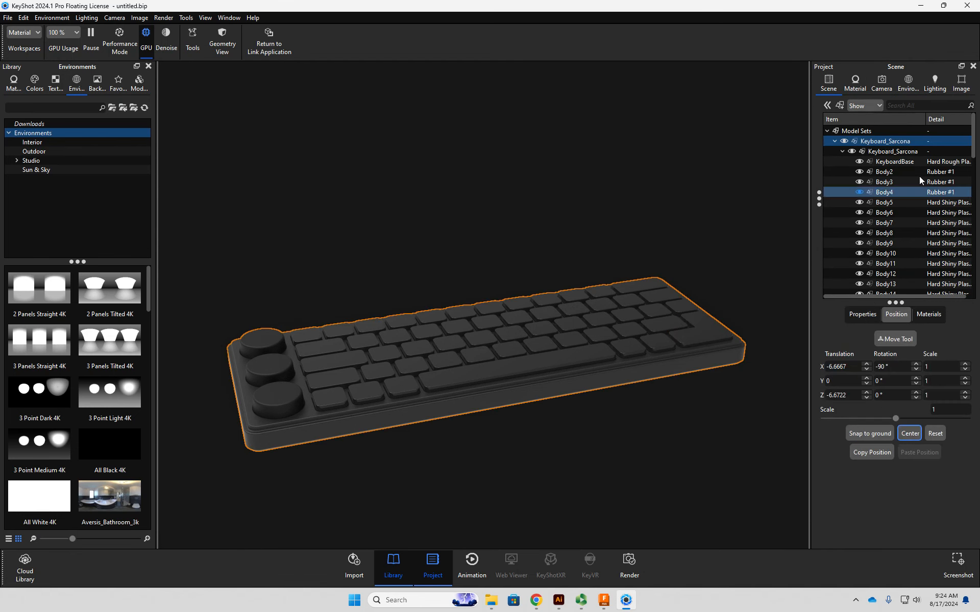
# - Try the 2 Panels Straight 4K and 2 Panels Tilted 4K lighting environments on the keyboard
pyautogui.moveTo(431, 283); pyautogui.dragTo(524, 384)
pyautogui.scroll(2, 524, 385)
pyautogui.moveTo(523, 387); pyautogui.dragTo(596, 301, button='middle')
pyautogui.scroll(1, 525, 345)
pyautogui.scroll(-2, 526, 345)
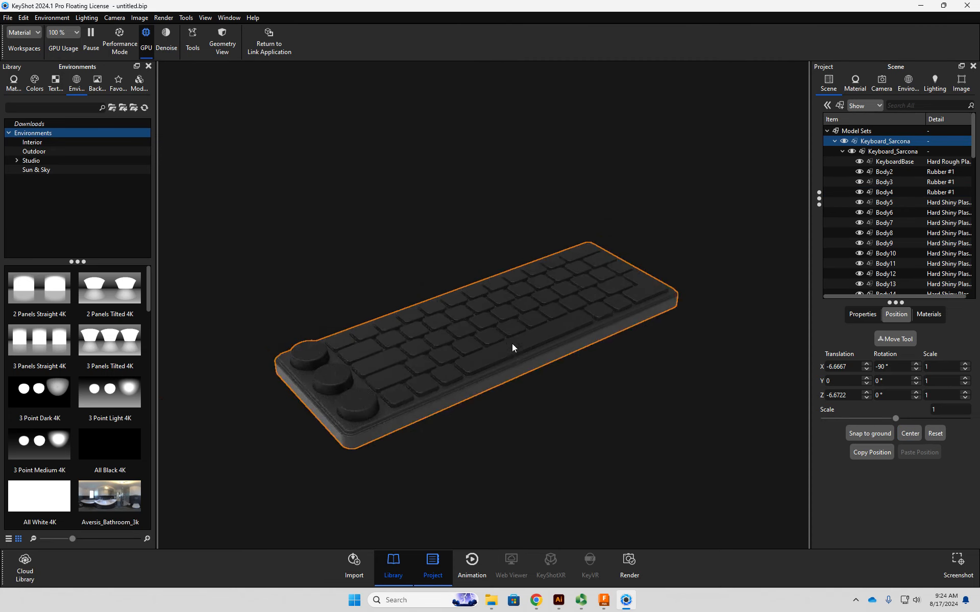
pyautogui.moveTo(495, 343)
pyautogui.mouseDown()
pyautogui.moveTo(485, 368)
pyautogui.moveTo(503, 339)
pyautogui.mouseUp()
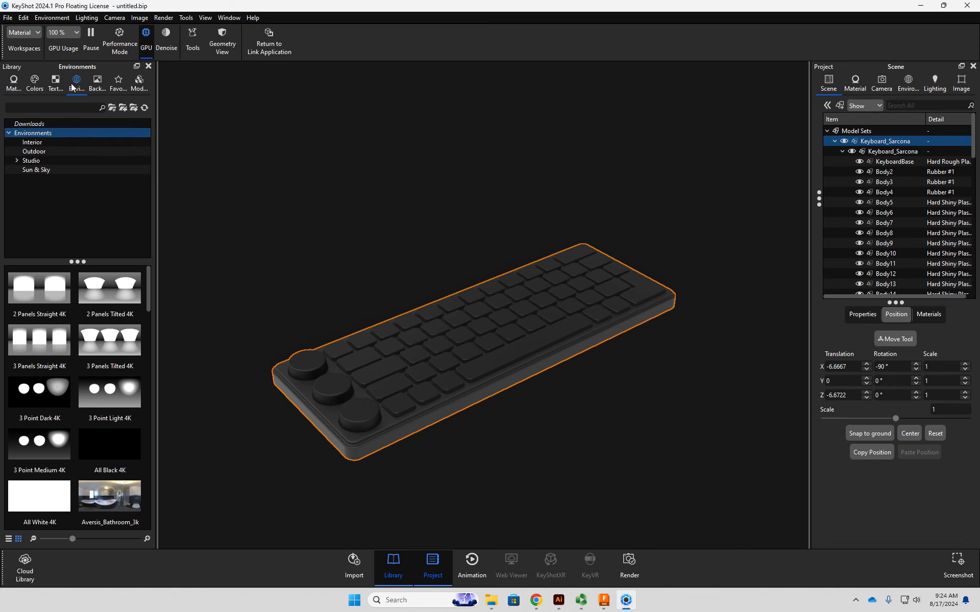
pyautogui.moveTo(41, 294); pyautogui.dragTo(363, 225)
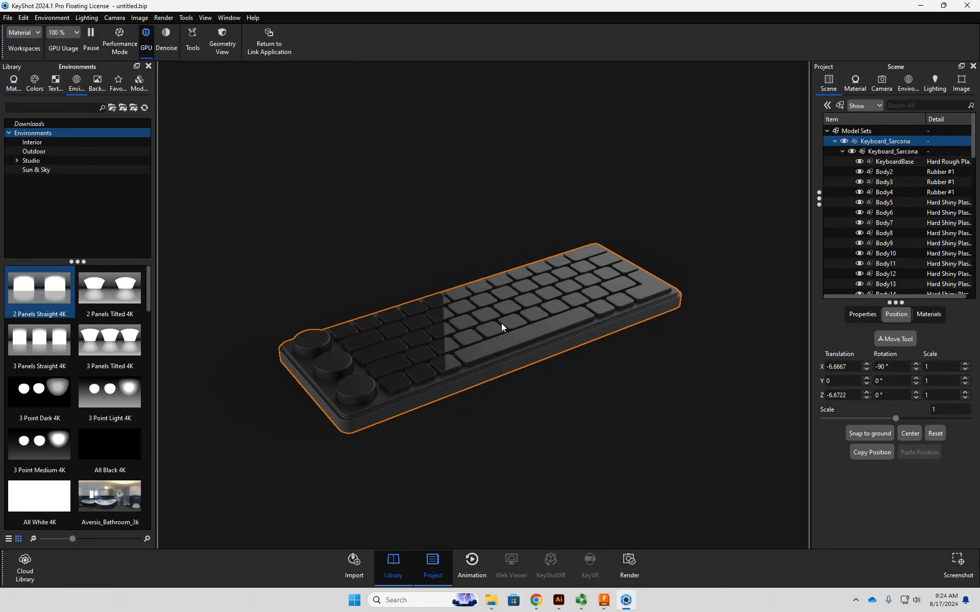
pyautogui.moveTo(110, 288); pyautogui.dragTo(472, 231)
pyautogui.moveTo(291, 326); pyautogui.dragTo(378, 278)
pyautogui.moveTo(475, 290)
pyautogui.mouseDown()
pyautogui.moveTo(378, 344)
pyautogui.moveTo(329, 353)
pyautogui.moveTo(421, 328)
pyautogui.moveTo(485, 296)
pyautogui.mouseUp()
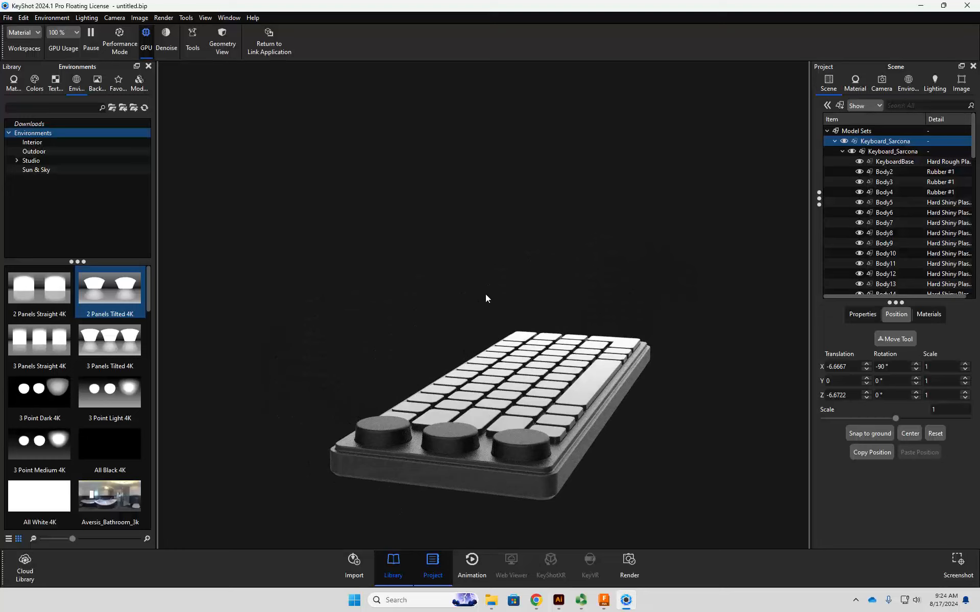
pyautogui.moveTo(630, 273); pyautogui.dragTo(589, 293)
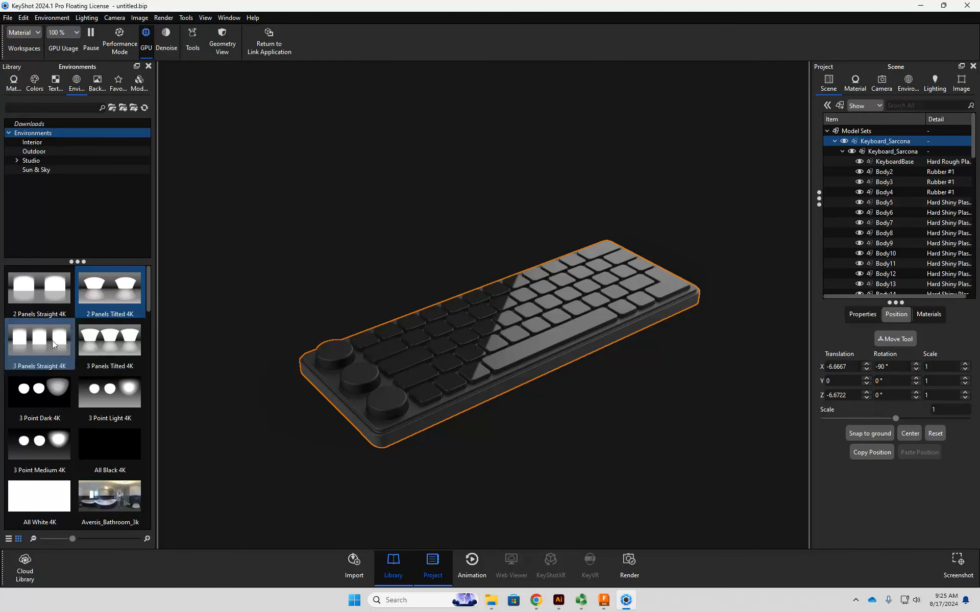
# - Try the 3 Panels Straight 4K, 3 Point Dark 4K and 3 Point Light 4K environments on the keyboard
pyautogui.moveTo(51, 341); pyautogui.dragTo(310, 287)
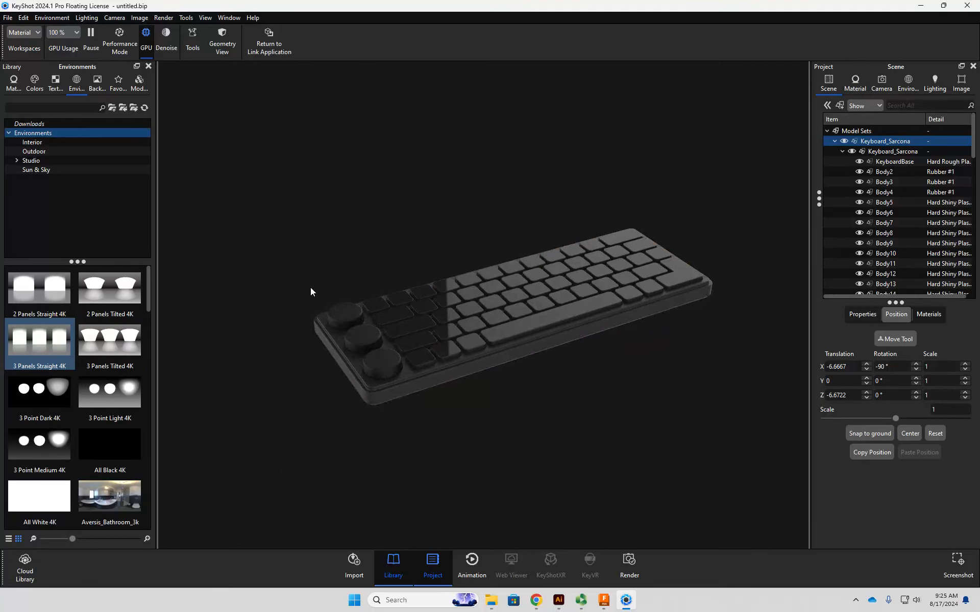
pyautogui.moveTo(66, 415); pyautogui.dragTo(283, 286)
pyautogui.moveTo(131, 407); pyautogui.dragTo(280, 319)
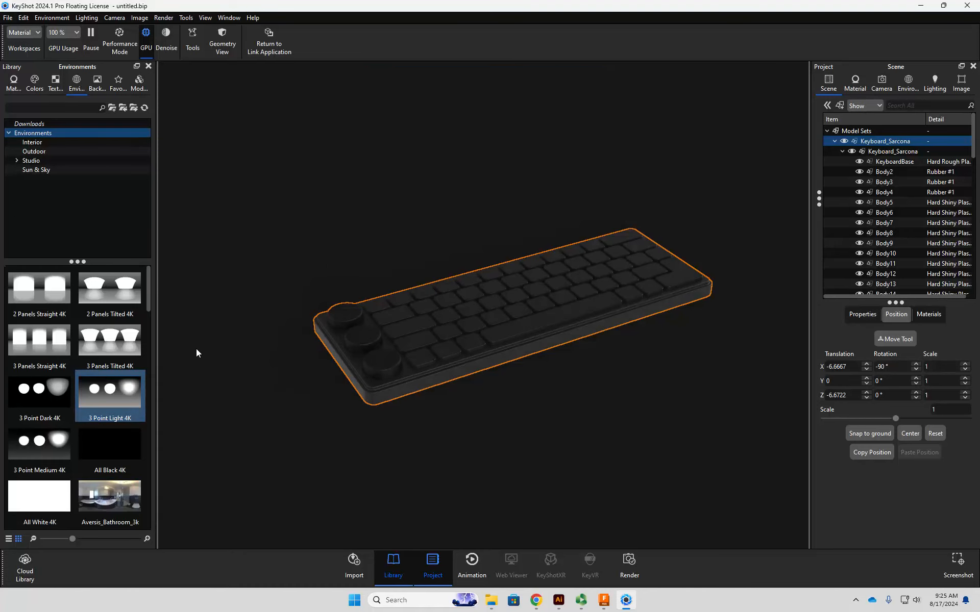
pyautogui.moveTo(289, 377); pyautogui.dragTo(300, 327)
pyautogui.scroll(5, 300, 395)
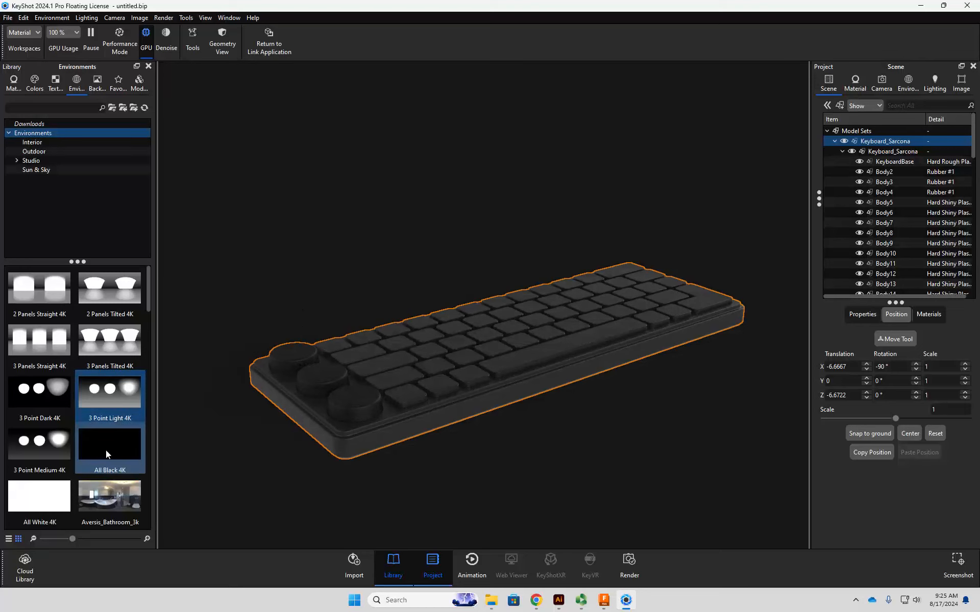
# - Try the Aversis_River-road_3k environment from a low angle and replace it with Aversis_Village-lawn_3k
pyautogui.scroll(-5, 106, 418)
pyautogui.moveTo(69, 413); pyautogui.dragTo(291, 335)
pyautogui.moveTo(110, 396); pyautogui.dragTo(265, 297)
pyautogui.moveTo(237, 332); pyautogui.dragTo(269, 276)
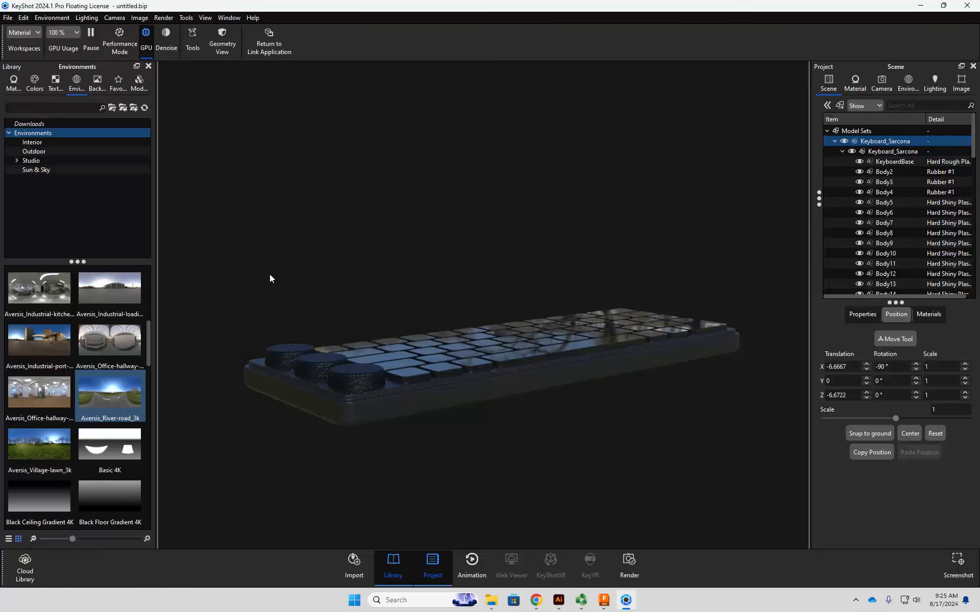
pyautogui.moveTo(51, 445); pyautogui.dragTo(559, 336)
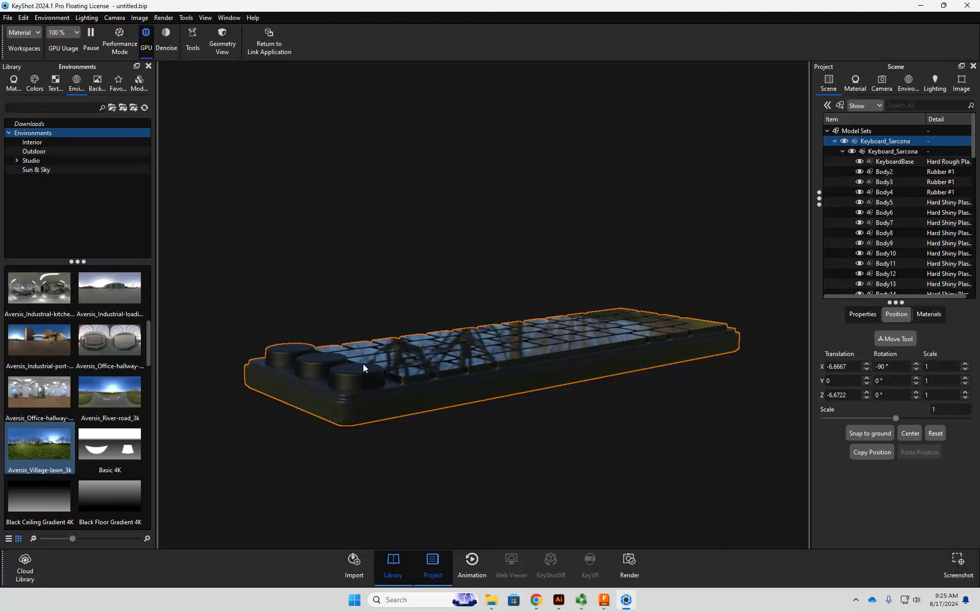
# - Try the Overhead Array 4K, Zebra Stripes Vertical 4K and Zebra Stripes Horizontal environments on the keyboard
pyautogui.scroll(-10, 109, 459)
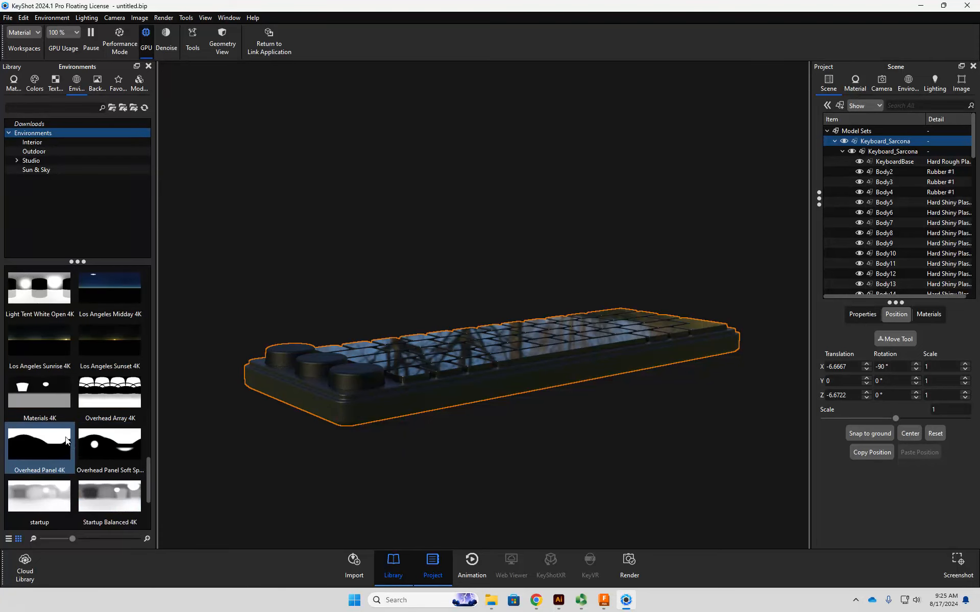
pyautogui.moveTo(105, 395); pyautogui.dragTo(372, 403)
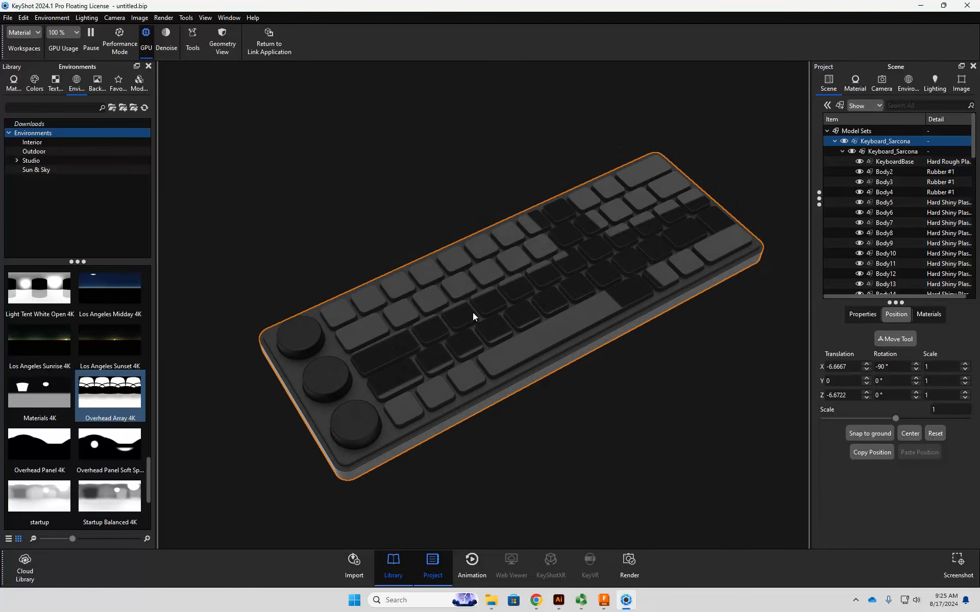
pyautogui.scroll(-3, 98, 475)
pyautogui.moveTo(39, 501); pyautogui.dragTo(271, 301)
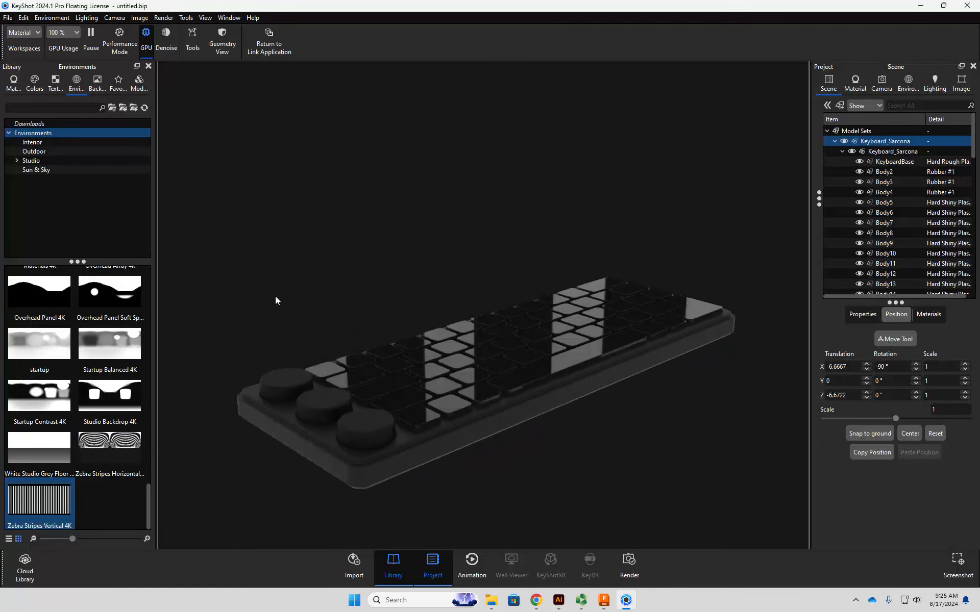
pyautogui.moveTo(99, 451); pyautogui.dragTo(280, 312)
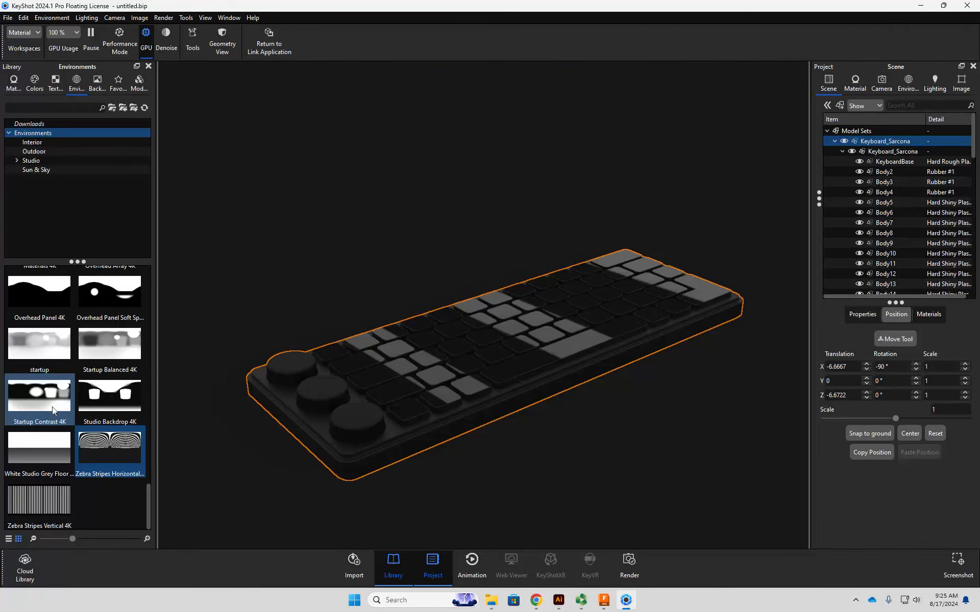
# - Apply the Studio Backdrop 4K environment and set the roughness of the keycaps' Hard Shiny Plastic Black material to 0.0465
pyautogui.moveTo(117, 391); pyautogui.dragTo(325, 273)
pyautogui.doubleClick(465, 366)
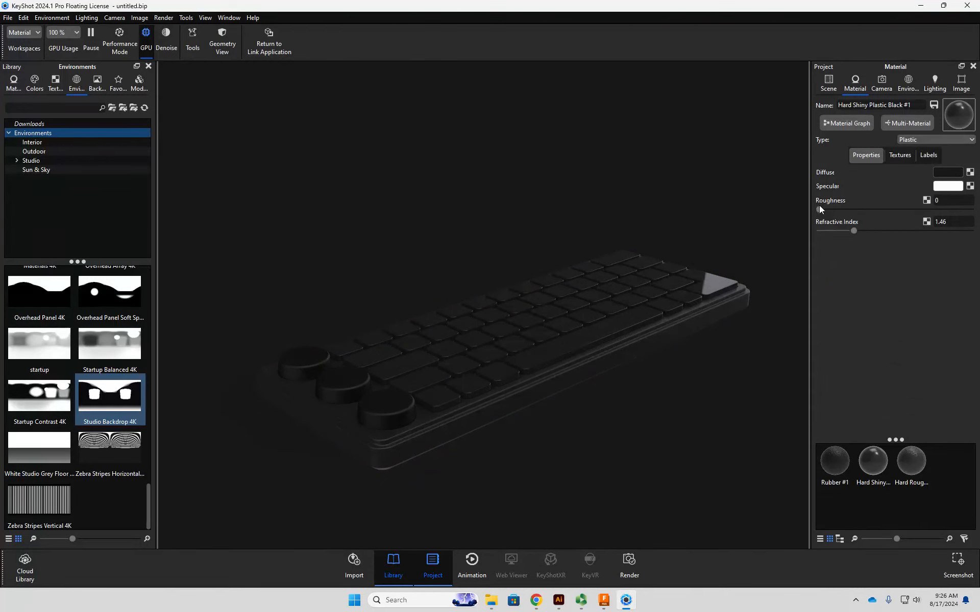
pyautogui.moveTo(821, 211); pyautogui.dragTo(844, 212)
pyautogui.moveTo(709, 204); pyautogui.dragTo(716, 231)
pyautogui.moveTo(842, 209)
pyautogui.mouseDown()
pyautogui.moveTo(803, 213)
pyautogui.moveTo(843, 213)
pyautogui.mouseUp()
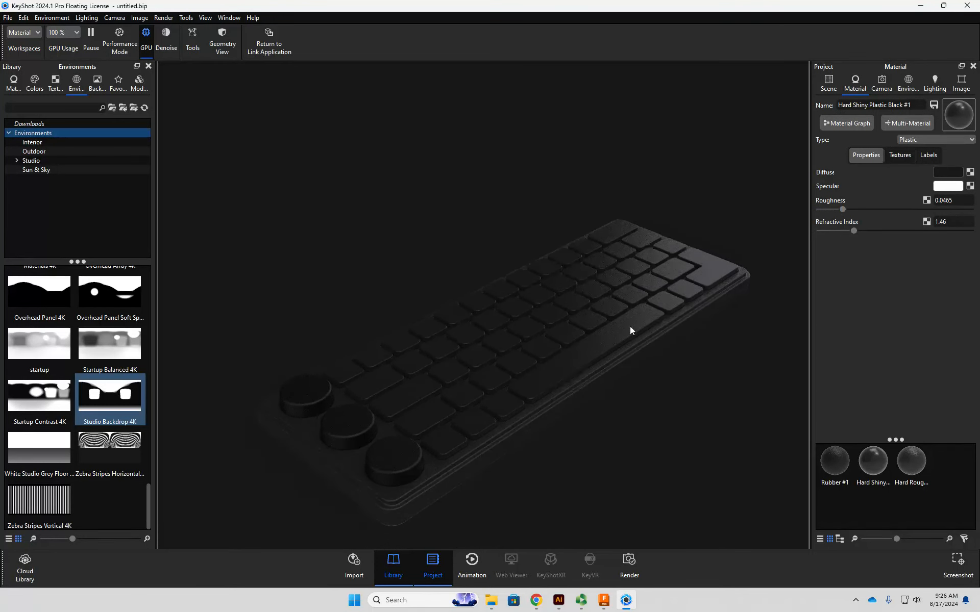
# - Rotate the Studio Backdrop lighting environment to 19° so its light falls across the keys
pyautogui.moveTo(666, 368); pyautogui.dragTo(681, 283)
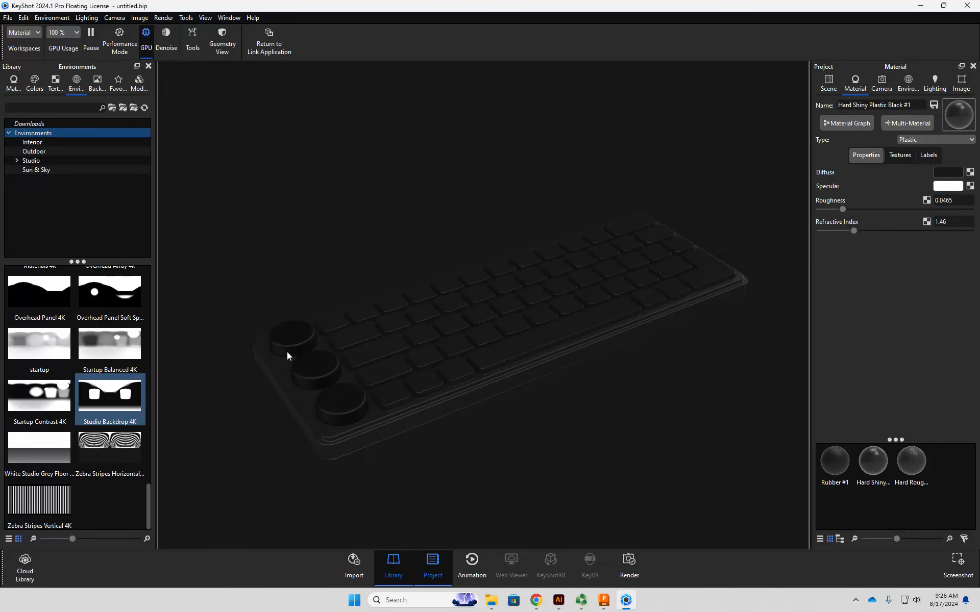
pyautogui.click(908, 82)
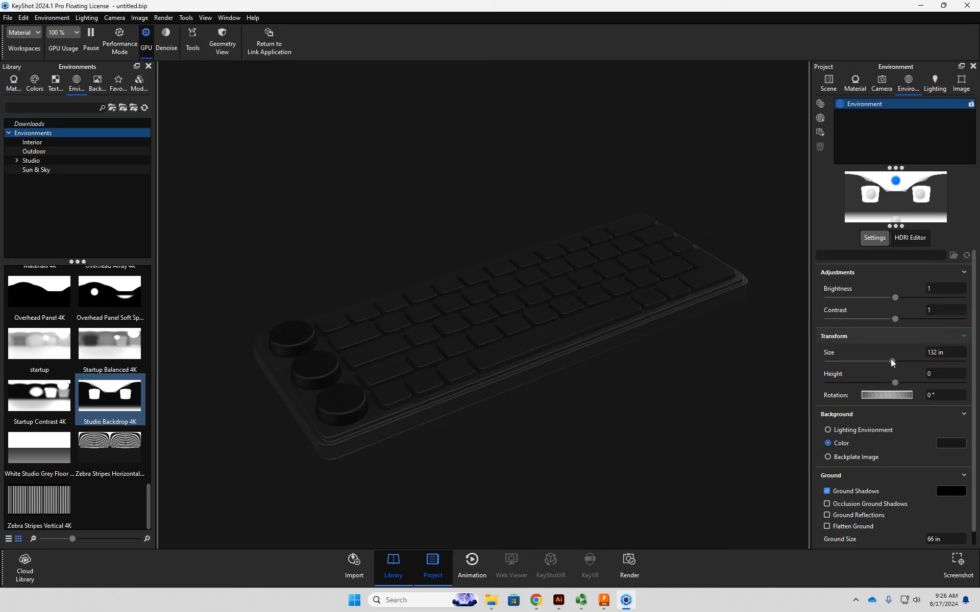
pyautogui.moveTo(876, 394)
pyautogui.mouseDown()
pyautogui.moveTo(897, 388)
pyautogui.moveTo(887, 396)
pyautogui.mouseUp()
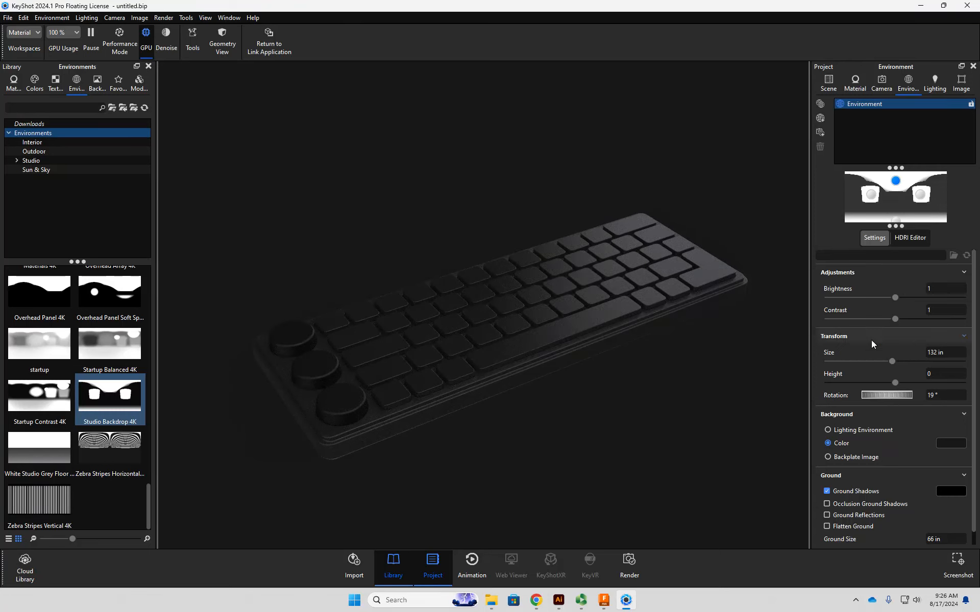
# - Increase the roughness of the rubber material on the three knobs slightly
pyautogui.doubleClick(346, 398)
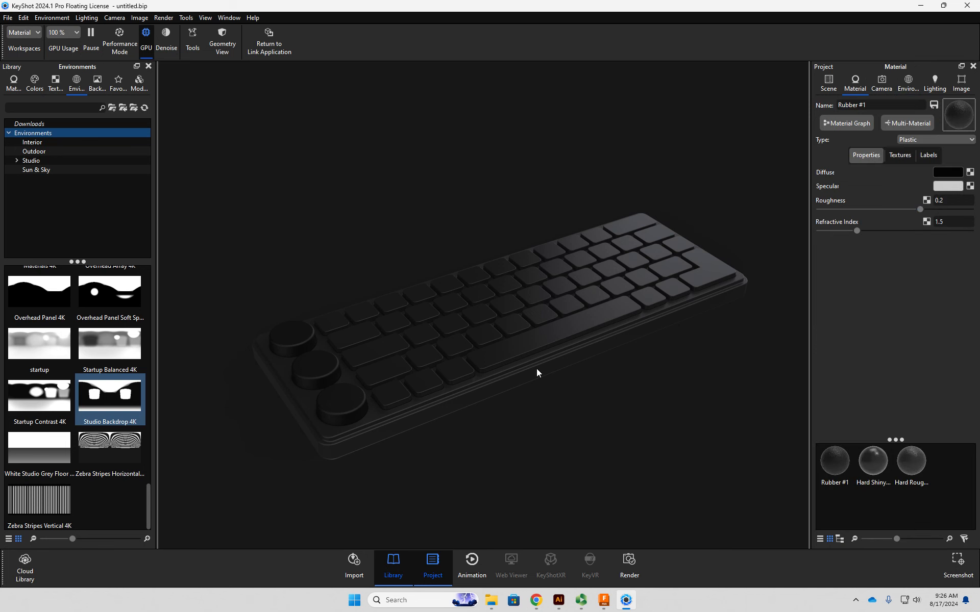
pyautogui.moveTo(922, 210)
pyautogui.mouseDown()
pyautogui.moveTo(898, 213)
pyautogui.moveTo(936, 207)
pyautogui.mouseUp()
# - Set the keyboard base's Hard Rough Plastic Black material to roughness 0.174 and refractive index 1.182
pyautogui.doubleClick(724, 295)
pyautogui.moveTo(897, 210)
pyautogui.mouseDown()
pyautogui.moveTo(858, 214)
pyautogui.moveTo(907, 211)
pyautogui.mouseUp()
pyautogui.moveTo(855, 229); pyautogui.dragTo(910, 224)
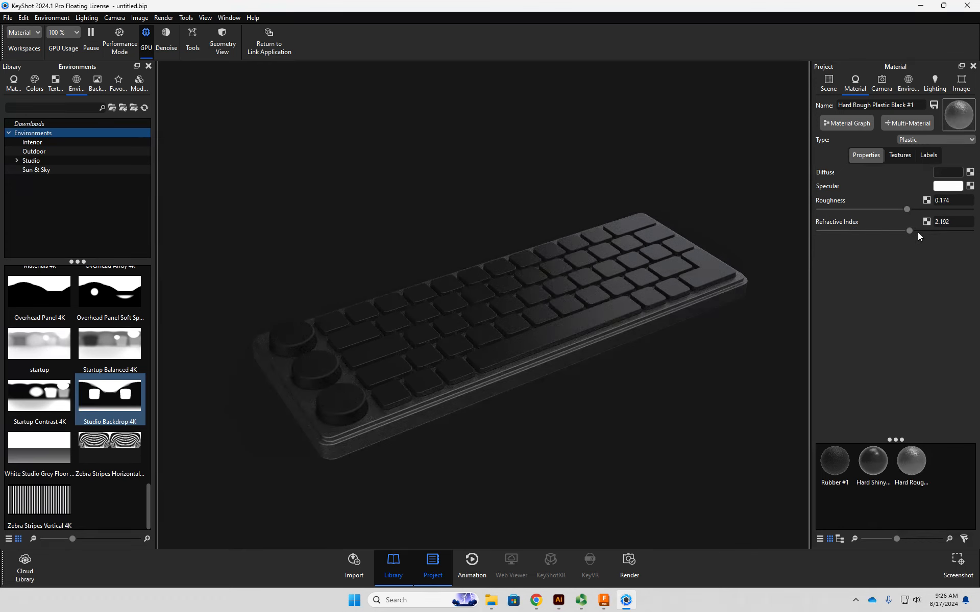
pyautogui.moveTo(910, 230); pyautogui.dragTo(834, 231)
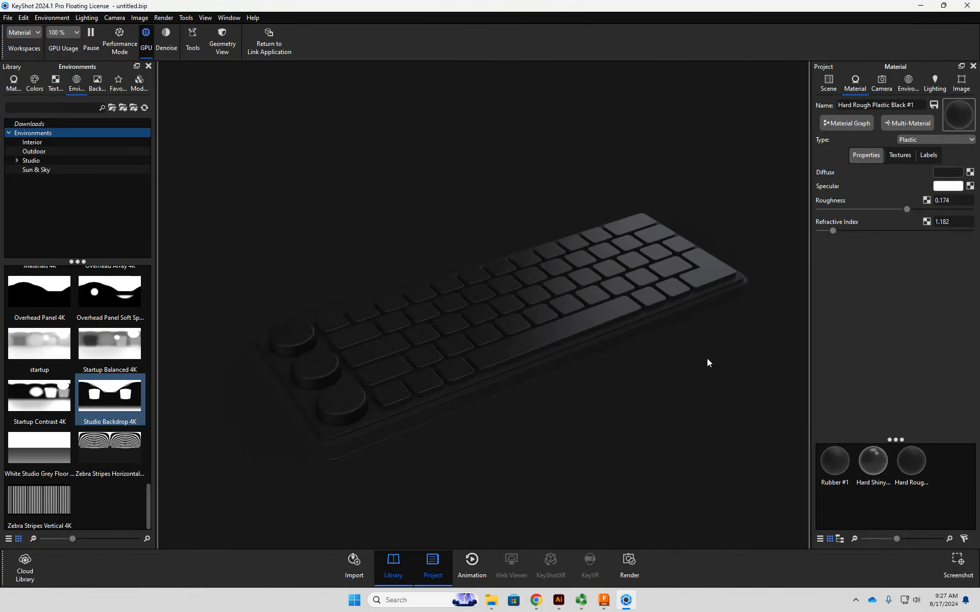
pyautogui.moveTo(693, 358); pyautogui.dragTo(680, 360)
pyautogui.doubleClick(715, 269)
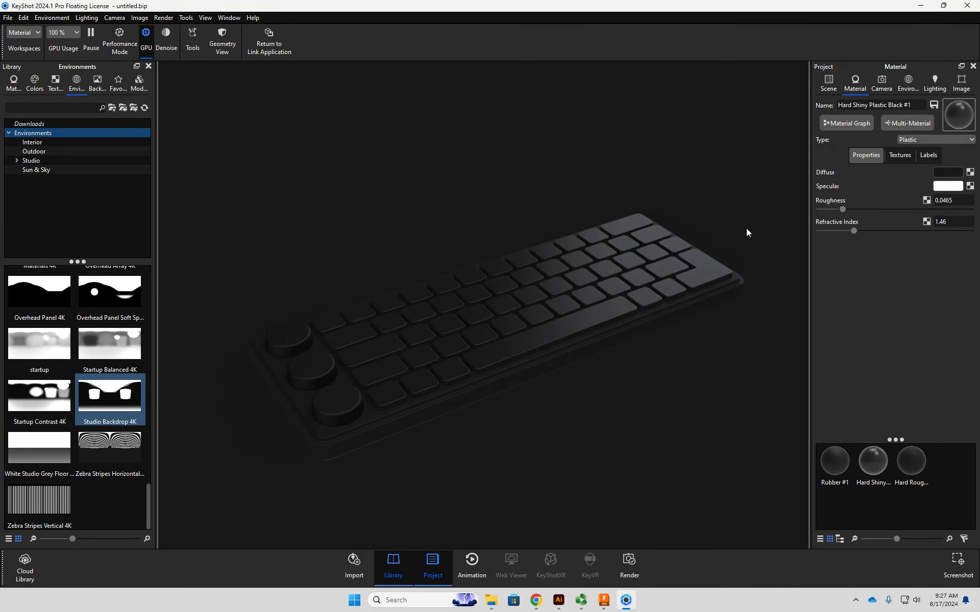
pyautogui.moveTo(744, 264); pyautogui.dragTo(713, 349)
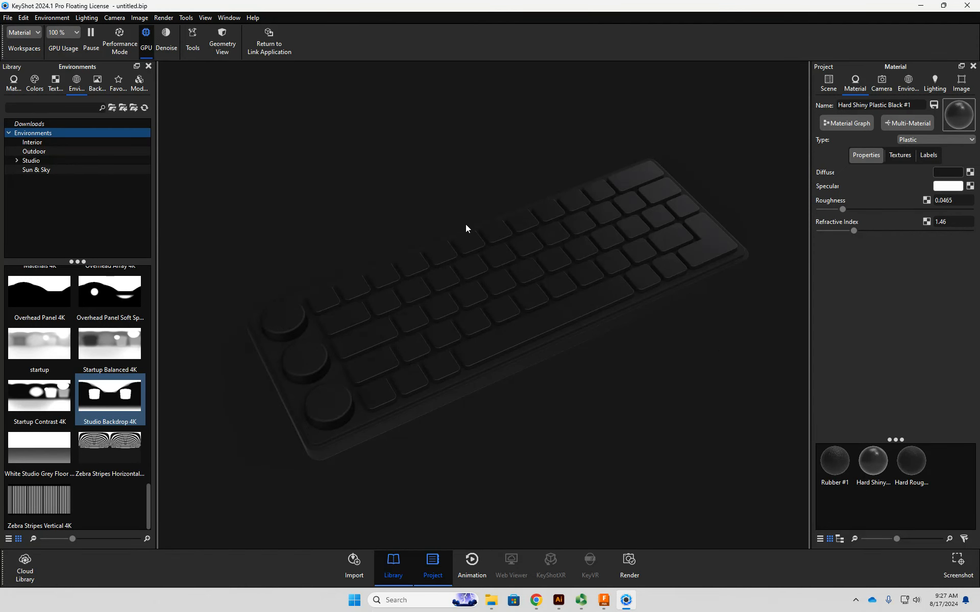
# - Switch to Illustrator and change the fill of all the key legend text in the Texture layer to white
pyautogui.click(559, 600)
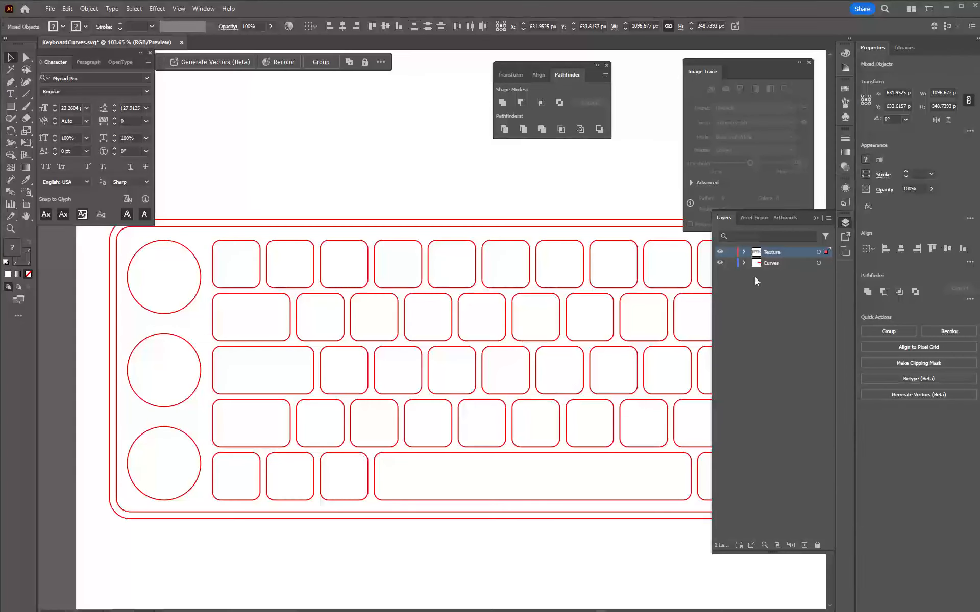
pyautogui.keyDown('alt'); pyautogui.scroll(-1, 594, 340); pyautogui.keyUp('alt')
pyautogui.keyDown('ctrl'); pyautogui.moveTo(594, 341); pyautogui.dragTo(459, 350); pyautogui.keyUp('ctrl')
pyautogui.moveTo(372, 368); pyautogui.dragTo(392, 396)
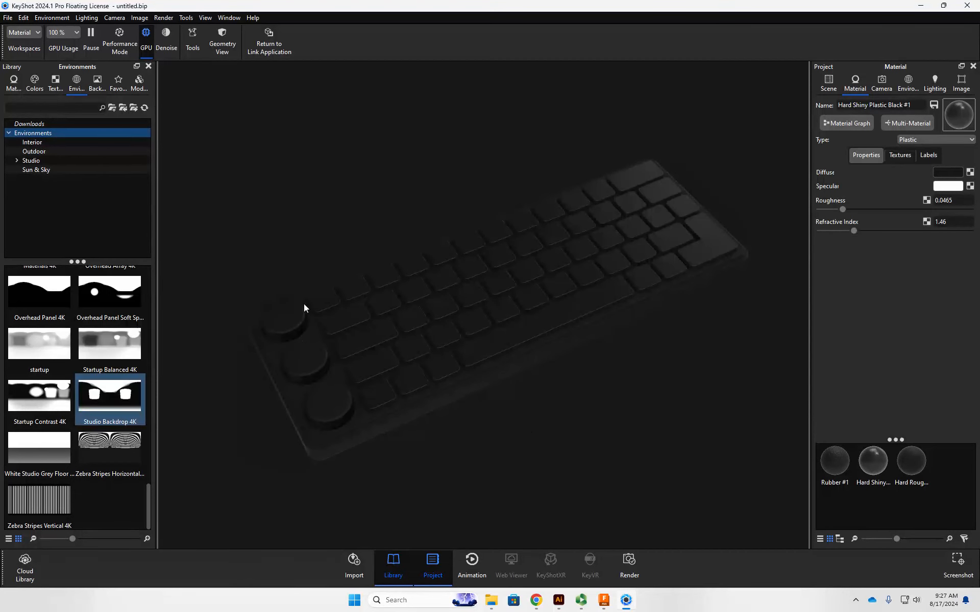
pyautogui.hotkey('alt', 'Tab')
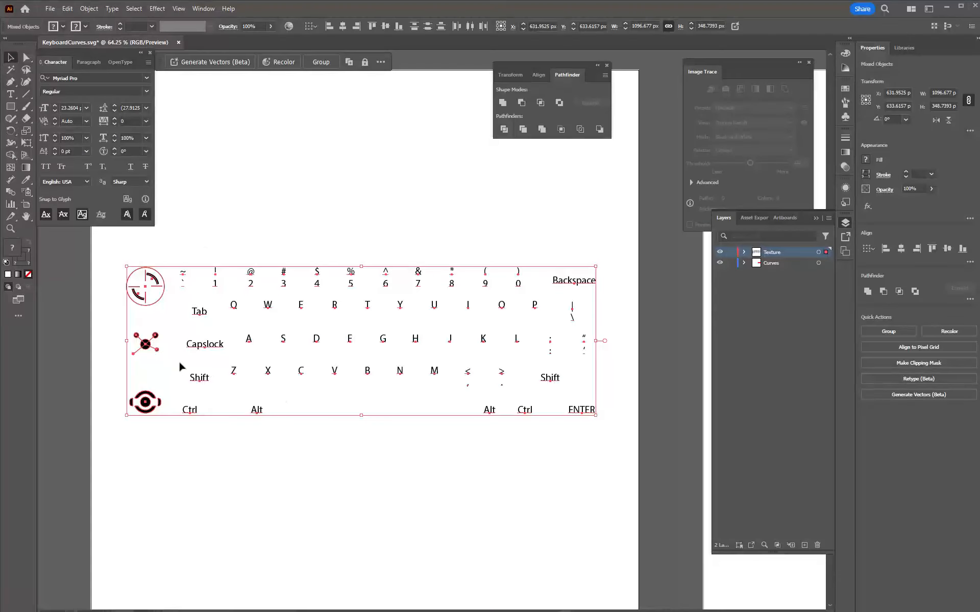
pyautogui.click(231, 226)
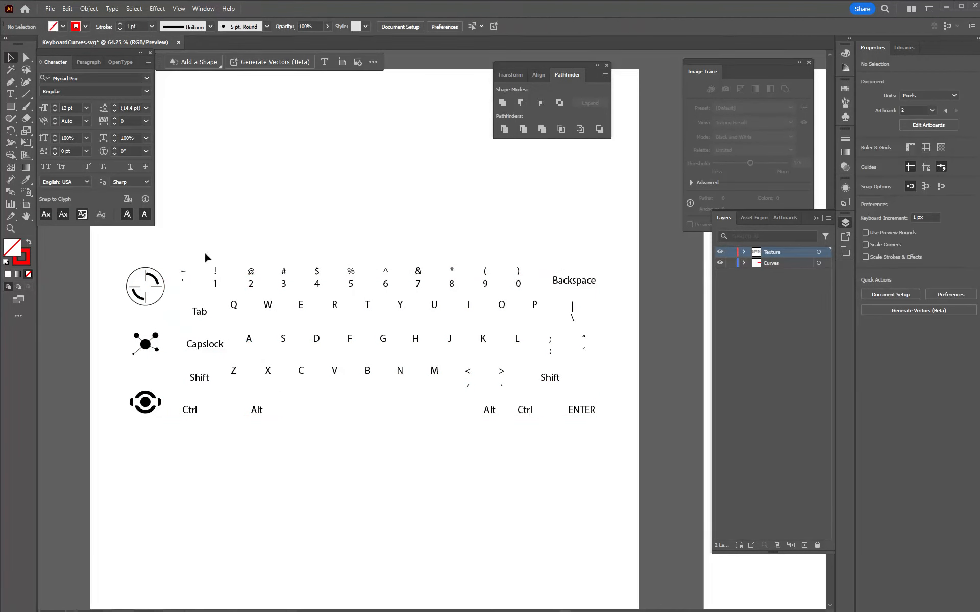
pyautogui.moveTo(177, 251); pyautogui.dragTo(609, 428)
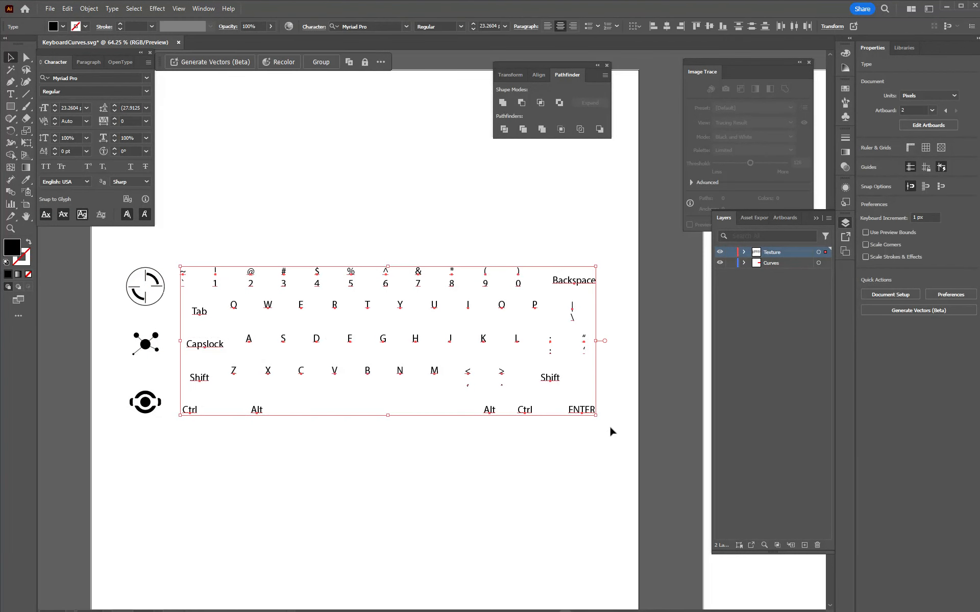
pyautogui.doubleClick(14, 249)
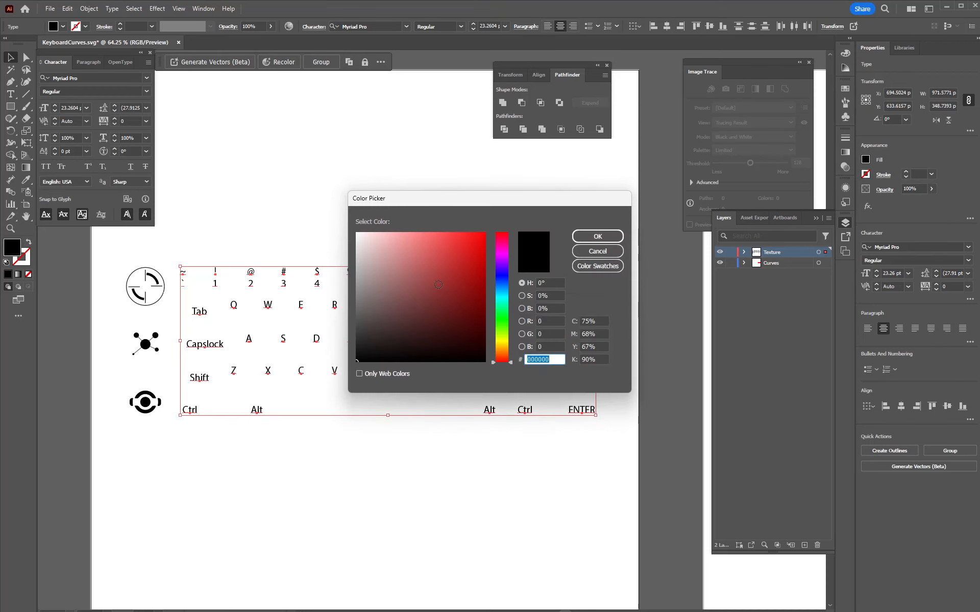
pyautogui.moveTo(438, 284); pyautogui.dragTo(334, 225)
pyautogui.click(588, 236)
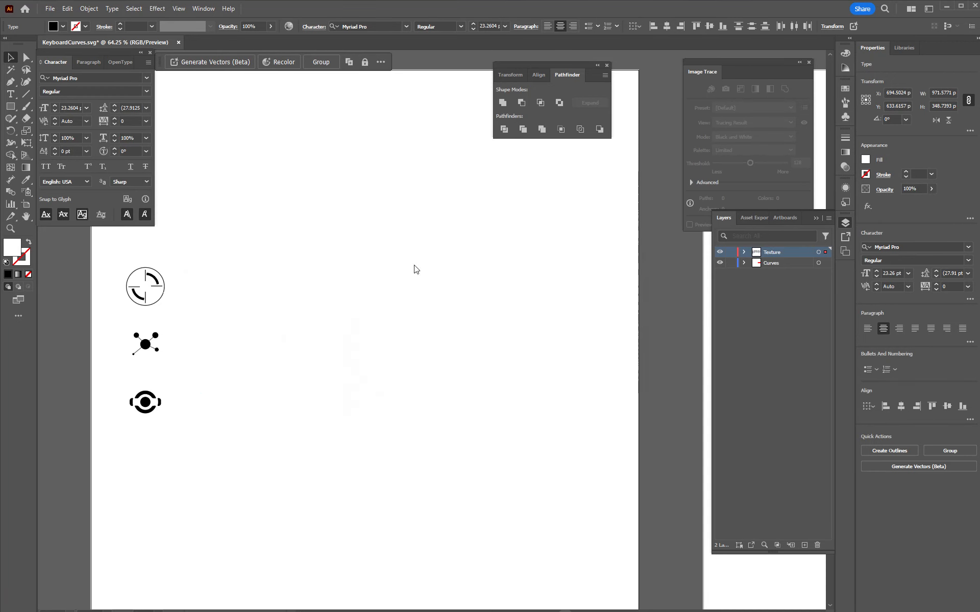
# - Change the stroke of the crosshair icon's circle, lines and arcs to white
pyautogui.moveTo(167, 251); pyautogui.dragTo(75, 433)
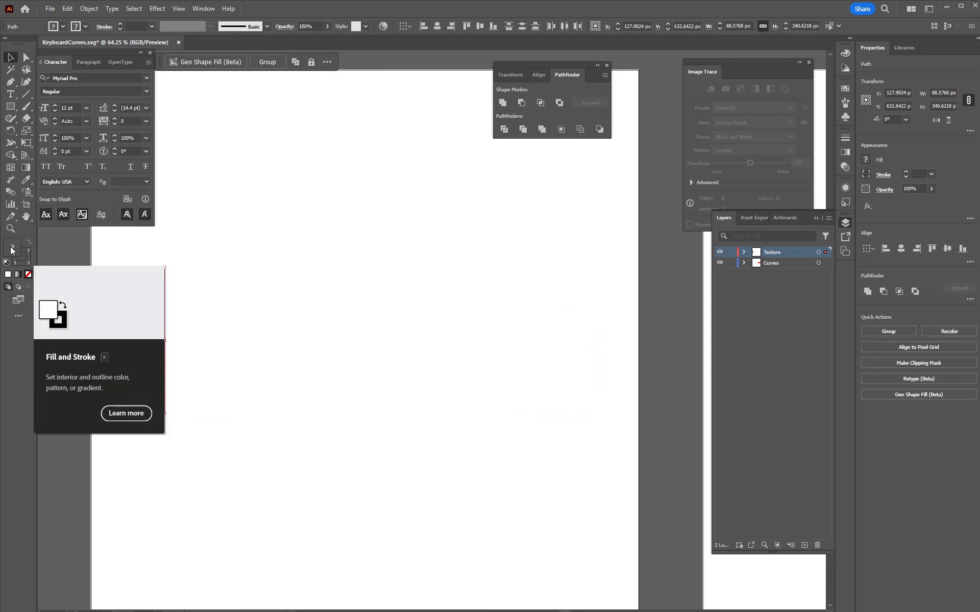
pyautogui.click(85, 251)
pyautogui.keyDown('ctrl'); pyautogui.moveTo(94, 290); pyautogui.dragTo(262, 298); pyautogui.keyUp('ctrl')
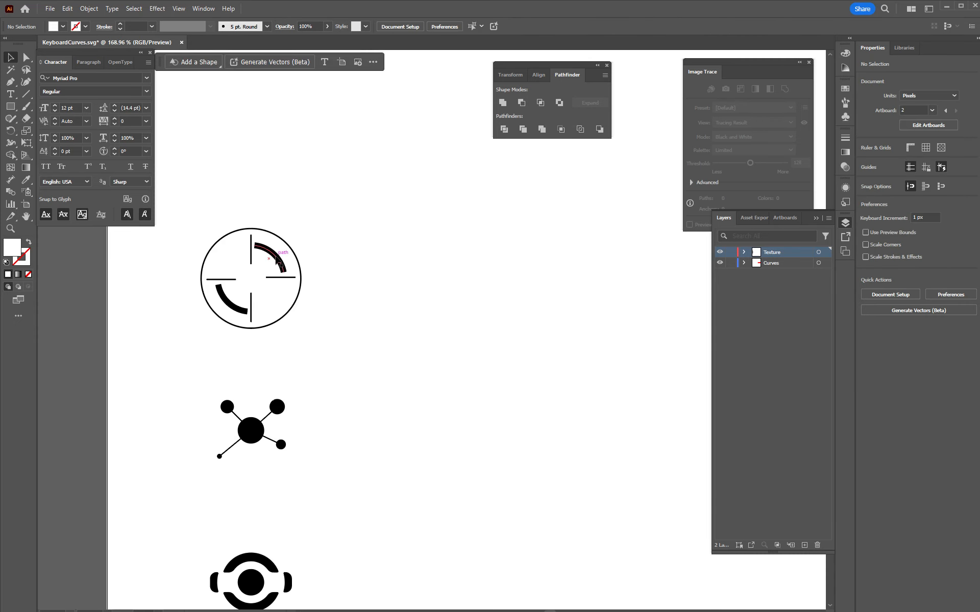
pyautogui.click(276, 266)
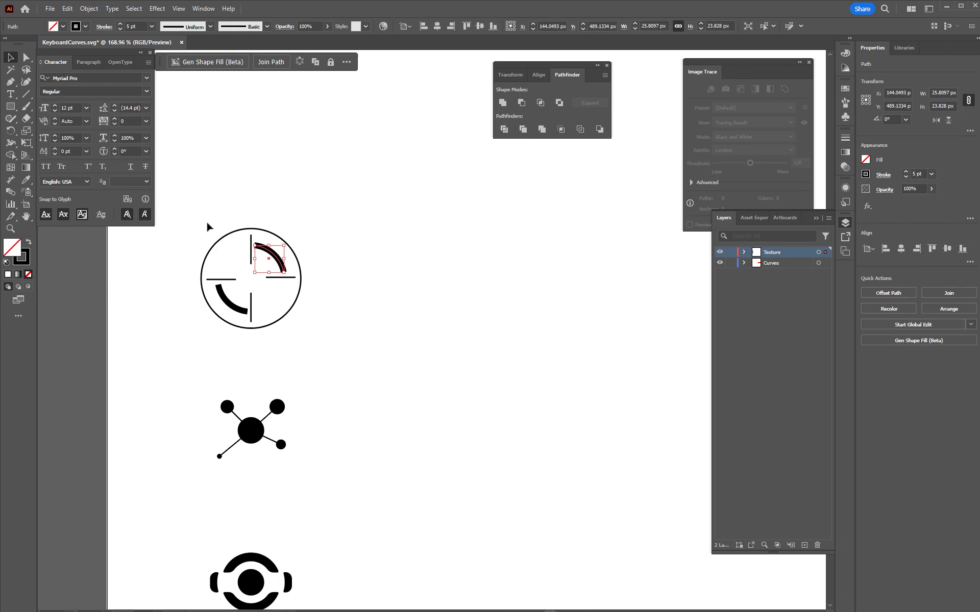
pyautogui.moveTo(208, 223); pyautogui.dragTo(317, 357)
pyautogui.click(20, 263)
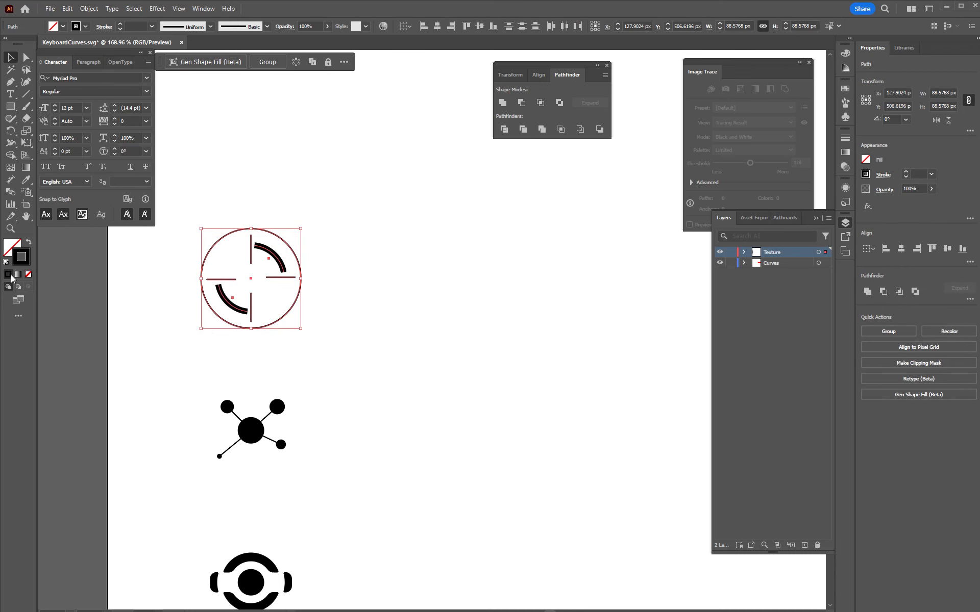
pyautogui.doubleClick(21, 257)
pyautogui.moveTo(399, 259); pyautogui.dragTo(340, 215)
pyautogui.click(584, 237)
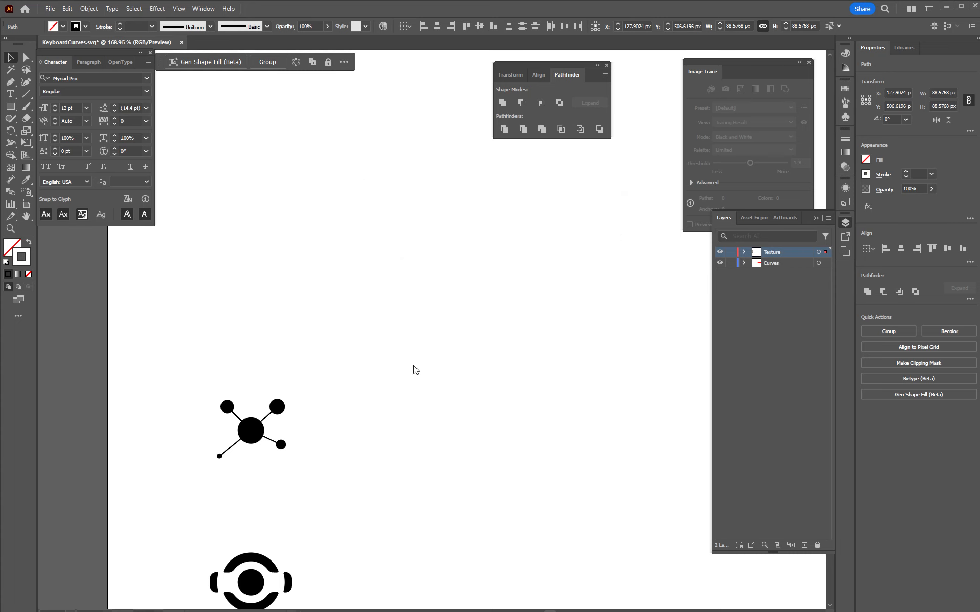
# - Fill the five circles of the connected-nodes icon with white, ffffff
pyautogui.click(278, 407)
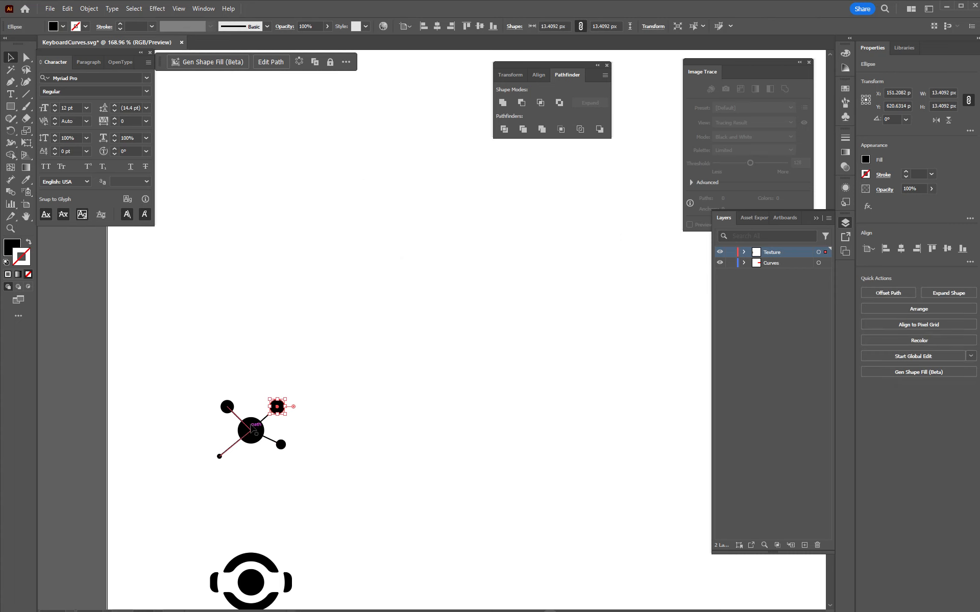
pyautogui.moveTo(277, 407); pyautogui.dragTo(227, 407)
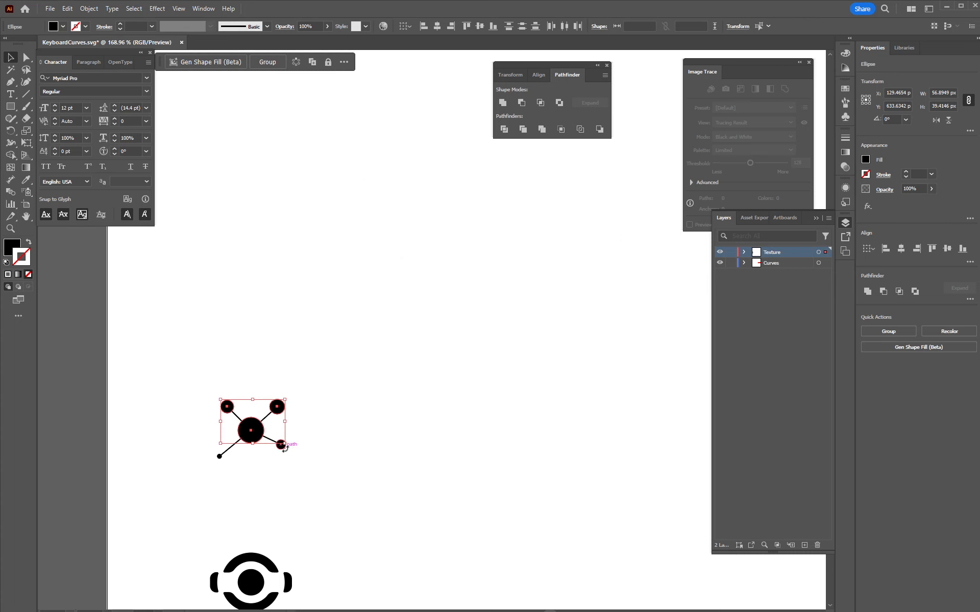
pyautogui.keyDown('alt'); pyautogui.scroll(5, 280, 455); pyautogui.keyUp('alt')
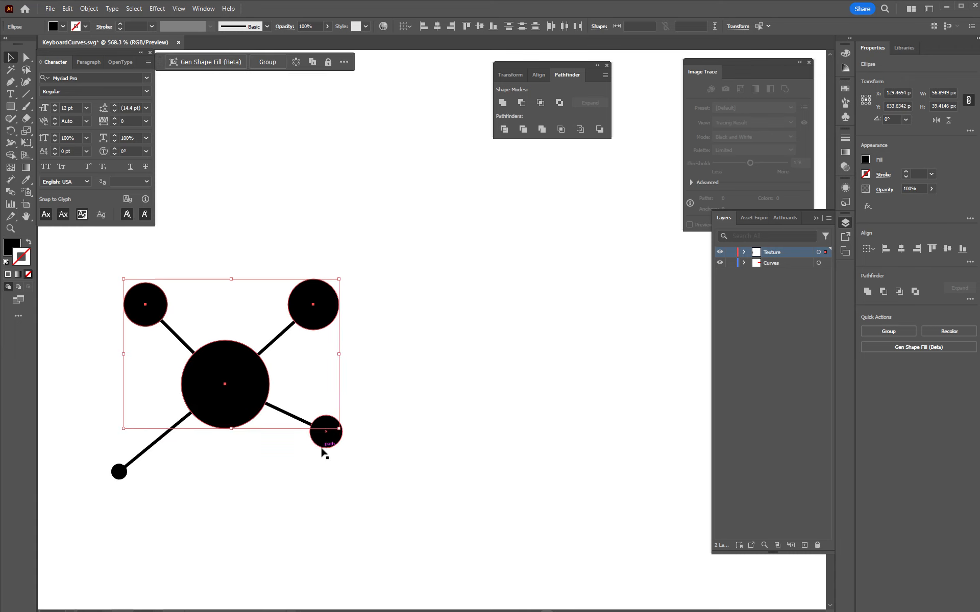
pyautogui.keyDown('shift'); pyautogui.click(119, 472); pyautogui.keyUp('shift')
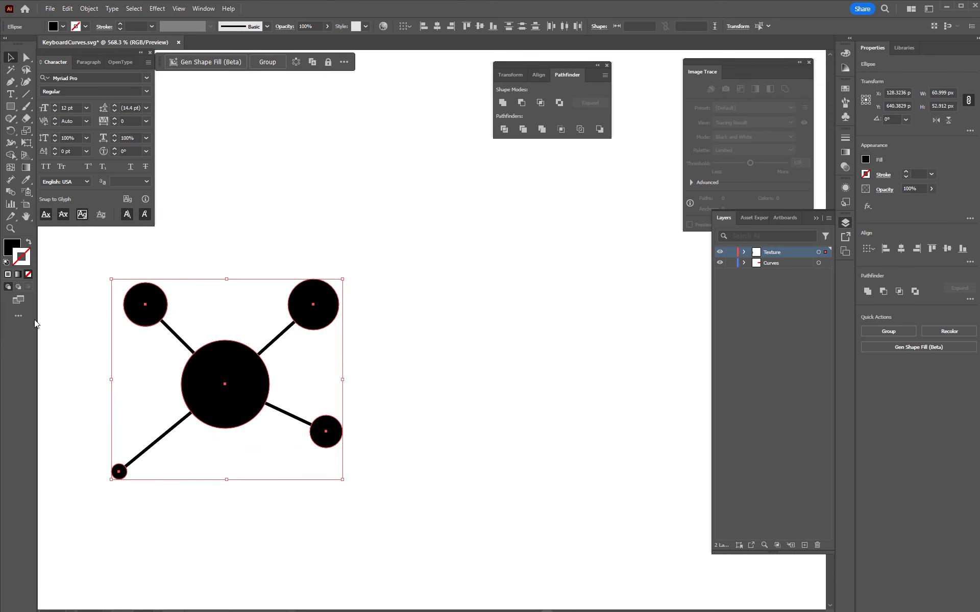
pyautogui.doubleClick(12, 250)
pyautogui.write('ffffff')
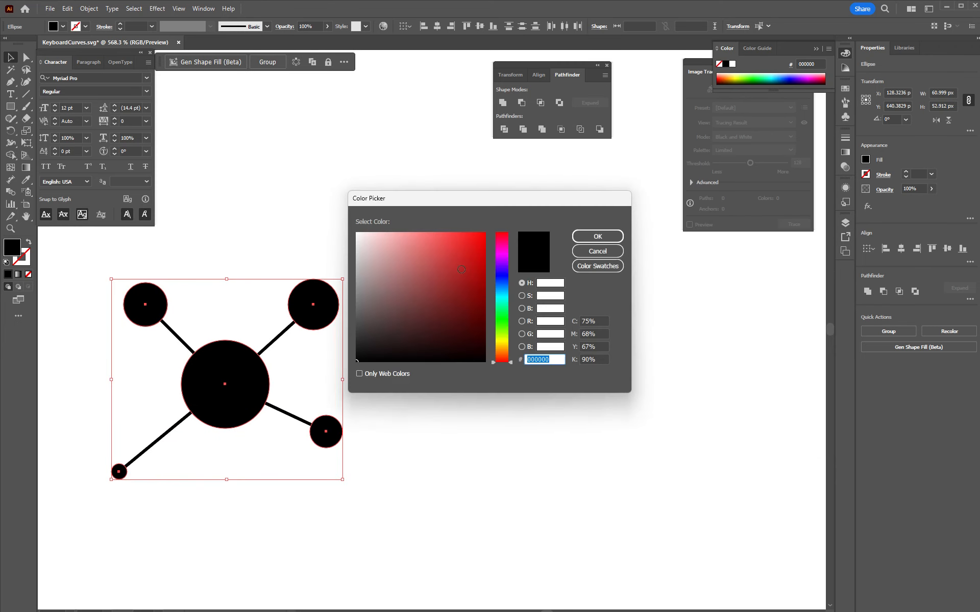
pyautogui.press('Return')
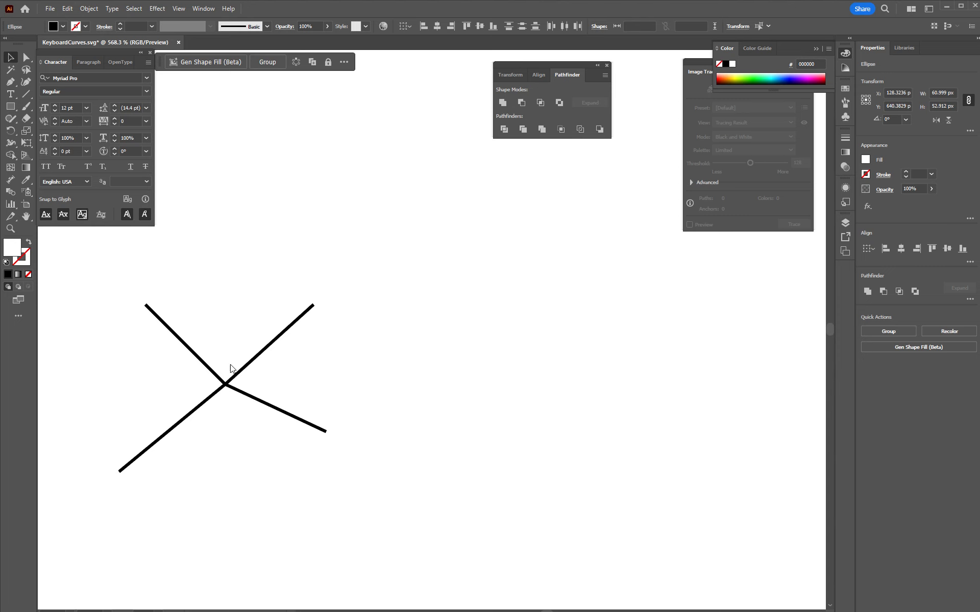
pyautogui.moveTo(223, 386); pyautogui.dragTo(198, 384)
pyautogui.hotkey('ctrl', 'z')
pyautogui.click(241, 514)
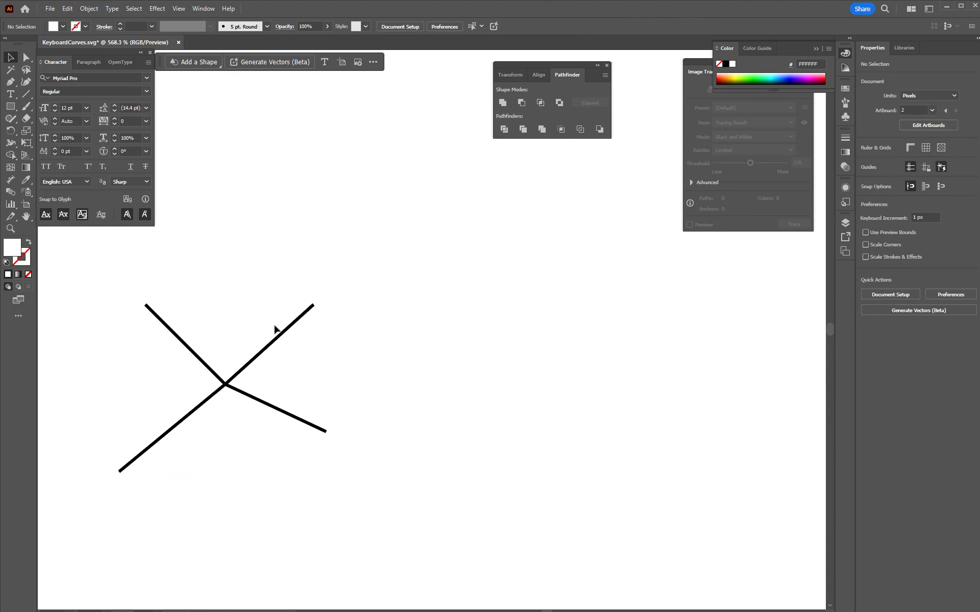
# - Change the stroke of the connected-nodes icon's two right-hand lines to white, ffffff
pyautogui.click(276, 331)
pyautogui.keyDown('shift'); pyautogui.click(176, 427); pyautogui.keyUp('shift')
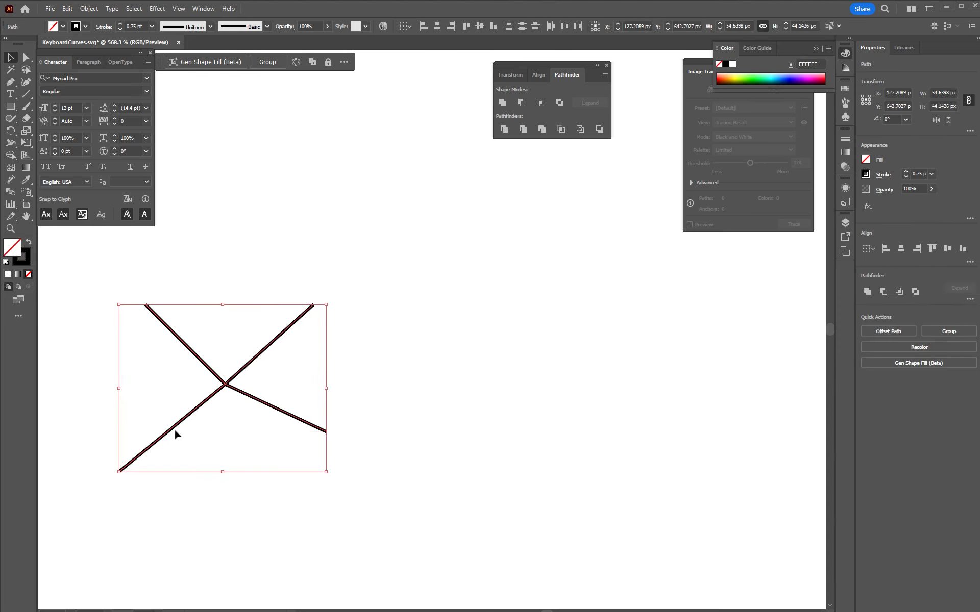
pyautogui.keyDown('shift'); pyautogui.click(172, 430); pyautogui.keyUp('shift')
pyautogui.doubleClick(30, 263)
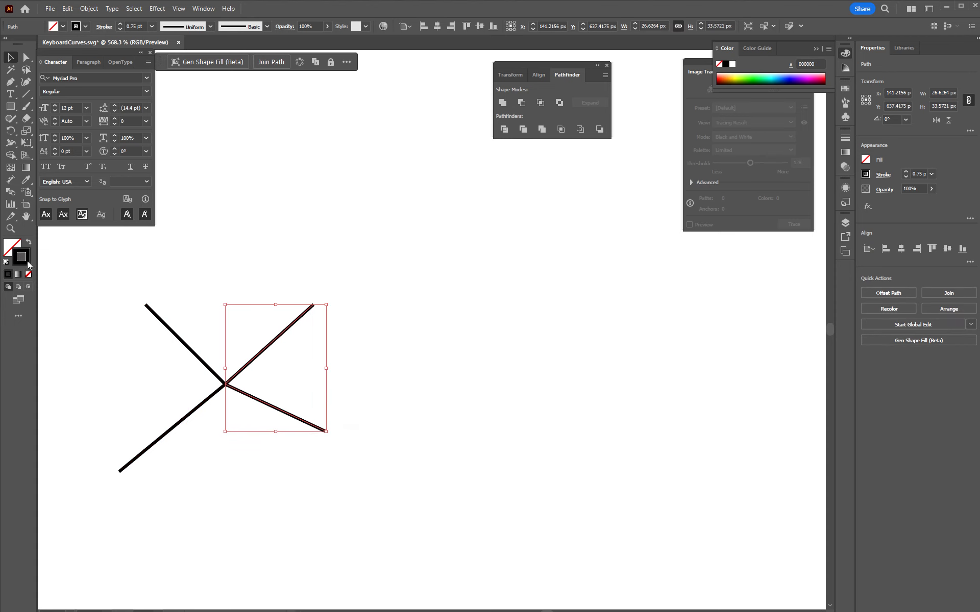
pyautogui.write('ffffff')
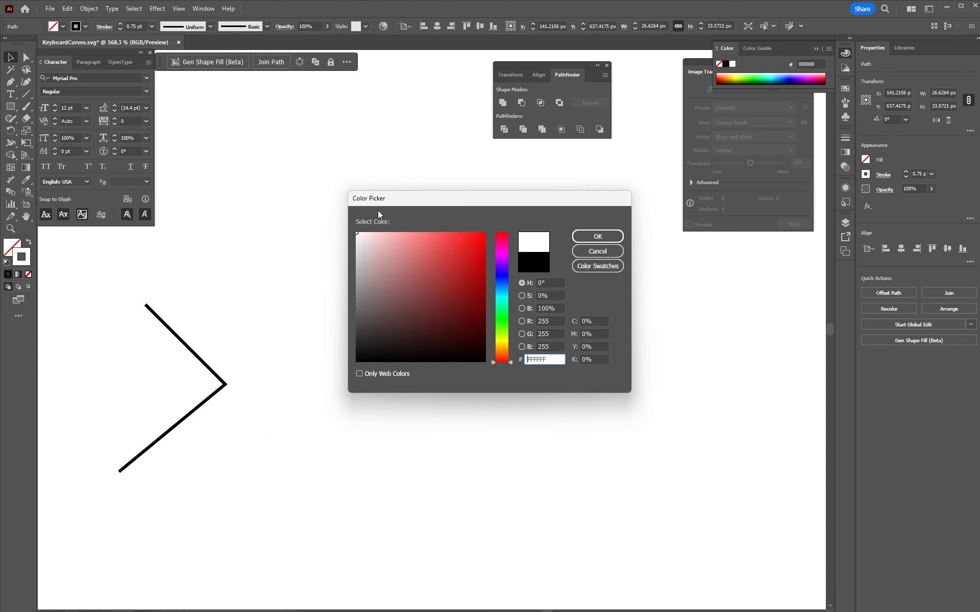
pyautogui.press('Return')
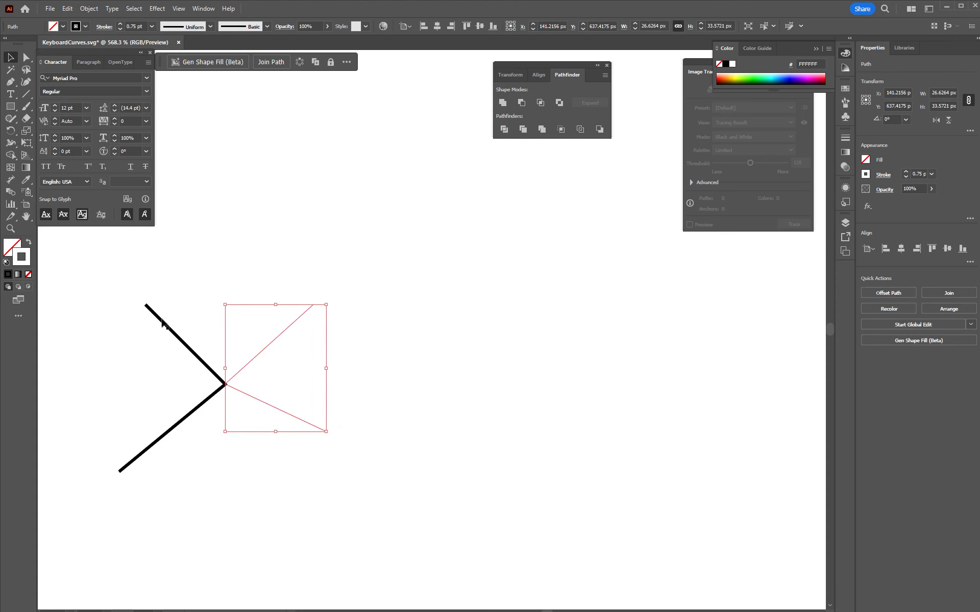
# - Change the stroke of the connected-nodes icon's two left-hand lines to white, ffffff
pyautogui.click(163, 321)
pyautogui.click(174, 331)
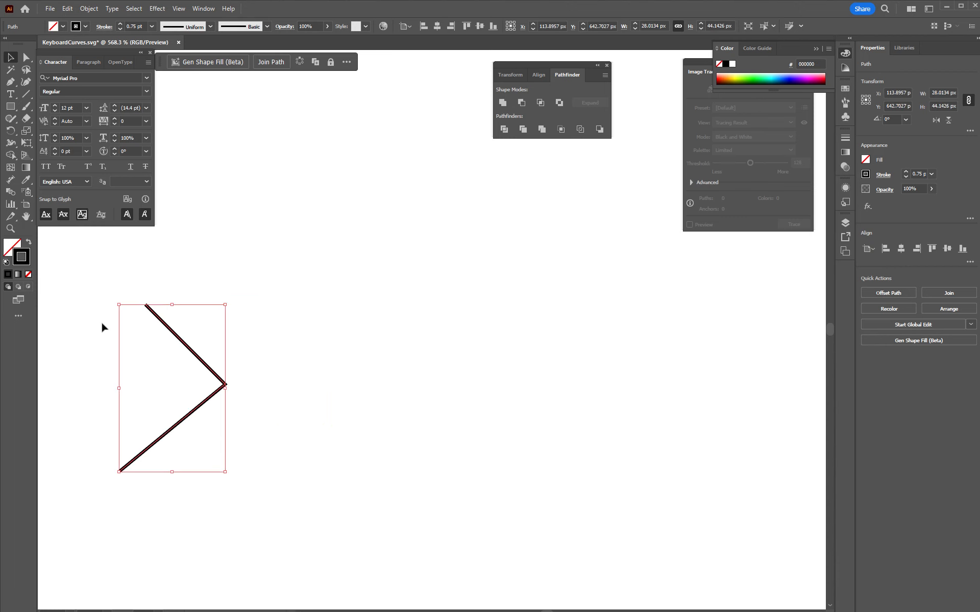
pyautogui.doubleClick(21, 258)
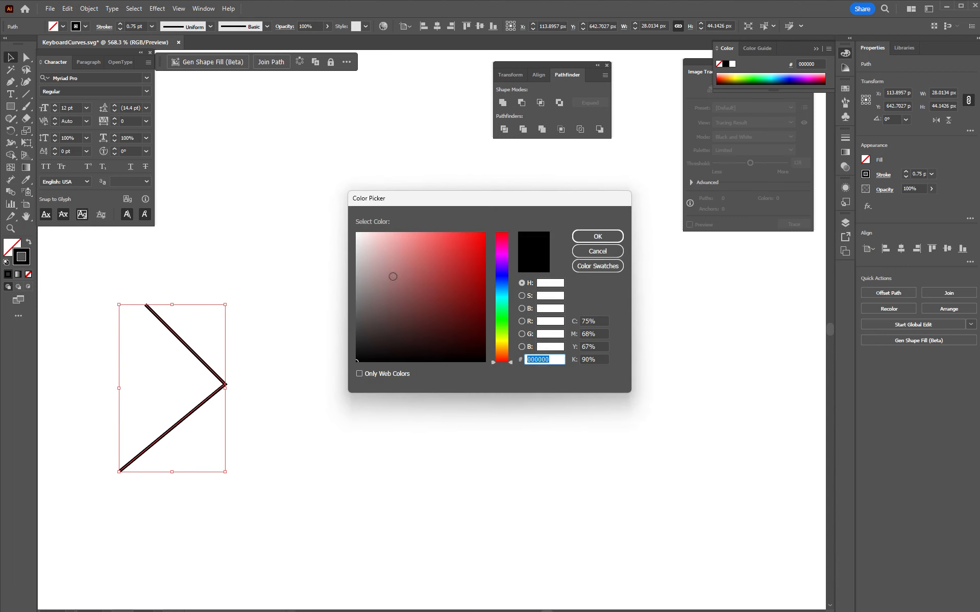
pyautogui.write('ffffff')
pyautogui.press('Return')
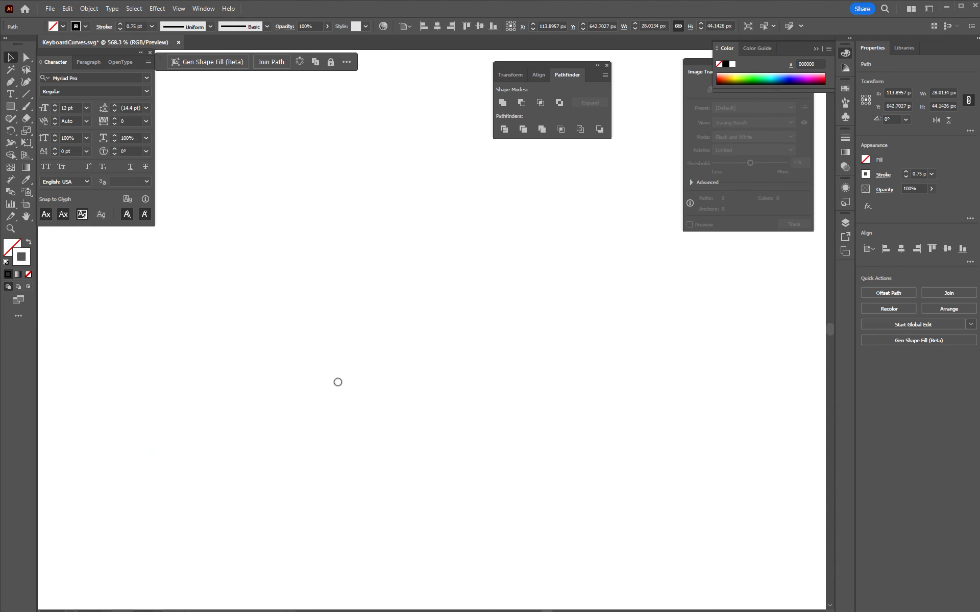
# - Fill the ring icon's center circle, upper and lower arcs and both side pieces with white, ffffff
pyautogui.moveTo(317, 420); pyautogui.dragTo(363, 289)
pyautogui.moveTo(369, 495); pyautogui.dragTo(409, 272)
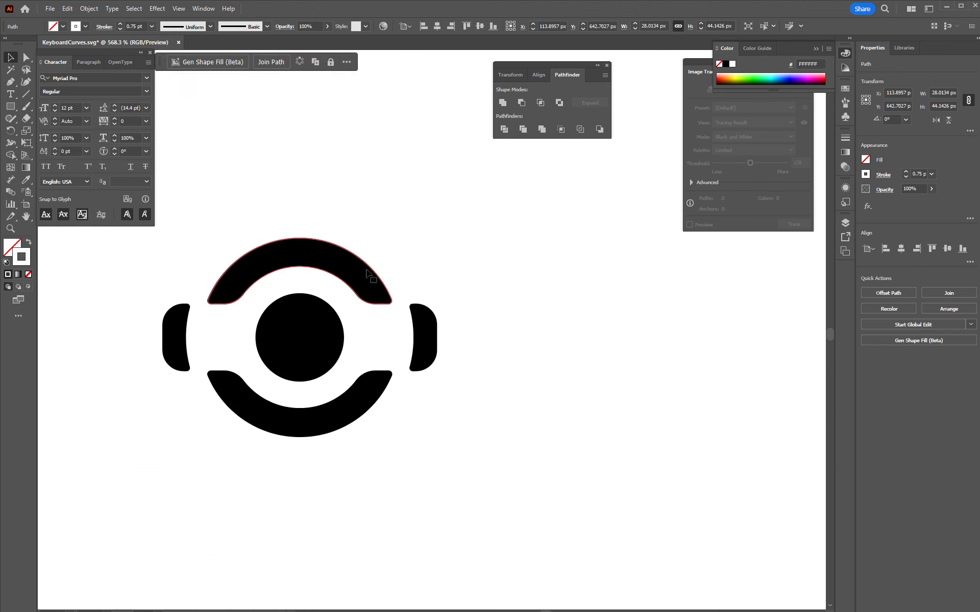
pyautogui.click(368, 272)
pyautogui.keyDown('shift'); pyautogui.click(428, 346); pyautogui.keyUp('shift')
pyautogui.keyDown('shift'); pyautogui.click(305, 343); pyautogui.keyUp('shift')
pyautogui.keyDown('shift'); pyautogui.click(326, 423); pyautogui.keyUp('shift')
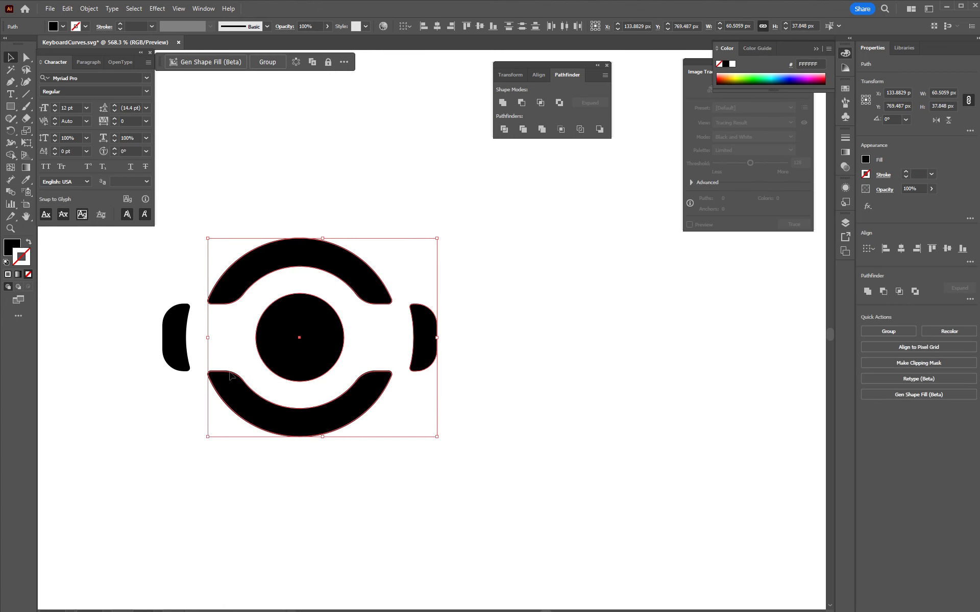
pyautogui.keyDown('shift'); pyautogui.click(174, 337); pyautogui.keyUp('shift')
pyautogui.doubleClick(10, 250)
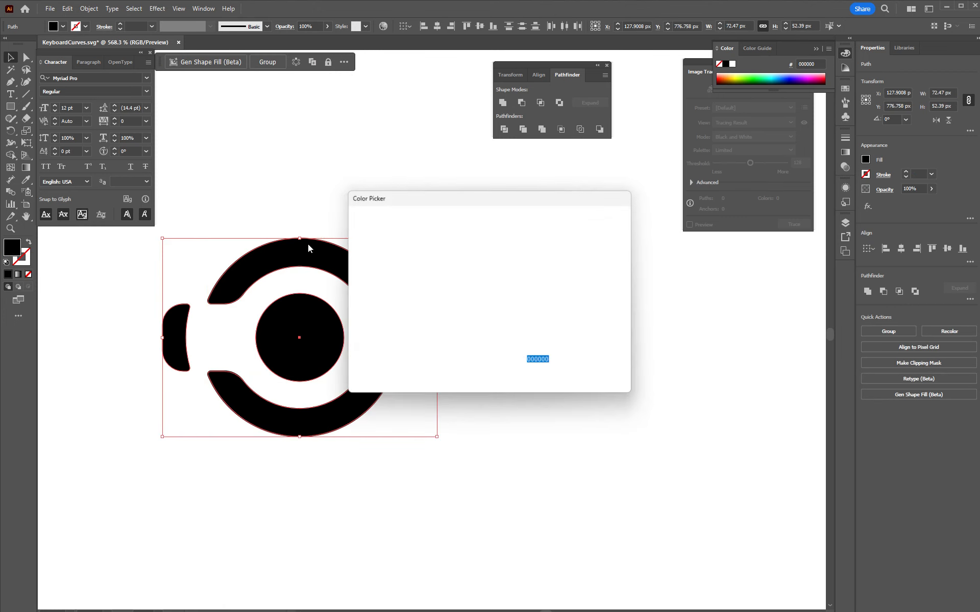
pyautogui.moveTo(312, 208); pyautogui.dragTo(310, 208)
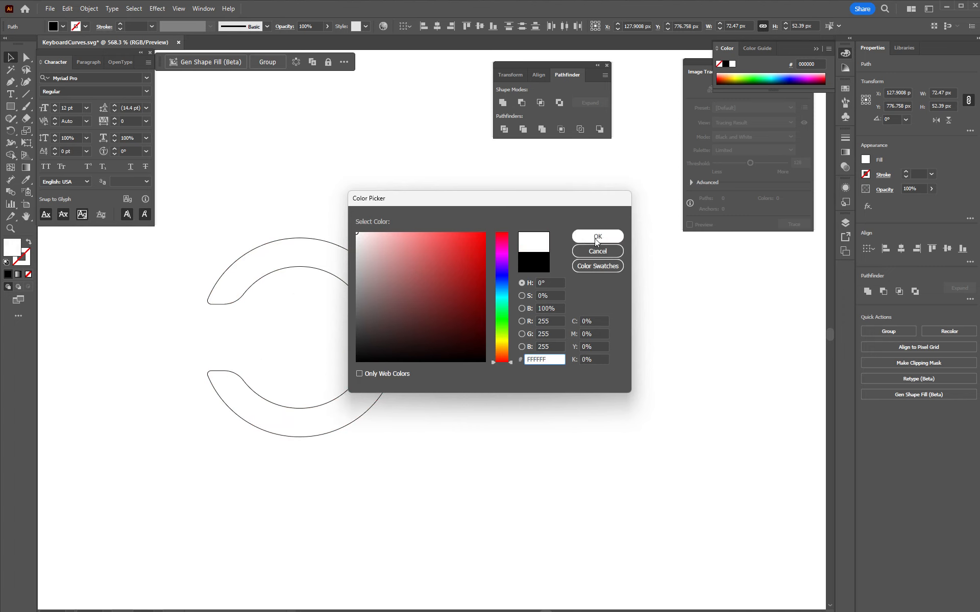
pyautogui.click(597, 238)
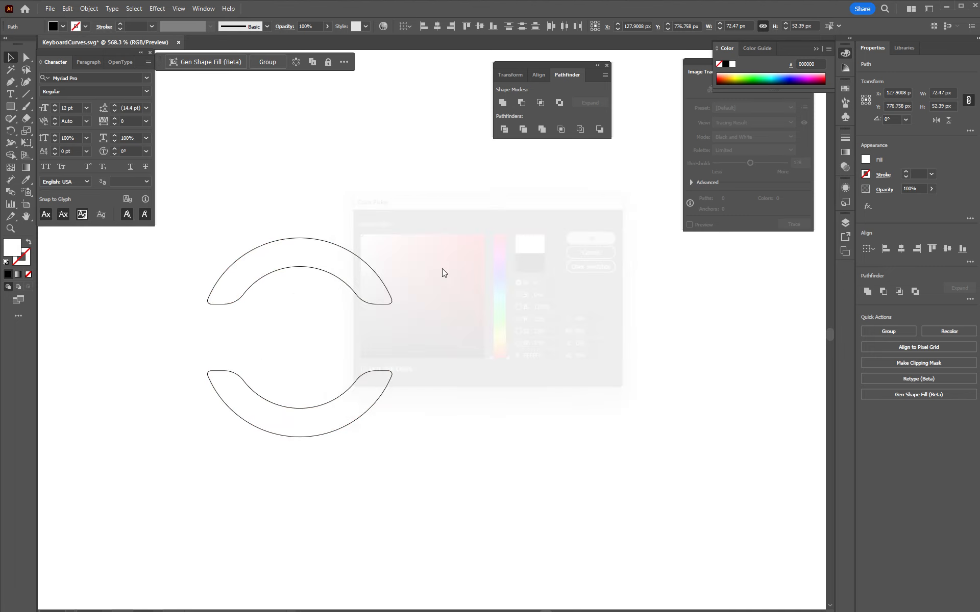
# - Remove the thin black stroke from the ring icon's upper arc
pyautogui.click(357, 249)
pyautogui.click(173, 279)
pyautogui.moveTo(302, 220); pyautogui.dragTo(308, 438)
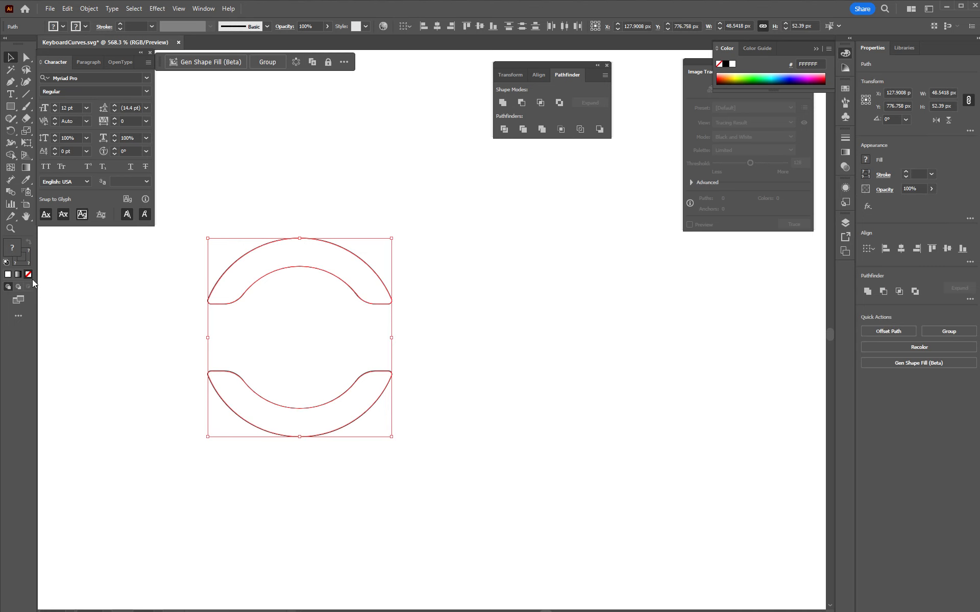
pyautogui.press('x')
pyautogui.click(17, 276)
pyautogui.click(28, 274)
pyautogui.click(80, 308)
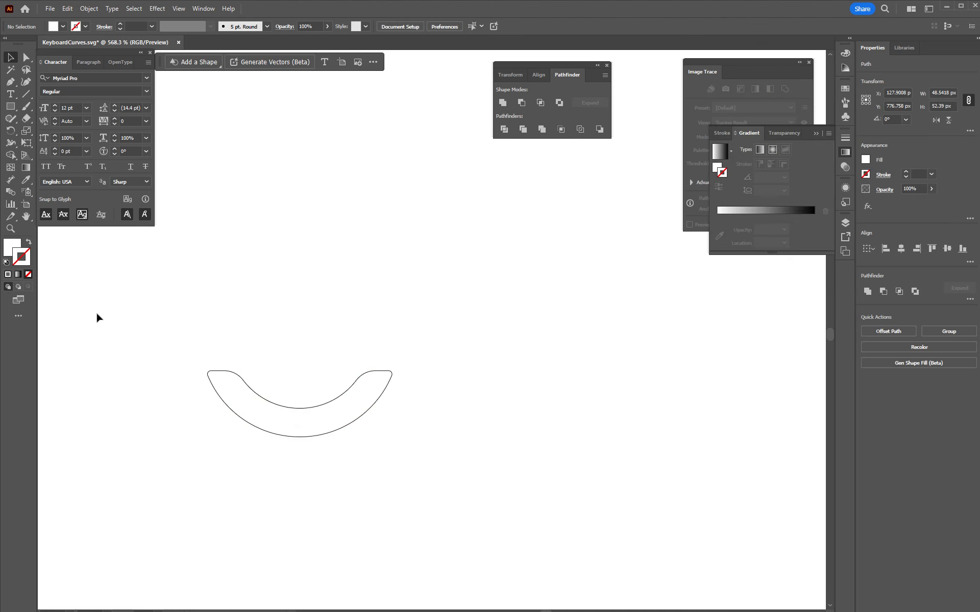
# - Remove the thin black stroke from the ring icon's lower arc and leave it unfilled
pyautogui.click(251, 427)
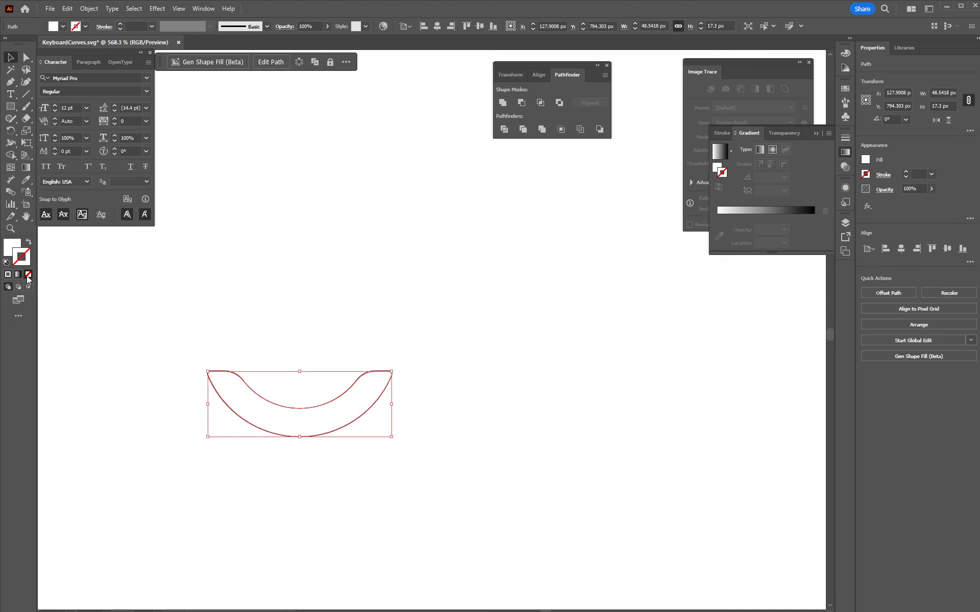
pyautogui.press('x')
pyautogui.hotkey('shift', 'x')
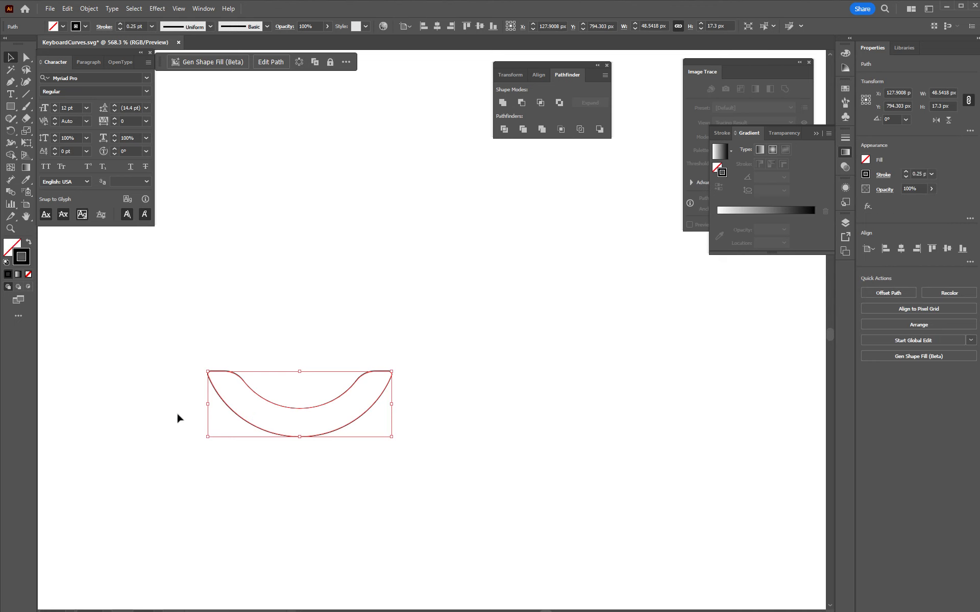
pyautogui.click(28, 274)
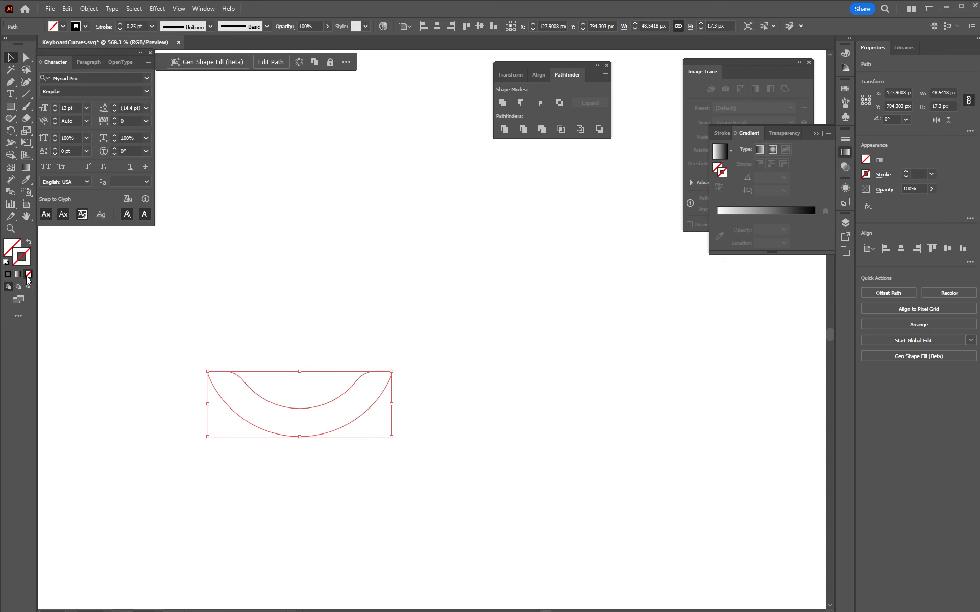
pyautogui.click(102, 396)
pyautogui.keyDown('ctrl'); pyautogui.moveTo(439, 430); pyautogui.dragTo(188, 397); pyautogui.keyUp('ctrl')
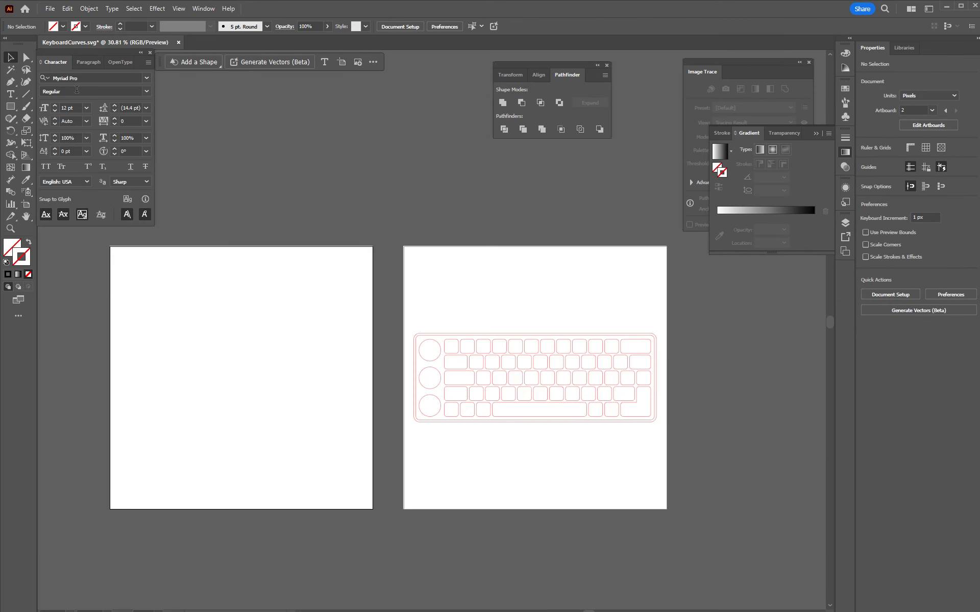
pyautogui.click(50, 9)
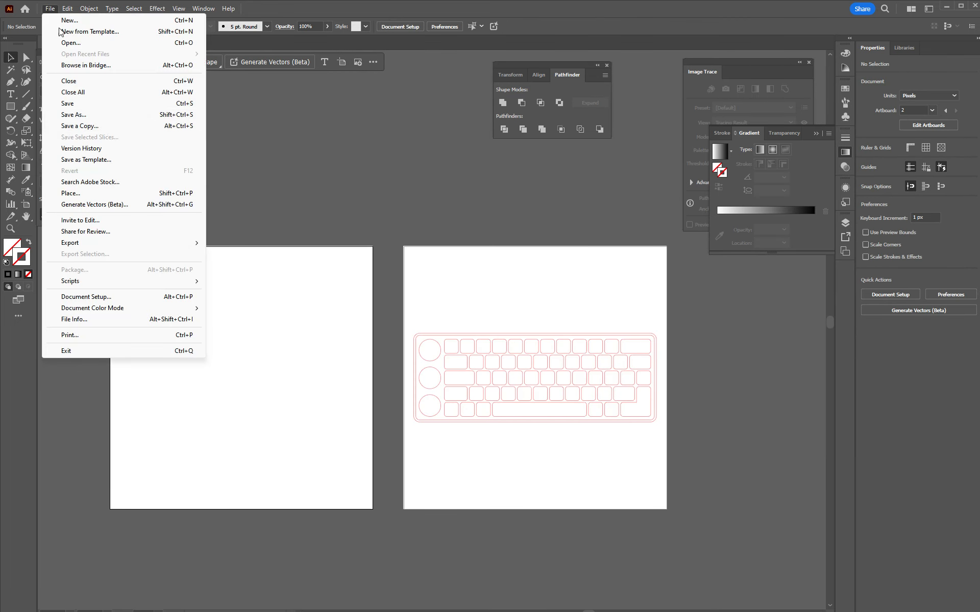
pyautogui.click(104, 117)
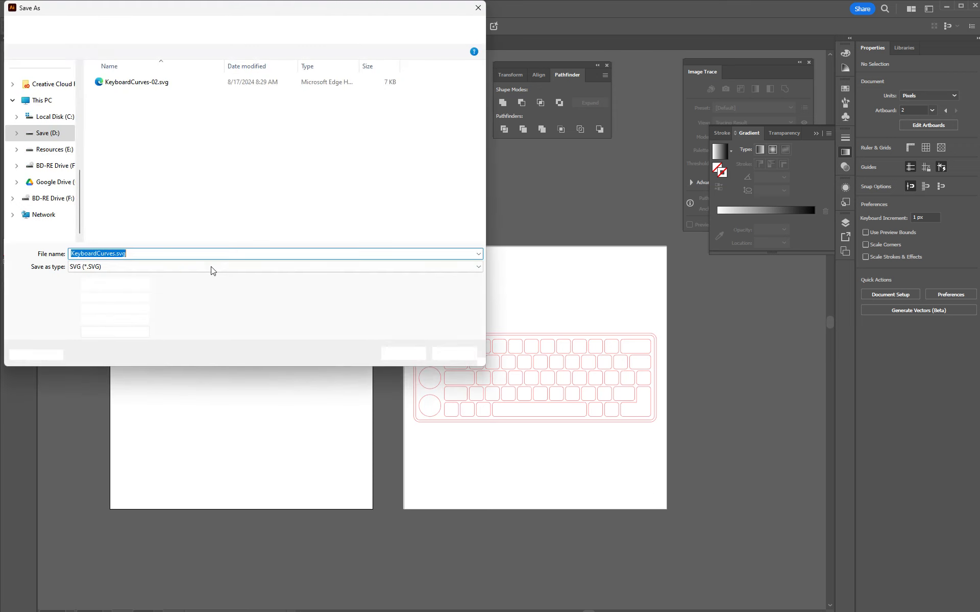
pyautogui.click(117, 267)
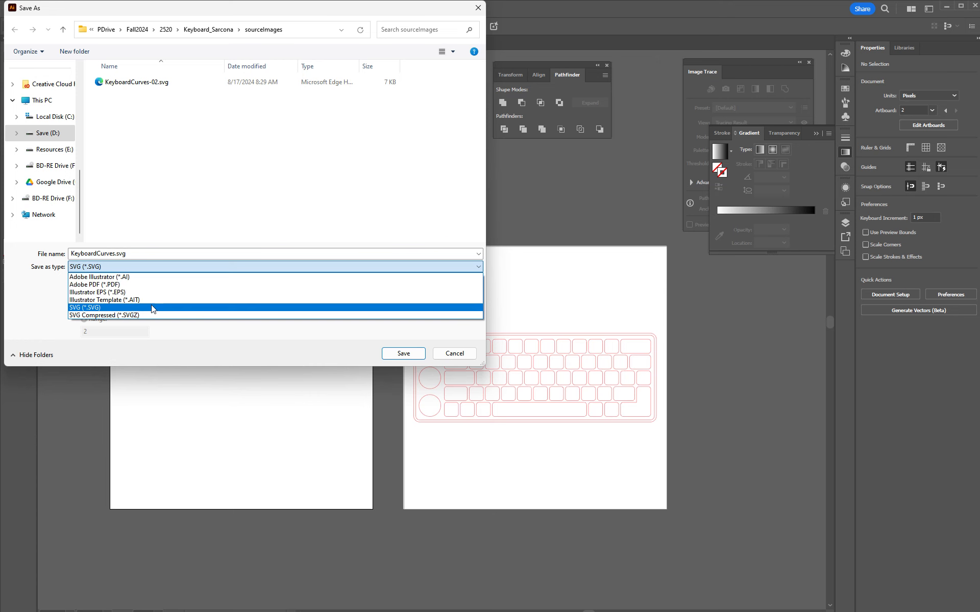
pyautogui.click(464, 360)
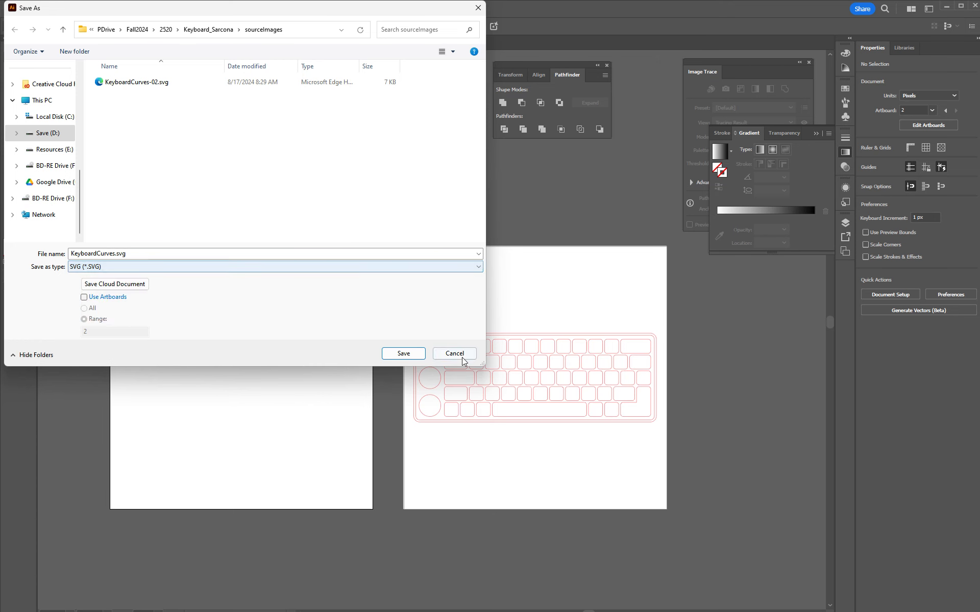
pyautogui.click(454, 353)
# - Export the artwork in Targa format as KeyboardCurves.tga to the sourceImages folder
pyautogui.click(50, 9)
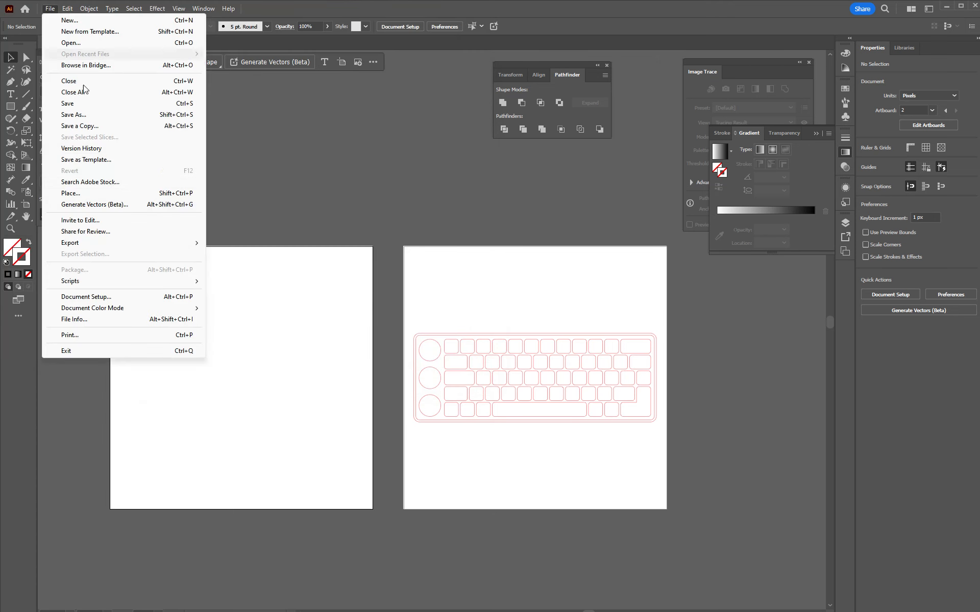
pyautogui.moveTo(177, 244)
pyautogui.click(240, 254)
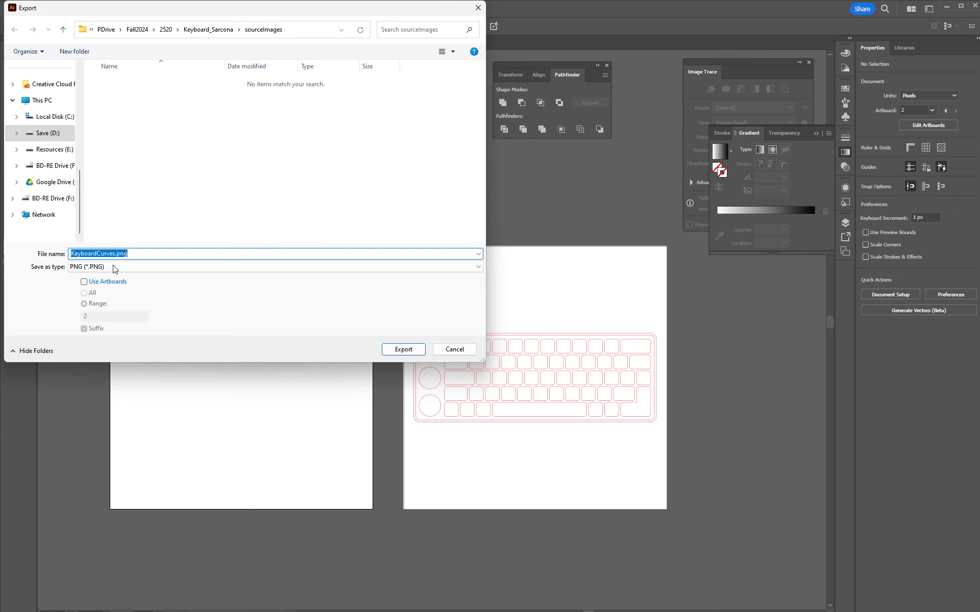
pyautogui.click(173, 266)
pyautogui.click(125, 362)
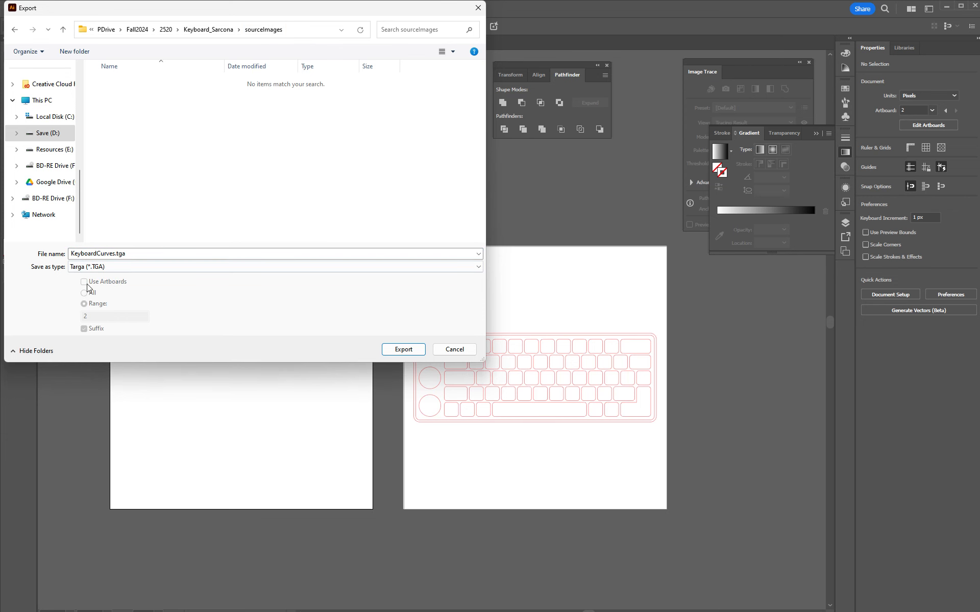
pyautogui.click(395, 350)
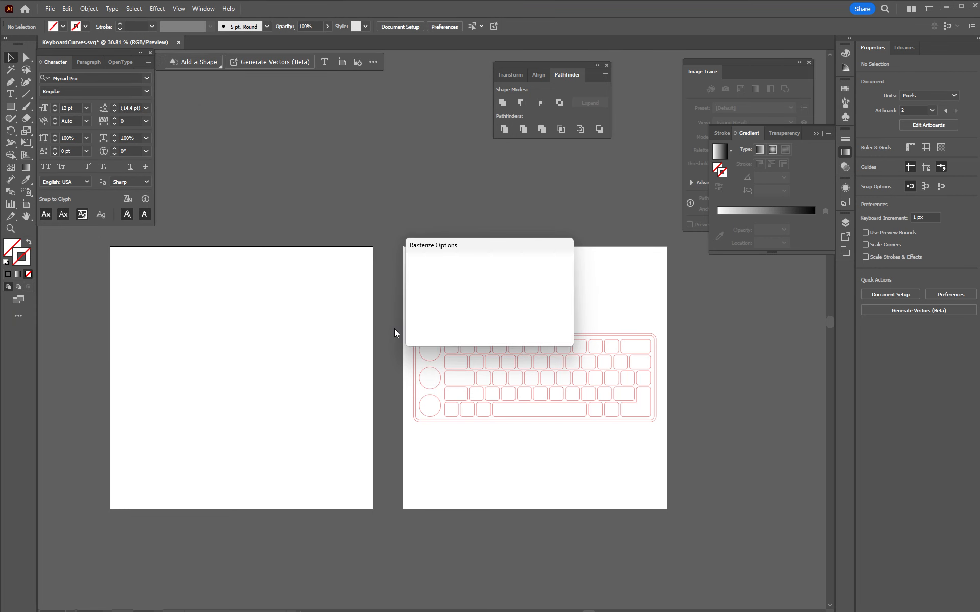
# - Set the export resolution to High (300 ppi) and accept 32 bits/pixel for the Targa file
pyautogui.click(502, 285)
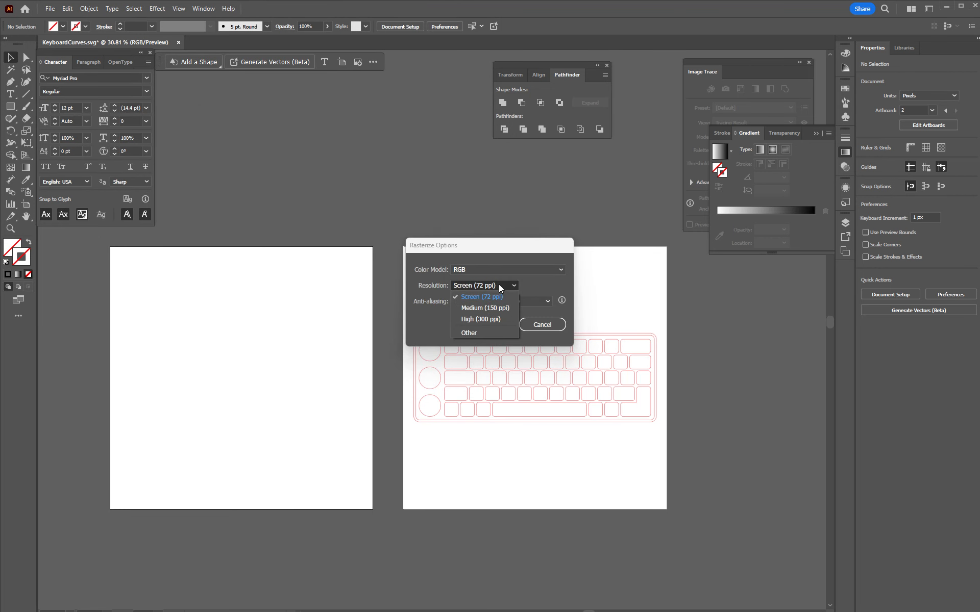
pyautogui.click(489, 320)
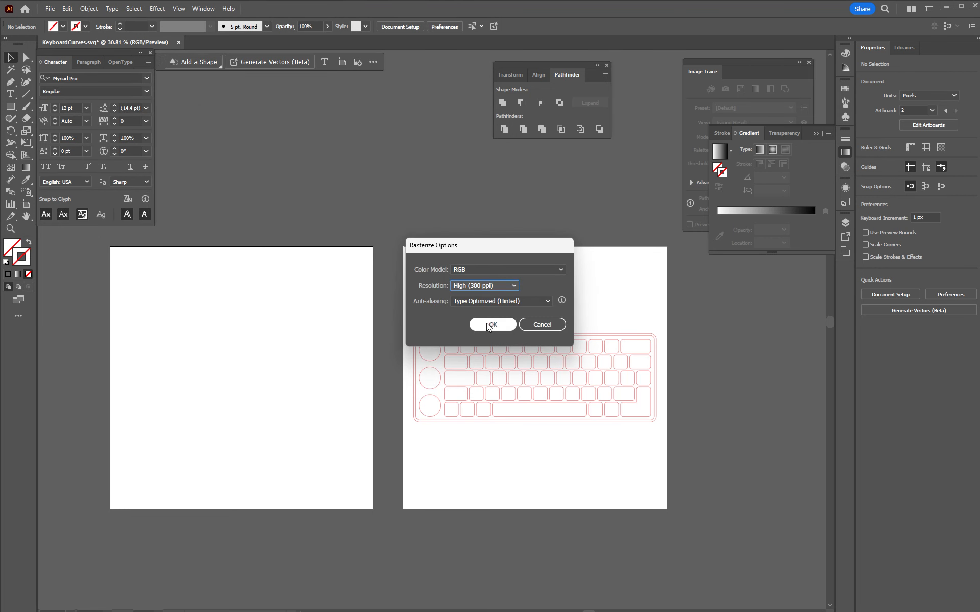
pyautogui.click(488, 325)
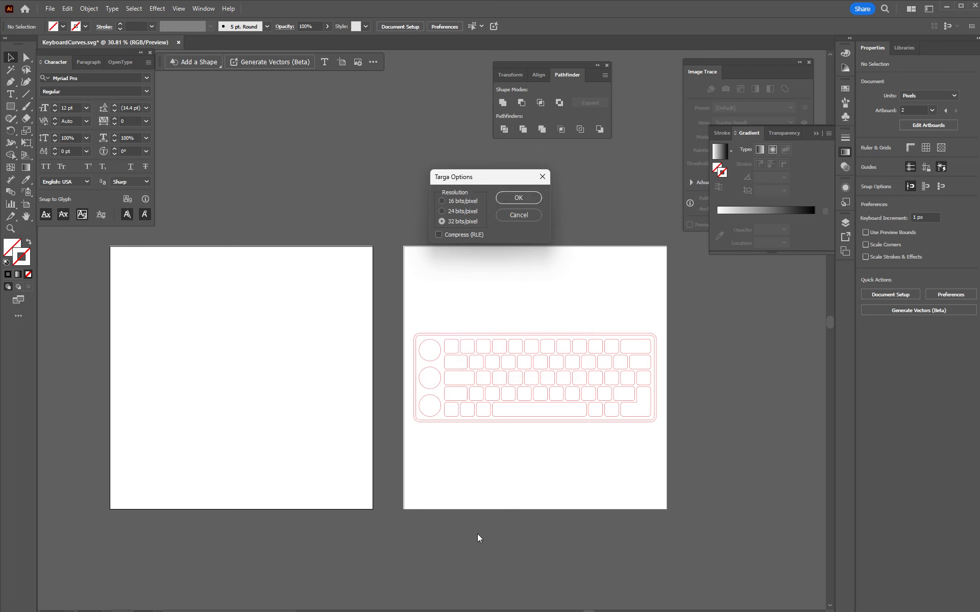
pyautogui.click(516, 199)
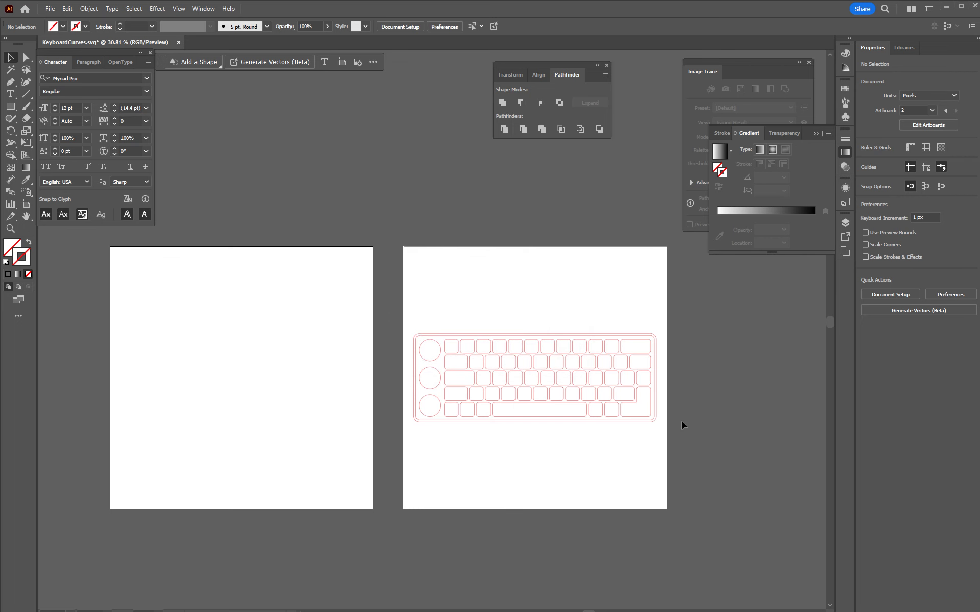
# - Switch to KeyShot and open the knobs' Rubber #1 material for editing
pyautogui.click(946, 6)
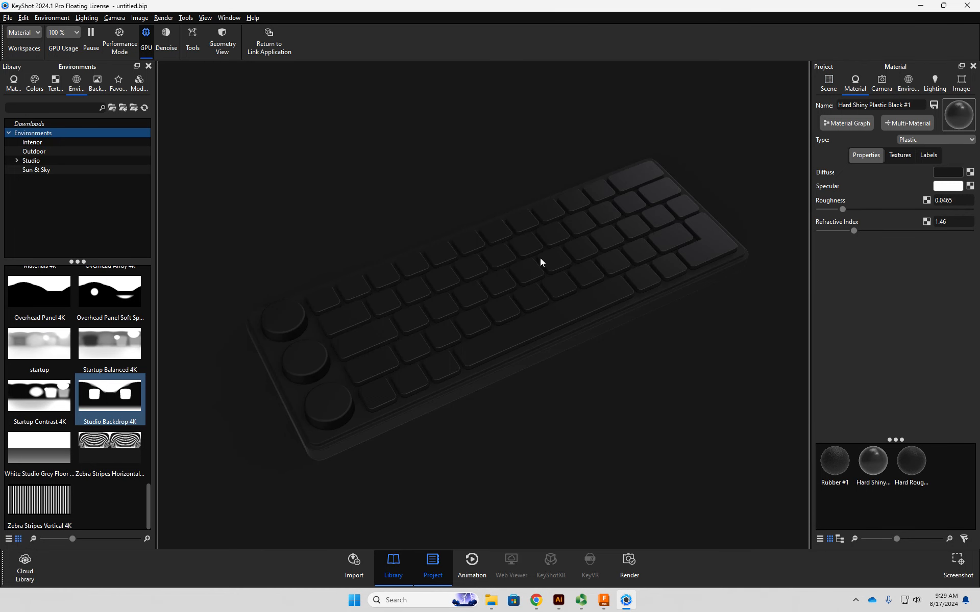
pyautogui.doubleClick(284, 325)
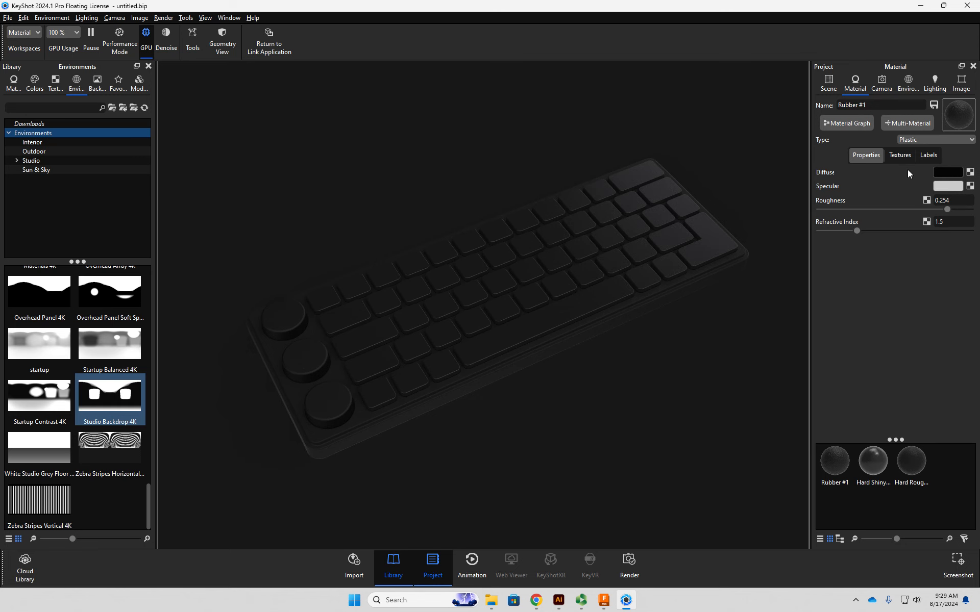
pyautogui.click(936, 174)
pyautogui.moveTo(879, 248); pyautogui.dragTo(800, 337)
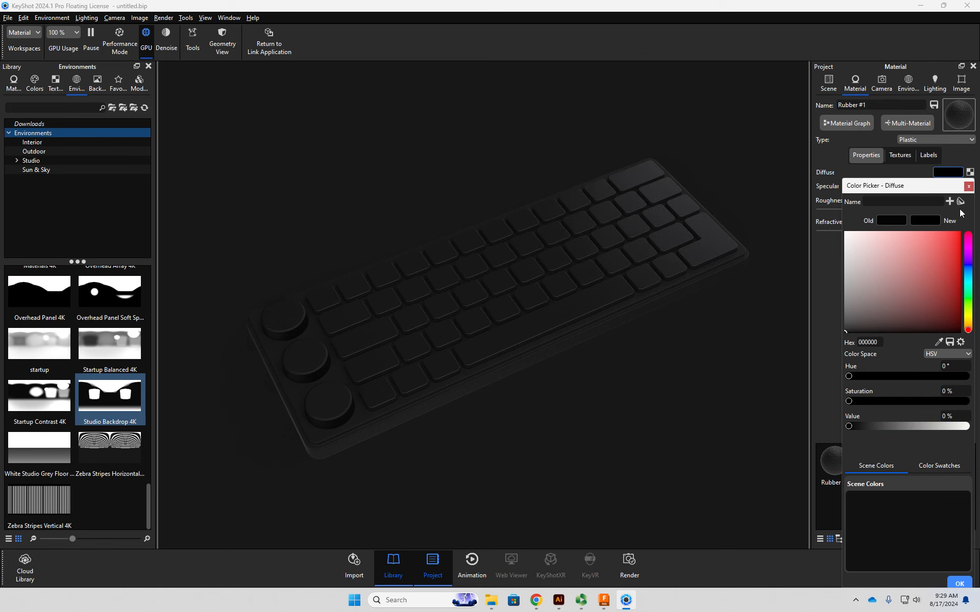
pyautogui.click(968, 186)
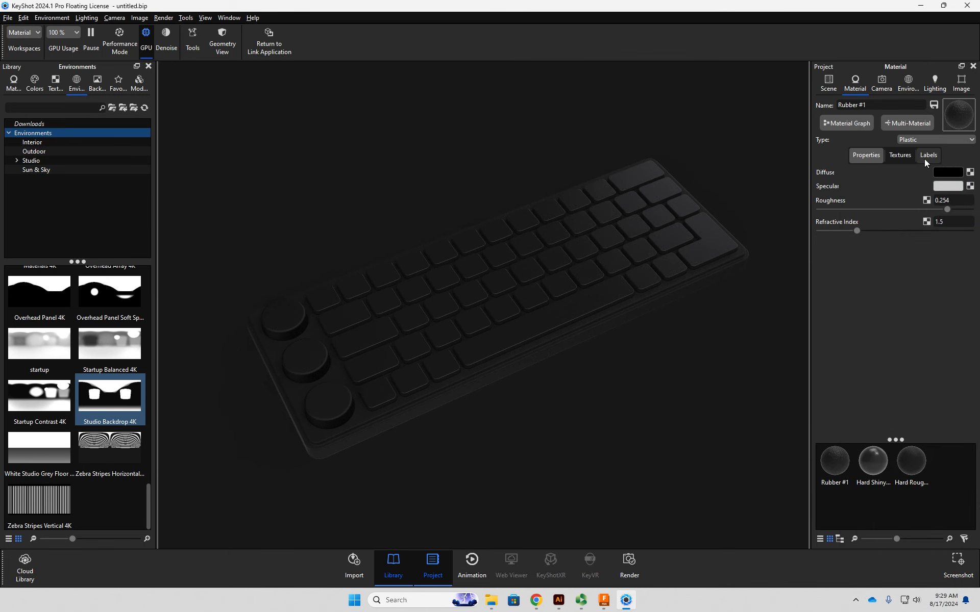
# - Add a texture label to the knobs' Rubber #1 material using KeyboardCurves.tga from the Keyboard_Sarcona sourceImages folder
pyautogui.click(926, 159)
pyautogui.click(822, 175)
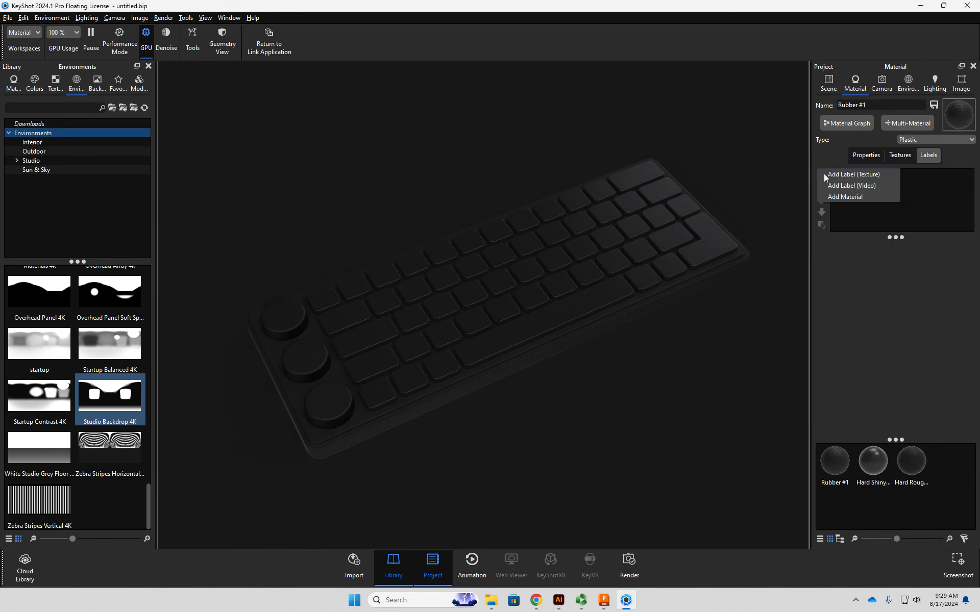
pyautogui.click(853, 174)
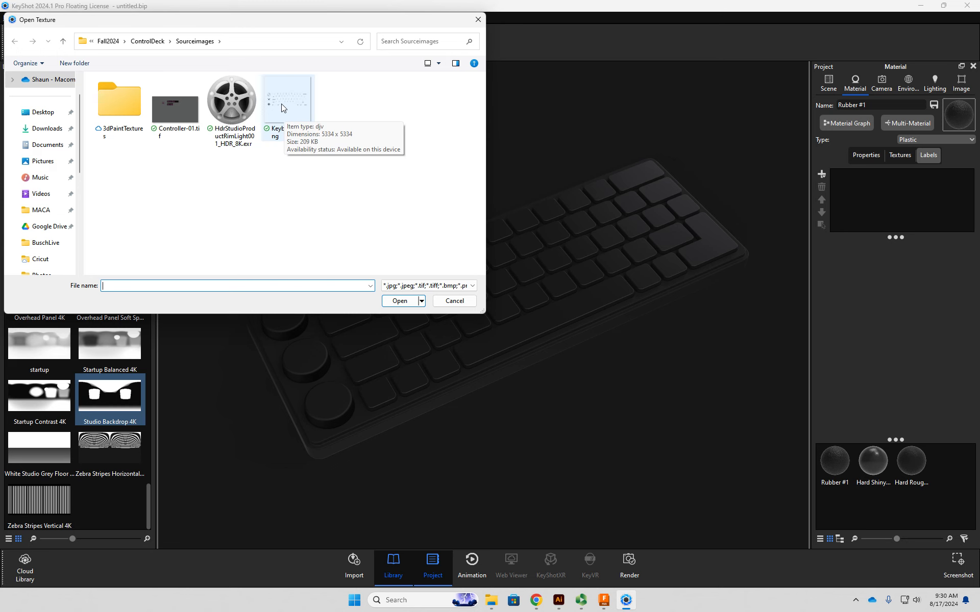
pyautogui.click(240, 41)
pyautogui.write('D:\\PDrive\\Fall2024\\2520\\Keyboard_Sarcona\\sourceImages')
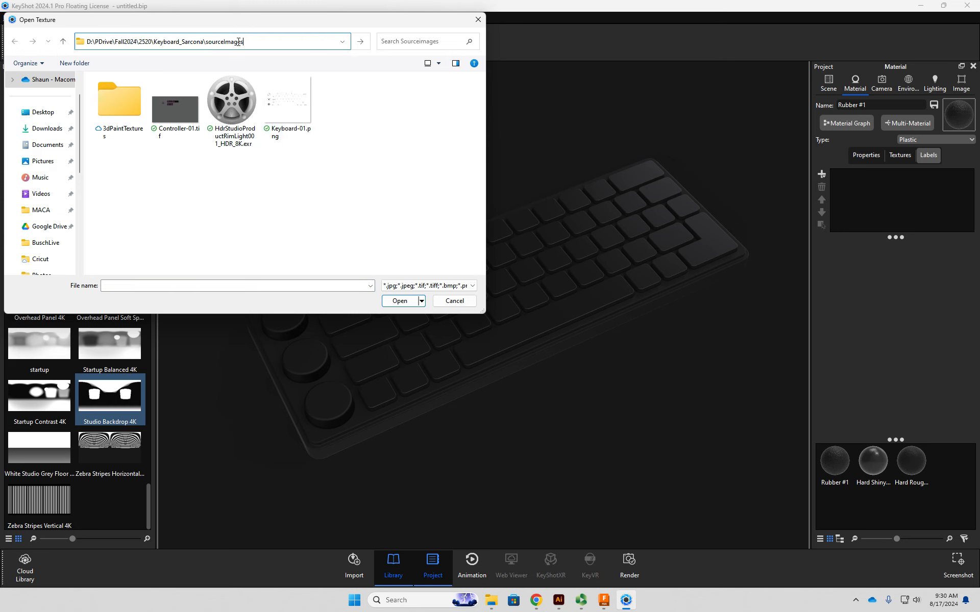
pyautogui.press('Return')
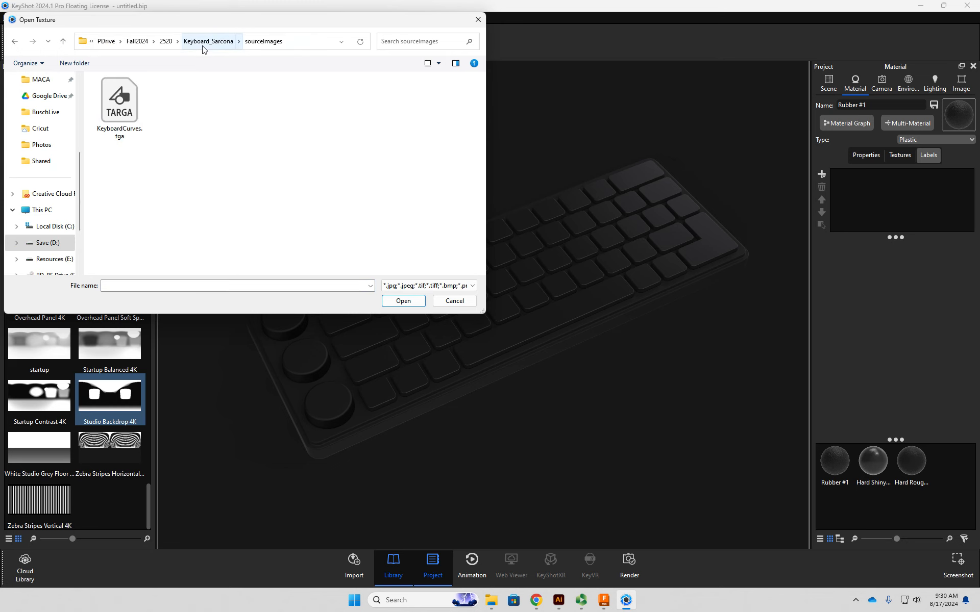
pyautogui.click(135, 101)
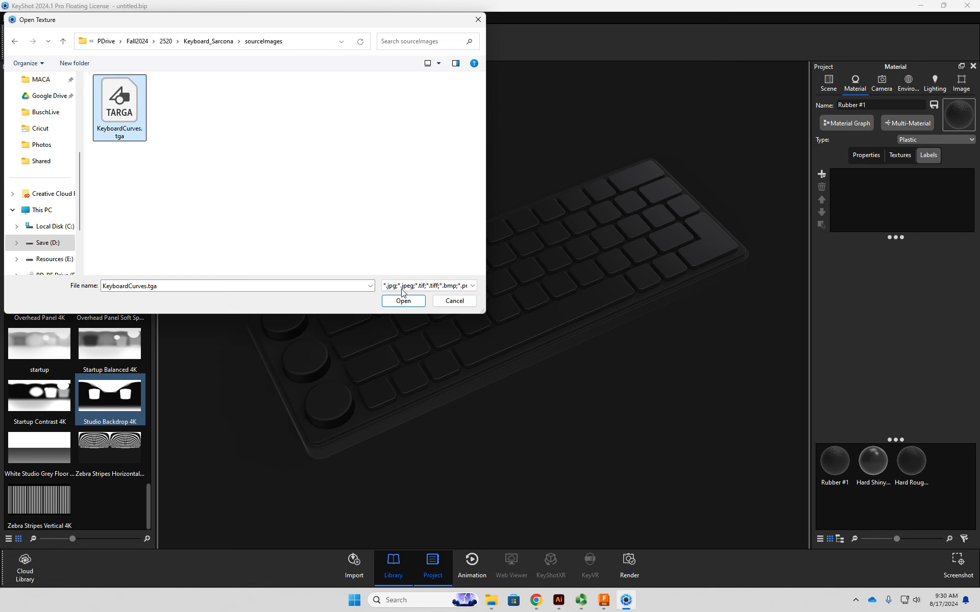
pyautogui.click(408, 301)
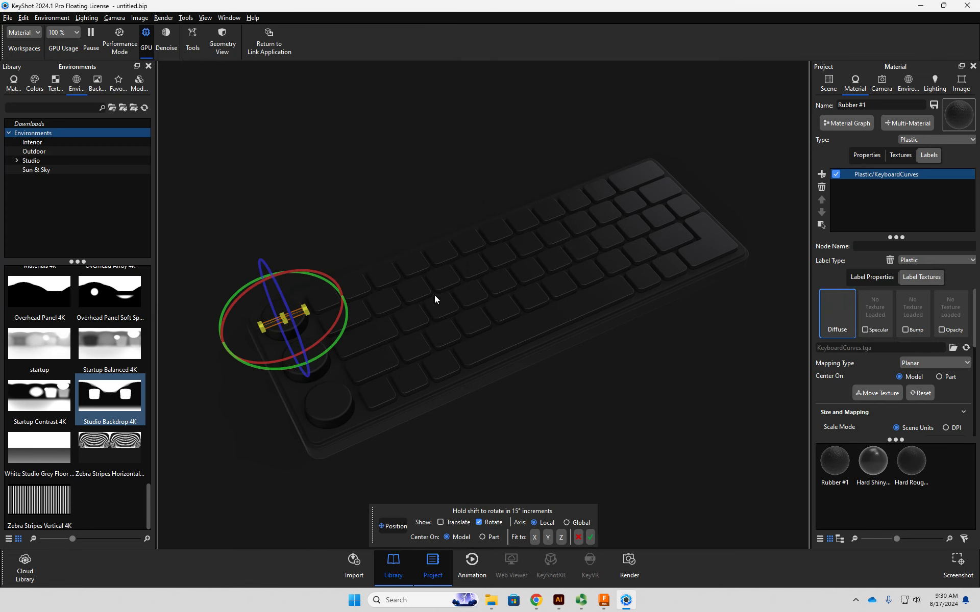
# - Enlarge the KeyboardCurves label box on the upper knob until it extends over the neighbouring keys
pyautogui.moveTo(225, 356); pyautogui.dragTo(358, 366)
pyautogui.scroll(-3, 351, 355)
pyautogui.scroll(8, 352, 354)
pyautogui.moveTo(354, 353); pyautogui.dragTo(540, 348, button='middle')
pyautogui.scroll(3, 540, 348)
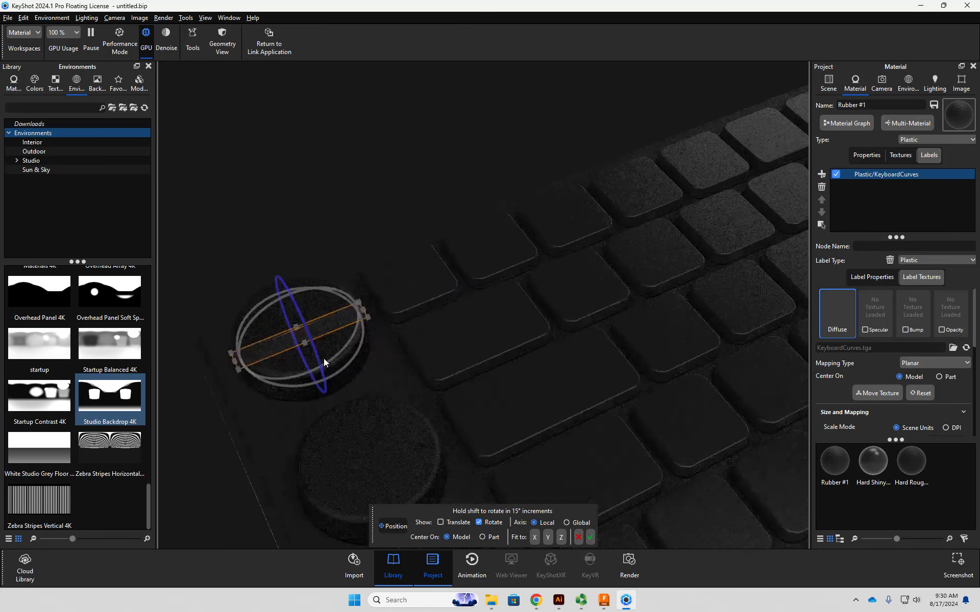
pyautogui.scroll(5, 324, 359)
pyautogui.moveTo(285, 351); pyautogui.dragTo(507, 330, button='middle')
pyautogui.moveTo(475, 308); pyautogui.dragTo(601, 333)
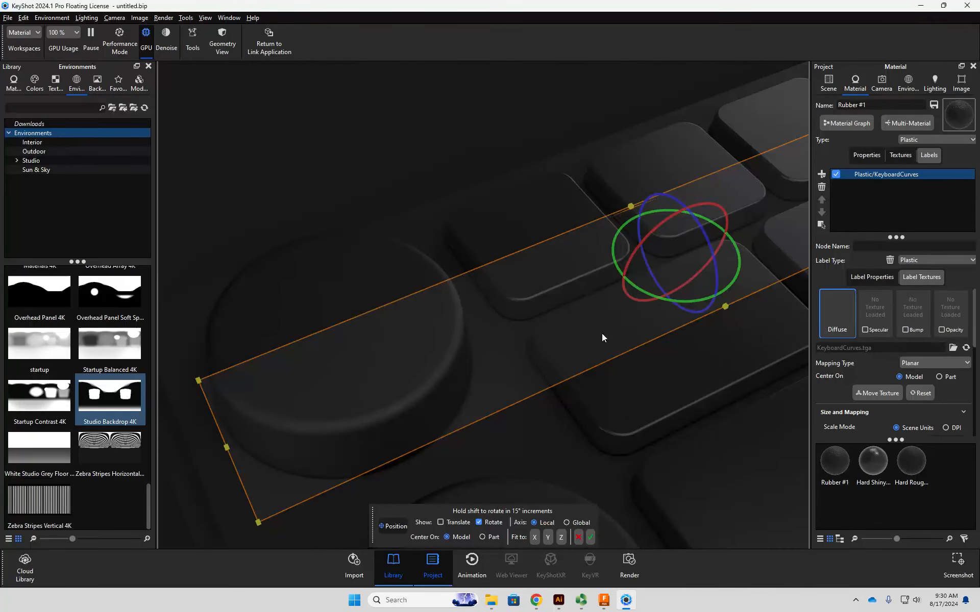
# - Scale the label box up further until it is roughly as long as the whole keyboard
pyautogui.scroll(3, 571, 305)
pyautogui.scroll(-7, 577, 318)
pyautogui.moveTo(382, 403); pyautogui.dragTo(204, 533)
pyautogui.scroll(2, 390, 416)
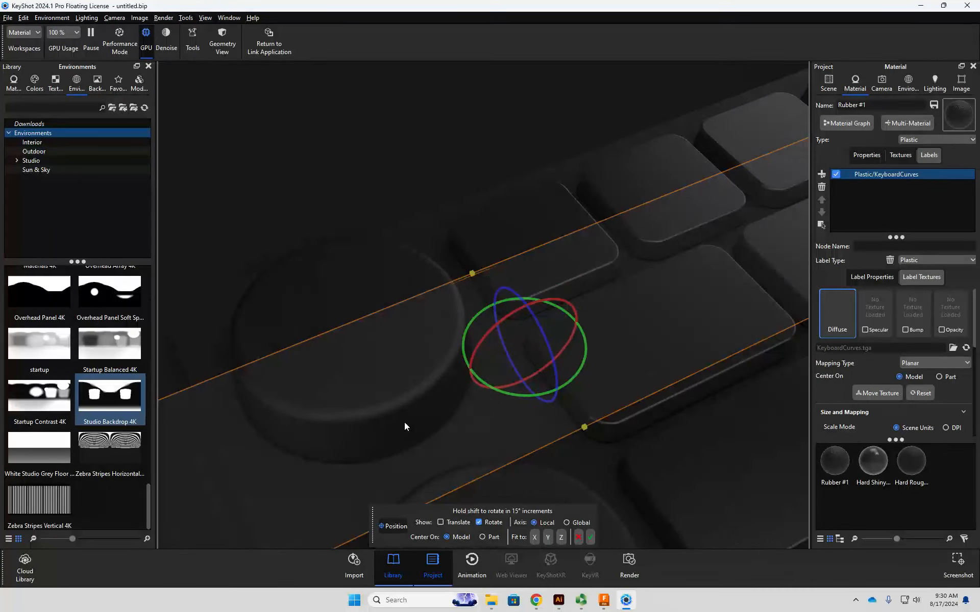
pyautogui.scroll(-6, 400, 416)
pyautogui.moveTo(427, 343); pyautogui.dragTo(312, 490)
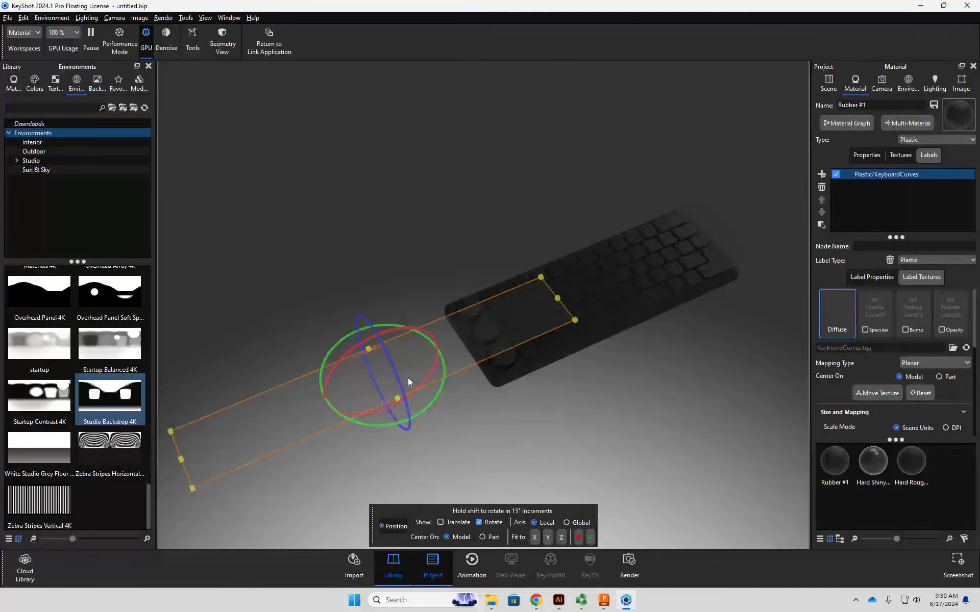
# - Close the welcome window, show the label's translate handles and shift the label along the keyboard over the keys
pyautogui.press('w')
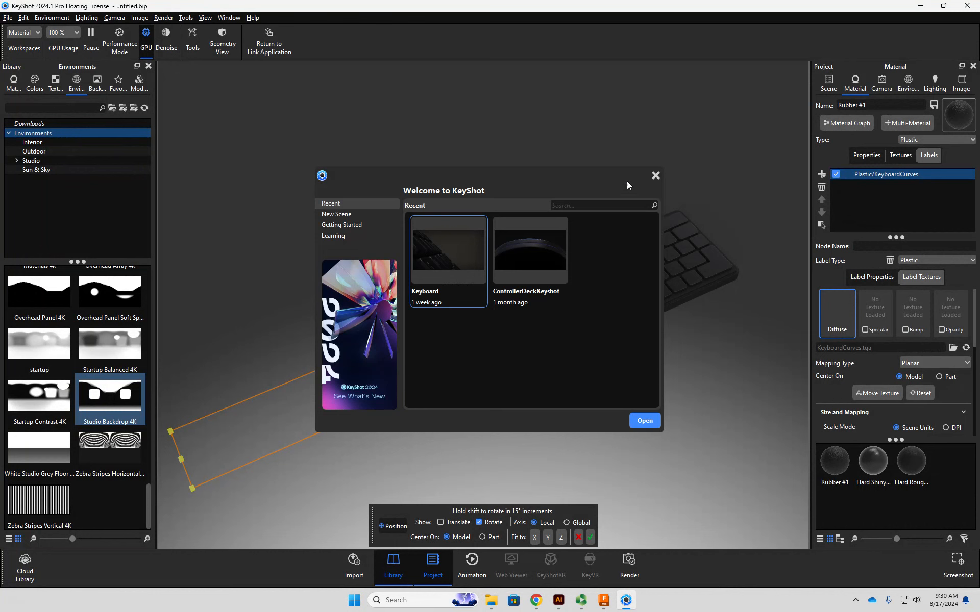
pyautogui.click(654, 176)
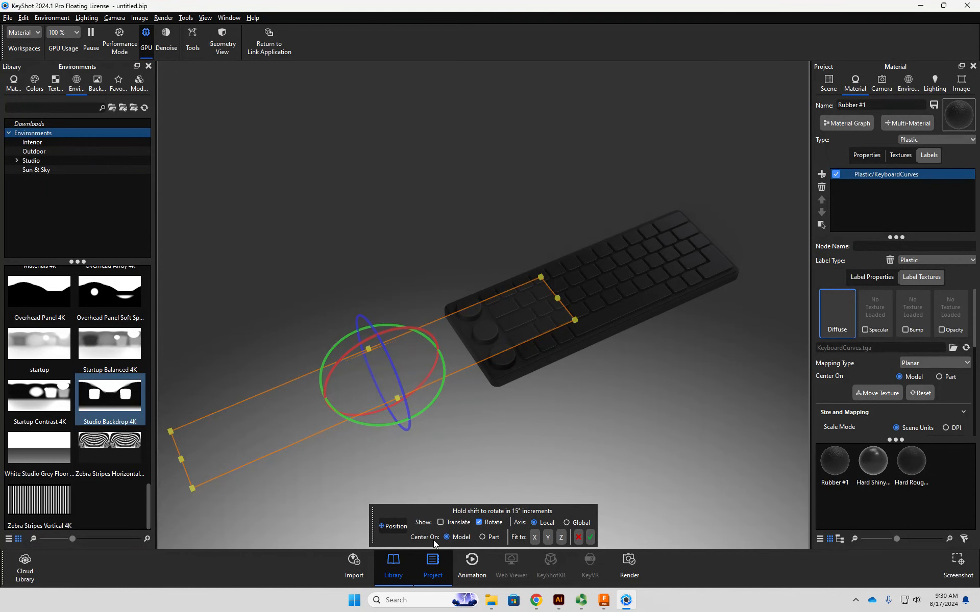
pyautogui.click(443, 522)
pyautogui.moveTo(441, 355); pyautogui.dragTo(746, 235)
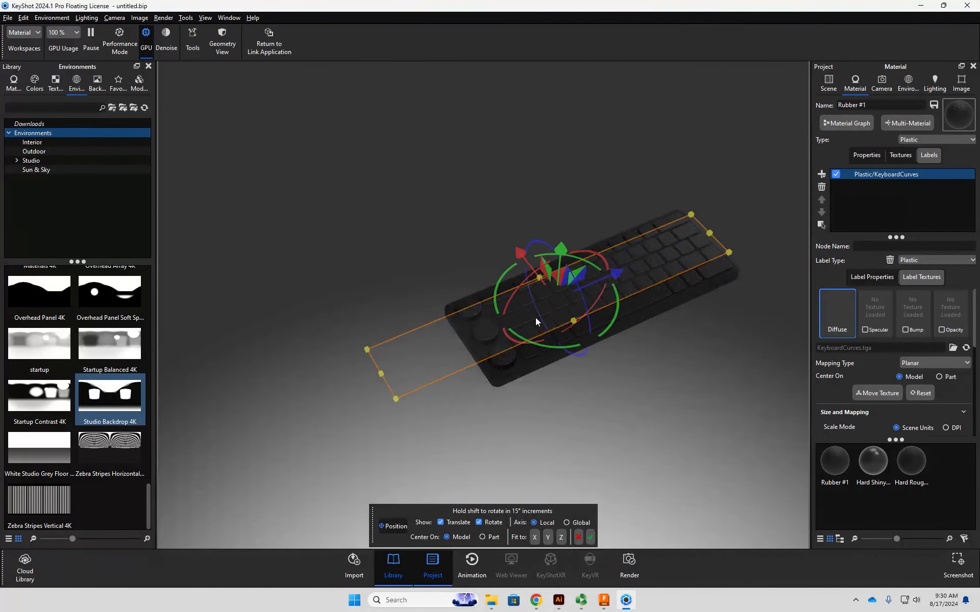
# - Enlarge the label box again and slide it along the keyboard so it covers both knobs and keys
pyautogui.scroll(5, 529, 326)
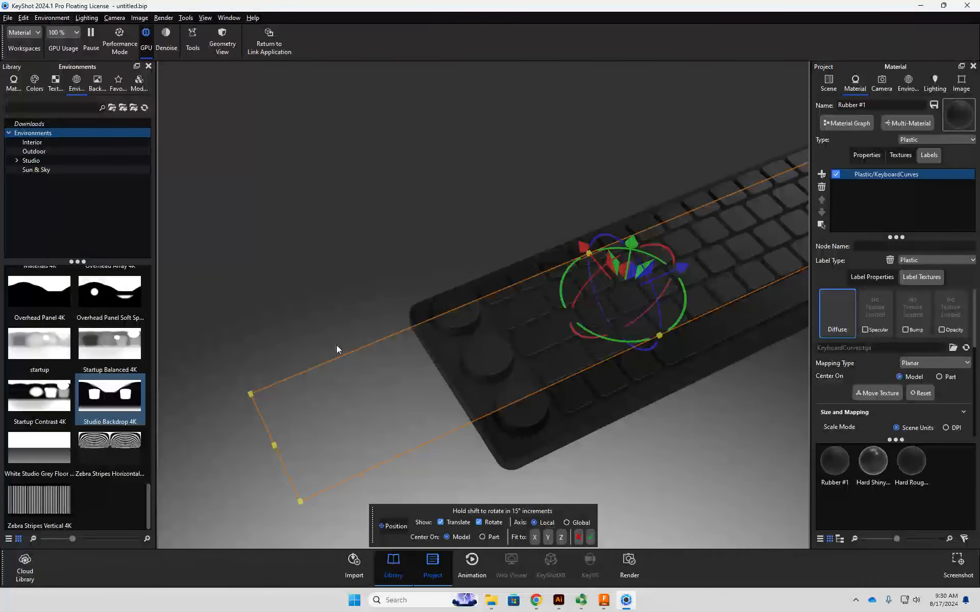
pyautogui.moveTo(249, 394); pyautogui.dragTo(51, 298)
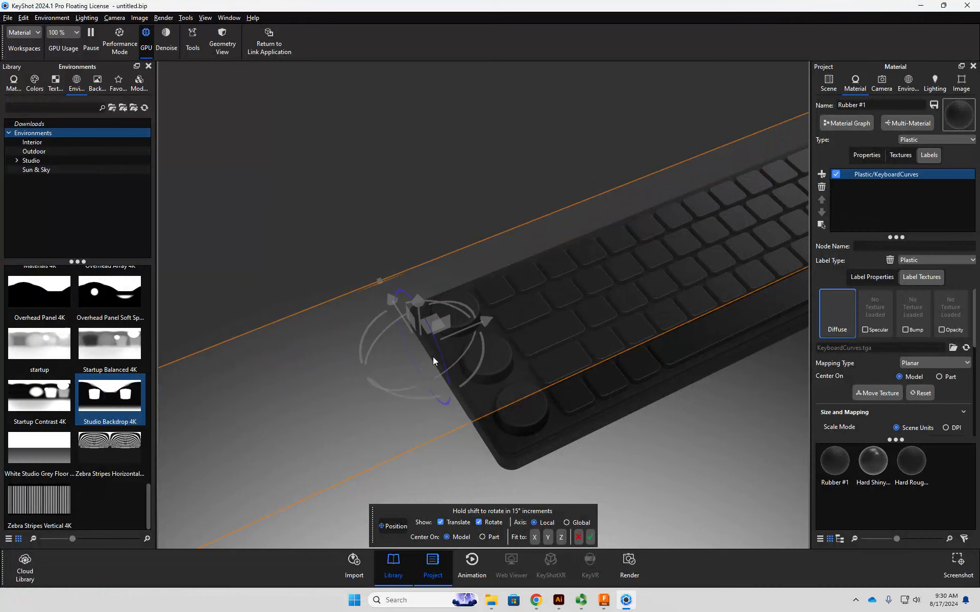
pyautogui.moveTo(390, 299); pyautogui.dragTo(401, 329)
pyautogui.moveTo(429, 365); pyautogui.dragTo(774, 220)
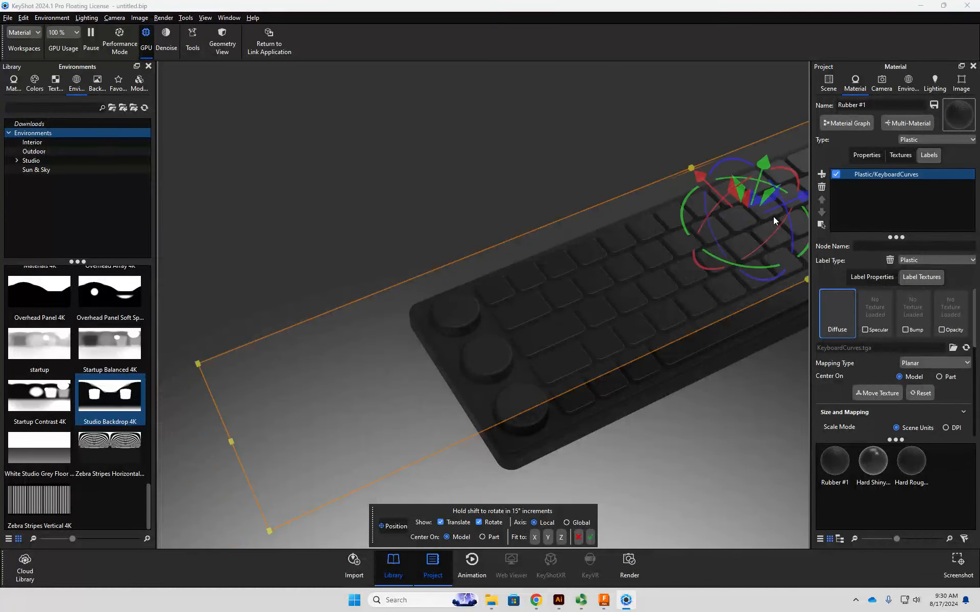
# - Switch to Illustrator and select all the artwork to check the white legends and knob icons on the first artboard
pyautogui.hotkey('alt', 'Tab')
pyautogui.hotkey('alt', 'Tab')
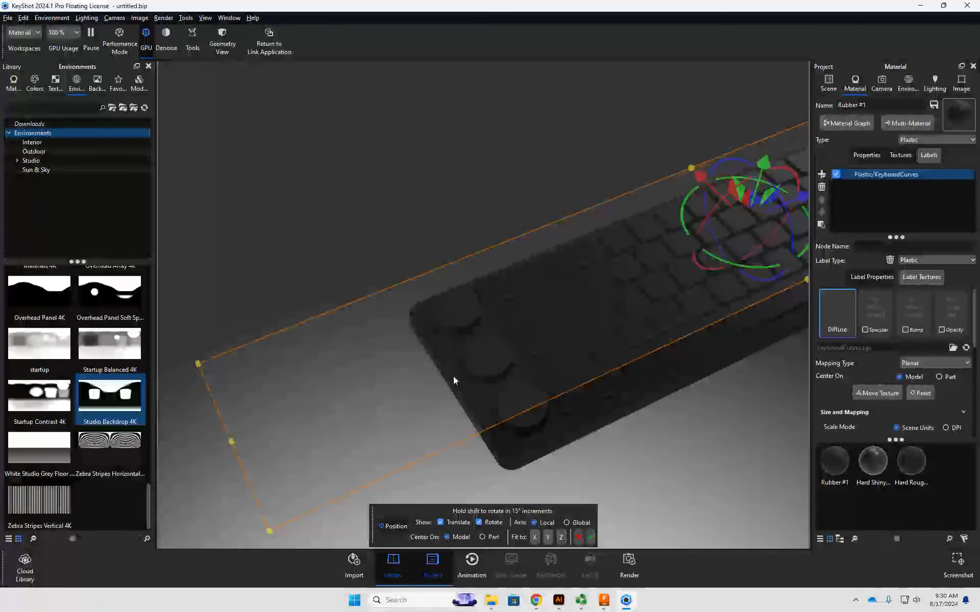
pyautogui.click(560, 602)
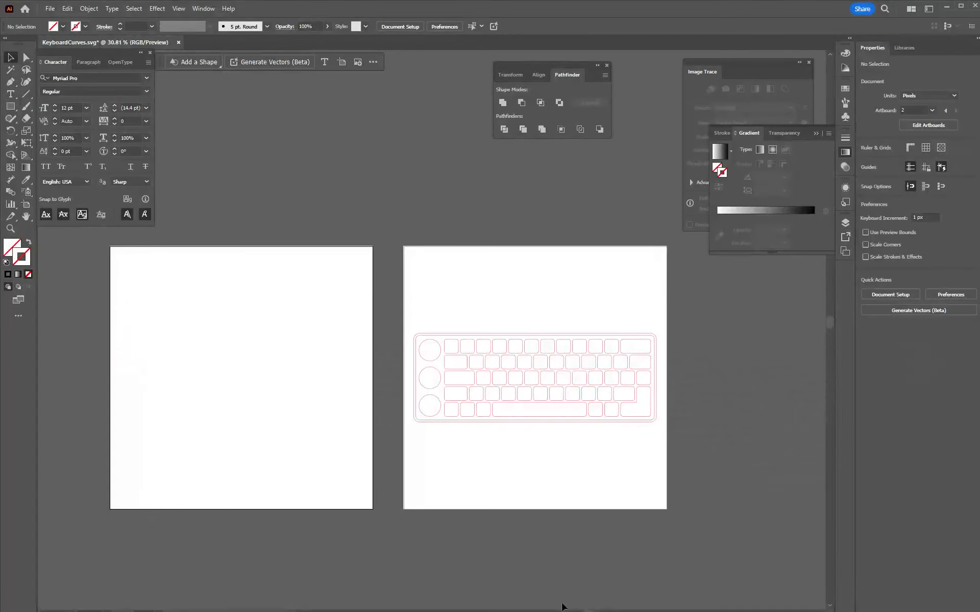
pyautogui.hotkey('ctrl', 'v')
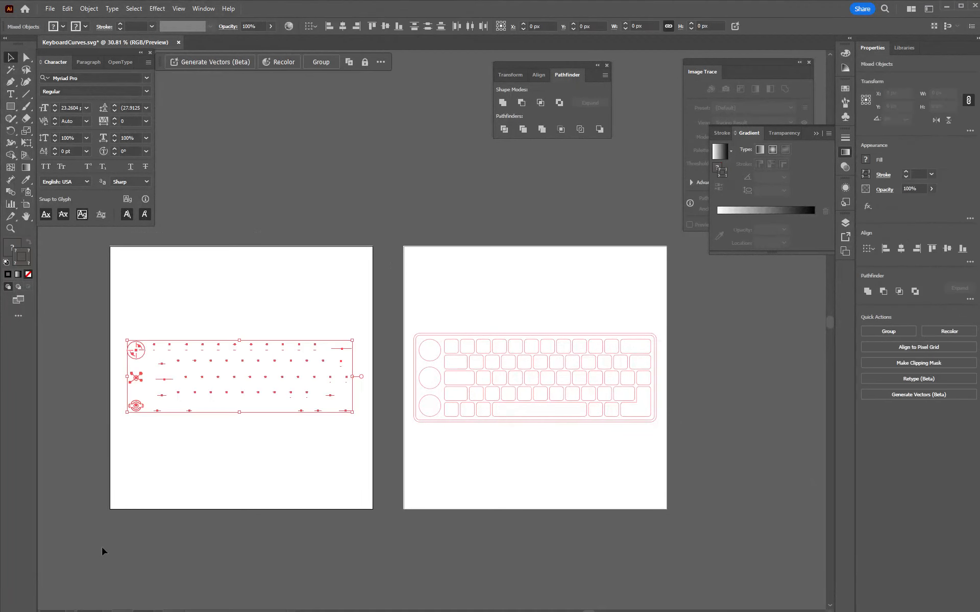
pyautogui.click(50, 9)
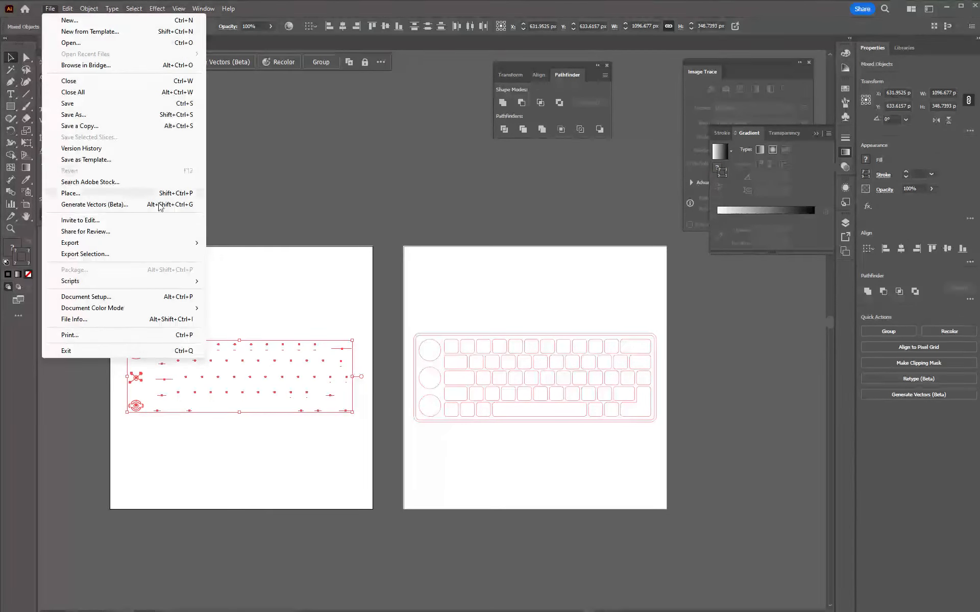
pyautogui.click(432, 263)
pyautogui.press('Delete')
# - Set up a PNG export of the artwork that uses only artboard 1 and adds no suffix
pyautogui.click(50, 9)
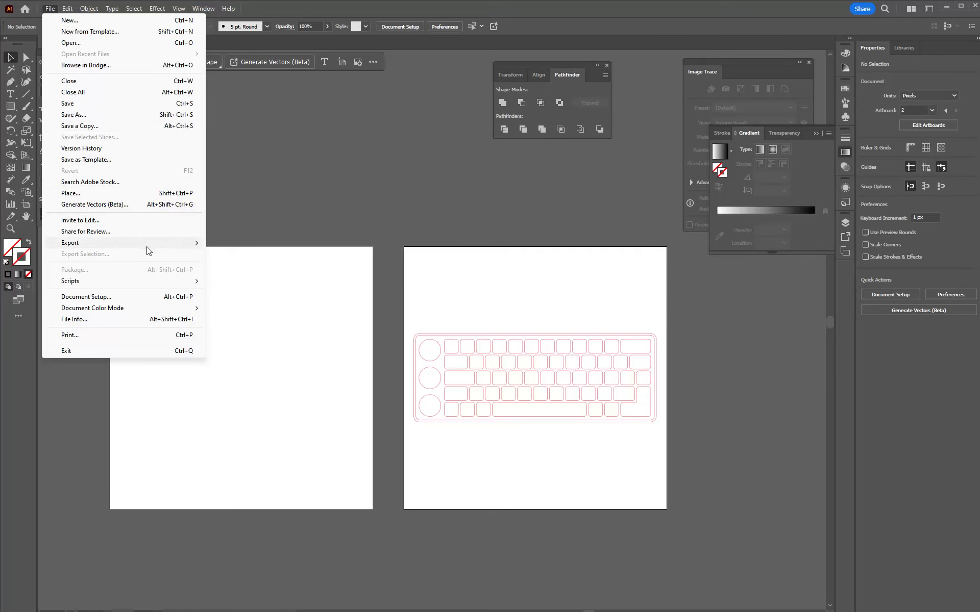
pyautogui.click(245, 256)
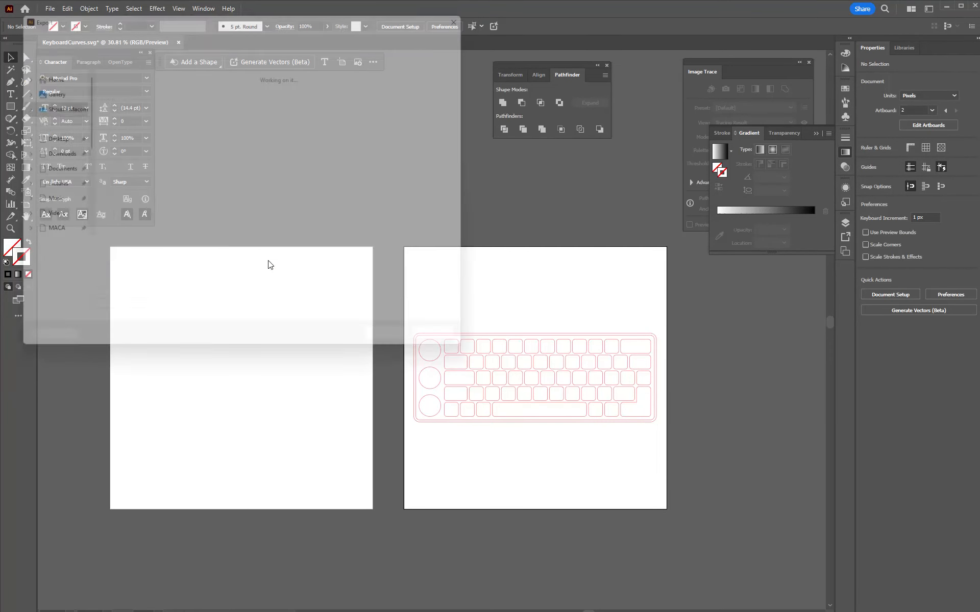
pyautogui.click(125, 266)
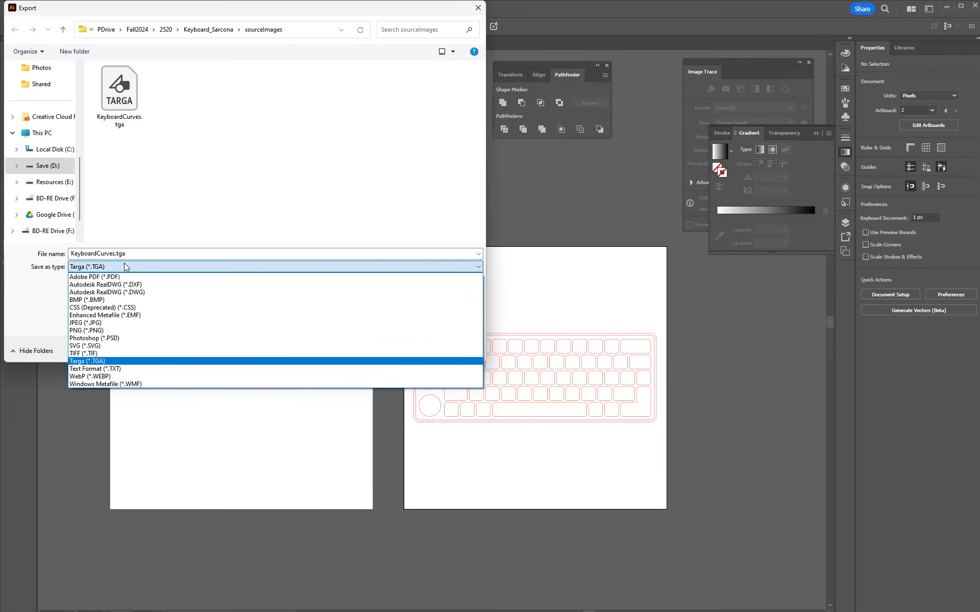
pyautogui.click(102, 331)
pyautogui.click(111, 284)
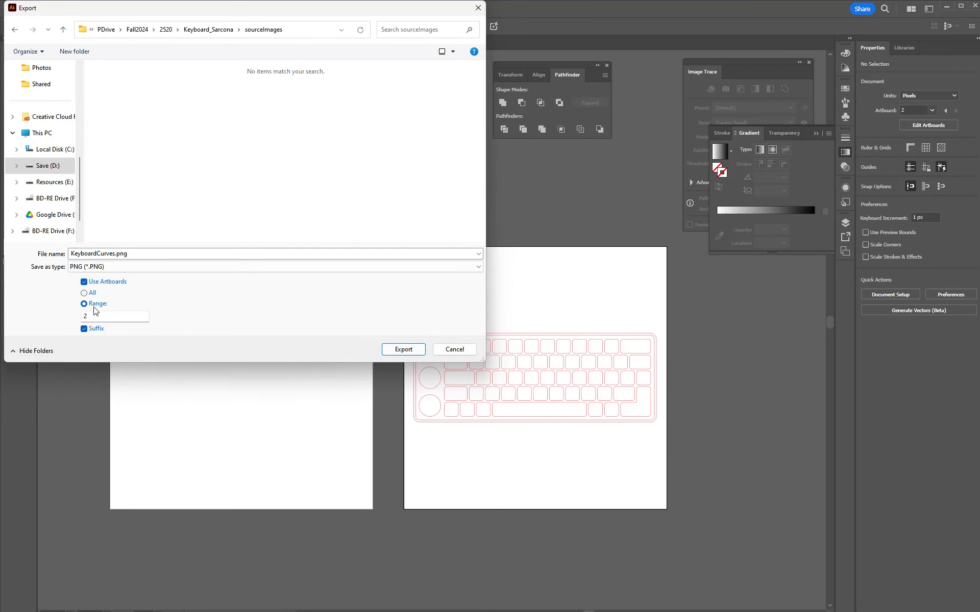
pyautogui.click(94, 330)
# - Export the PNG as KeyboardTexture at High (300 ppi) resolution with a transparent background
pyautogui.doubleClick(141, 253)
pyautogui.write('KeyboardText')
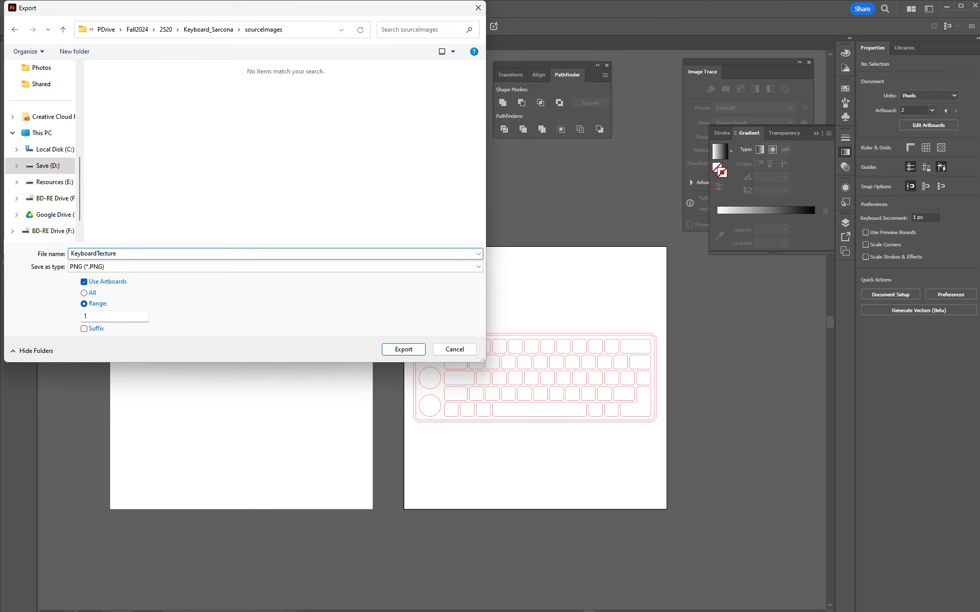
pyautogui.write('ure')
pyautogui.click(395, 347)
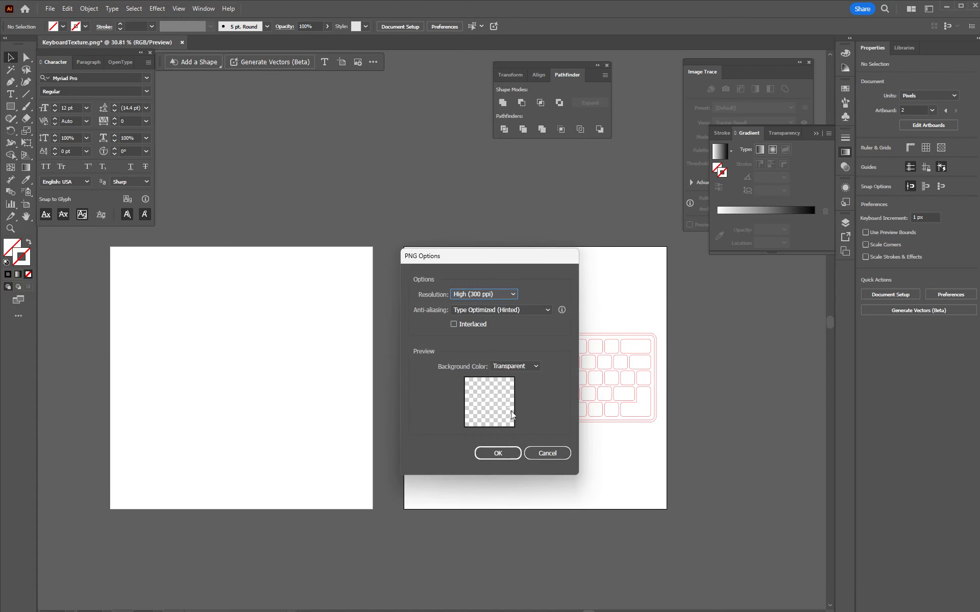
pyautogui.click(499, 452)
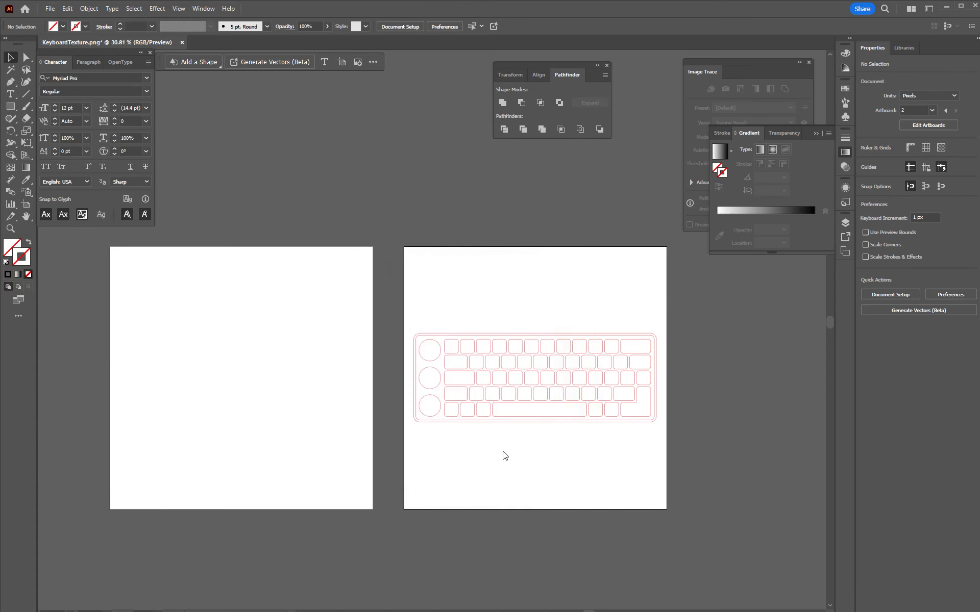
# - Switch to KeyShot, delete the old KeyboardCurves.tga file and load KeyboardTexture.png as the label's diffuse texture
pyautogui.press('super')
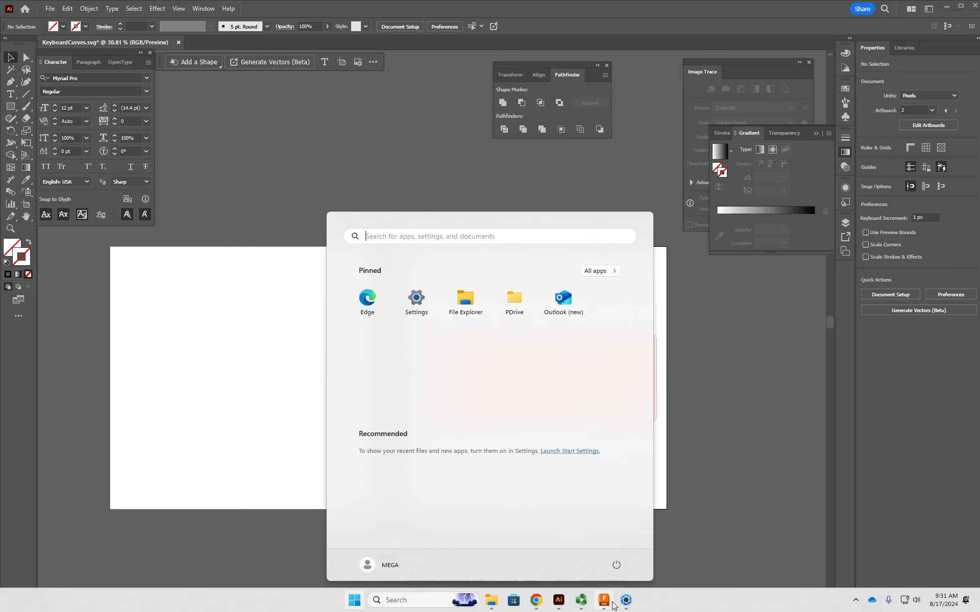
pyautogui.click(625, 602)
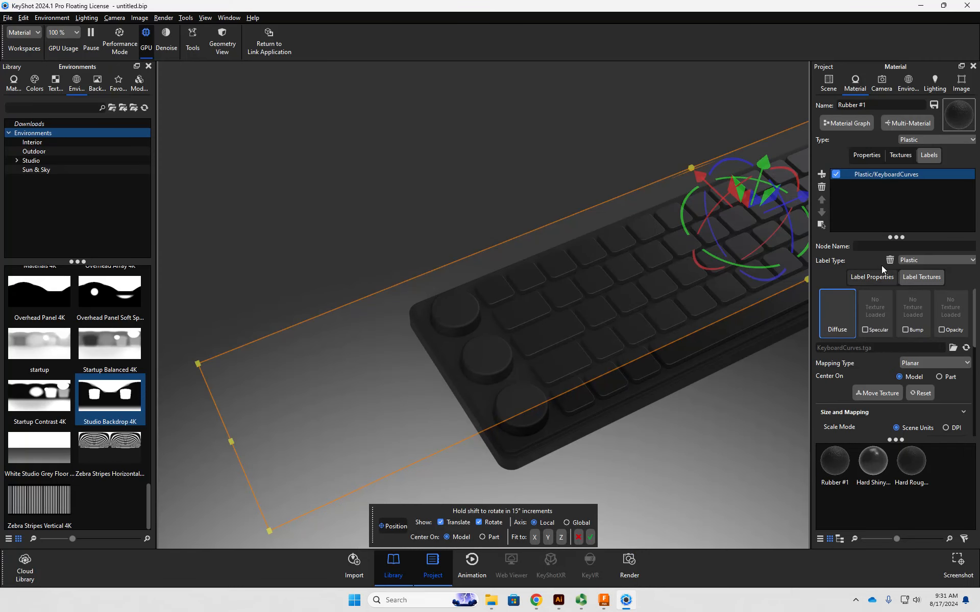
pyautogui.click(953, 349)
pyautogui.click(179, 113)
pyautogui.click(124, 109)
pyautogui.rightClick(124, 109)
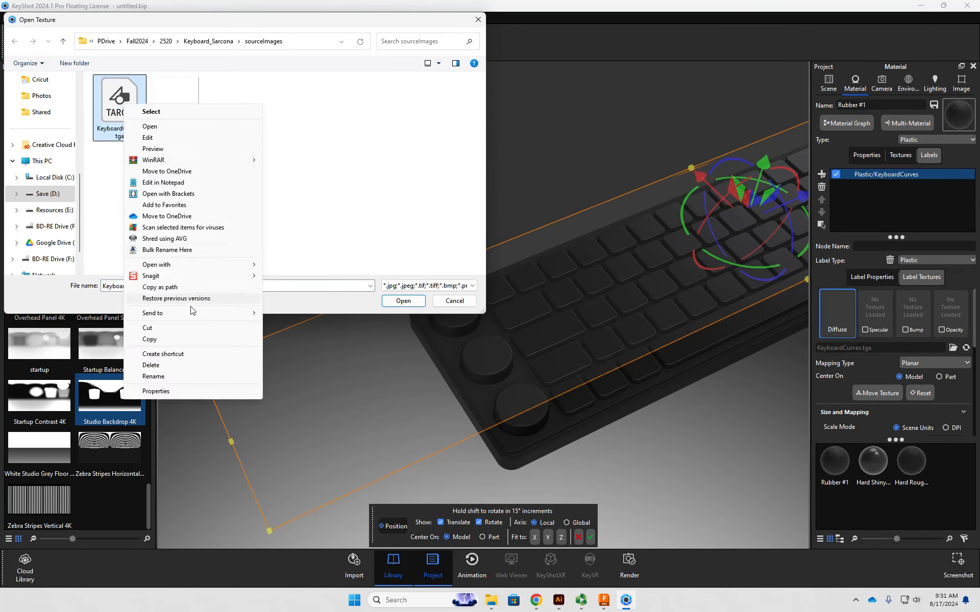
pyautogui.click(193, 365)
pyautogui.doubleClick(120, 102)
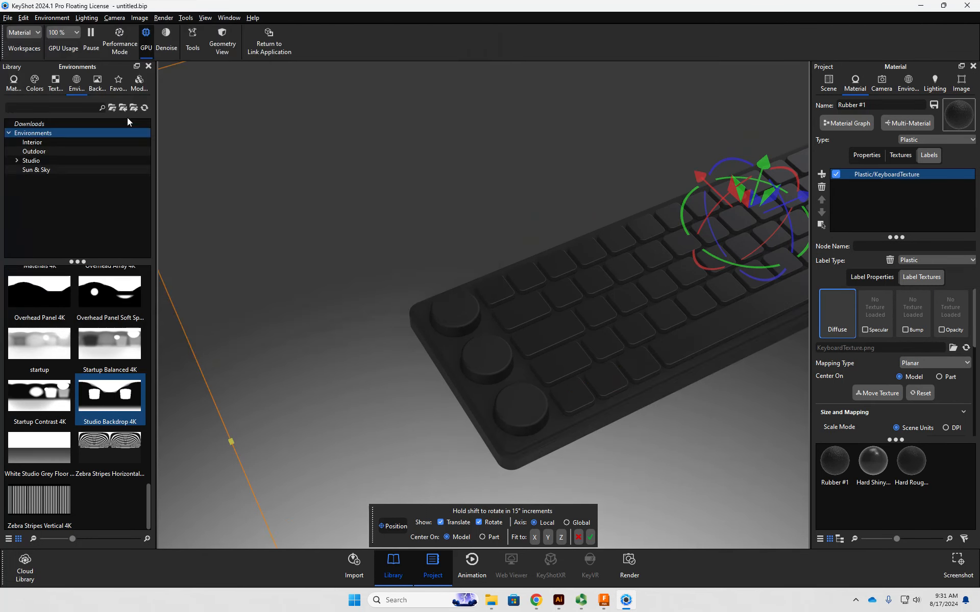
# - Orbit to a top view, resize the label and move it so the icons sit on the three knobs
pyautogui.scroll(-5, 427, 250)
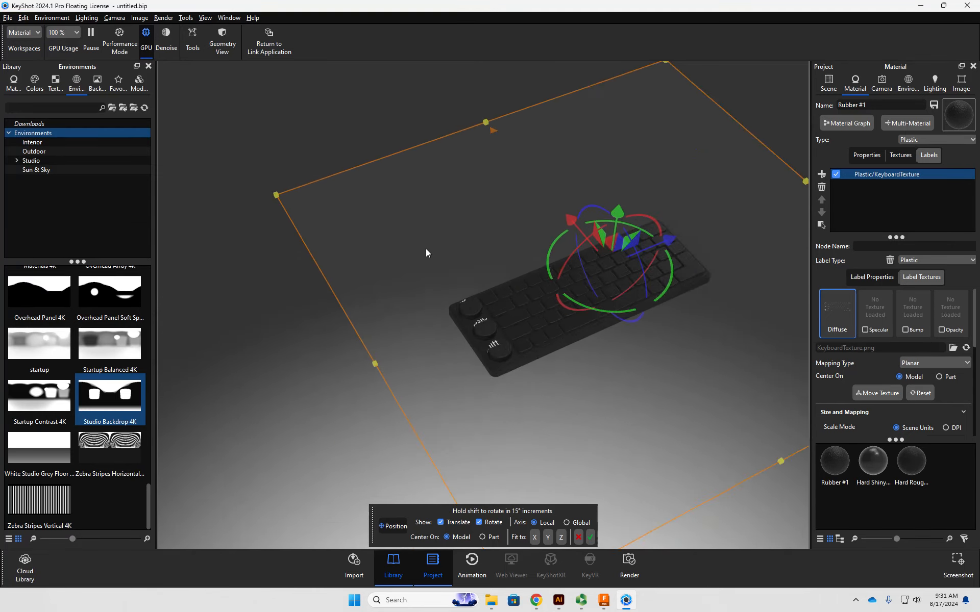
pyautogui.moveTo(598, 151); pyautogui.dragTo(563, 280)
pyautogui.moveTo(587, 327); pyautogui.dragTo(641, 304)
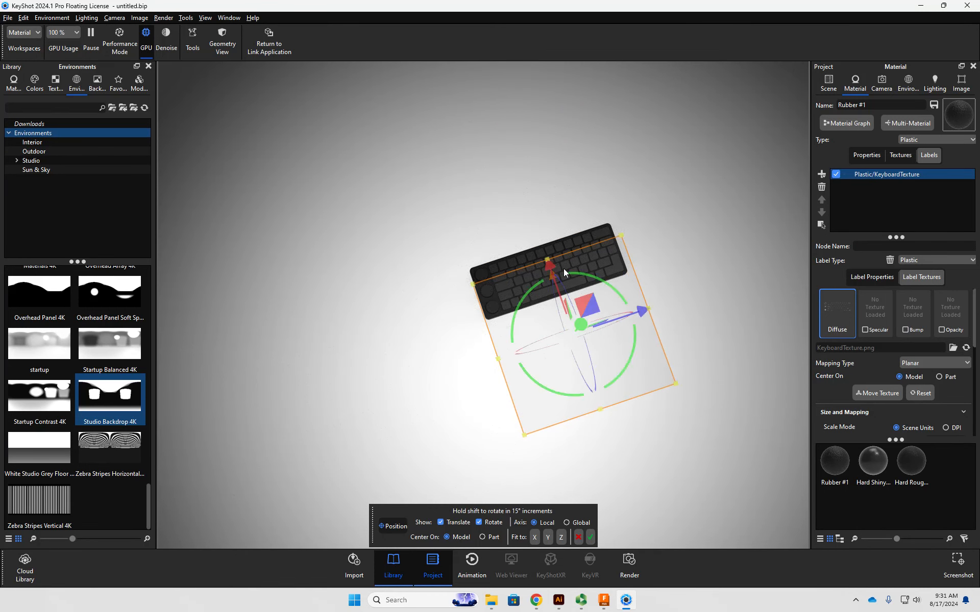
pyautogui.moveTo(549, 266); pyautogui.dragTo(530, 199)
pyautogui.scroll(5, 471, 281)
pyautogui.moveTo(724, 210); pyautogui.dragTo(708, 206)
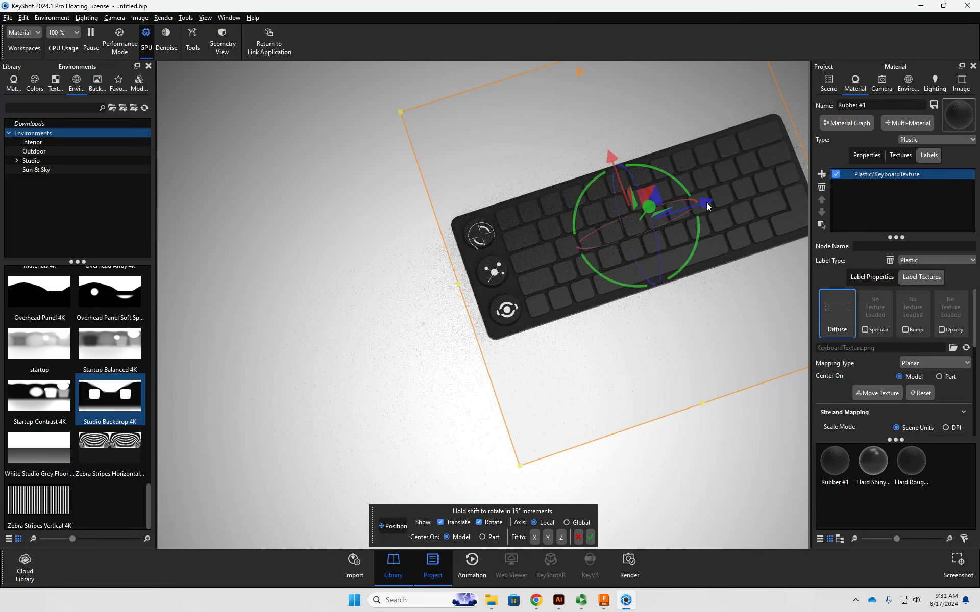
# - Move and resize the KeyboardTexture label on the knob material to bring its icons closer to the three knobs
pyautogui.moveTo(611, 160); pyautogui.dragTo(609, 159)
pyautogui.moveTo(602, 153); pyautogui.dragTo(545, 212, button='middle')
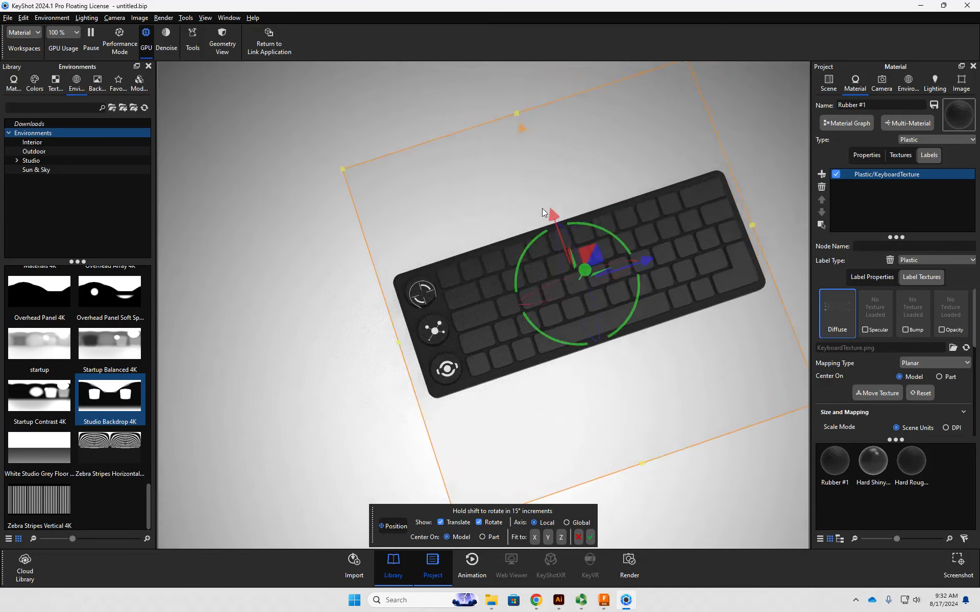
pyautogui.scroll(3, 608, 177)
pyautogui.scroll(-5, 607, 182)
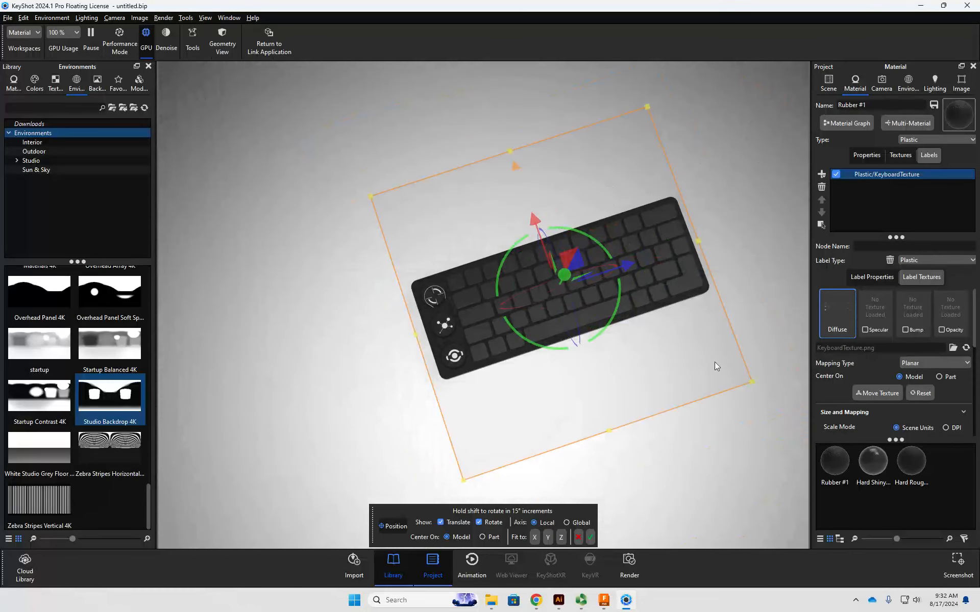
pyautogui.moveTo(752, 382); pyautogui.dragTo(733, 367)
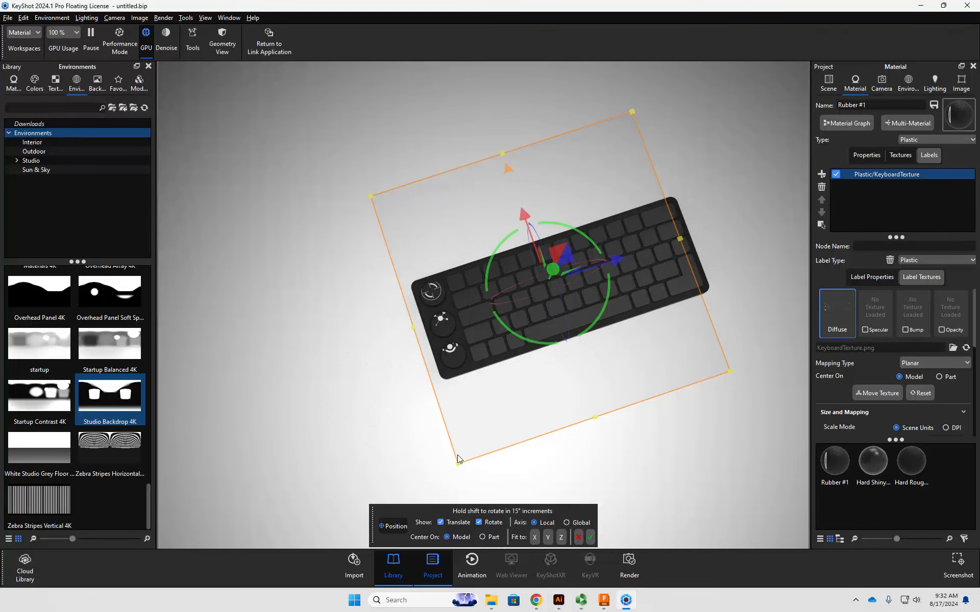
# - Hide the rotation handles, enlarge the label slightly and reposition it to center the icons on the knobs
pyautogui.click(495, 523)
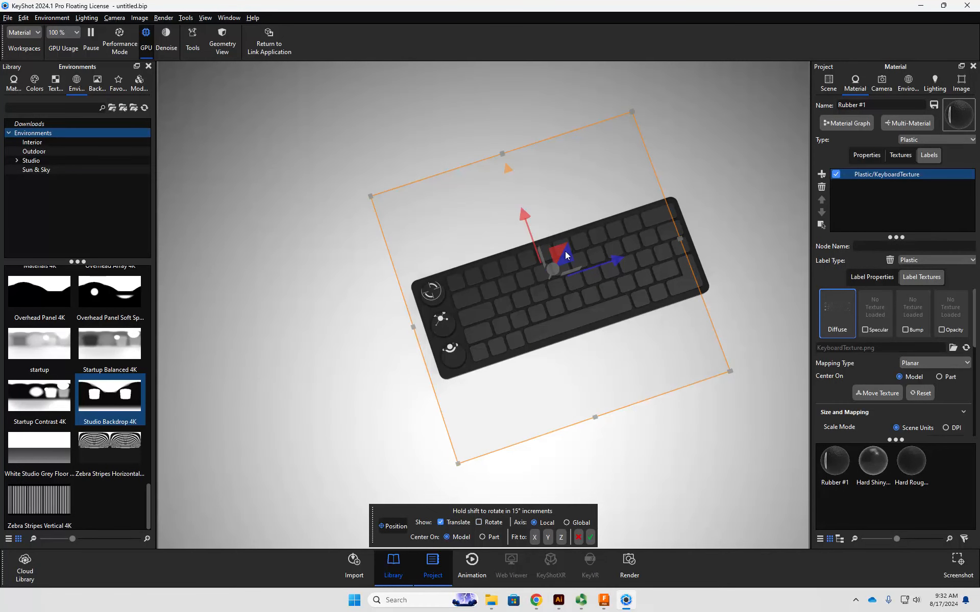
pyautogui.moveTo(560, 250); pyautogui.dragTo(563, 253)
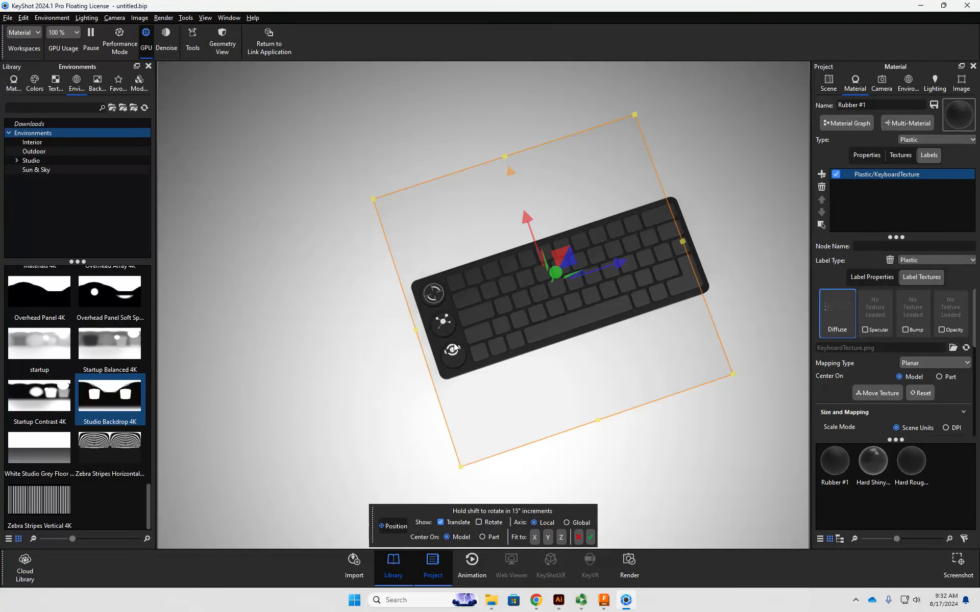
pyautogui.moveTo(460, 465); pyautogui.dragTo(452, 510)
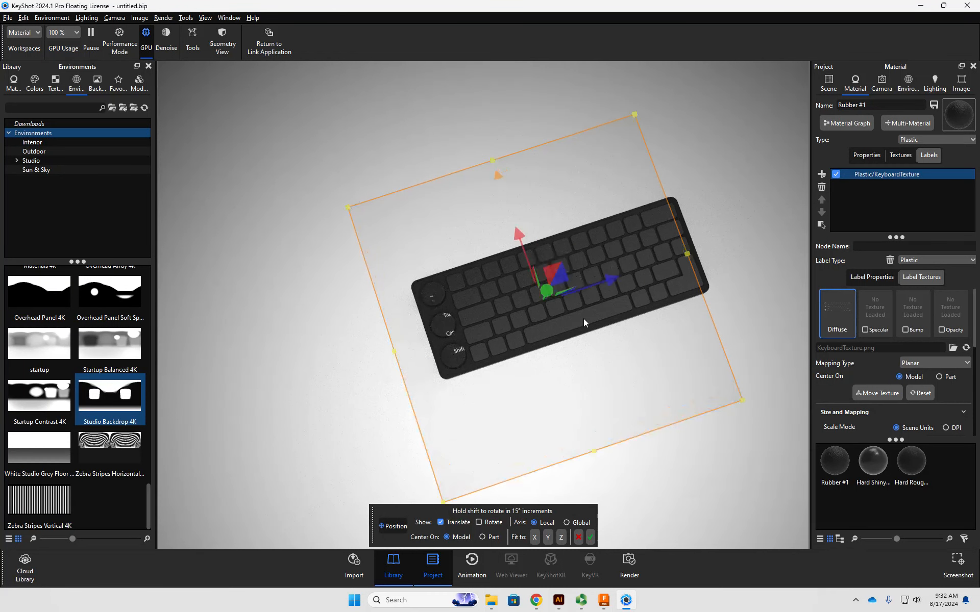
pyautogui.moveTo(559, 274); pyautogui.dragTo(578, 253)
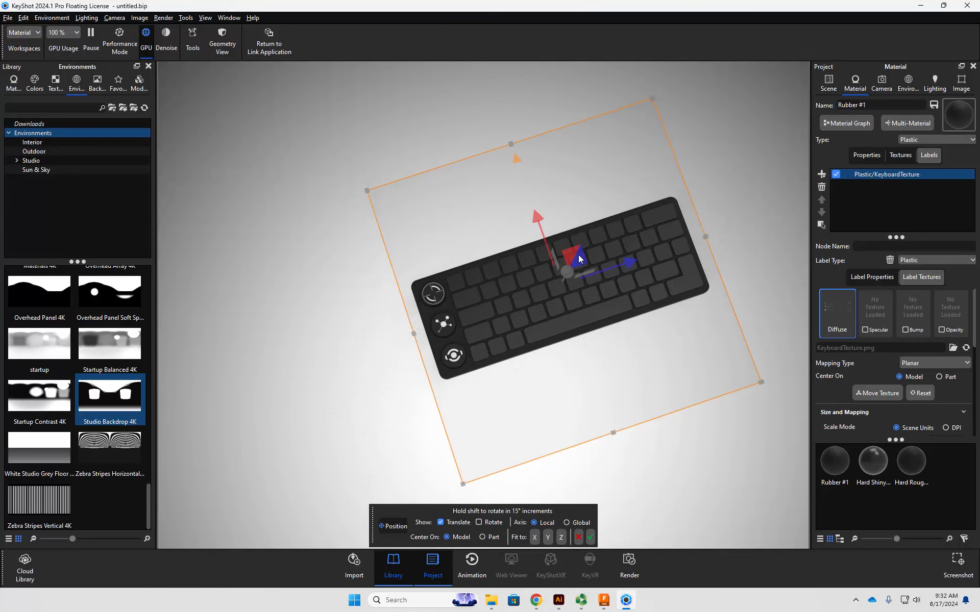
# - Check the knob icons up close and fine-tune the label position to center each icon on its knob
pyautogui.scroll(5, 454, 331)
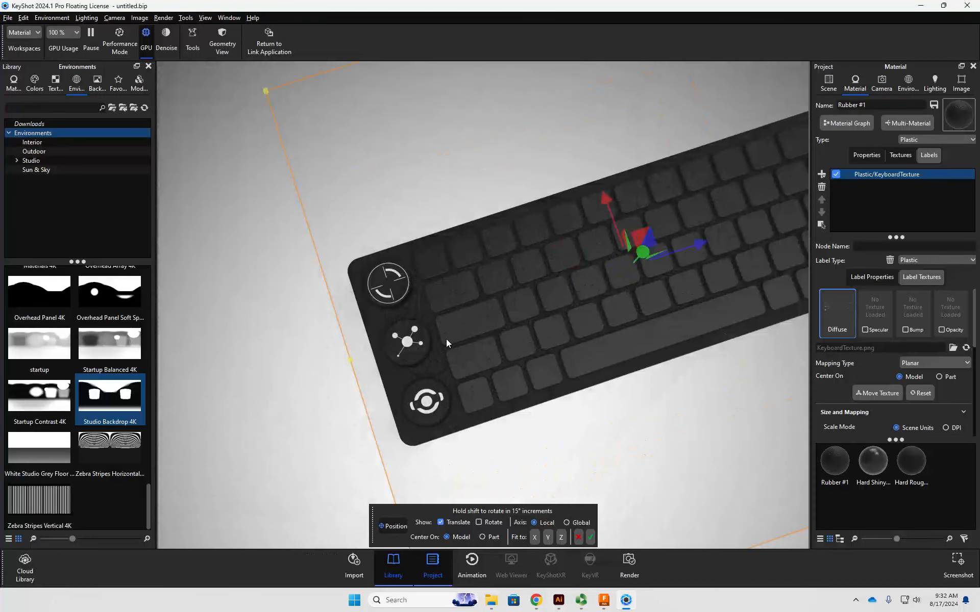
pyautogui.scroll(6, 446, 339)
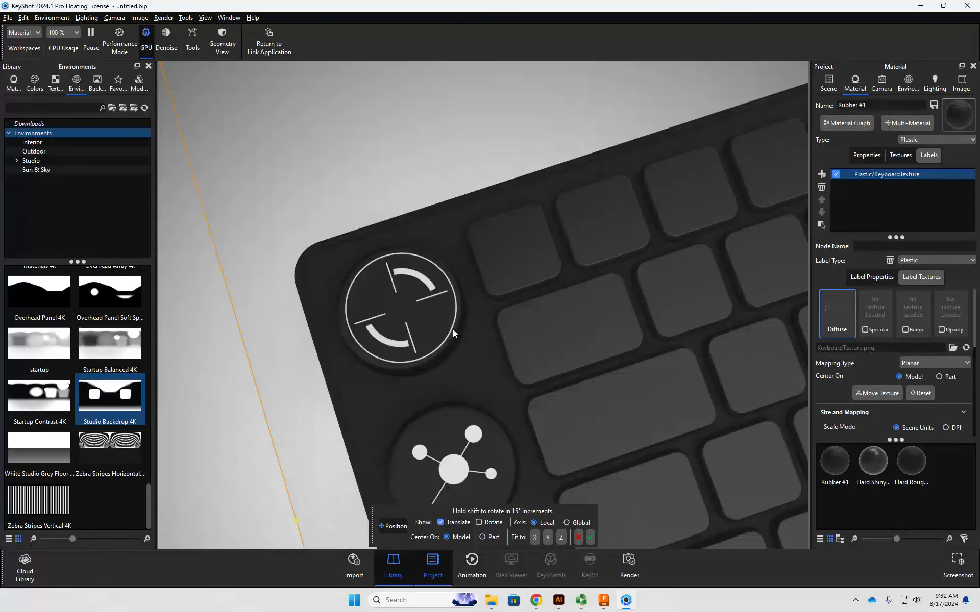
pyautogui.scroll(-6, 452, 329)
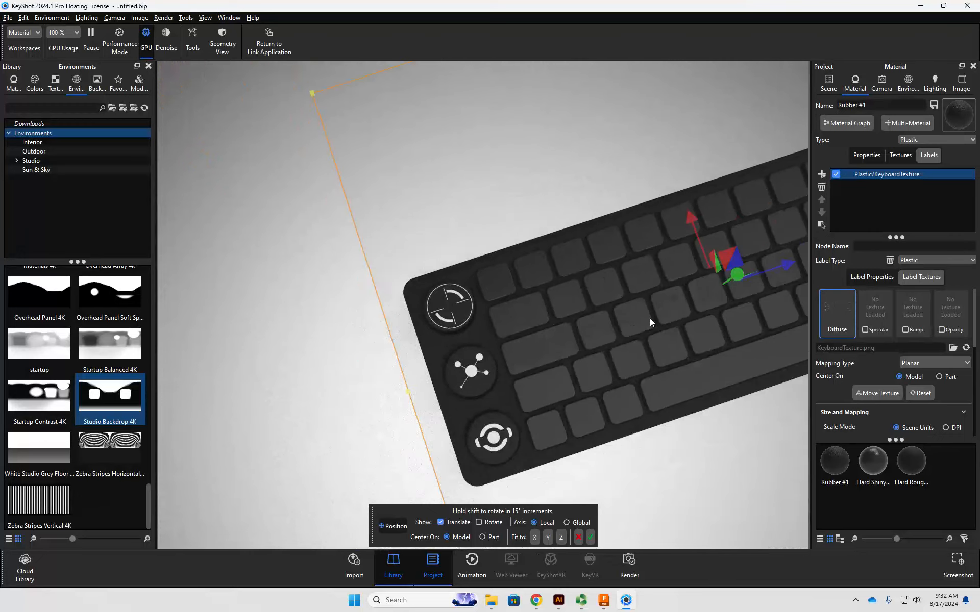
pyautogui.scroll(3, 544, 349)
pyautogui.moveTo(759, 281); pyautogui.dragTo(755, 276)
pyautogui.scroll(-3, 423, 302)
pyautogui.scroll(6, 430, 320)
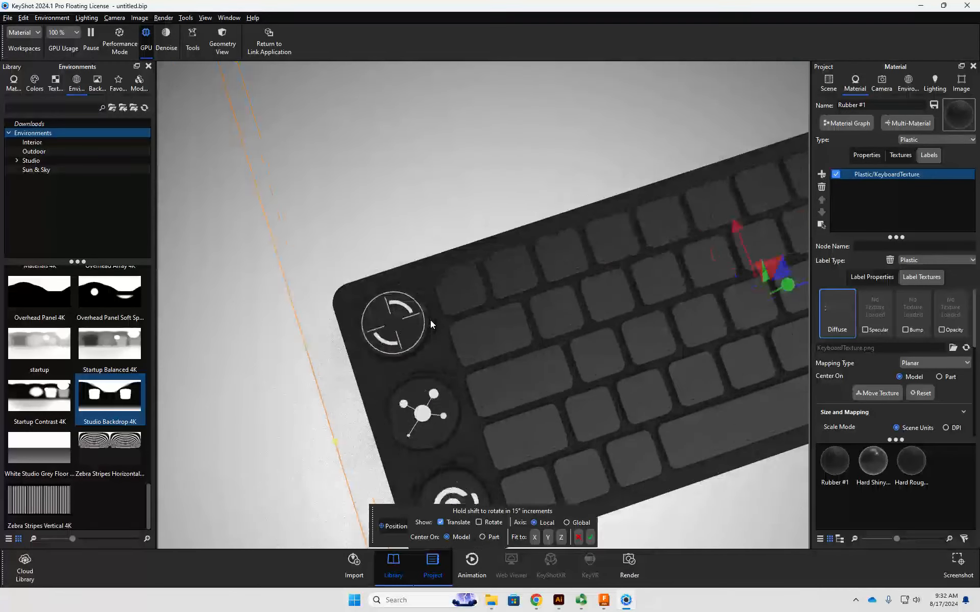
pyautogui.scroll(-2, 429, 320)
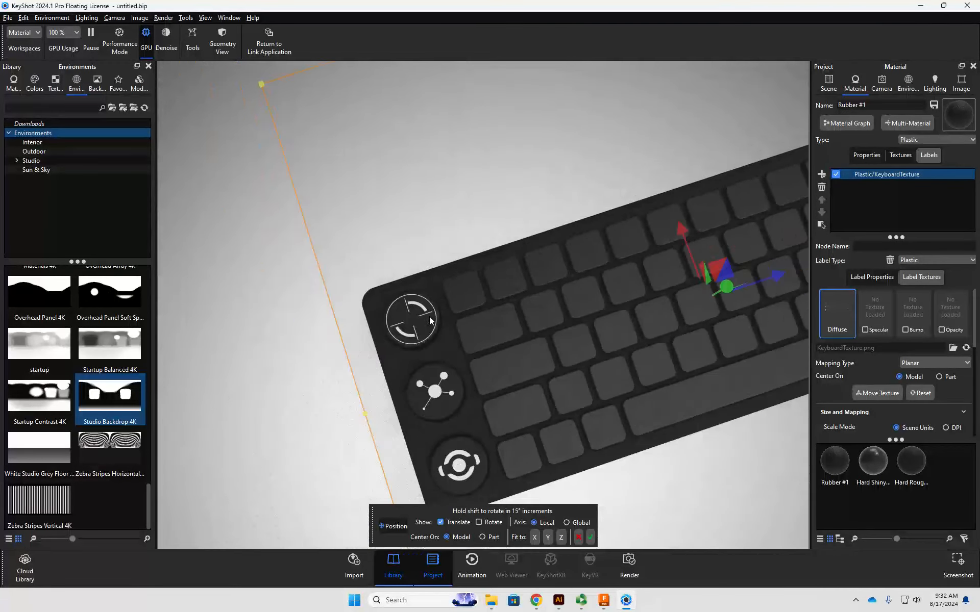
pyautogui.scroll(-4, 562, 370)
pyautogui.scroll(-1, 574, 364)
pyautogui.moveTo(592, 347); pyautogui.dragTo(449, 330, button='middle')
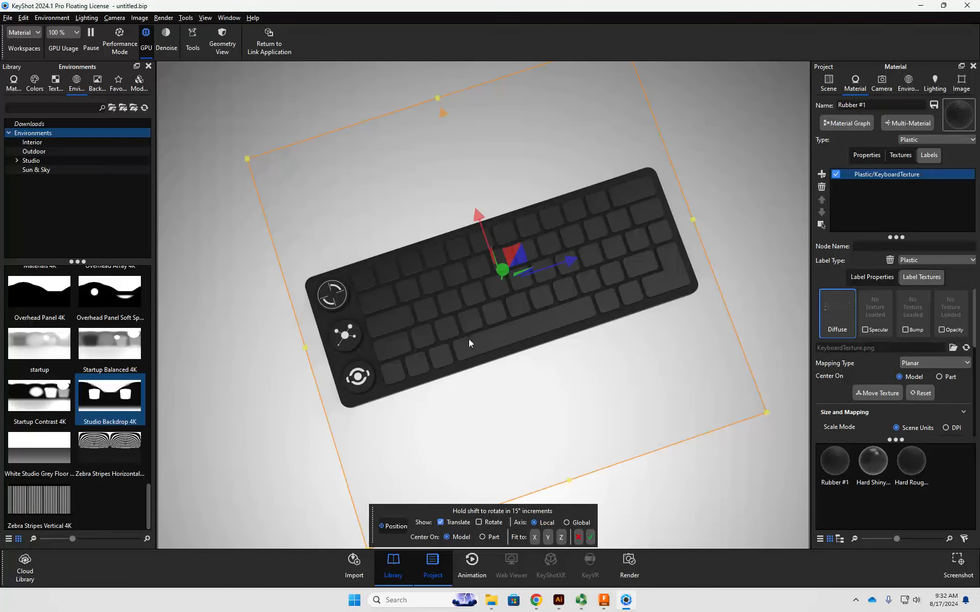
# - Add KeyboardTexture.png as a texture label on the keys' Hard Shiny Plastic Black #1 material
pyautogui.doubleClick(365, 275)
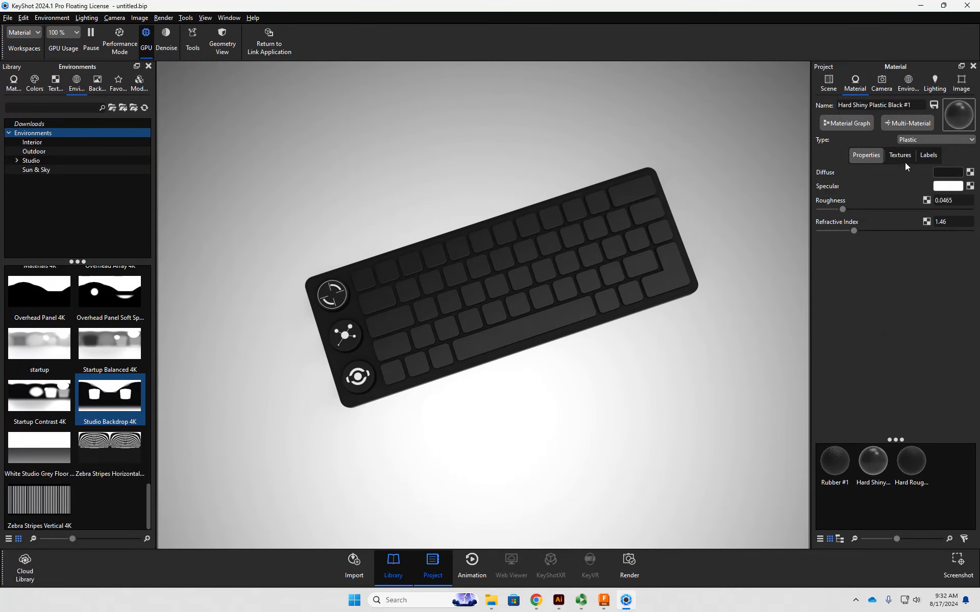
pyautogui.click(922, 154)
pyautogui.click(821, 175)
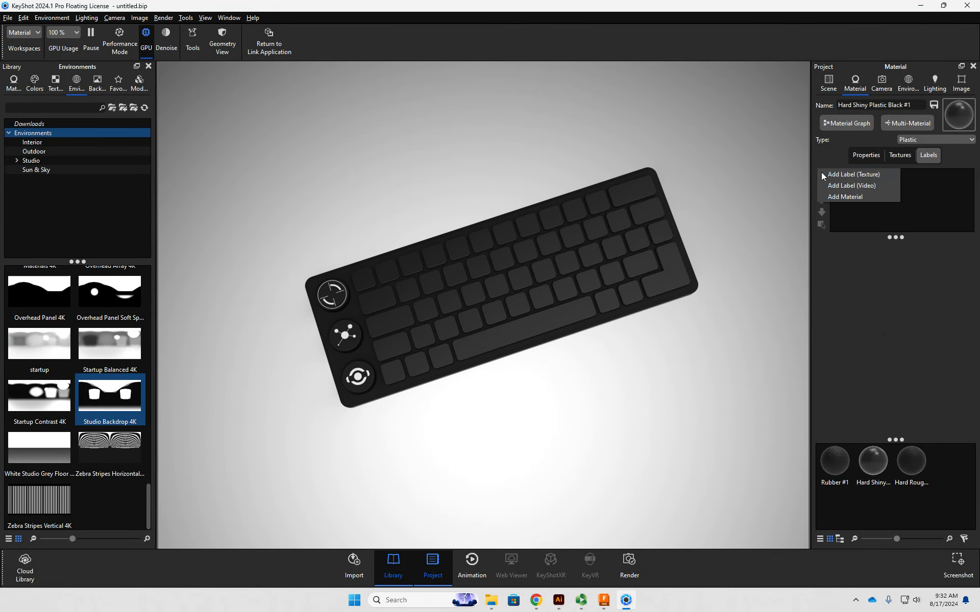
pyautogui.click(845, 175)
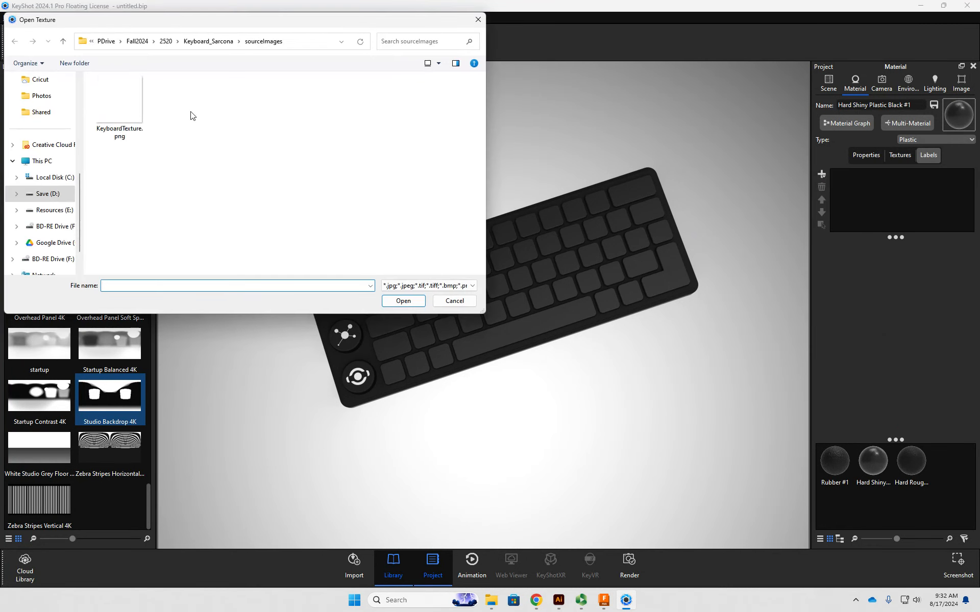
pyautogui.click(144, 113)
pyautogui.doubleClick(142, 112)
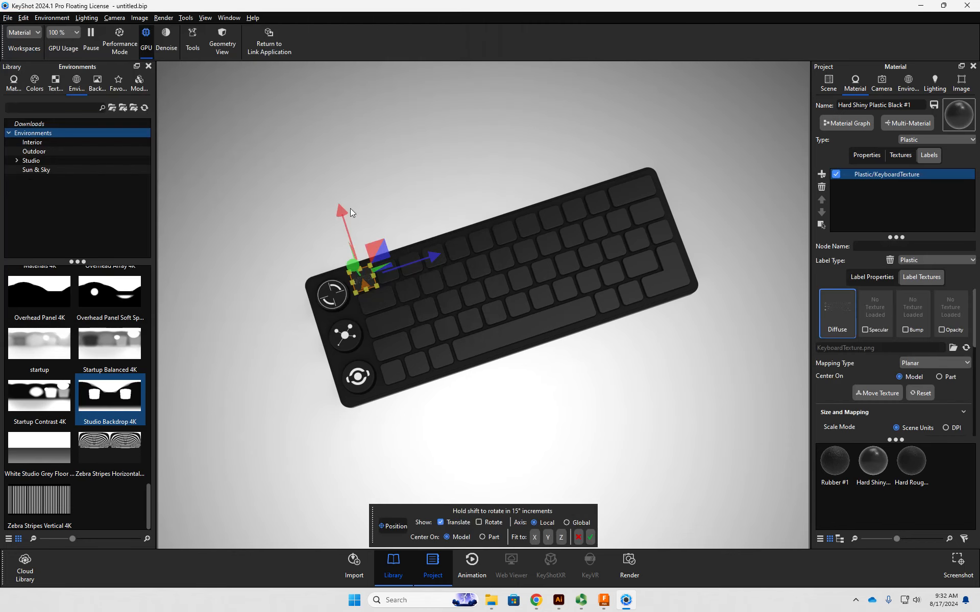
# - Enlarge the new key label and move it across the keyboard to spread the legends over the keys
pyautogui.scroll(5, 352, 280)
pyautogui.moveTo(272, 229); pyautogui.dragTo(811, 97)
pyautogui.scroll(-8, 544, 297)
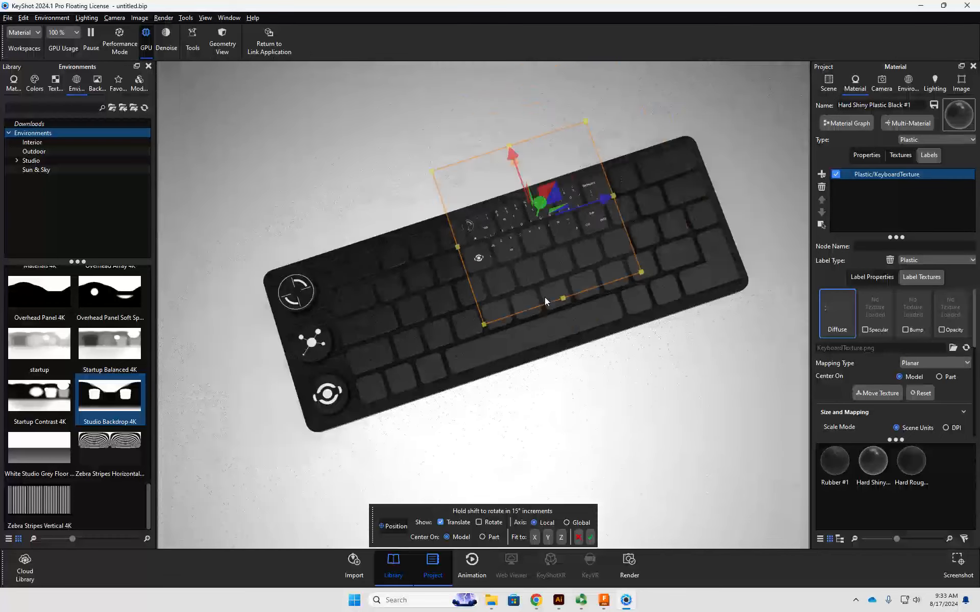
pyautogui.moveTo(478, 312); pyautogui.dragTo(375, 430)
pyautogui.moveTo(531, 327); pyautogui.dragTo(560, 308)
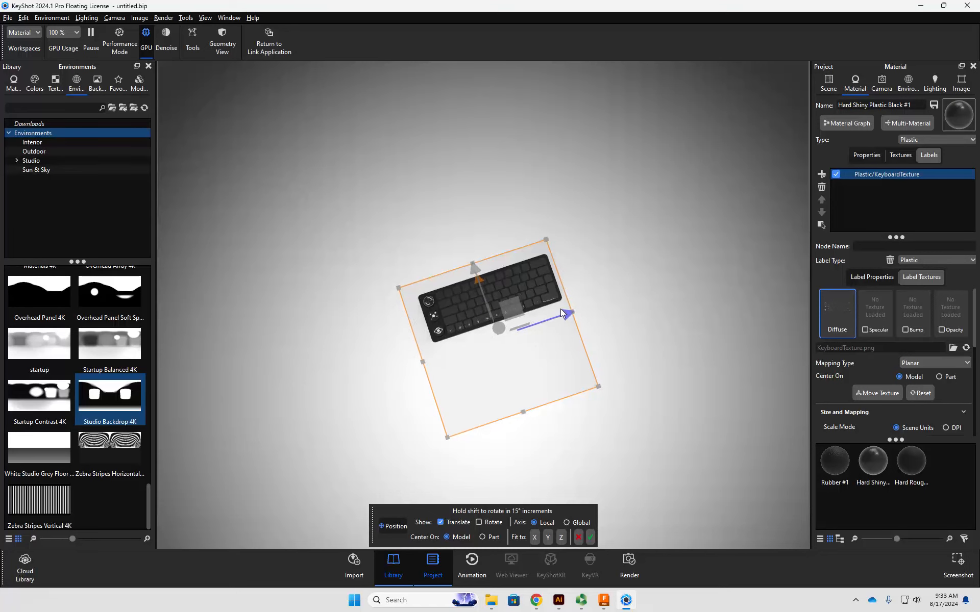
pyautogui.moveTo(480, 272); pyautogui.dragTo(464, 232)
pyautogui.scroll(5, 531, 260)
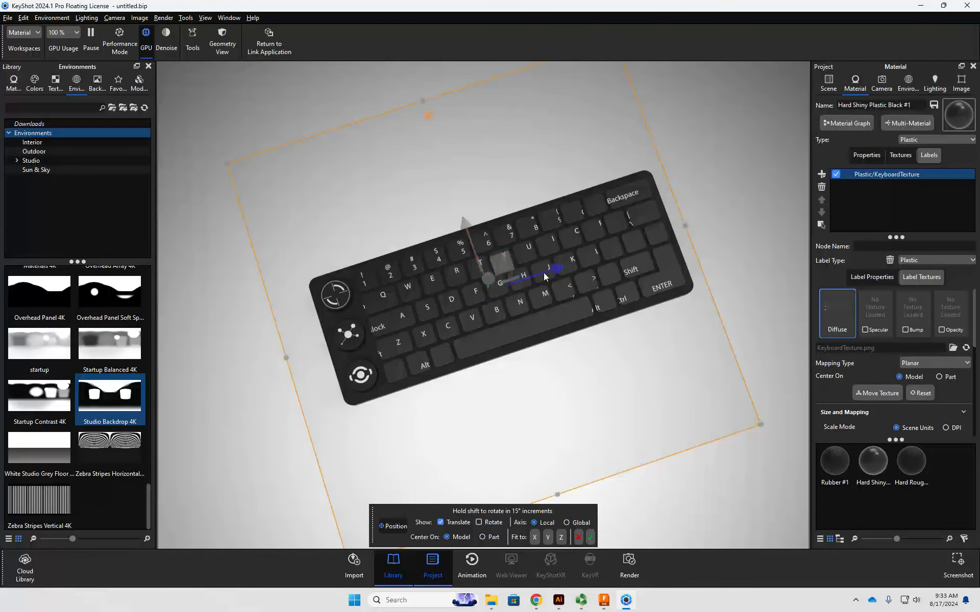
pyautogui.moveTo(545, 277); pyautogui.dragTo(564, 265)
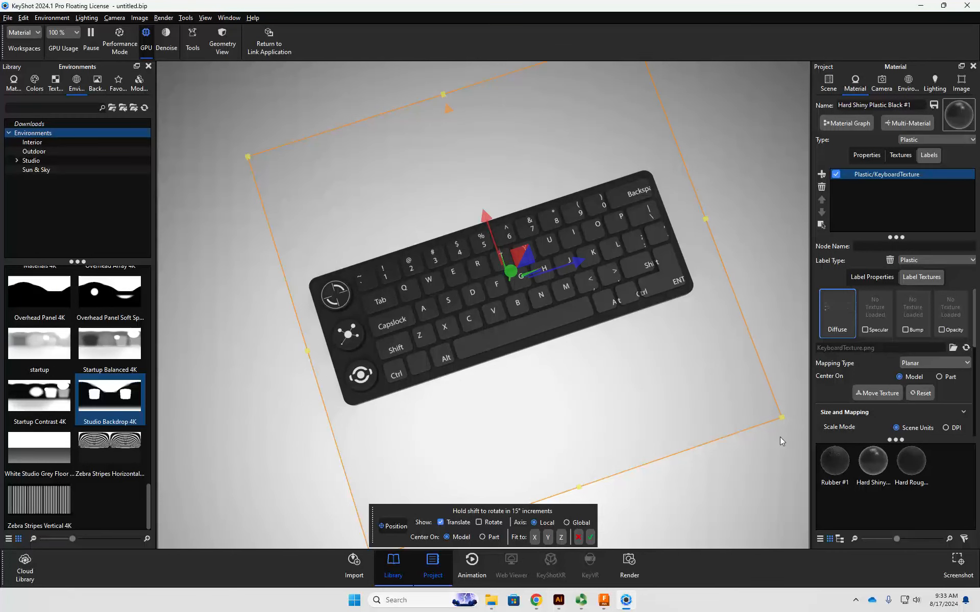
# - Shrink and nudge the key label to fit each legend on its keycap, and accept the placement
pyautogui.moveTo(782, 414); pyautogui.dragTo(760, 401)
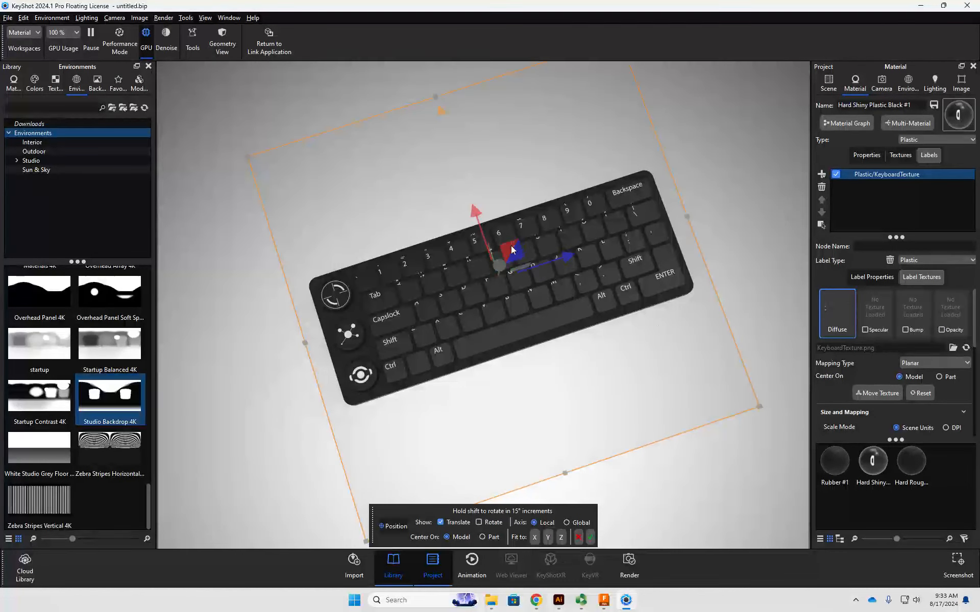
pyautogui.moveTo(511, 250); pyautogui.dragTo(517, 254)
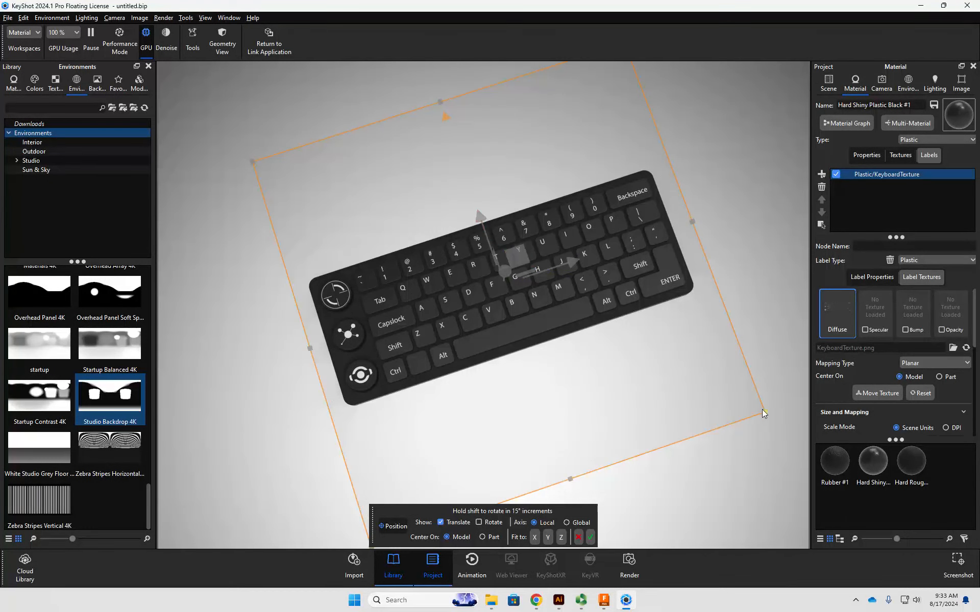
pyautogui.moveTo(764, 412); pyautogui.dragTo(754, 407)
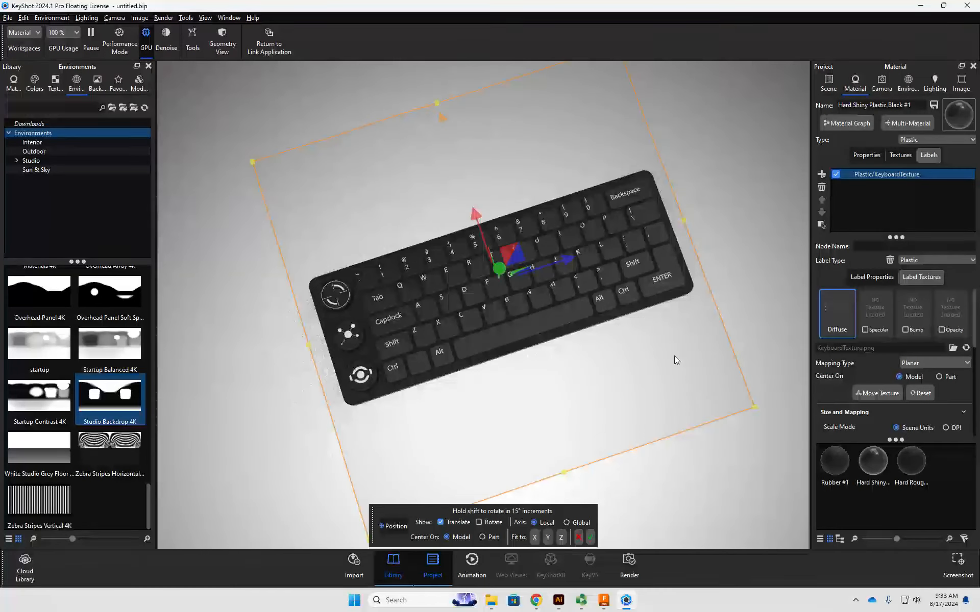
pyautogui.moveTo(519, 256); pyautogui.dragTo(522, 253)
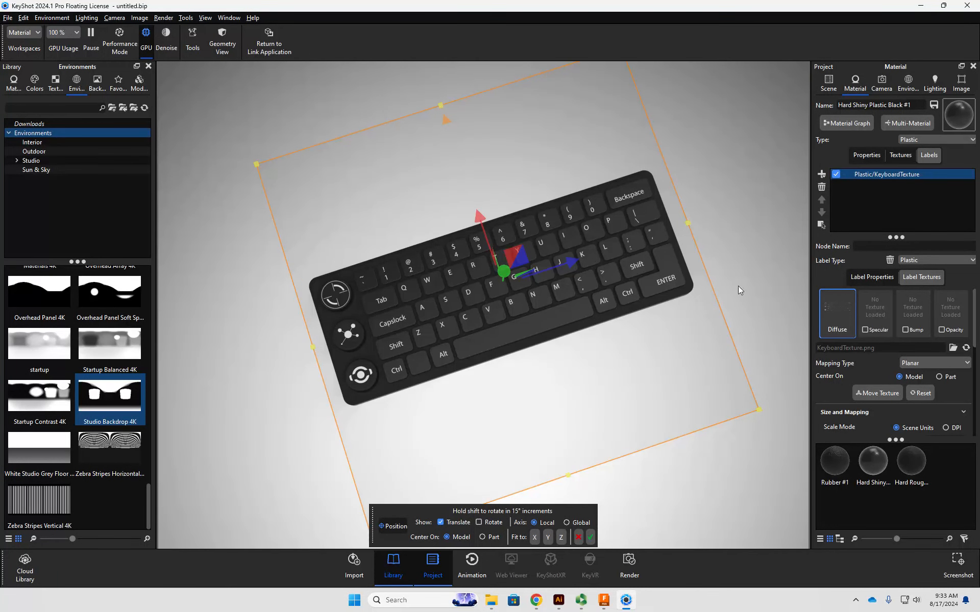
pyautogui.click(591, 537)
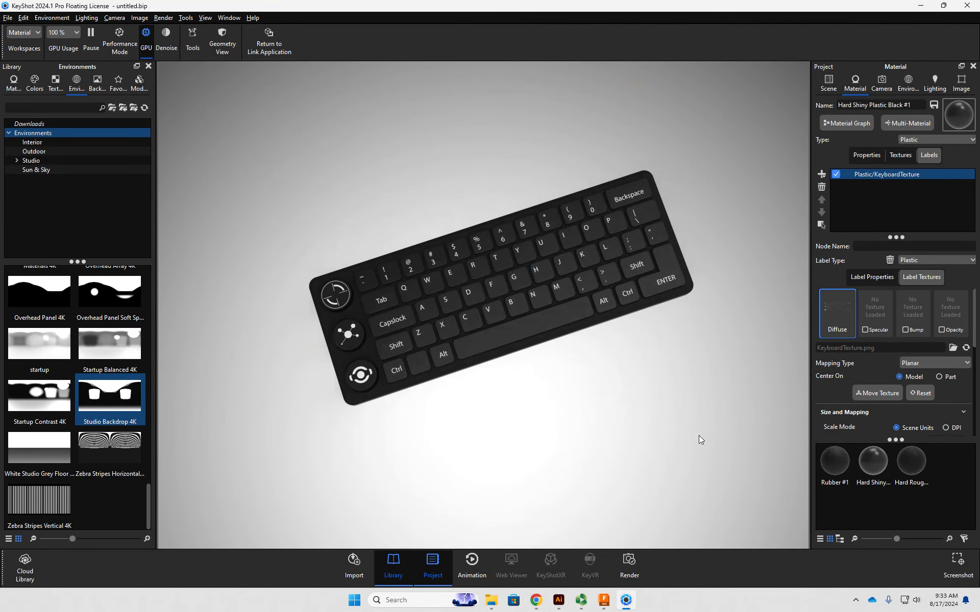
# - Examine the key legends and knob icons from above and from a low close-up angle
pyautogui.scroll(-1, 857, 364)
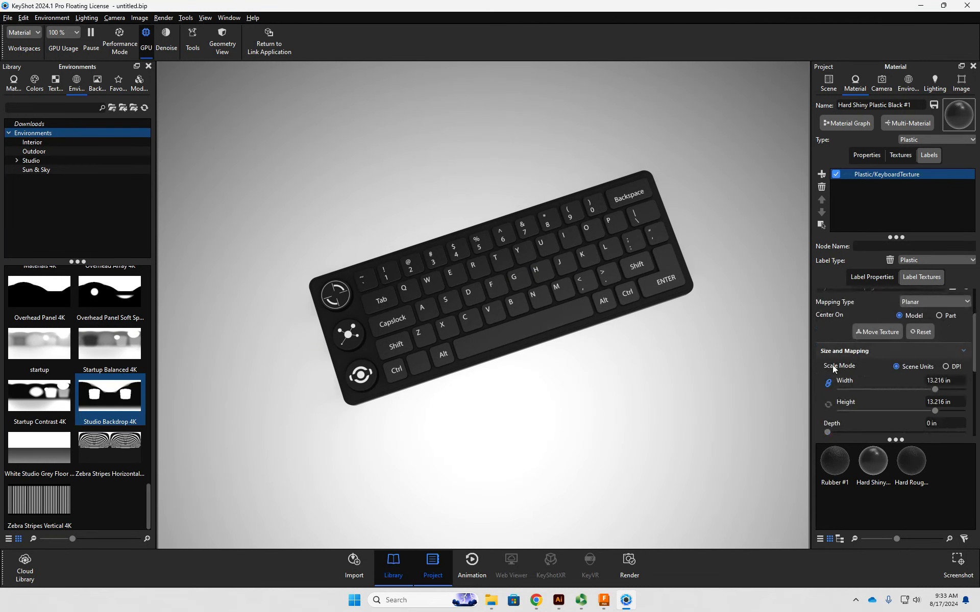
pyautogui.scroll(1, 874, 313)
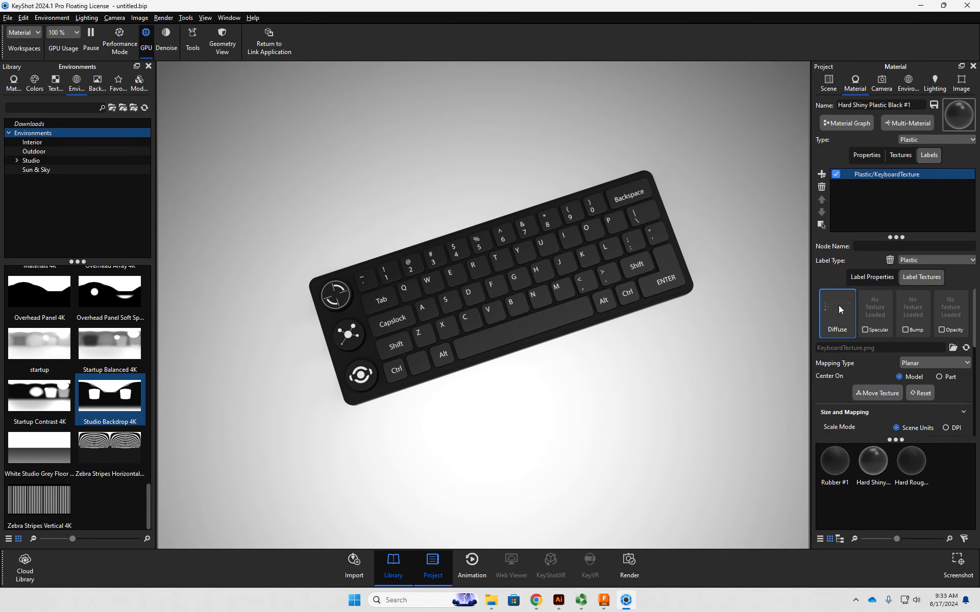
pyautogui.scroll(-3, 622, 395)
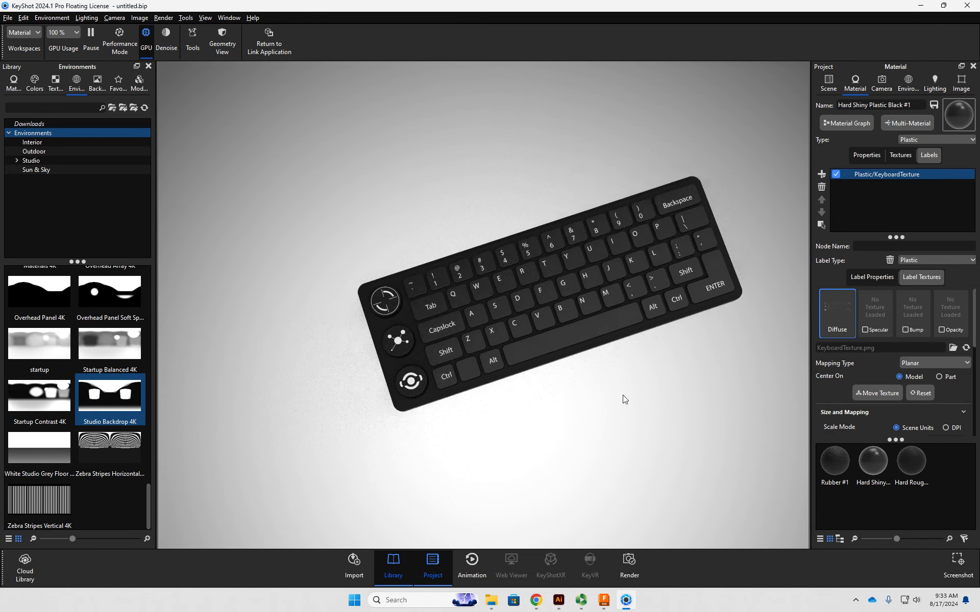
pyautogui.scroll(6, 557, 407)
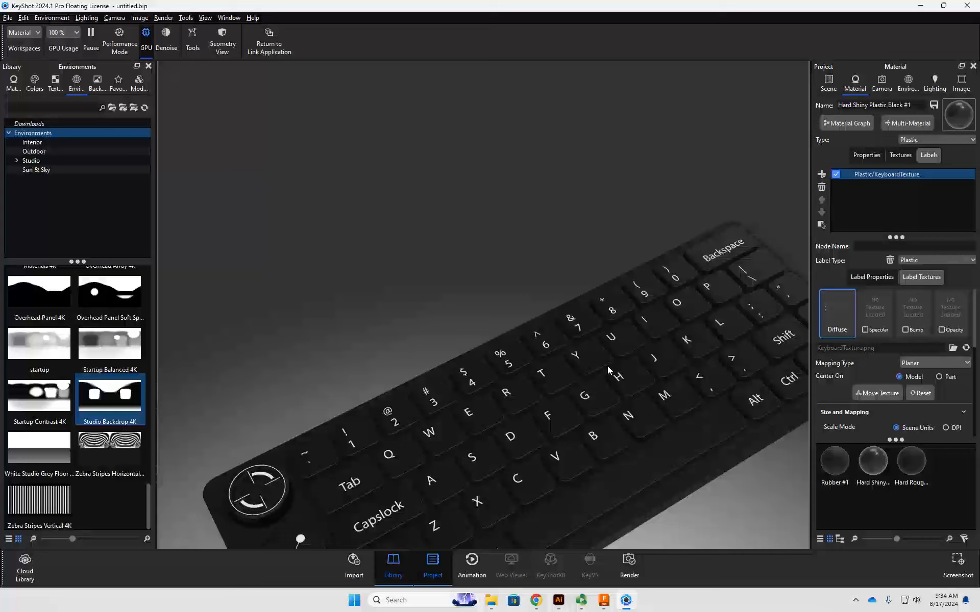
pyautogui.moveTo(606, 332); pyautogui.dragTo(553, 257, button='middle')
pyautogui.scroll(-4, 489, 377)
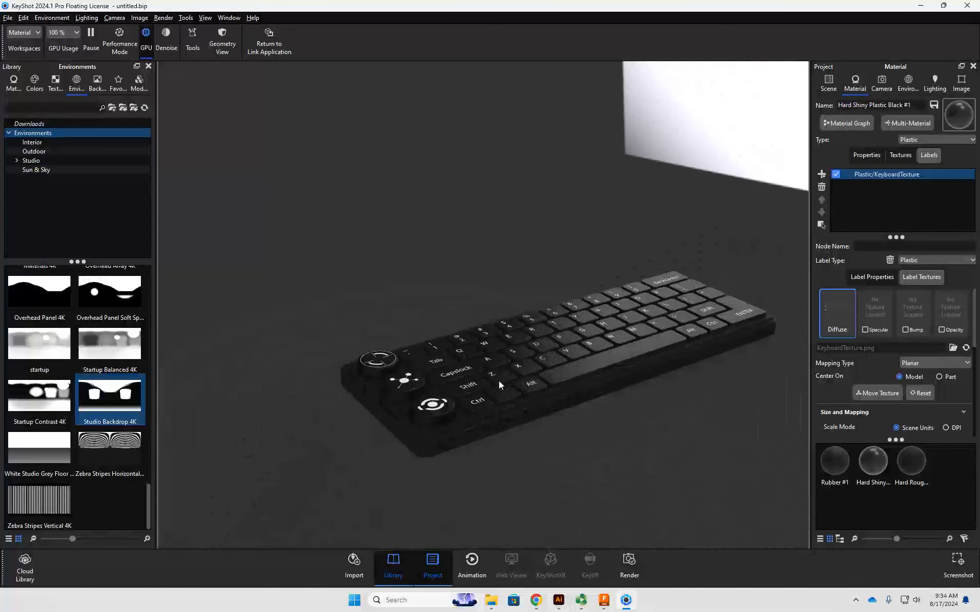
pyautogui.scroll(5, 529, 392)
pyautogui.moveTo(528, 392); pyautogui.dragTo(470, 253)
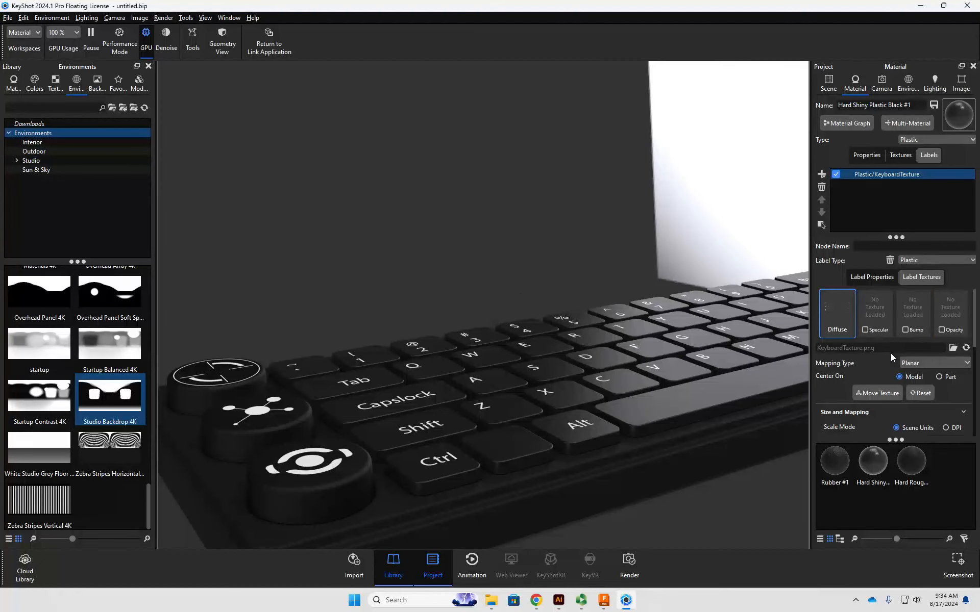
# - Try a roughness of about 0.264 on the key label and return it to 0
pyautogui.click(874, 277)
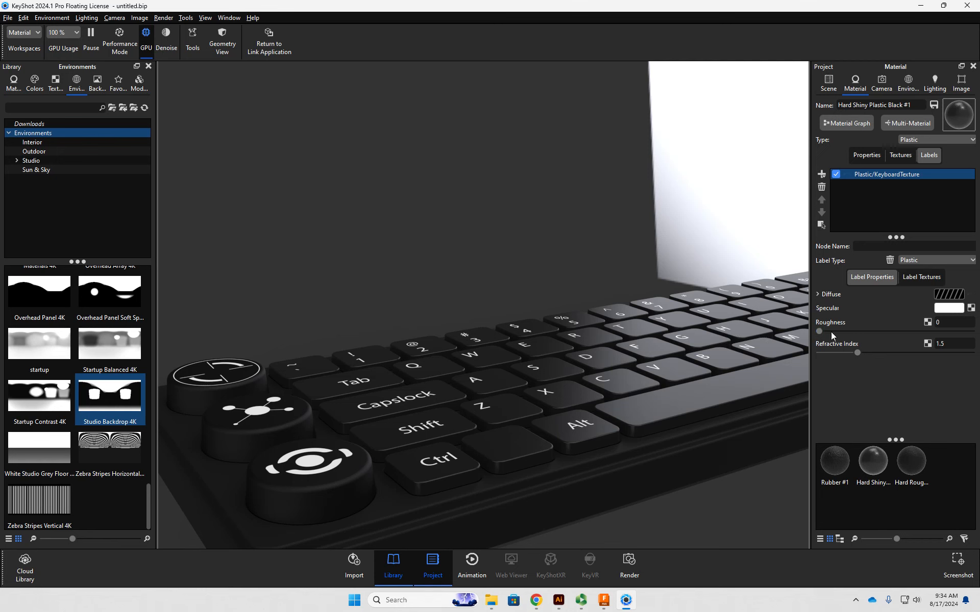
pyautogui.moveTo(820, 331); pyautogui.dragTo(956, 333)
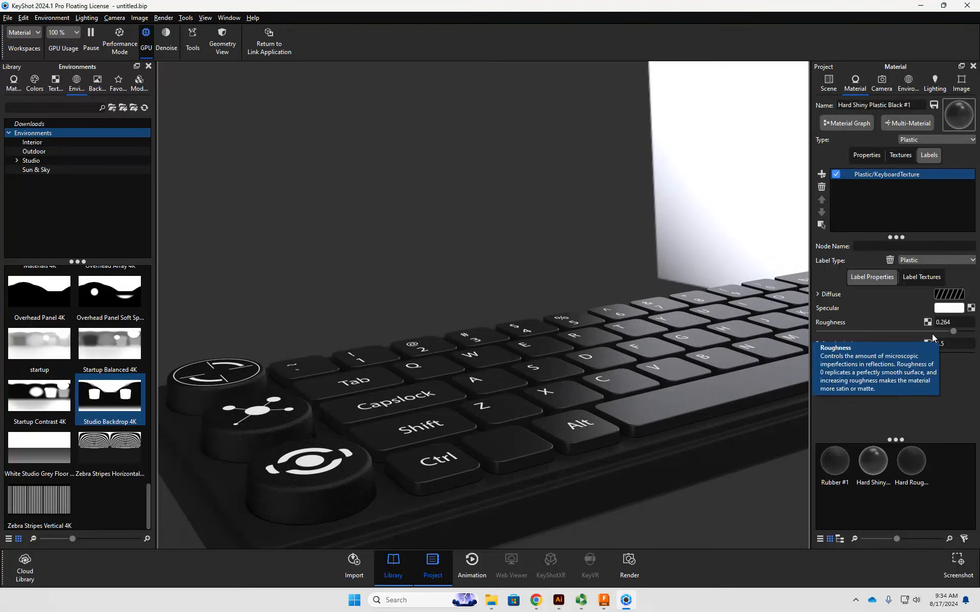
pyautogui.moveTo(948, 331); pyautogui.dragTo(789, 339)
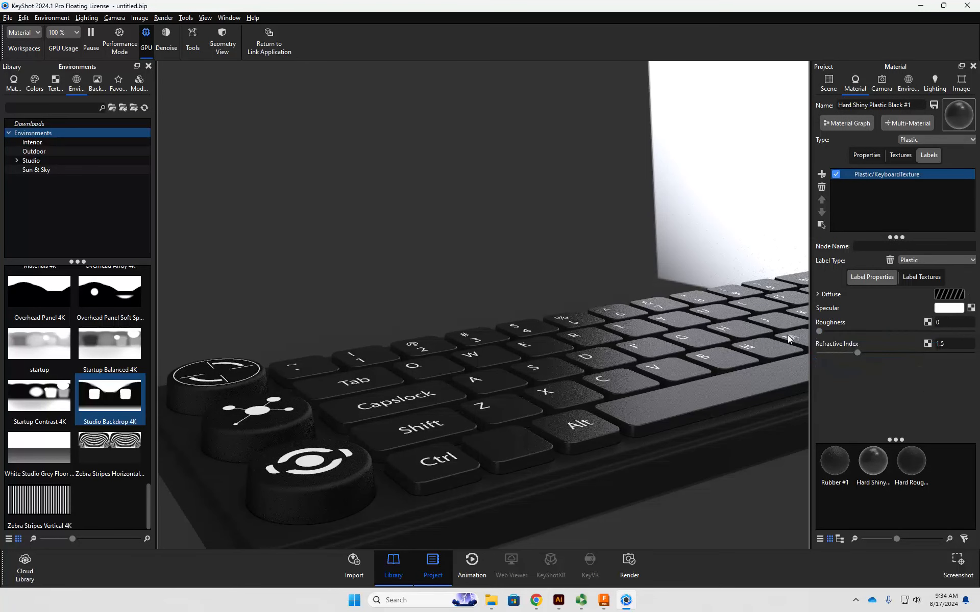
# - Open the label on the knobs' Rubber #1 material and set its refractive index to about 2.224
pyautogui.doubleClick(307, 488)
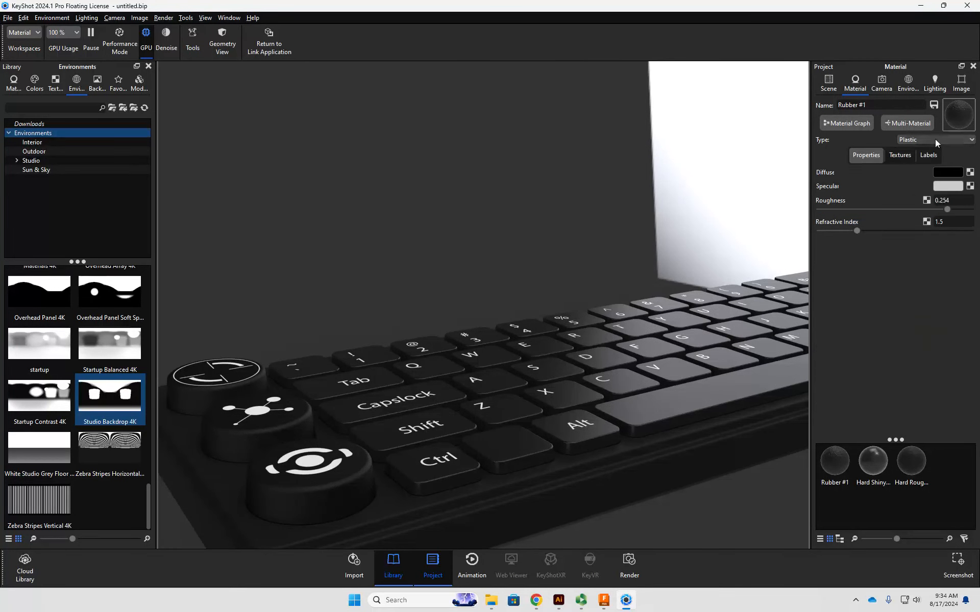
pyautogui.click(929, 156)
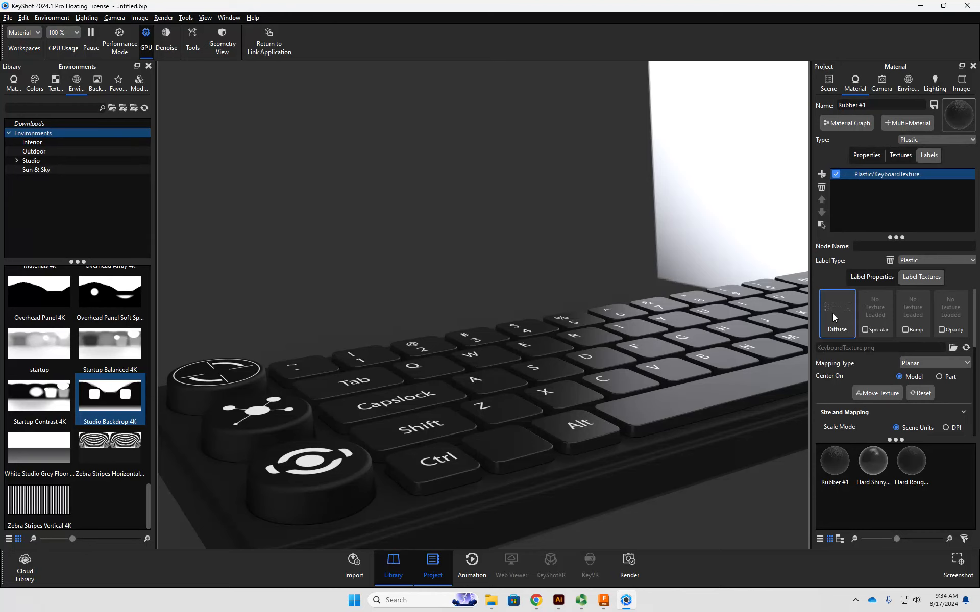
pyautogui.click(860, 277)
pyautogui.moveTo(402, 306); pyautogui.dragTo(650, 250)
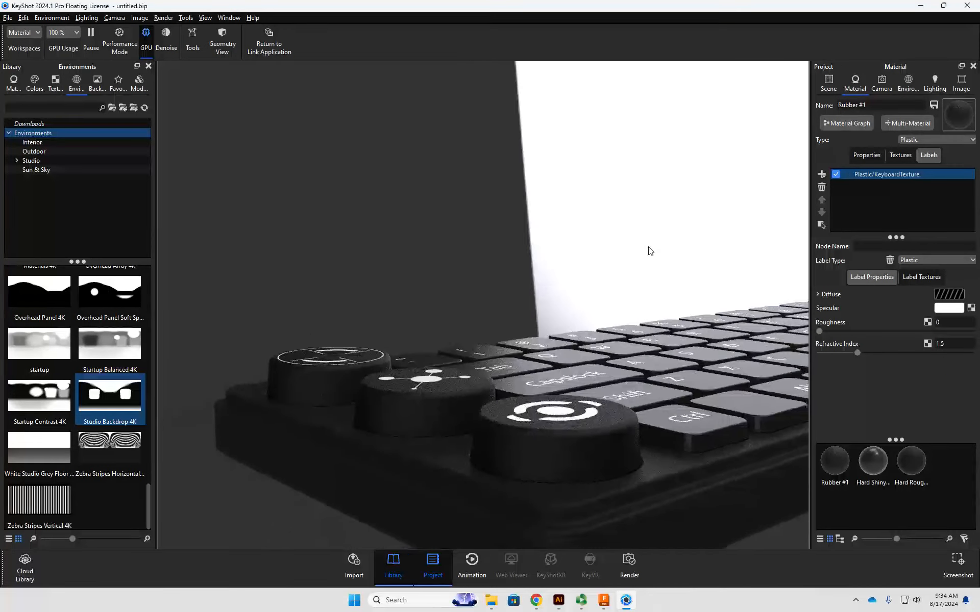
pyautogui.moveTo(821, 330)
pyautogui.mouseDown()
pyautogui.moveTo(911, 332)
pyautogui.moveTo(803, 334)
pyautogui.mouseUp()
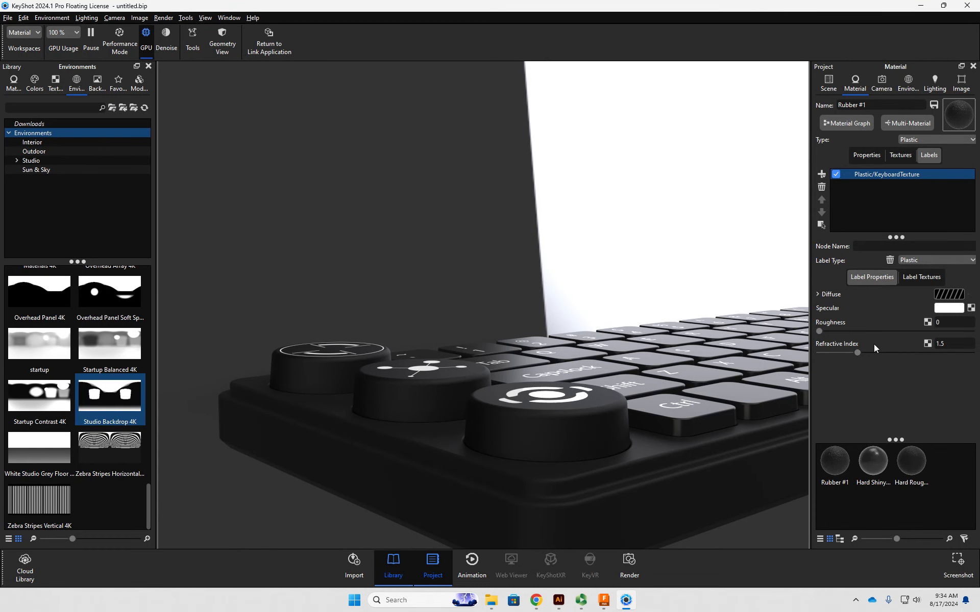
pyautogui.moveTo(856, 353); pyautogui.dragTo(913, 352)
# - Turn on color blending for the knob label's texture and check the knob icons up close
pyautogui.click(918, 276)
pyautogui.scroll(-3, 845, 385)
pyautogui.scroll(-4, 853, 388)
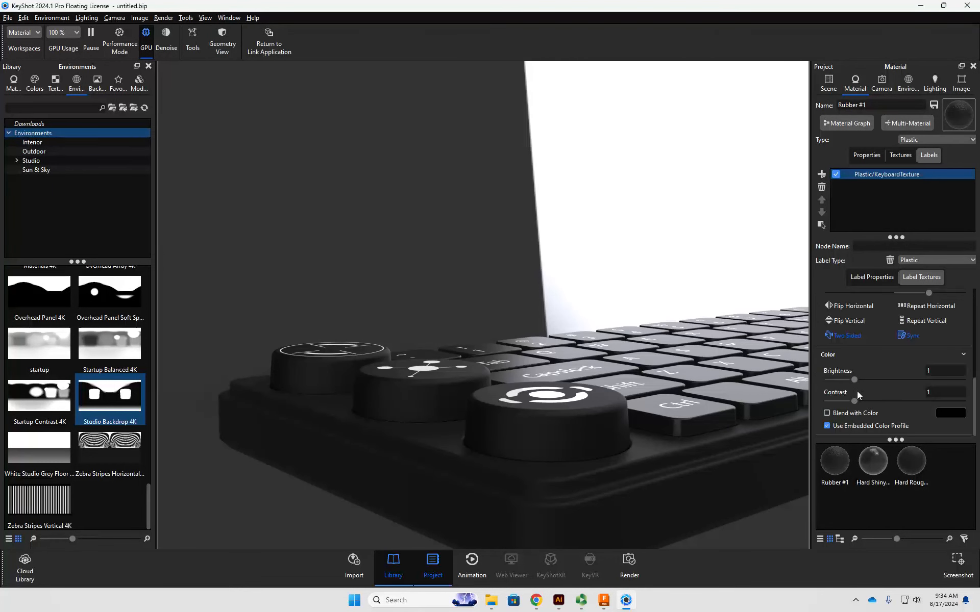
pyautogui.click(850, 414)
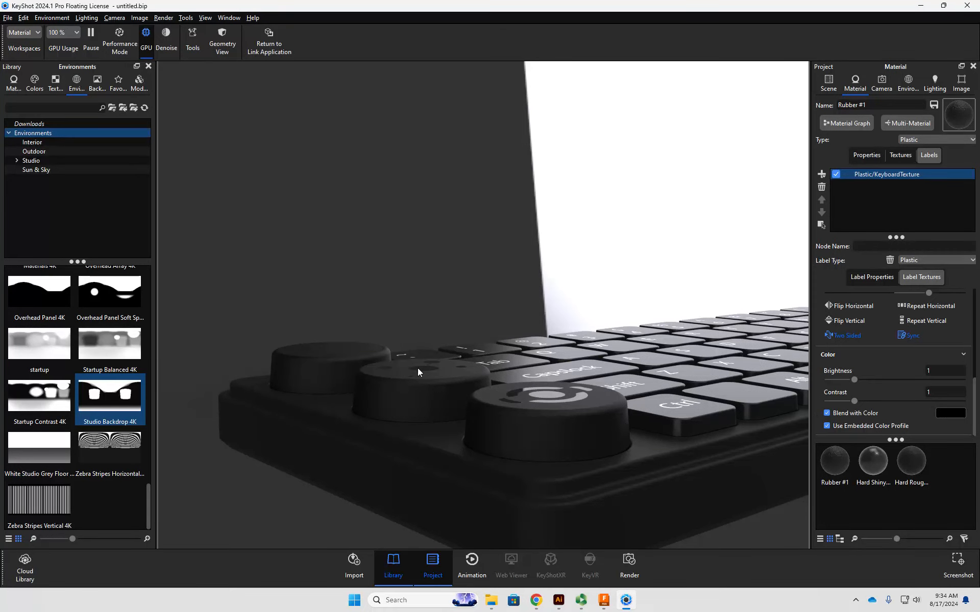
pyautogui.moveTo(468, 309)
pyautogui.mouseDown()
pyautogui.moveTo(456, 321)
pyautogui.moveTo(448, 397)
pyautogui.moveTo(440, 348)
pyautogui.moveTo(459, 314)
pyautogui.mouseUp()
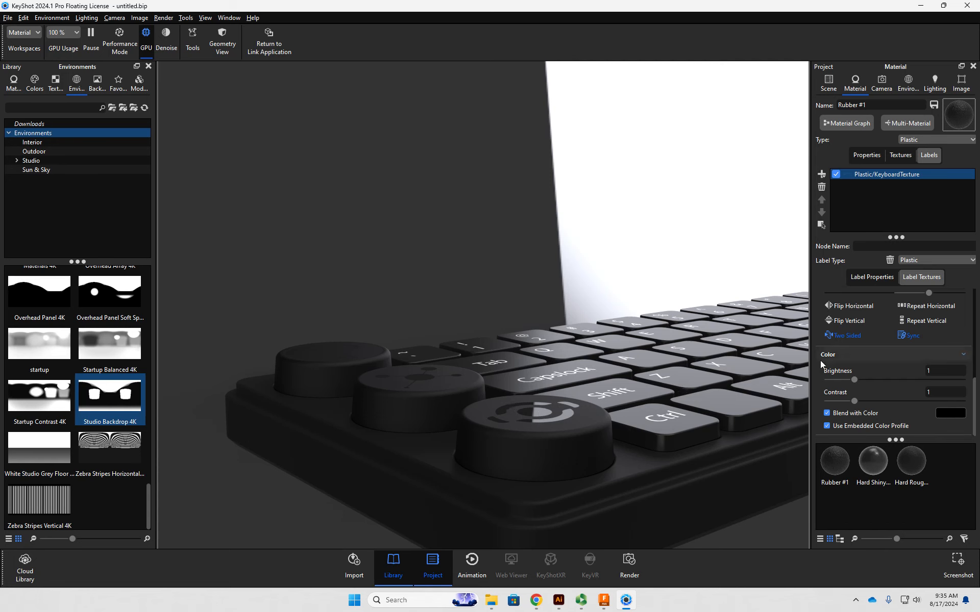
# - Set the knob label's roughness to about 0.039 and view the knobs from above
pyautogui.click(882, 277)
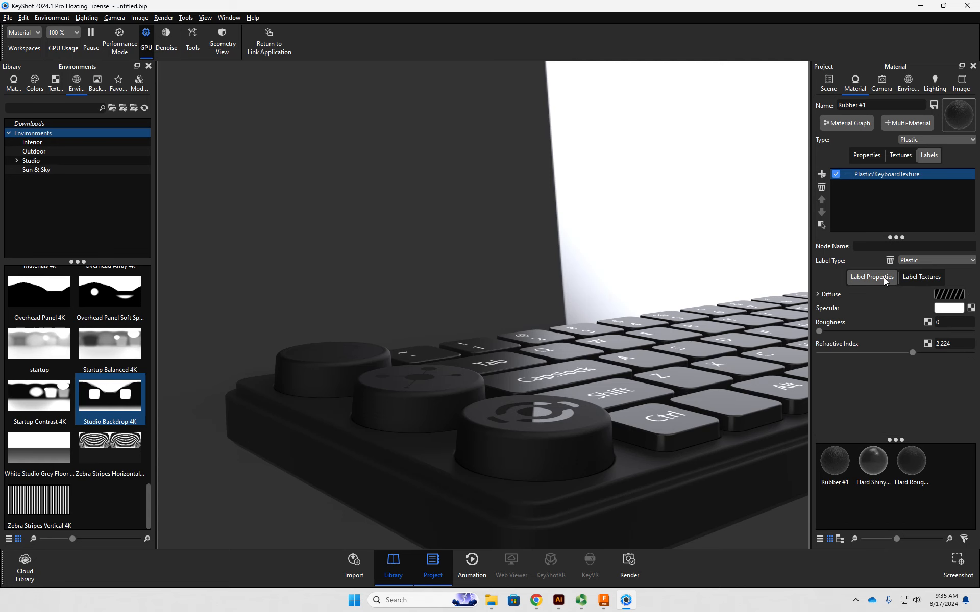
pyautogui.moveTo(819, 331); pyautogui.dragTo(839, 332)
pyautogui.moveTo(482, 281); pyautogui.dragTo(430, 412)
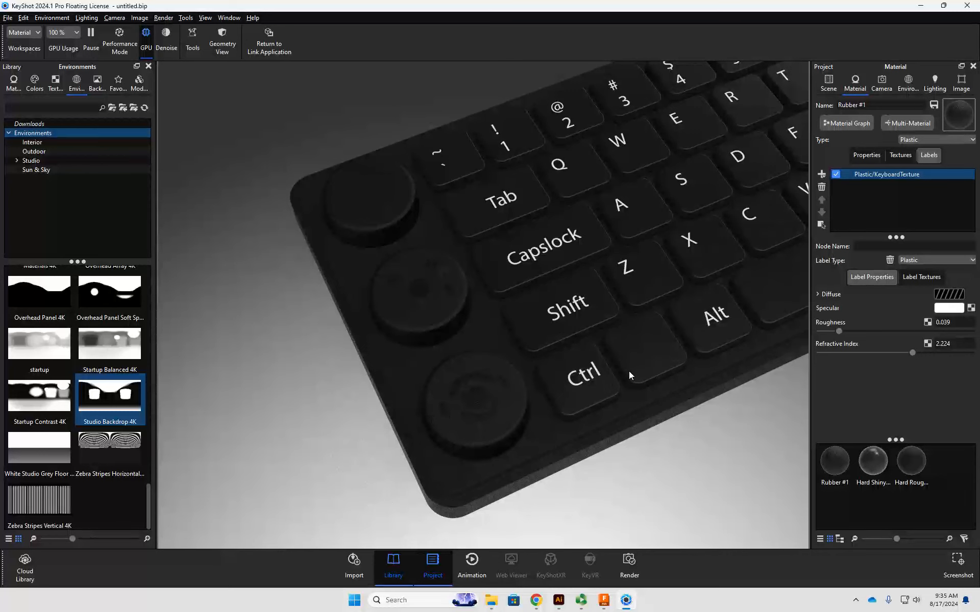
# - Change the knob label's blend color from black to a dark grey and accept it
pyautogui.click(916, 277)
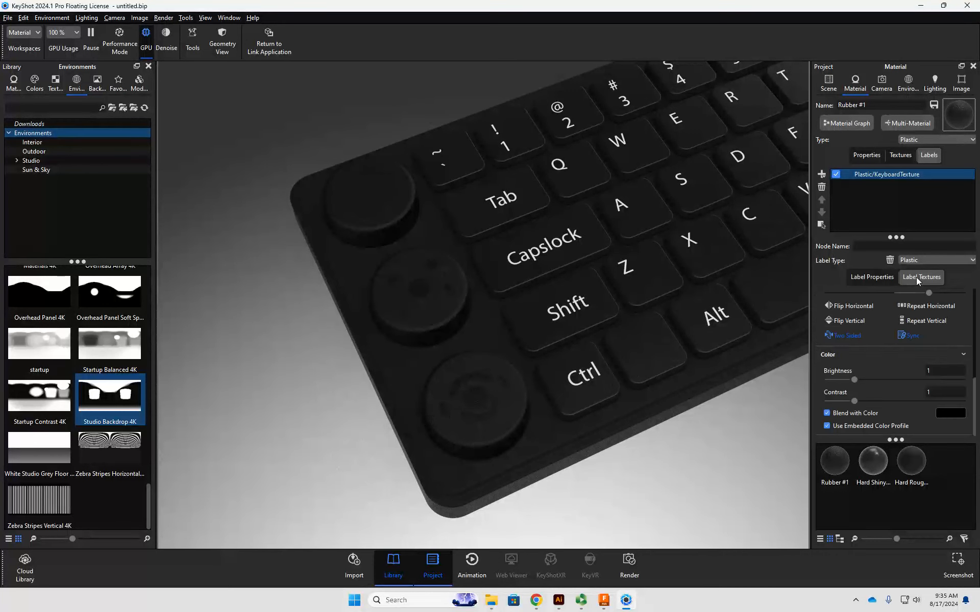
pyautogui.click(936, 411)
pyautogui.moveTo(850, 415); pyautogui.dragTo(876, 415)
pyautogui.moveTo(686, 397); pyautogui.dragTo(668, 375)
pyautogui.scroll(-2, 667, 374)
pyautogui.moveTo(667, 375); pyautogui.dragTo(482, 457, button='middle')
pyautogui.click(955, 572)
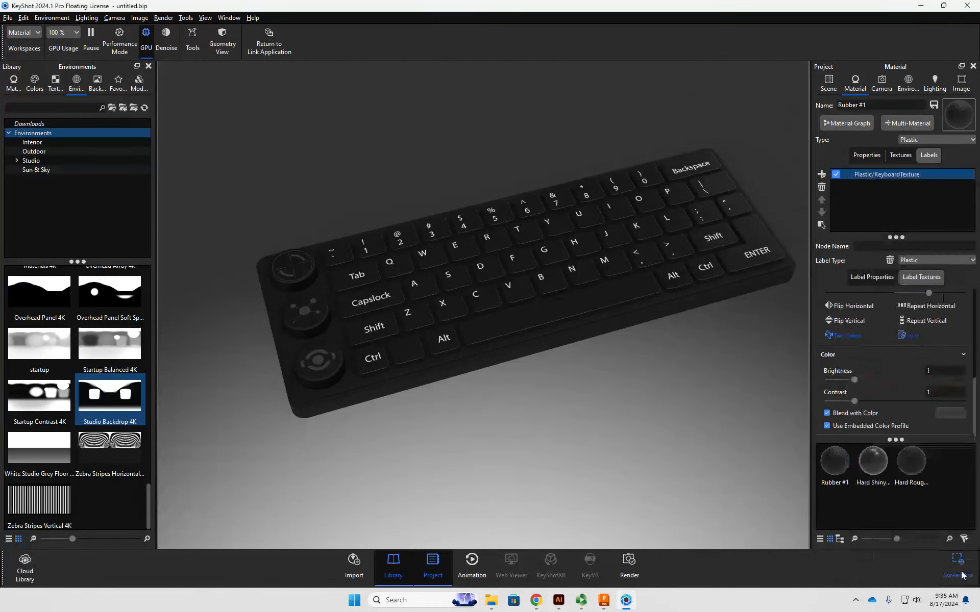
# - Enable color blending on the Hard Shiny Plastic Black #1 key label and set the blend color to a muted grey-teal
pyautogui.doubleClick(608, 261)
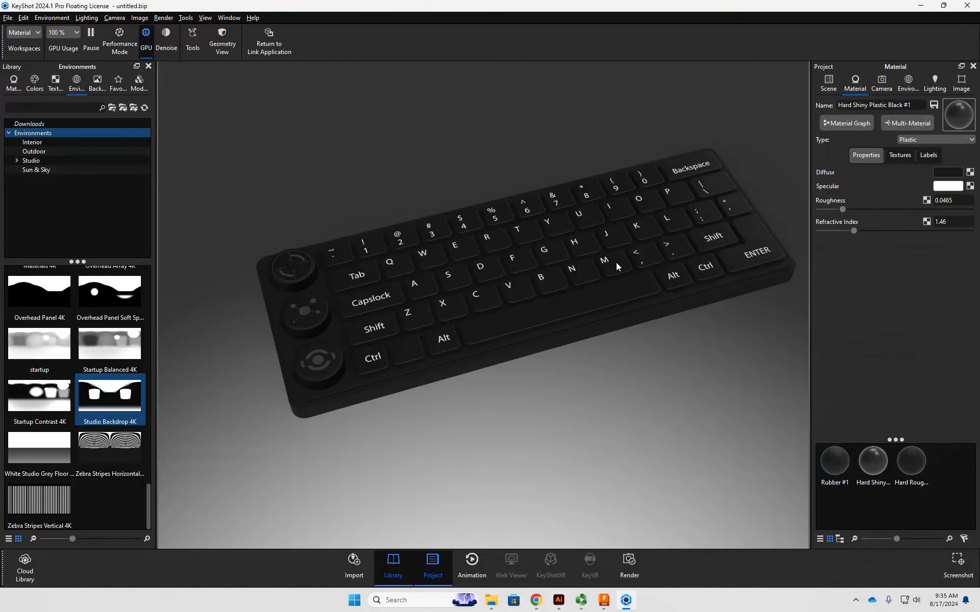
pyautogui.click(926, 155)
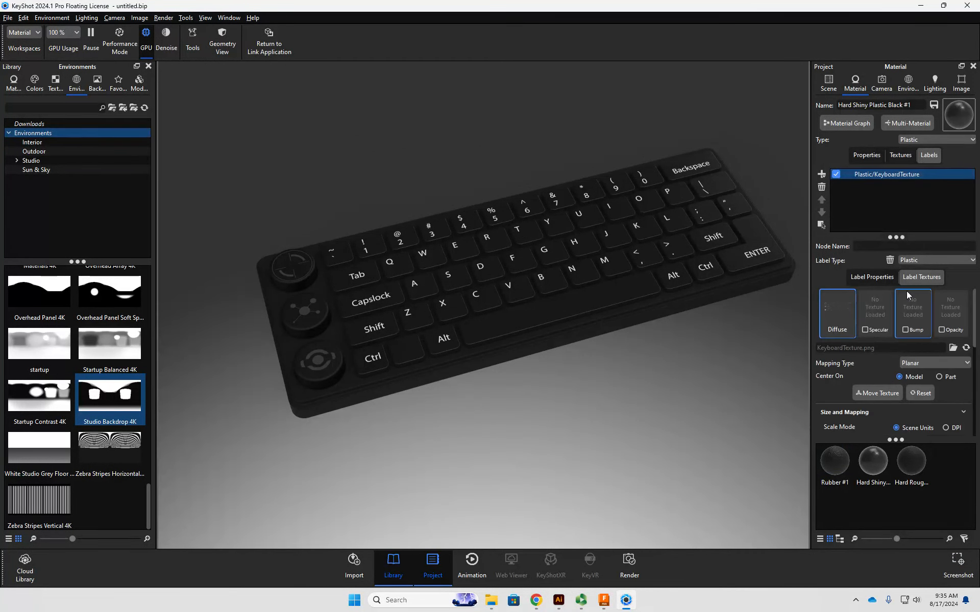
pyautogui.scroll(-5, 846, 368)
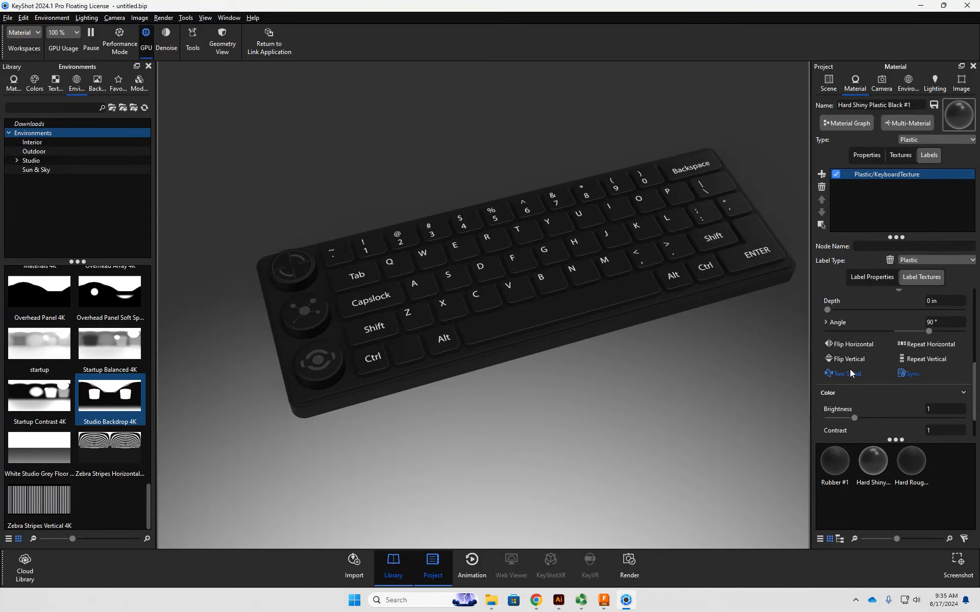
pyautogui.click(861, 413)
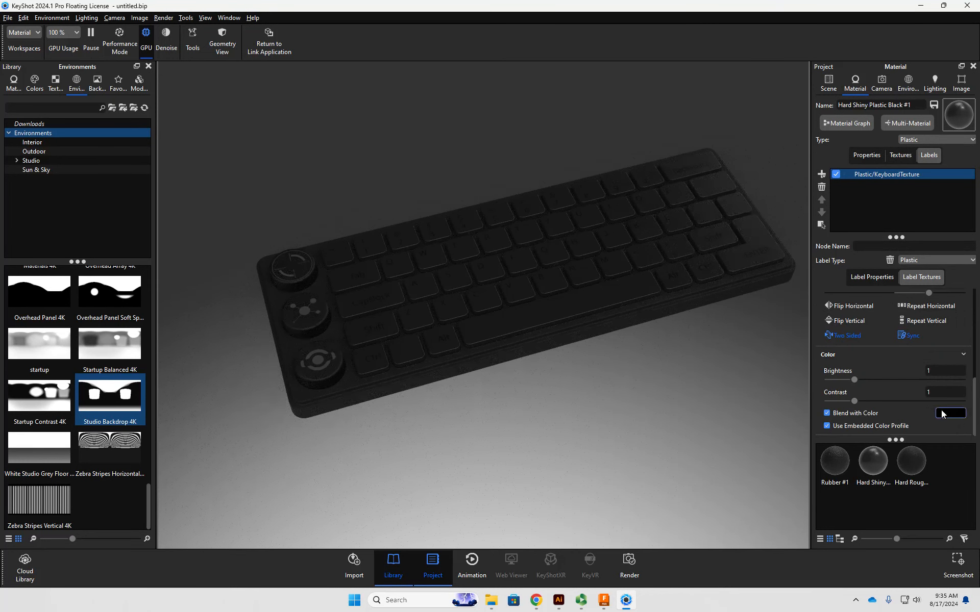
pyautogui.click(948, 413)
pyautogui.moveTo(860, 415); pyautogui.dragTo(896, 418)
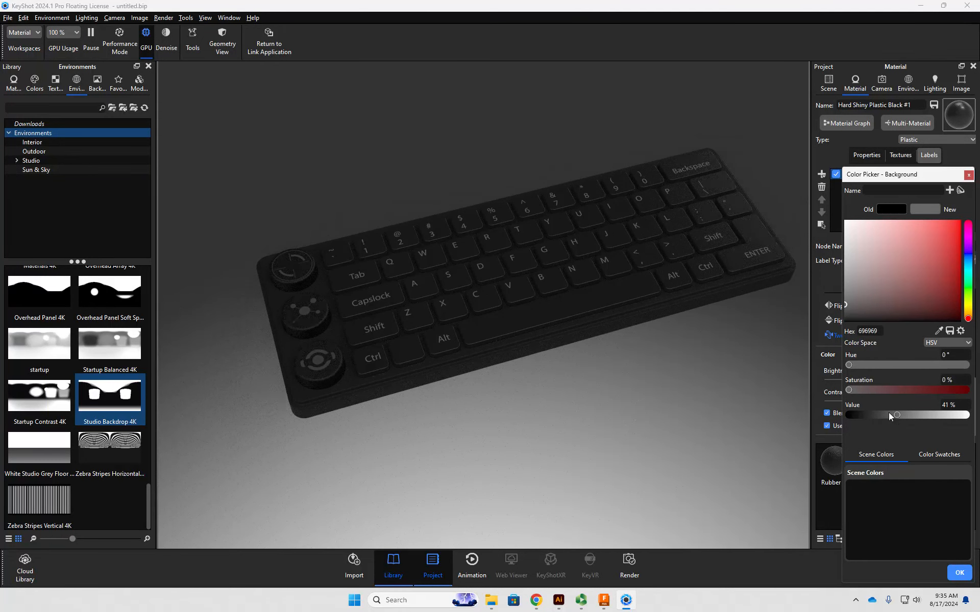
pyautogui.moveTo(850, 366); pyautogui.dragTo(951, 391)
pyautogui.moveTo(877, 366); pyautogui.dragTo(914, 415)
pyautogui.click(959, 573)
# - Switch the environment background from the lighting environment to a solid dark color and frame the keyboard closely
pyautogui.moveTo(675, 445); pyautogui.dragTo(600, 454)
pyautogui.scroll(-5, 617, 442)
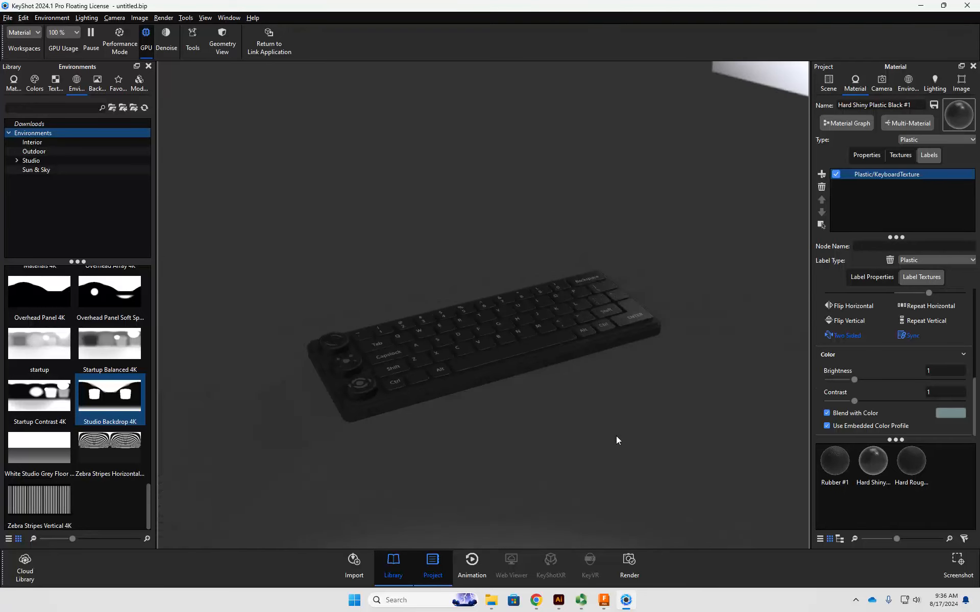
pyautogui.moveTo(560, 413); pyautogui.dragTo(742, 332)
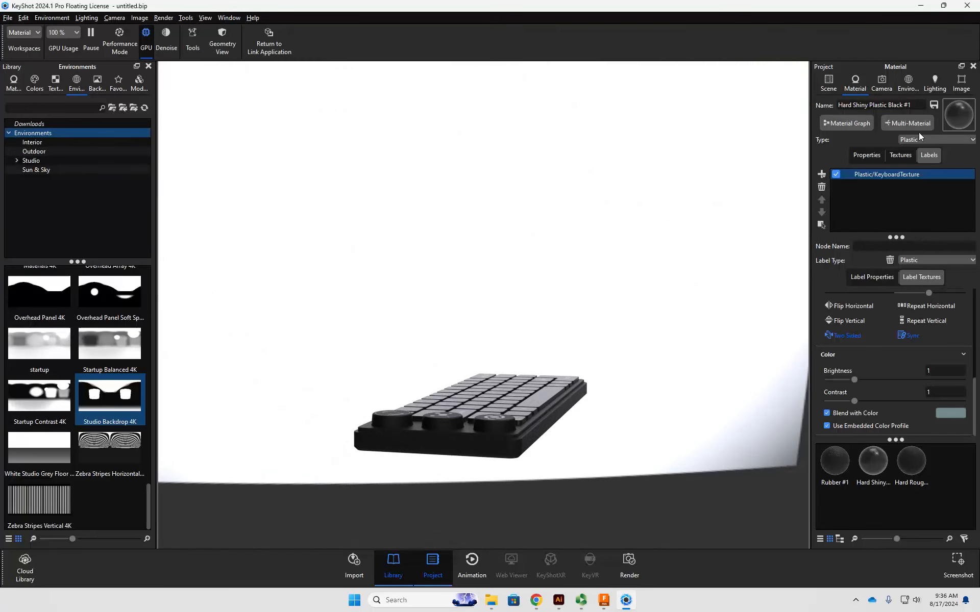
pyautogui.click(909, 84)
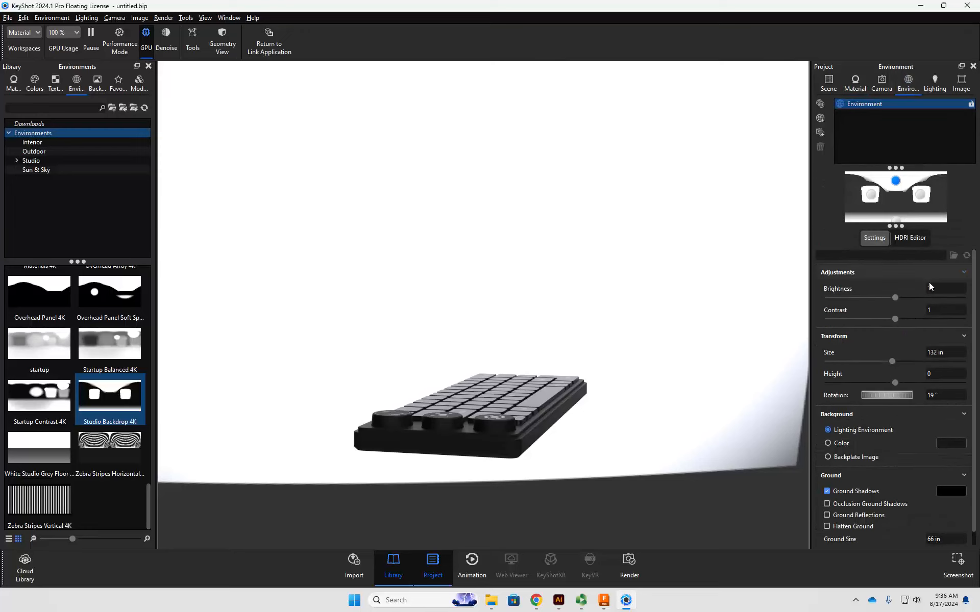
pyautogui.click(849, 444)
pyautogui.moveTo(662, 387); pyautogui.dragTo(471, 444)
pyautogui.moveTo(471, 444); pyautogui.dragTo(464, 338, button='middle')
pyautogui.scroll(3, 524, 411)
pyautogui.scroll(4, 524, 411)
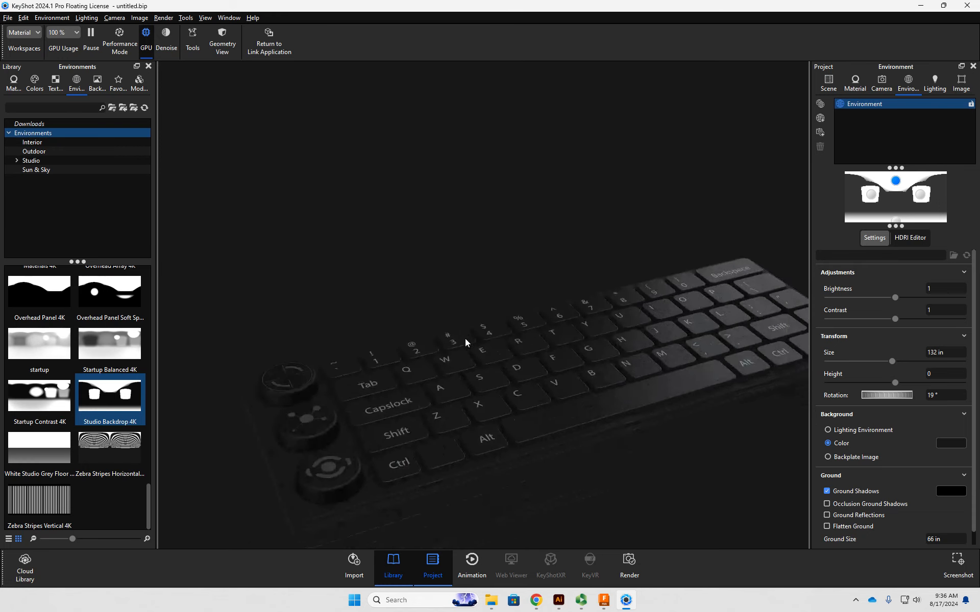
pyautogui.moveTo(580, 382); pyautogui.dragTo(554, 392)
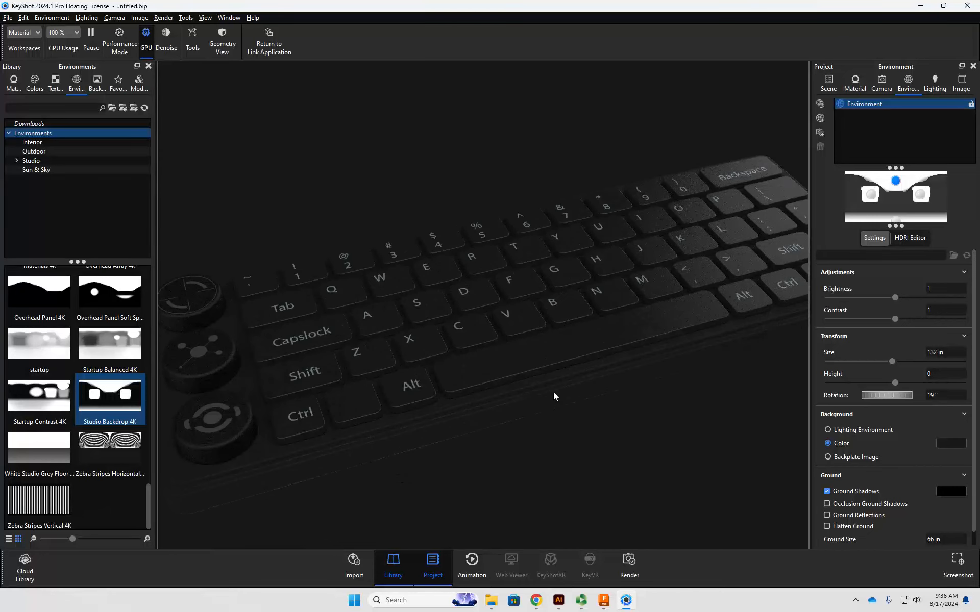
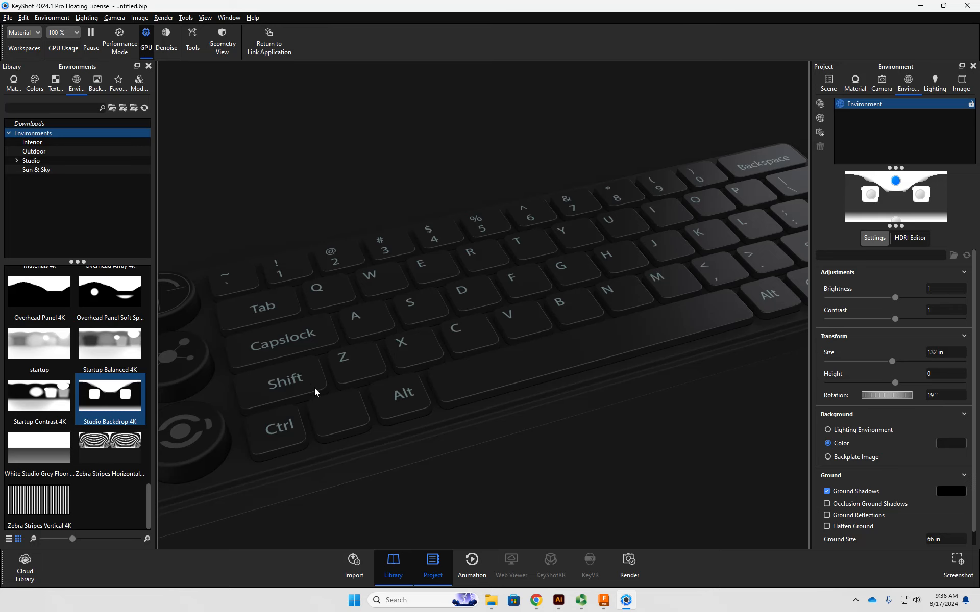
# - Frame the whole keyboard in a low three-quarter view and add a new circular light pin to the environment's HDRI
pyautogui.scroll(-5, 623, 427)
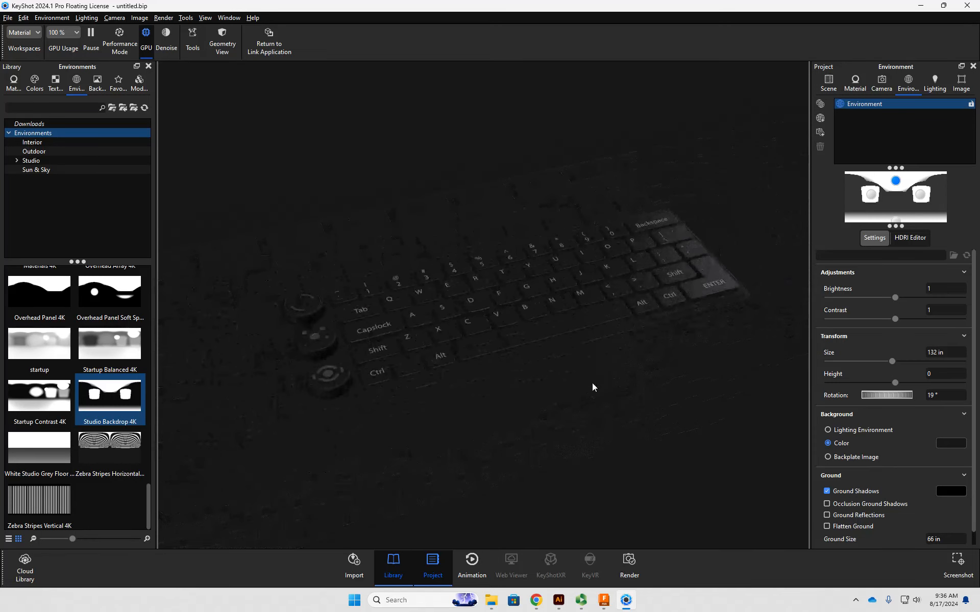
pyautogui.moveTo(586, 402)
pyautogui.mouseDown()
pyautogui.moveTo(593, 369)
pyautogui.moveTo(543, 451)
pyautogui.moveTo(557, 470)
pyautogui.moveTo(577, 457)
pyautogui.moveTo(564, 440)
pyautogui.moveTo(592, 362)
pyautogui.moveTo(530, 397)
pyautogui.moveTo(571, 392)
pyautogui.mouseUp()
pyautogui.scroll(-3, 574, 456)
pyautogui.scroll(-3, 488, 434)
pyautogui.scroll(6, 490, 434)
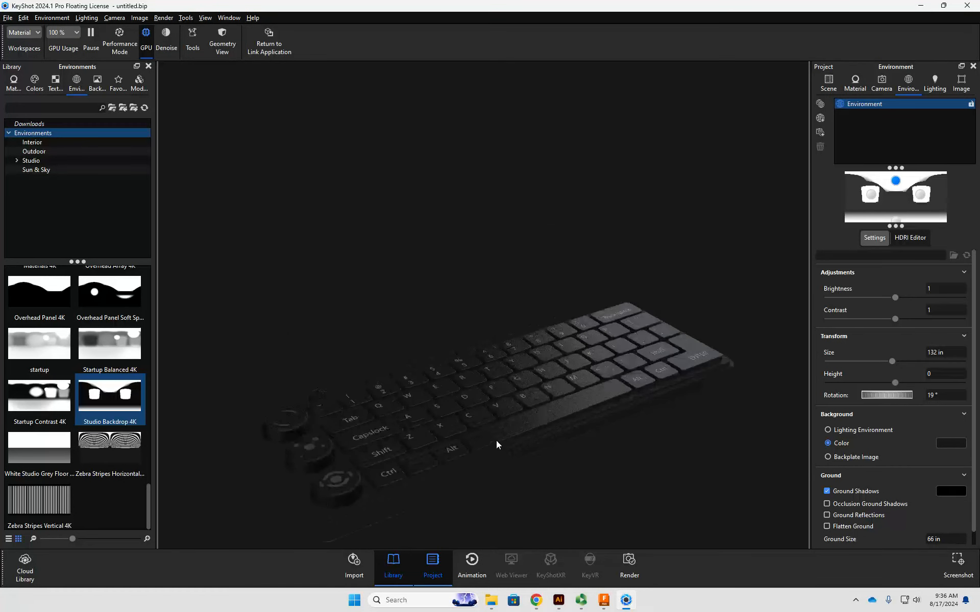
pyautogui.moveTo(421, 469); pyautogui.dragTo(581, 437)
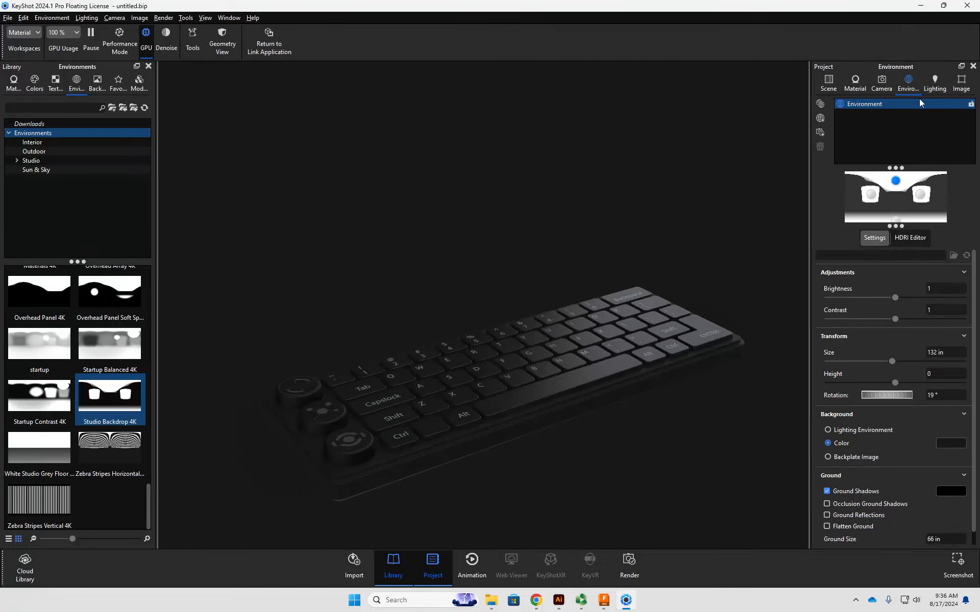
pyautogui.click(914, 238)
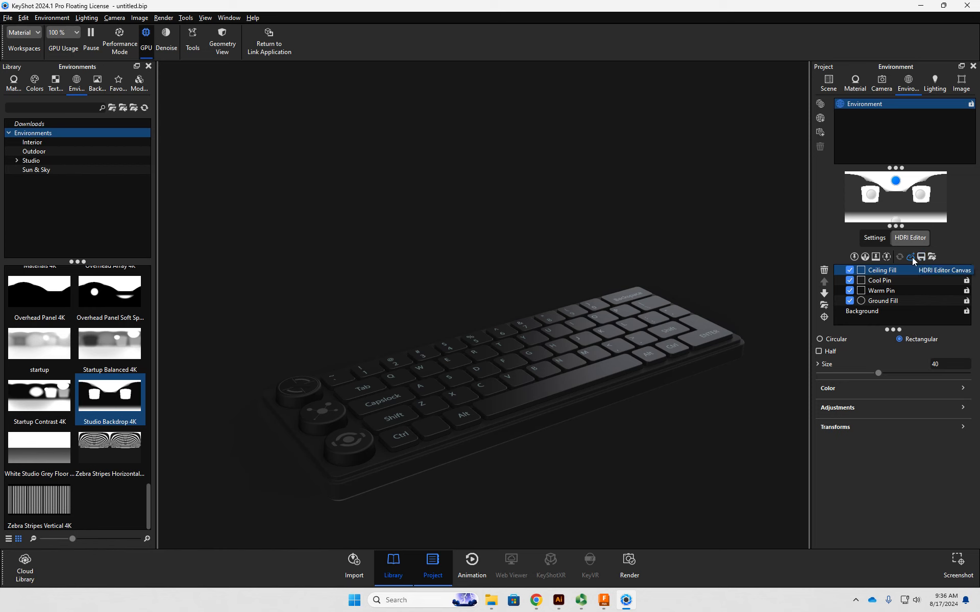
pyautogui.click(854, 257)
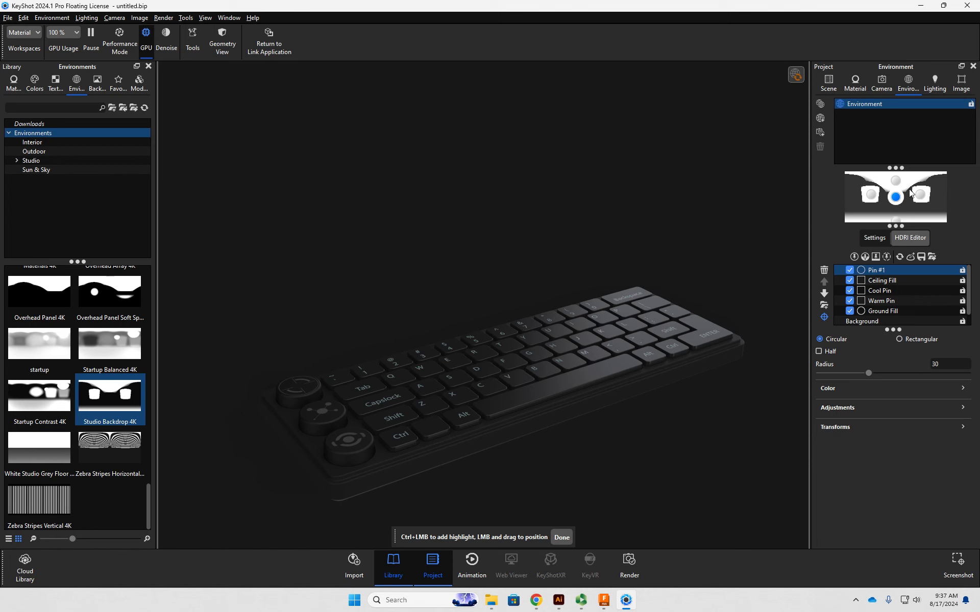
# - Try the new pin's highlight at several spots on the keyboard and place it between the knobs and the Shift key
pyautogui.click(288, 430)
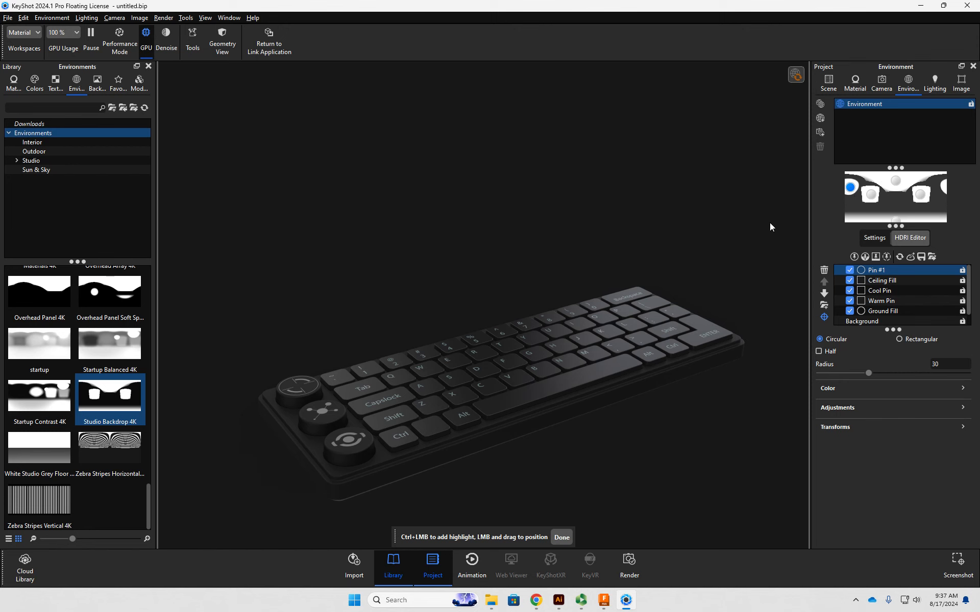
pyautogui.click(735, 347)
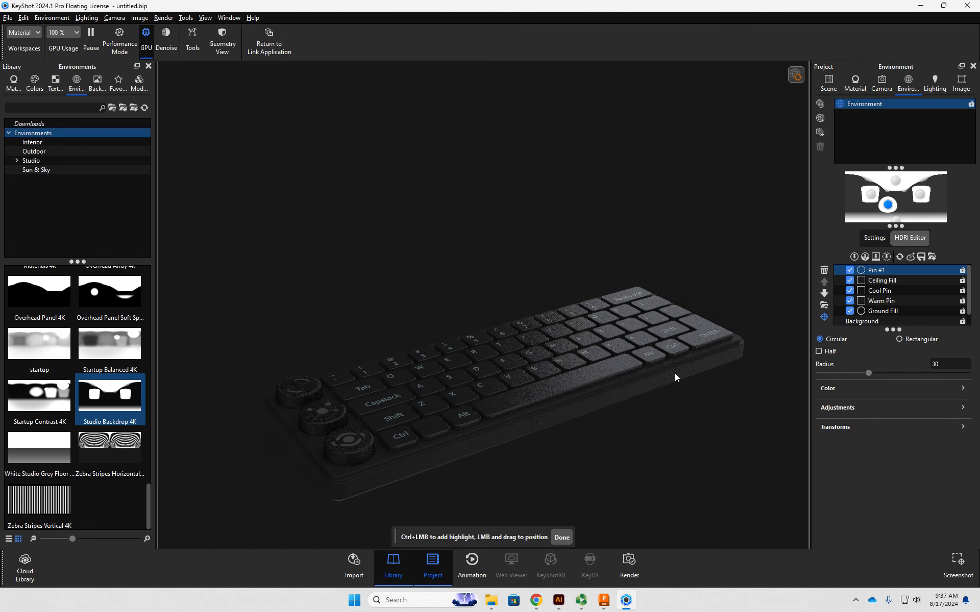
pyautogui.click(456, 424)
pyautogui.moveTo(456, 424); pyautogui.dragTo(377, 459)
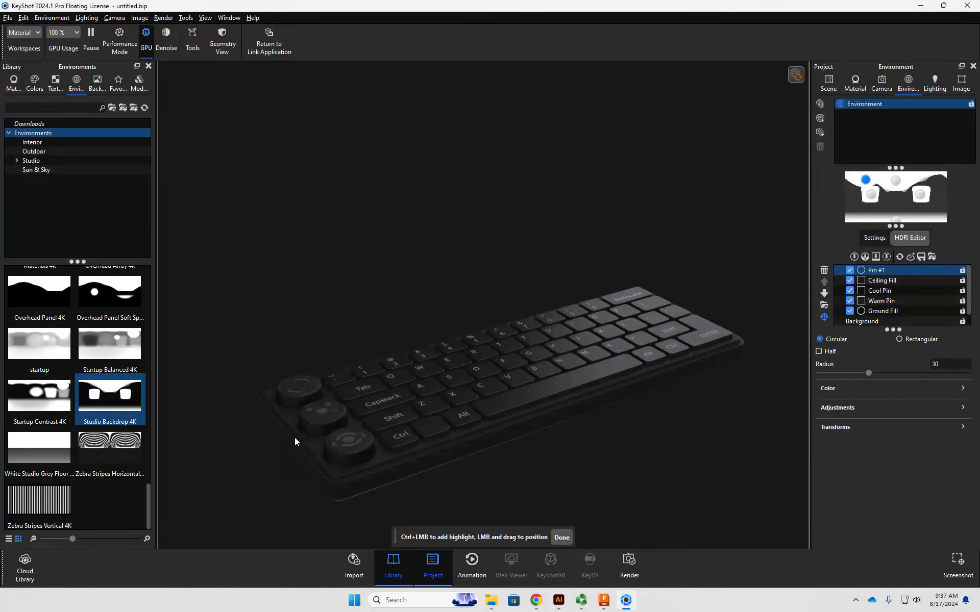
pyautogui.moveTo(295, 438); pyautogui.dragTo(276, 423)
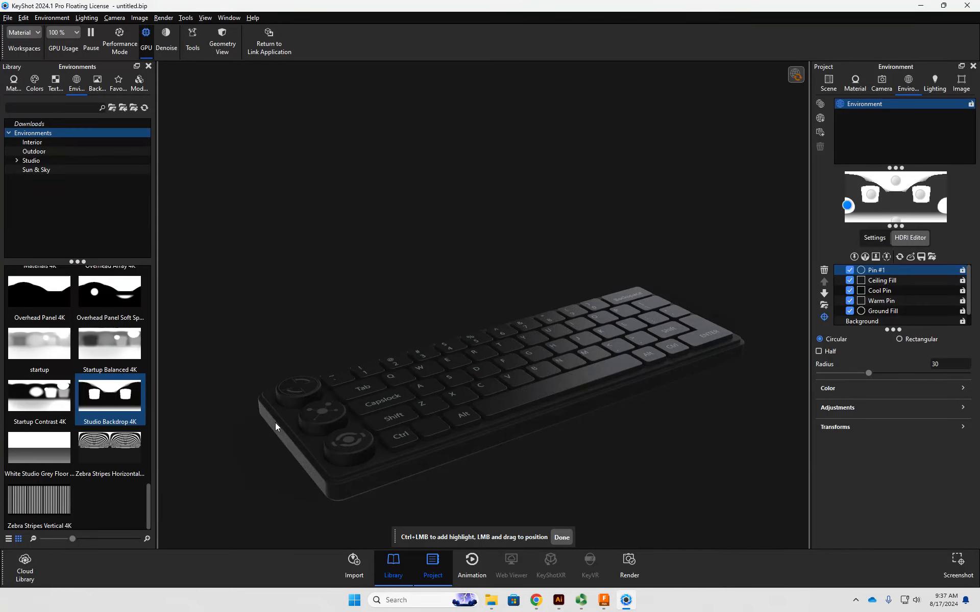
pyautogui.moveTo(274, 422); pyautogui.dragTo(275, 418)
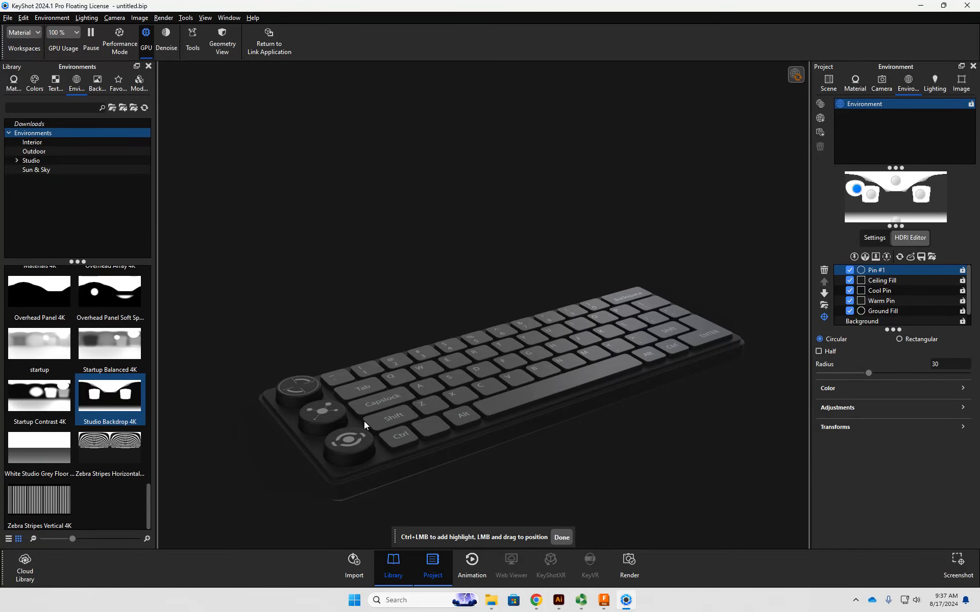
# - Toggle Pin #1 off and on to compare its lighting effect on the keyboard
pyautogui.click(849, 271)
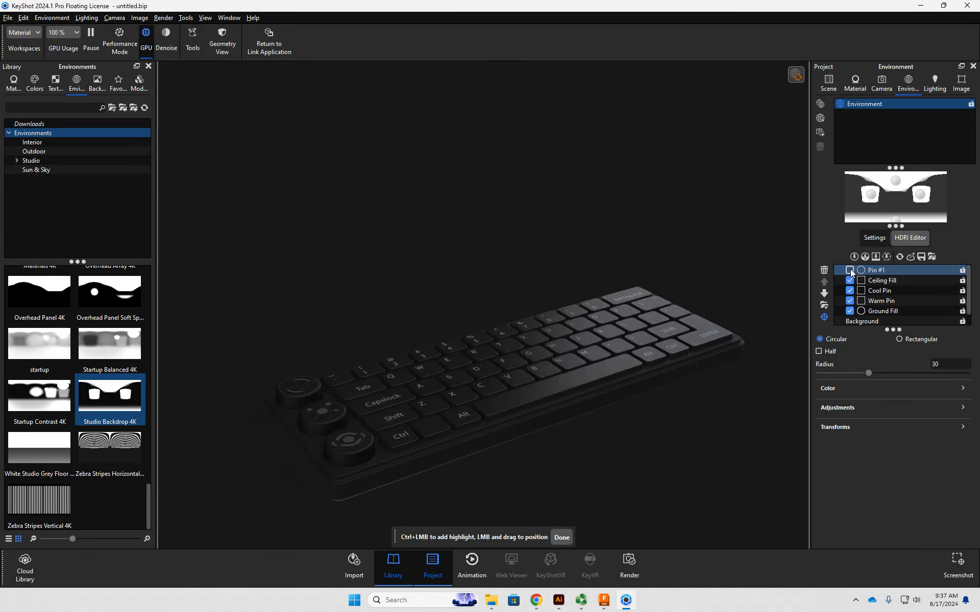
pyautogui.click(850, 270)
pyautogui.click(849, 271)
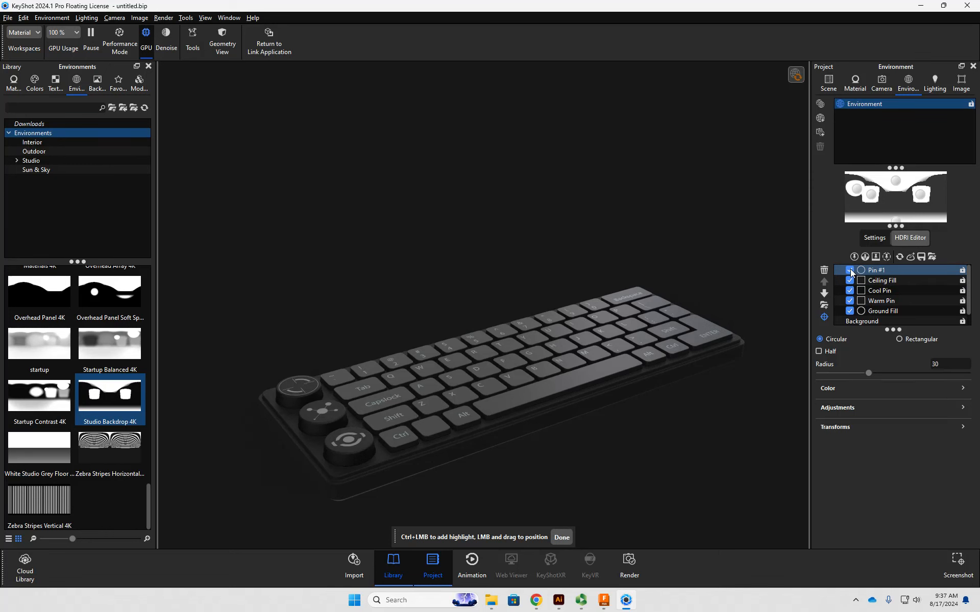
pyautogui.click(850, 270)
pyautogui.click(850, 270)
# - Set Pin #1's brightness to 0.415, try the Blend and Alpha blend modes, and settle on Screen
pyautogui.click(871, 388)
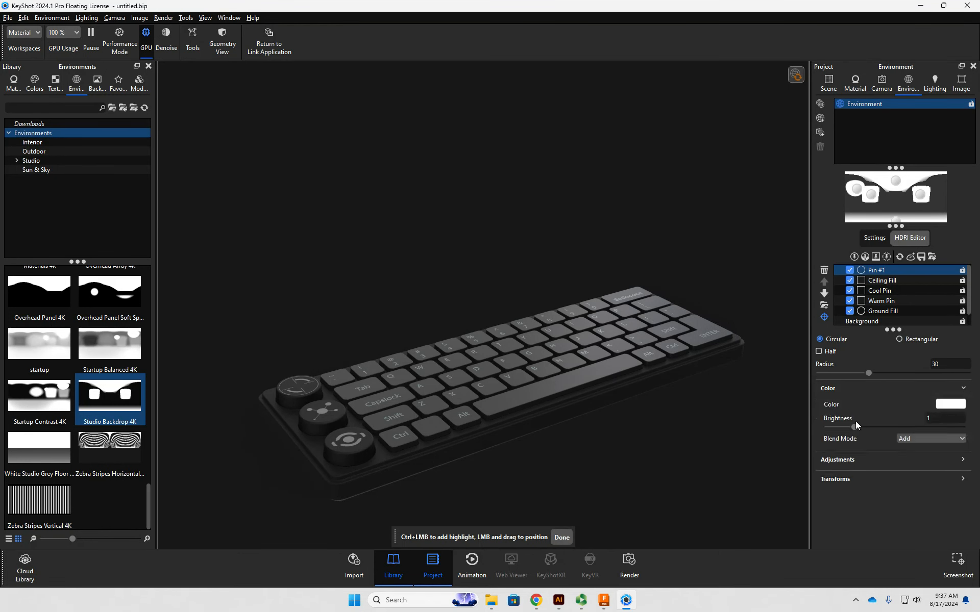
pyautogui.moveTo(855, 429); pyautogui.dragTo(840, 430)
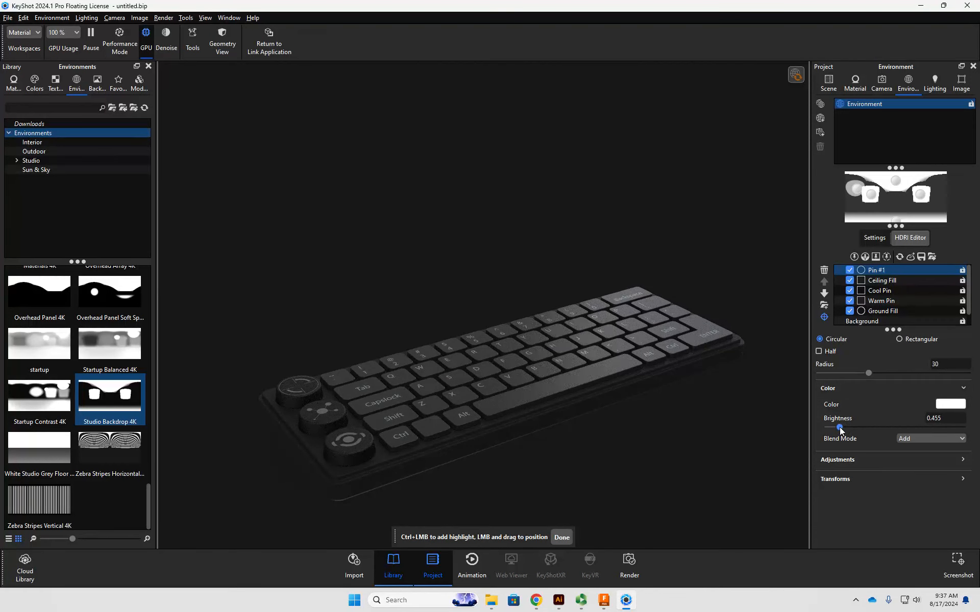
pyautogui.click(926, 441)
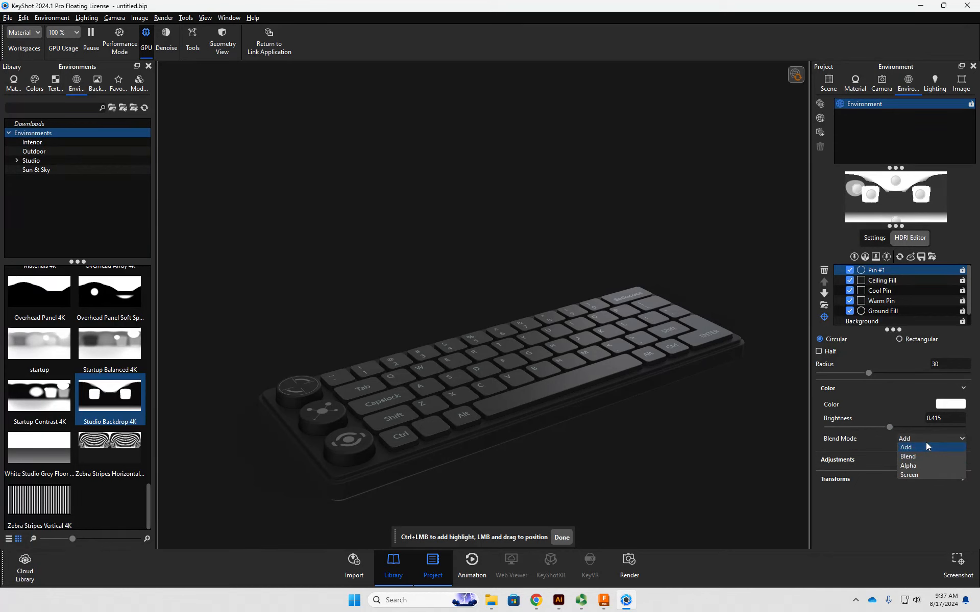
pyautogui.click(915, 456)
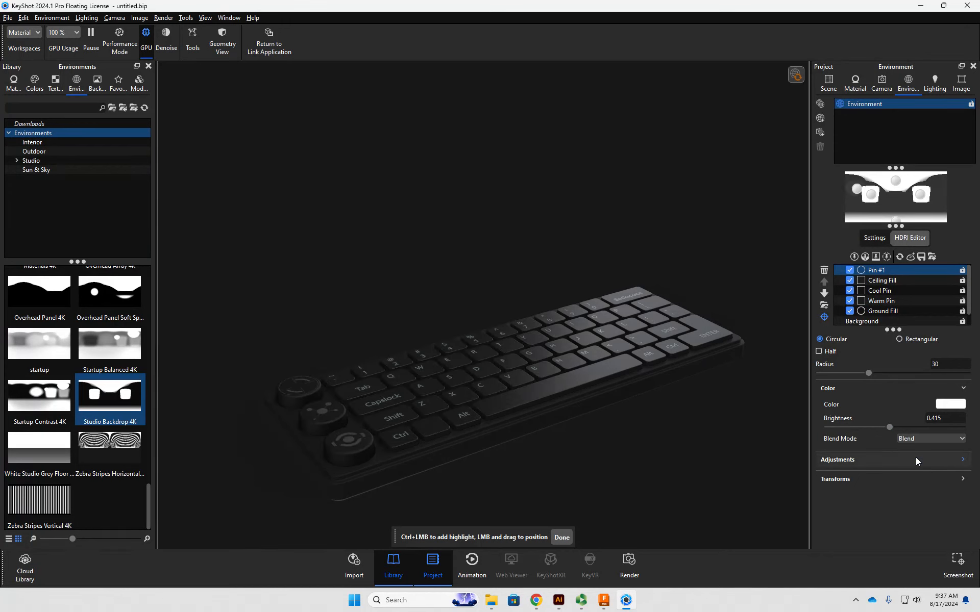
pyautogui.click(917, 440)
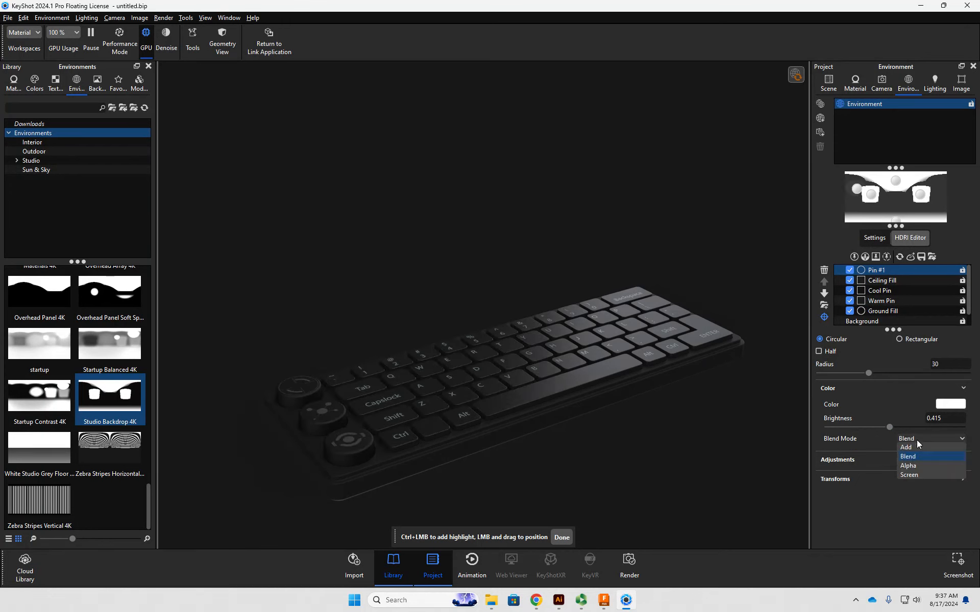
pyautogui.click(915, 465)
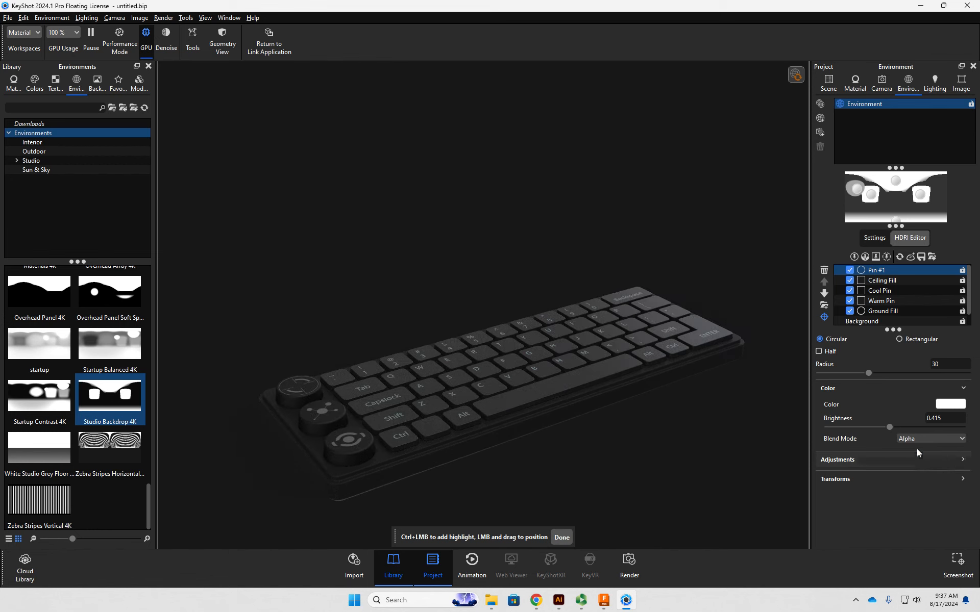
pyautogui.click(919, 439)
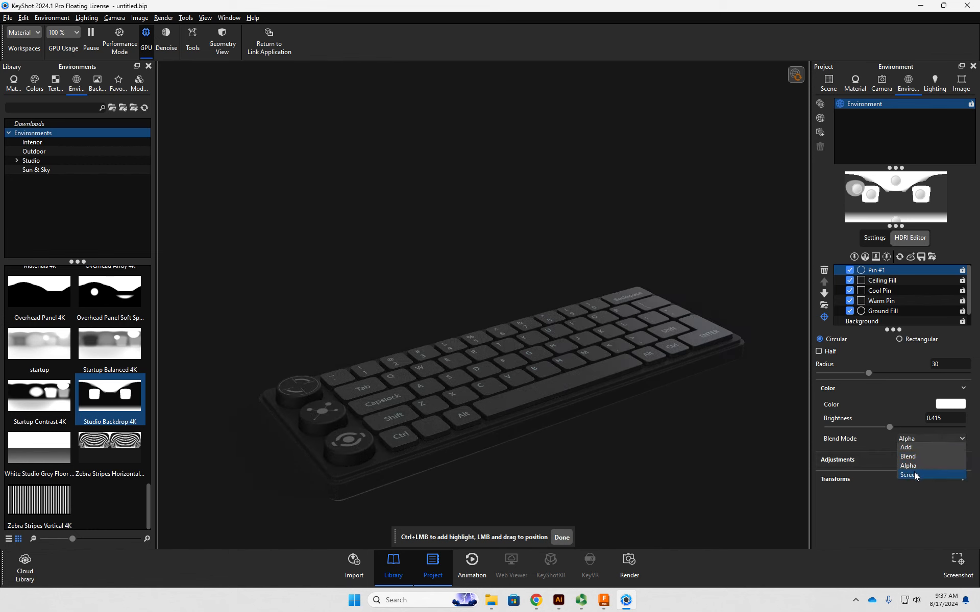
pyautogui.click(914, 475)
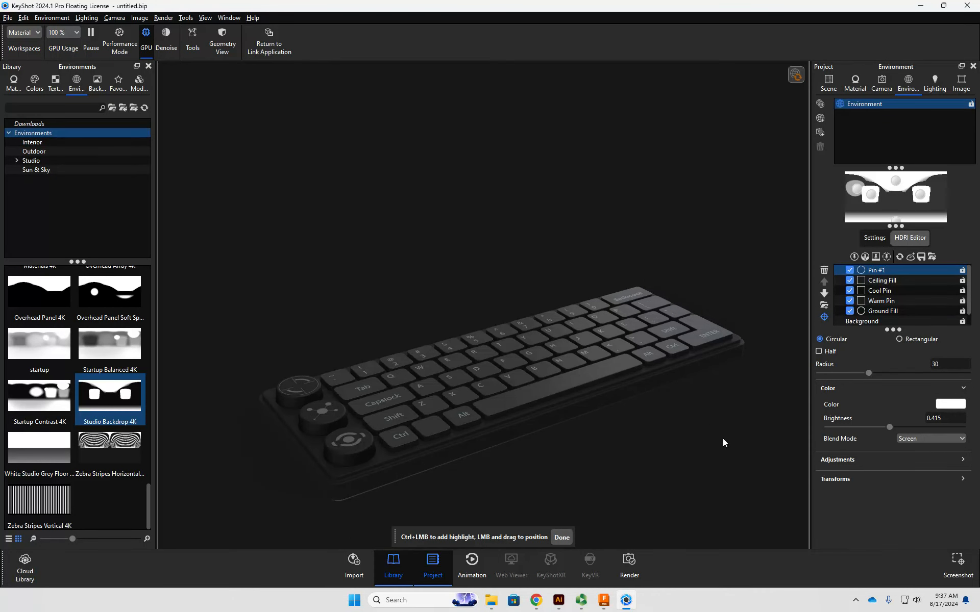
pyautogui.click(562, 537)
# - Toggle the Ceiling Fill, Cool Pin and Warm Pin to compare their lighting on the keyboard from a higher angle
pyautogui.moveTo(562, 538); pyautogui.dragTo(553, 514)
pyautogui.moveTo(641, 429); pyautogui.dragTo(629, 420)
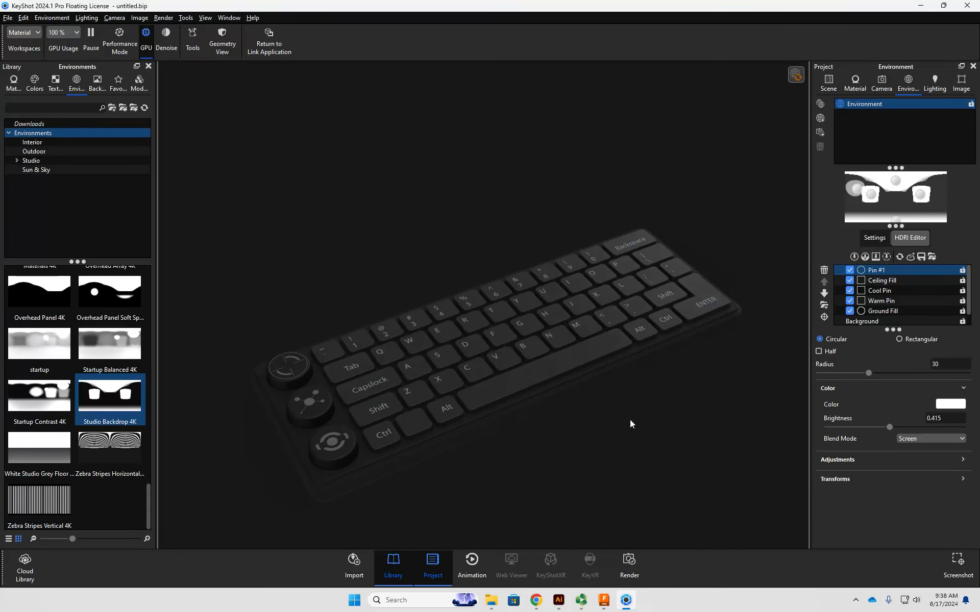
pyautogui.click(850, 281)
pyautogui.click(850, 281)
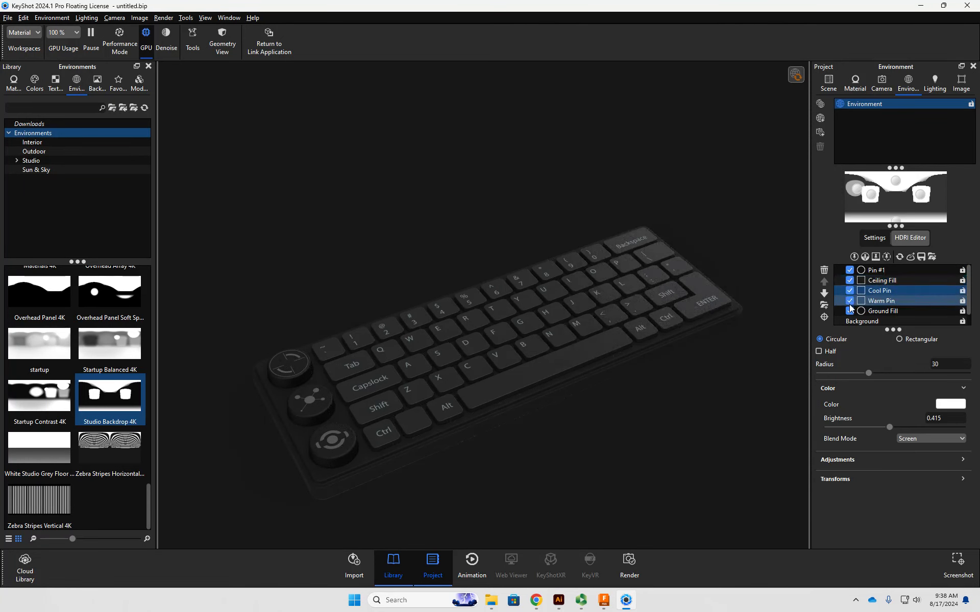
pyautogui.click(850, 301)
pyautogui.click(850, 303)
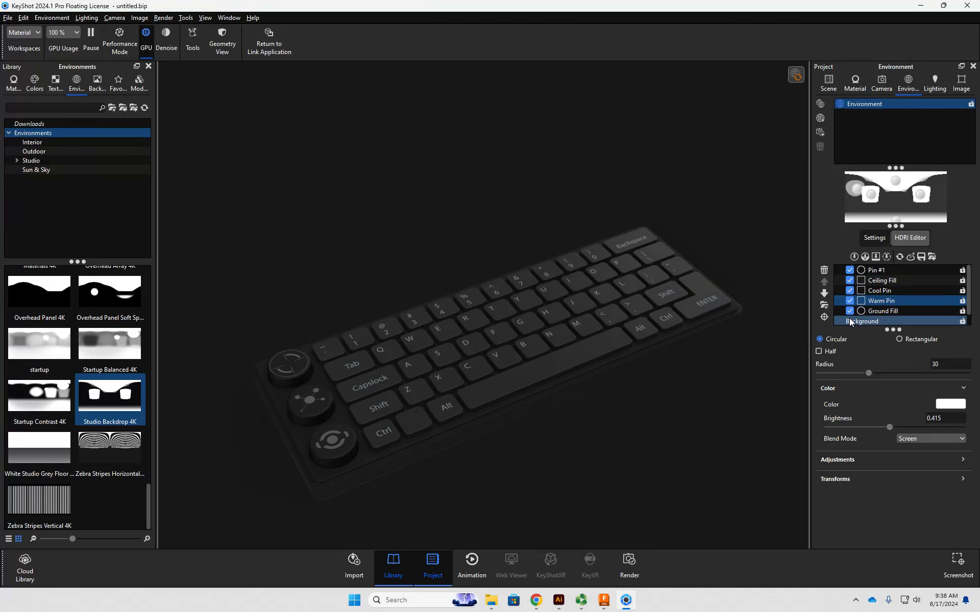
# - Set the HDRI background color to the mid grey 737373, with a value of 45%
pyautogui.click(849, 321)
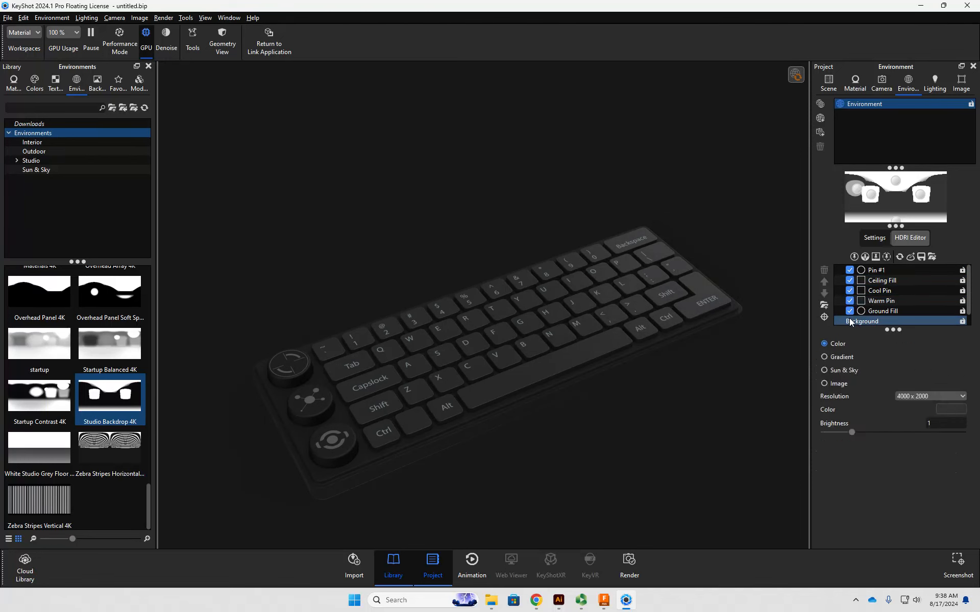
pyautogui.click(944, 408)
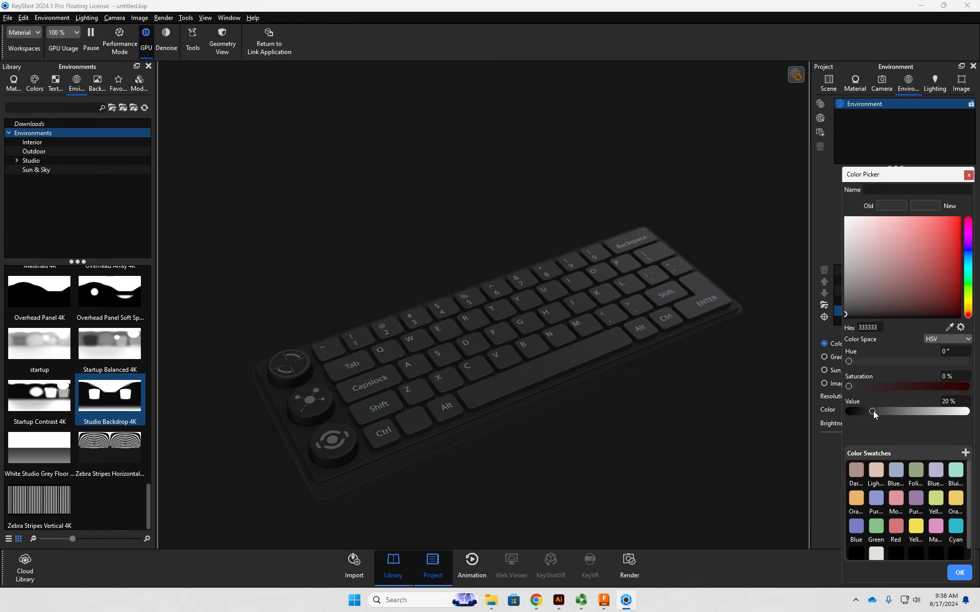
pyautogui.moveTo(874, 411); pyautogui.dragTo(901, 410)
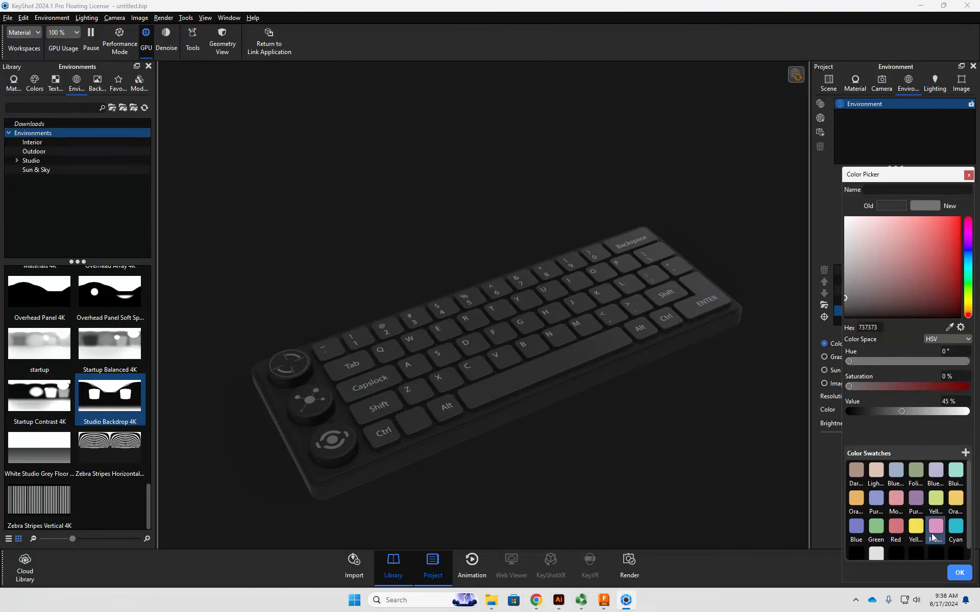
pyautogui.click(960, 575)
# - Check the Ground Fill and Warm Pin lighting on the keyboard's underside by toggling them, and disable the Cool Pin
pyautogui.moveTo(579, 459); pyautogui.dragTo(648, 371)
pyautogui.moveTo(445, 478); pyautogui.dragTo(532, 321)
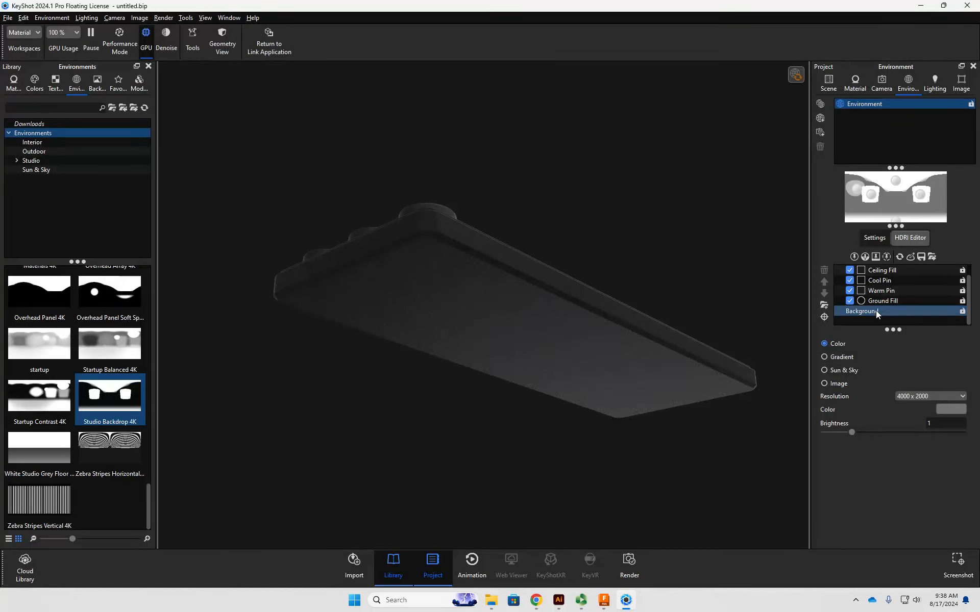
pyautogui.click(850, 301)
pyautogui.click(850, 301)
pyautogui.click(849, 289)
pyautogui.click(850, 288)
pyautogui.click(849, 281)
pyautogui.click(850, 281)
pyautogui.click(850, 281)
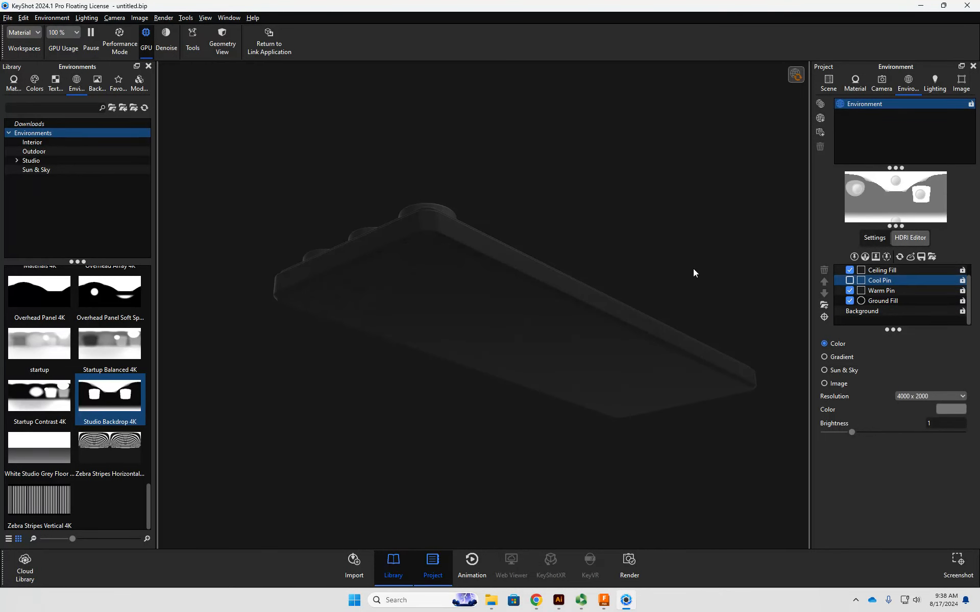
# - Toggle the Ceiling Fill and Pin #1 to compare their effect on the keyboard's underside
pyautogui.scroll(1, 850, 295)
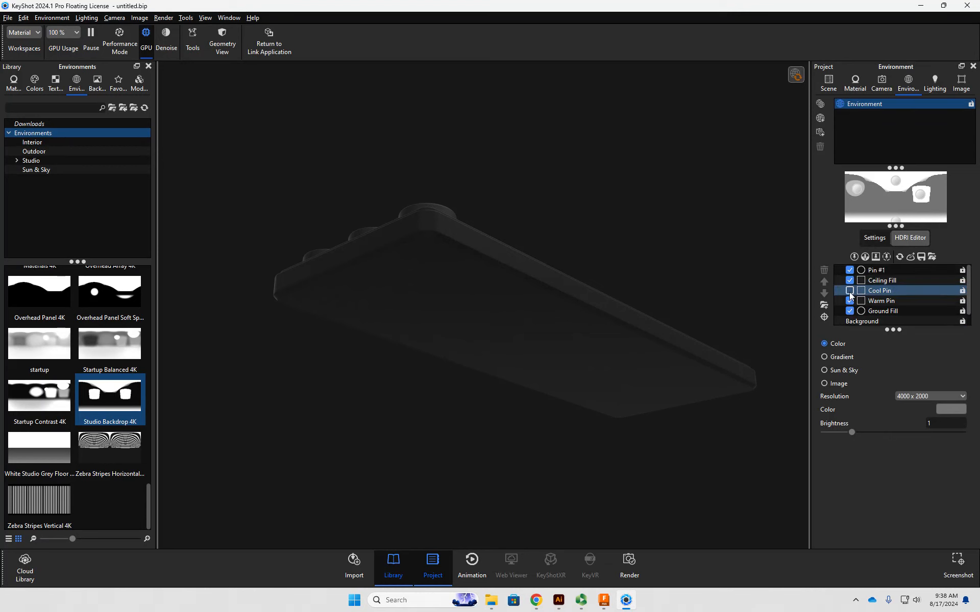
pyautogui.click(850, 281)
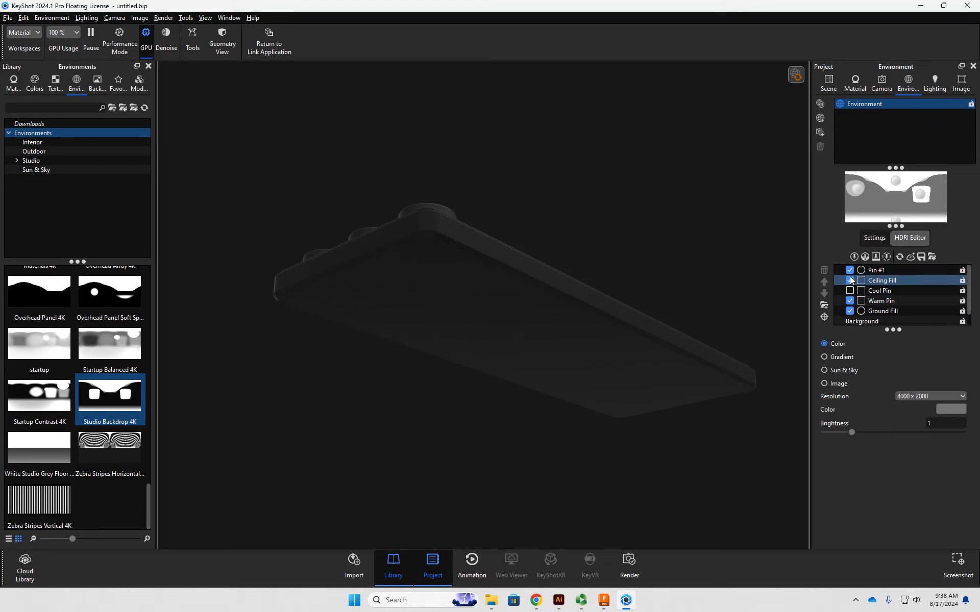
pyautogui.click(851, 271)
pyautogui.click(849, 271)
# - Return to a view of the keyboard's top and set the HDRI background brightness to 0.715
pyautogui.moveTo(748, 251); pyautogui.dragTo(670, 371)
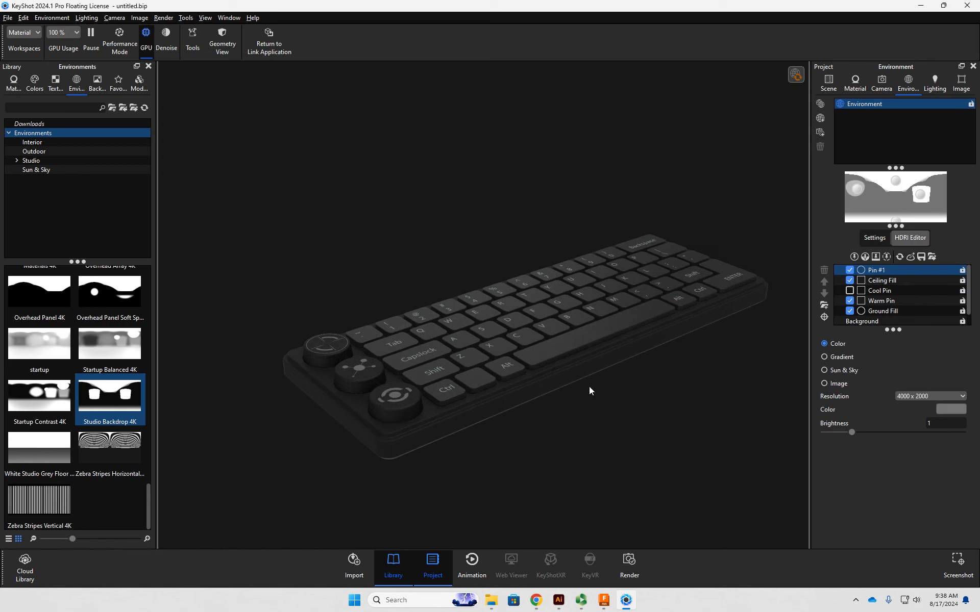
pyautogui.scroll(-1, 893, 312)
pyautogui.click(877, 312)
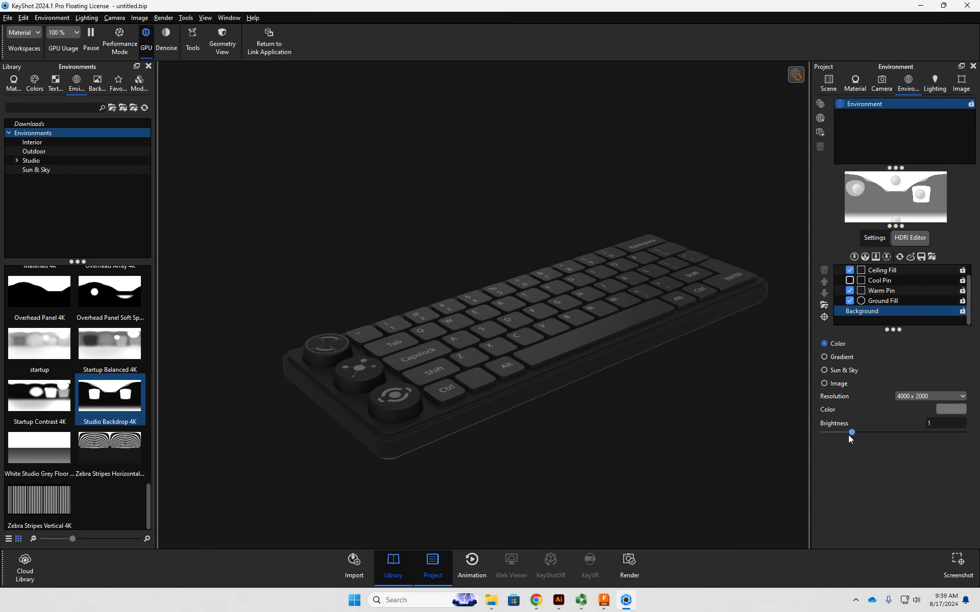
pyautogui.moveTo(852, 433)
pyautogui.mouseDown()
pyautogui.moveTo(810, 432)
pyautogui.moveTo(844, 430)
pyautogui.mouseUp()
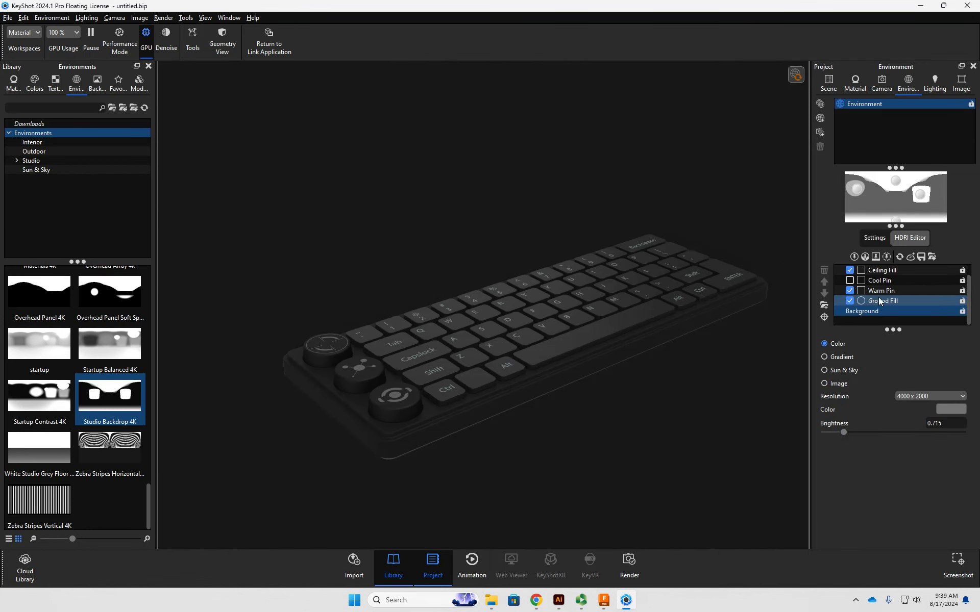
# - Toggle Pin #1 to compare its lighting on the keyboard from above, and disable the Warm Pin
pyautogui.scroll(1, 879, 301)
pyautogui.click(849, 280)
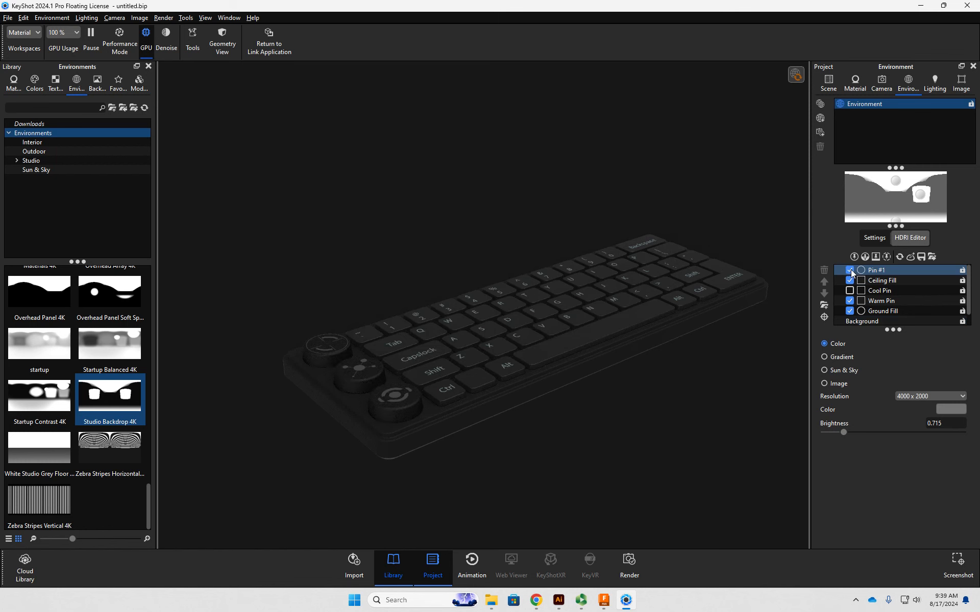
pyautogui.click(850, 280)
pyautogui.click(851, 304)
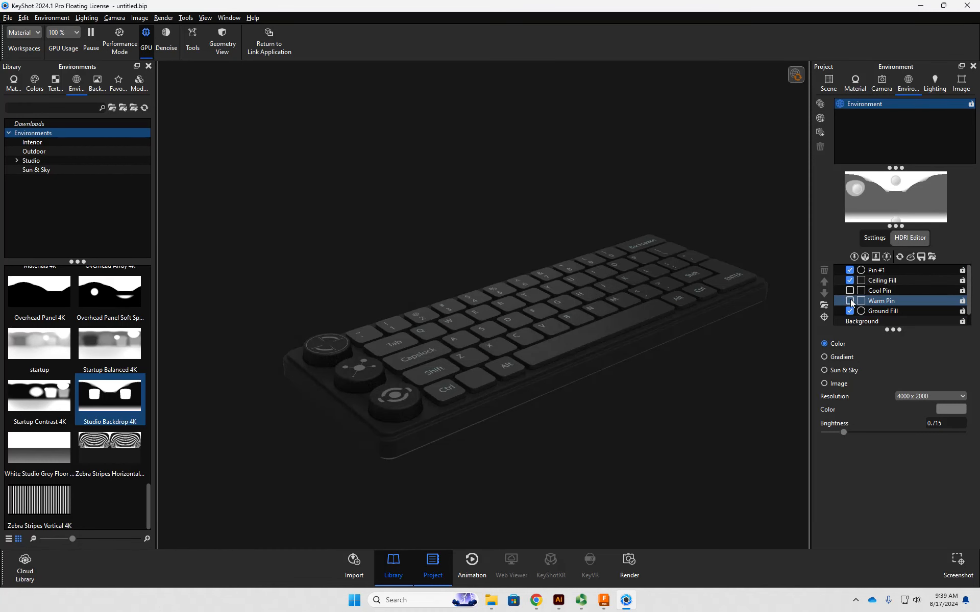
# - Re-enable the Warm Pin and set the refractive index of the Hard Rough Plastic Black #1 material to 1.196
pyautogui.click(850, 310)
pyautogui.click(850, 310)
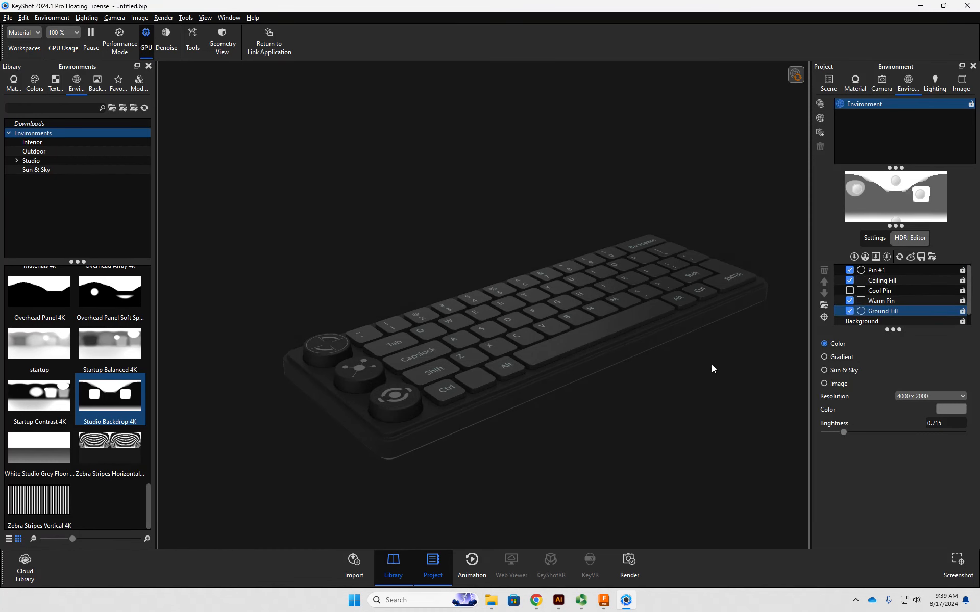
pyautogui.doubleClick(678, 332)
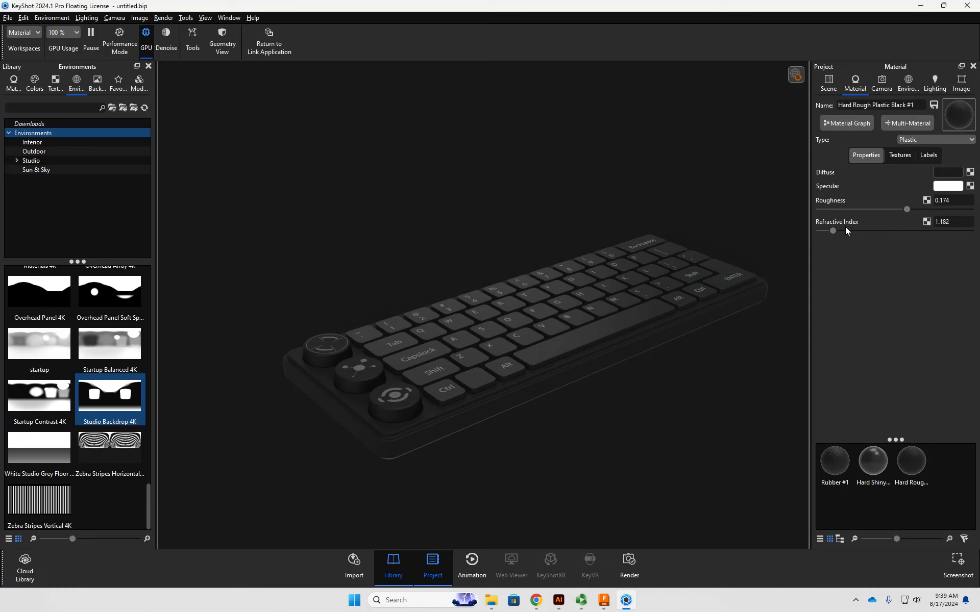
pyautogui.moveTo(835, 231)
pyautogui.mouseDown()
pyautogui.moveTo(857, 231)
pyautogui.moveTo(834, 234)
pyautogui.mouseUp()
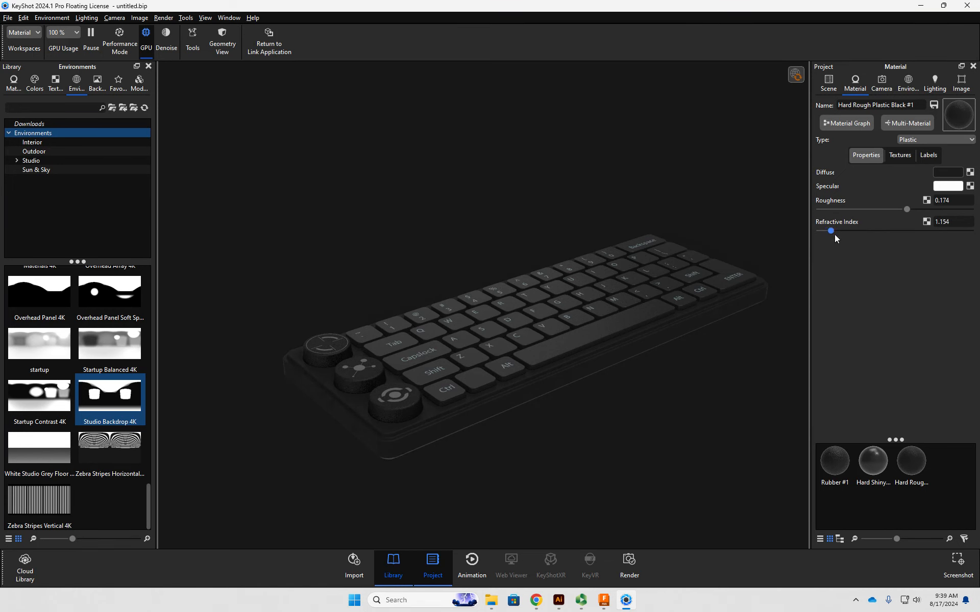
# - Try darker specular shades for the rough black plastic, settle on white (FFFFFF), and generate the full-resolution HDRI
pyautogui.click(948, 185)
pyautogui.moveTo(852, 308)
pyautogui.mouseDown()
pyautogui.moveTo(832, 318)
pyautogui.moveTo(835, 223)
pyautogui.mouseUp()
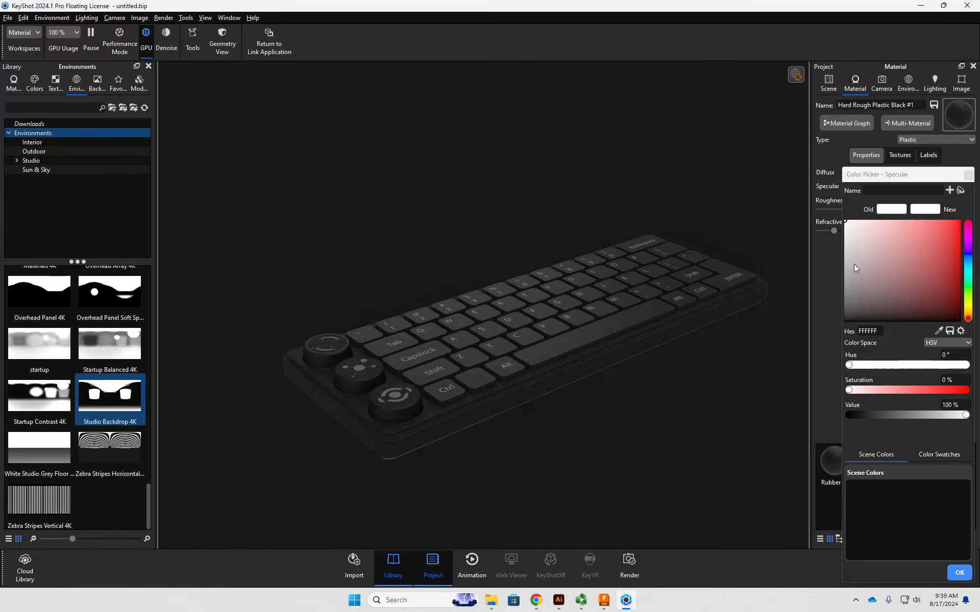
pyautogui.click(960, 572)
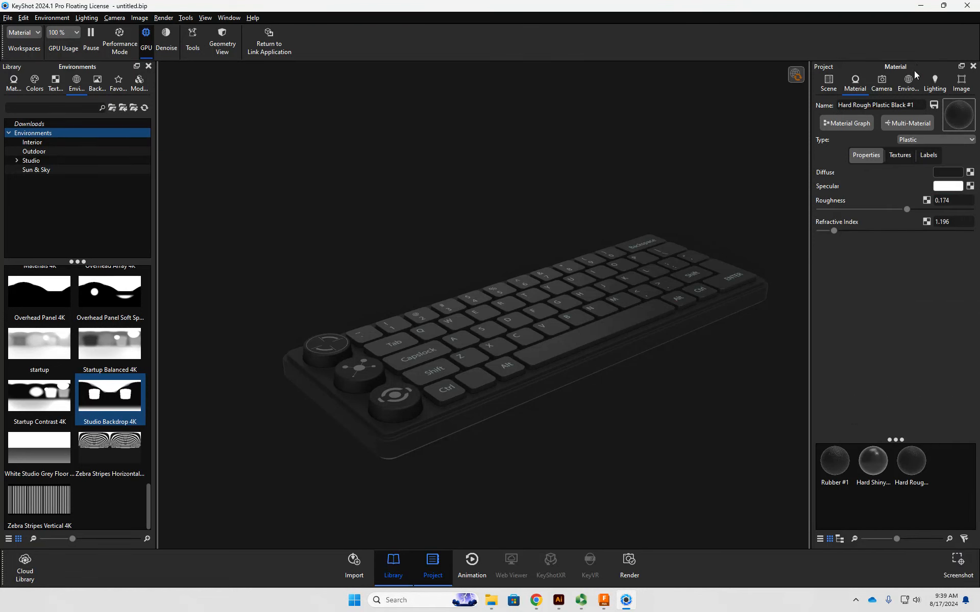
pyautogui.click(795, 75)
# - Review the lighting presets, the image effects, and the camera's position and lens settings
pyautogui.click(931, 91)
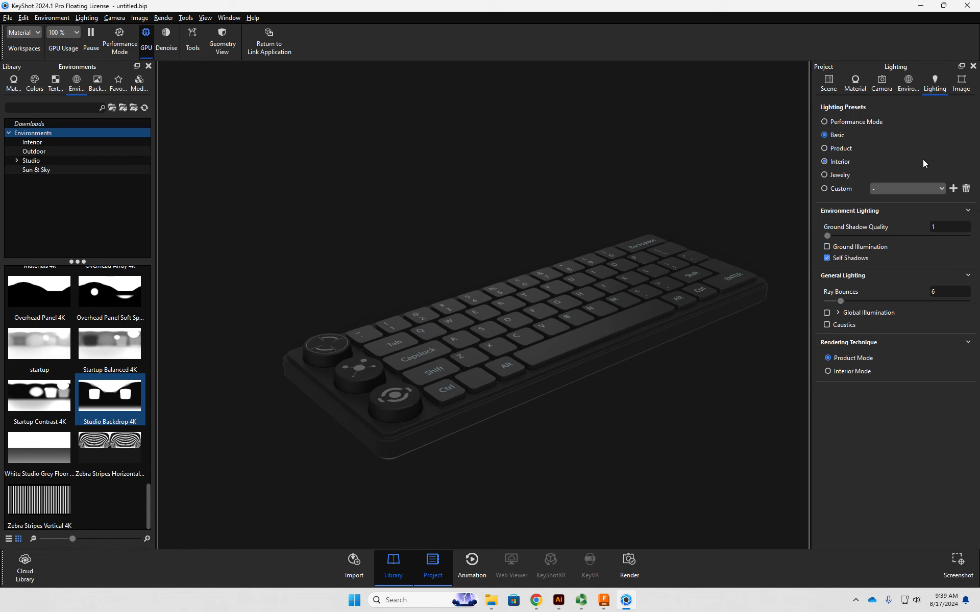
pyautogui.click(961, 87)
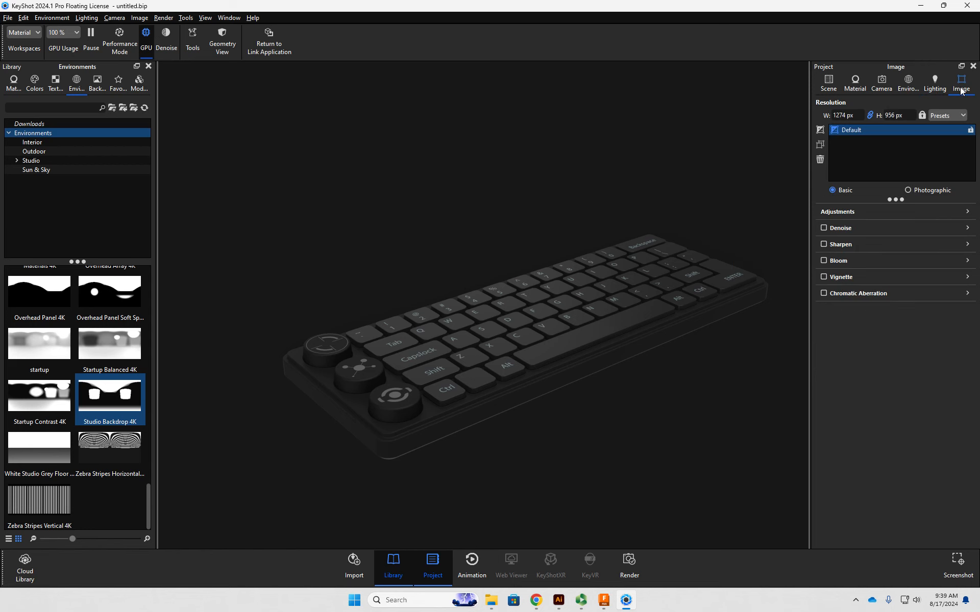
pyautogui.click(907, 87)
pyautogui.click(882, 86)
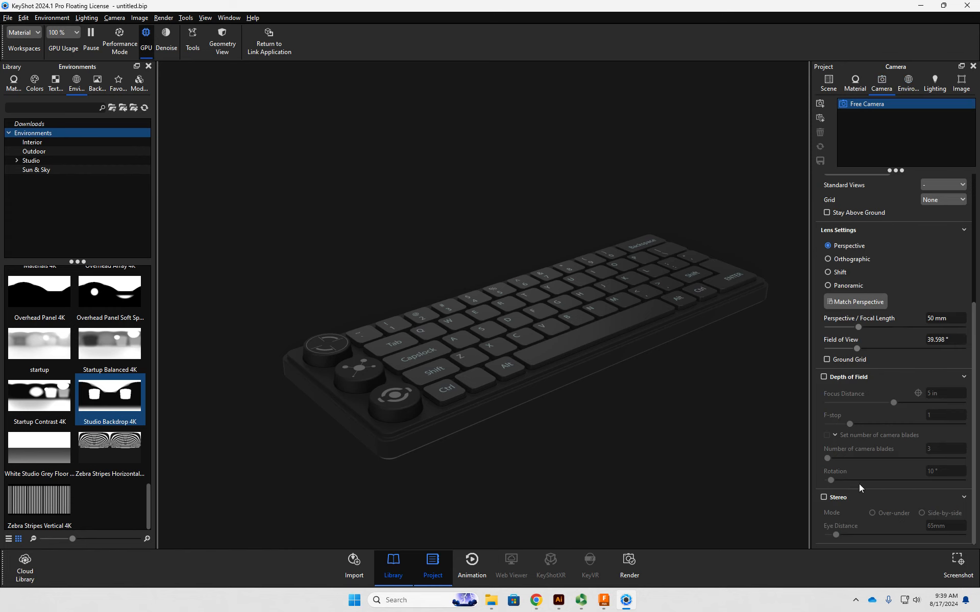
pyautogui.scroll(3, 859, 484)
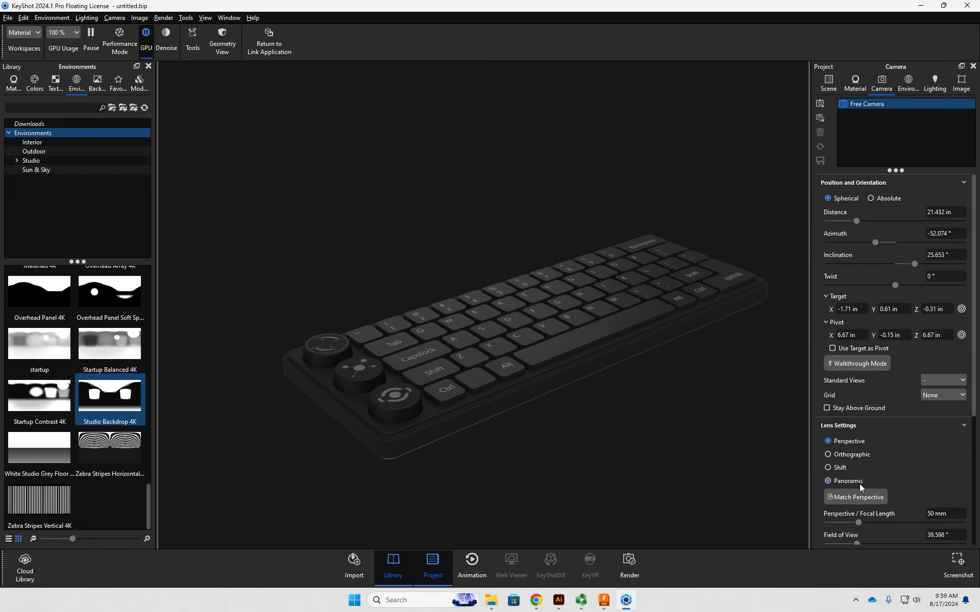
pyautogui.click(862, 408)
# - Enable Occlusion Ground Shadows, Ground Reflections and Flatten Ground for the environment, and set the ground size to 145.07 in
pyautogui.click(909, 80)
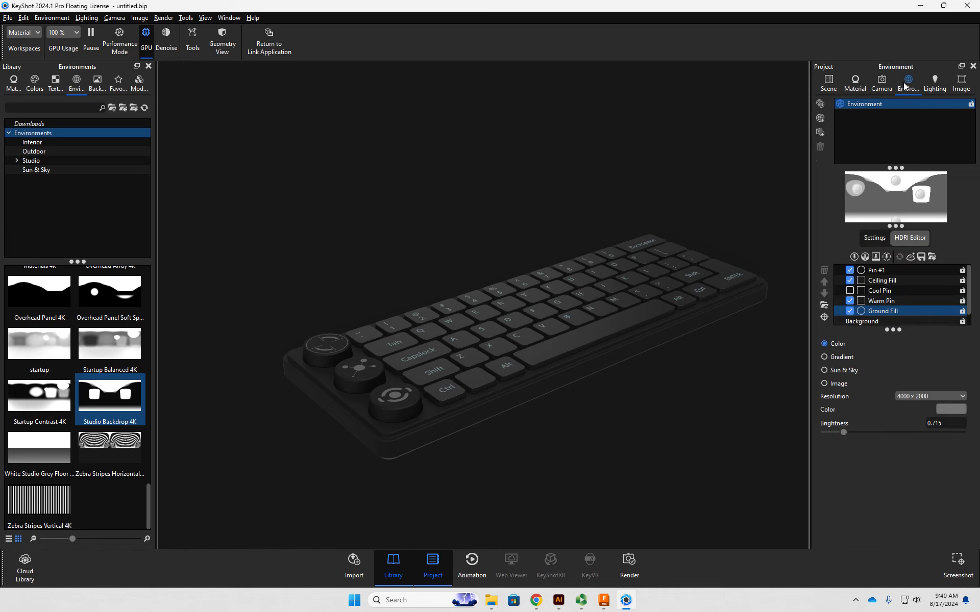
pyautogui.click(874, 239)
pyautogui.scroll(-1, 853, 396)
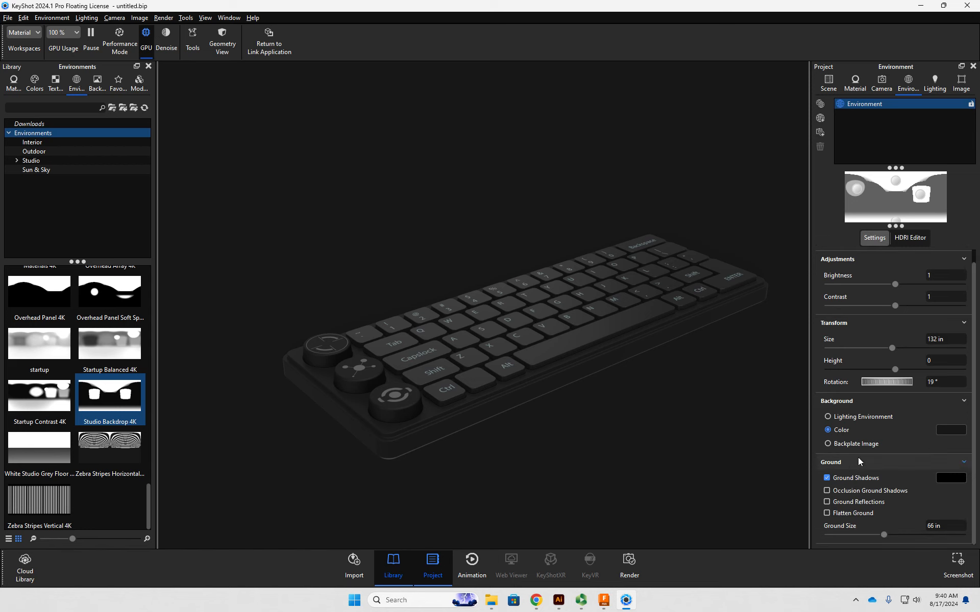
pyautogui.click(851, 505)
pyautogui.click(849, 514)
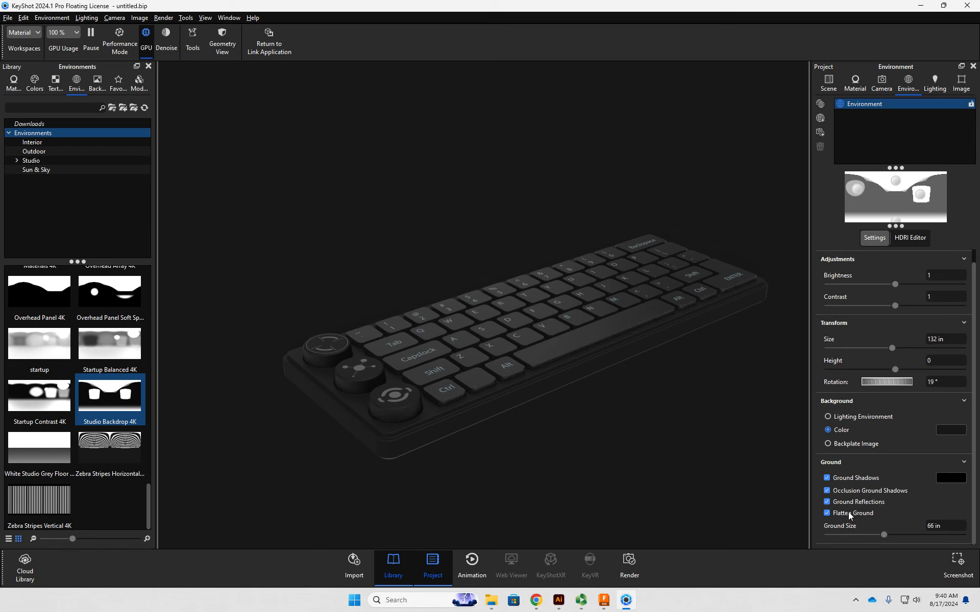
pyautogui.moveTo(884, 535); pyautogui.dragTo(940, 535)
pyautogui.moveTo(701, 399); pyautogui.dragTo(646, 398)
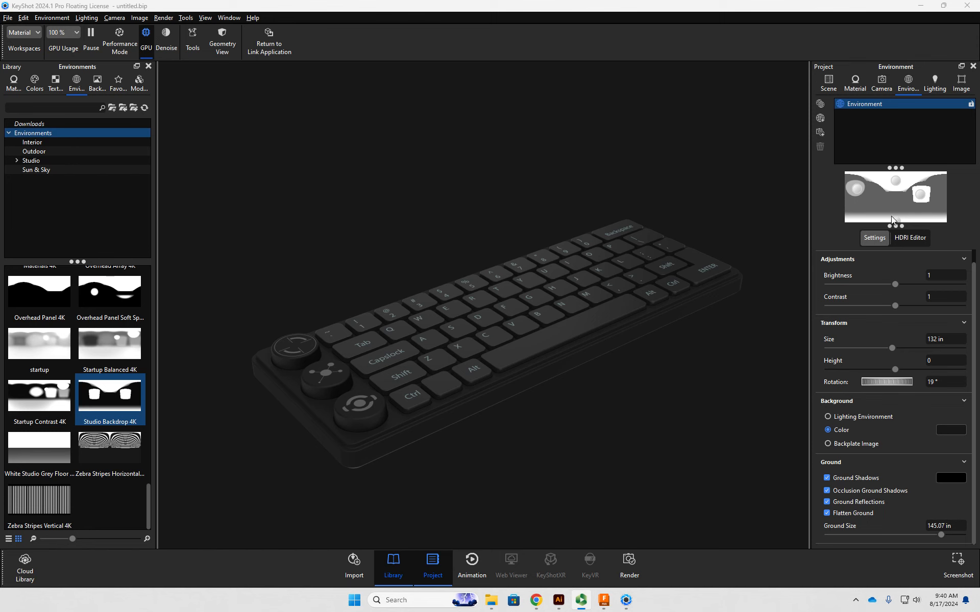
# - Move the Ground Fill light to the upper part of the HDRI map beside Pin #1, and disable it
pyautogui.click(898, 228)
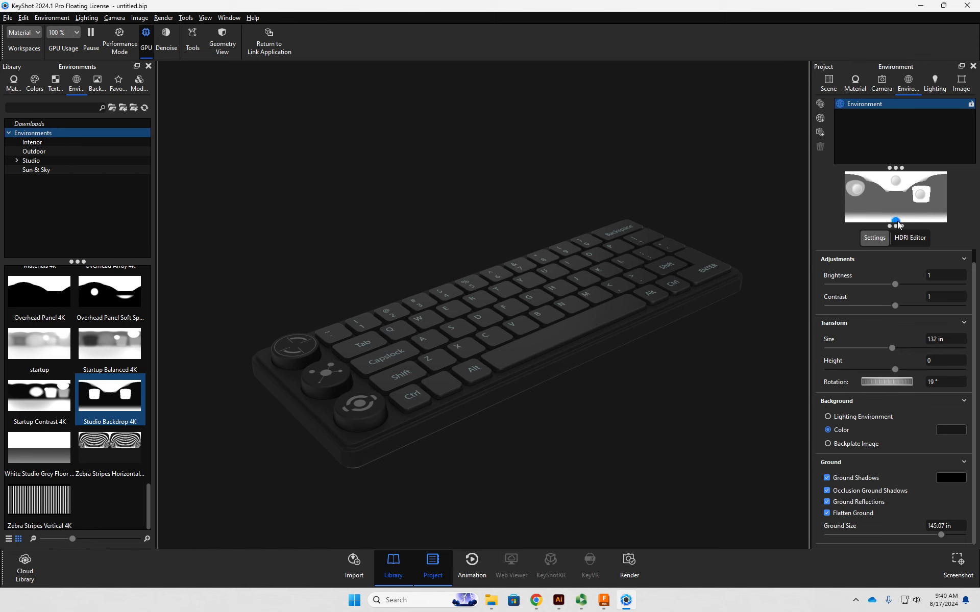
pyautogui.moveTo(898, 221); pyautogui.dragTo(875, 182)
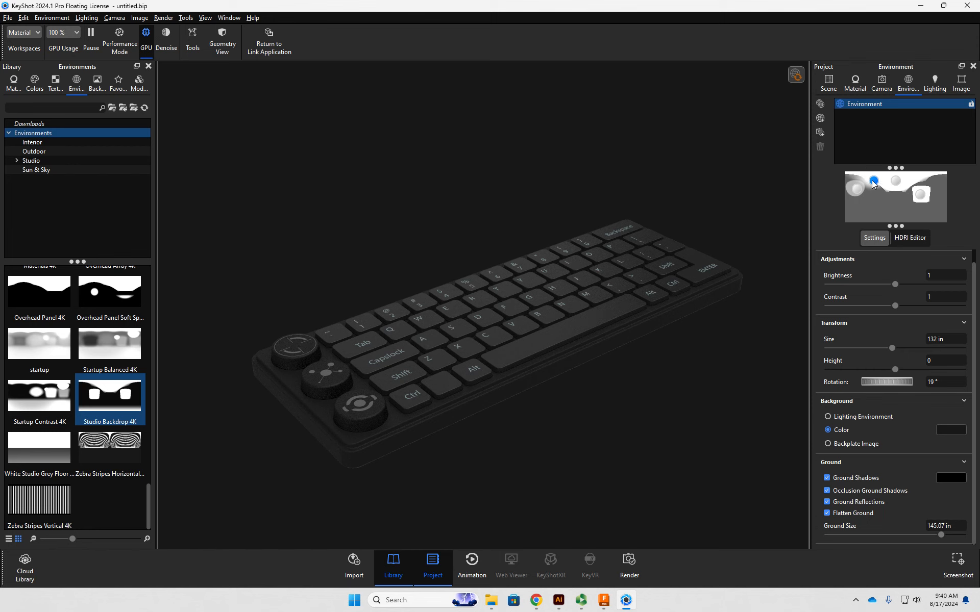
pyautogui.moveTo(873, 182); pyautogui.dragTo(875, 190)
pyautogui.click(910, 237)
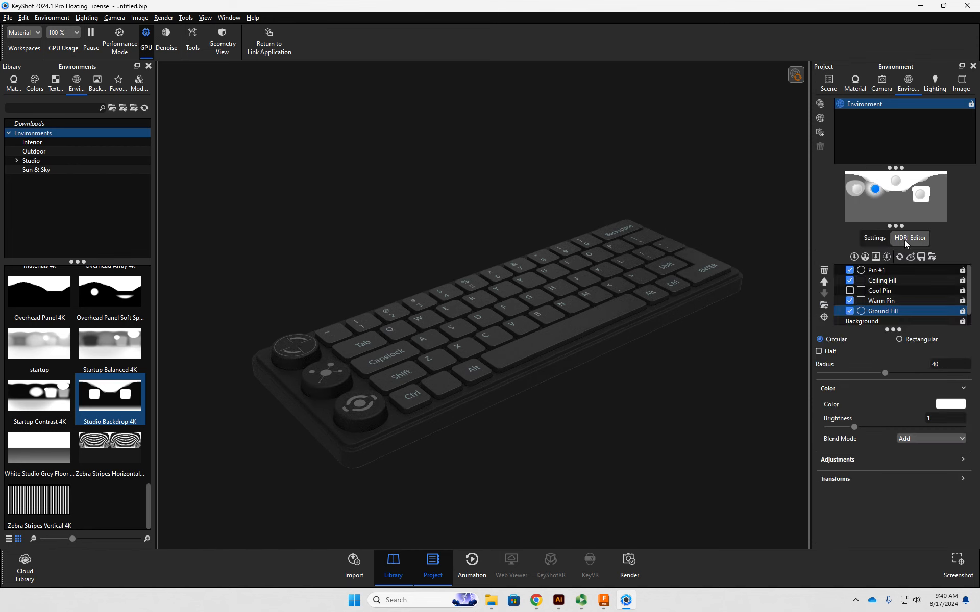
pyautogui.click(849, 311)
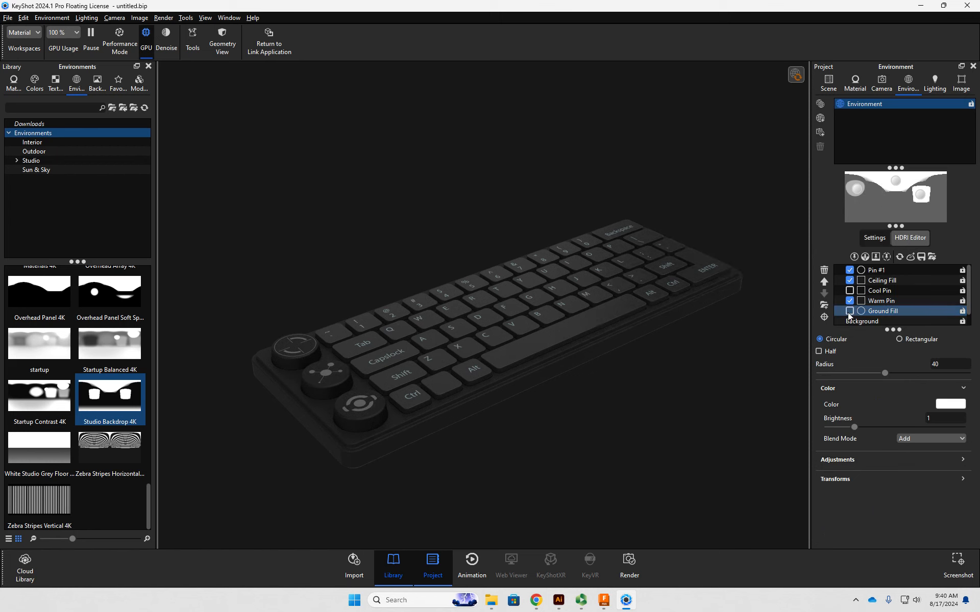
# - Darken the HDRI background color to the grey 404040, a value of 25%
pyautogui.click(888, 321)
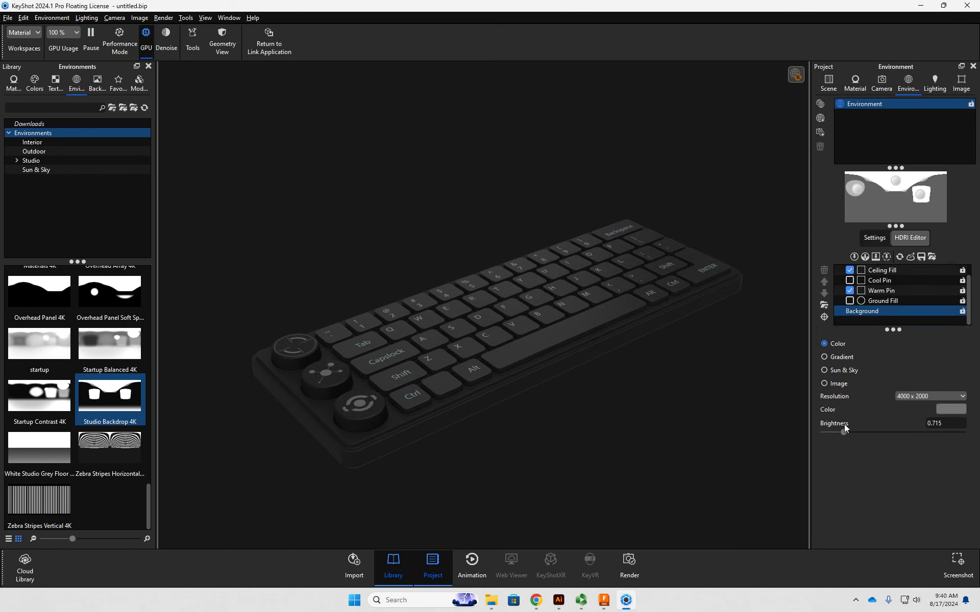
pyautogui.click(951, 409)
pyautogui.moveTo(917, 412); pyautogui.dragTo(873, 415)
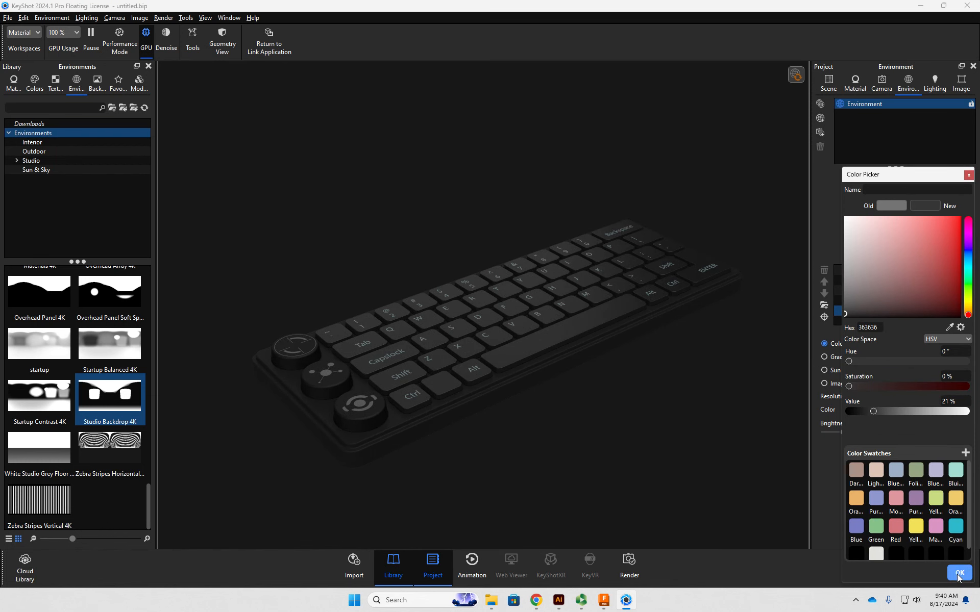
pyautogui.click(885, 413)
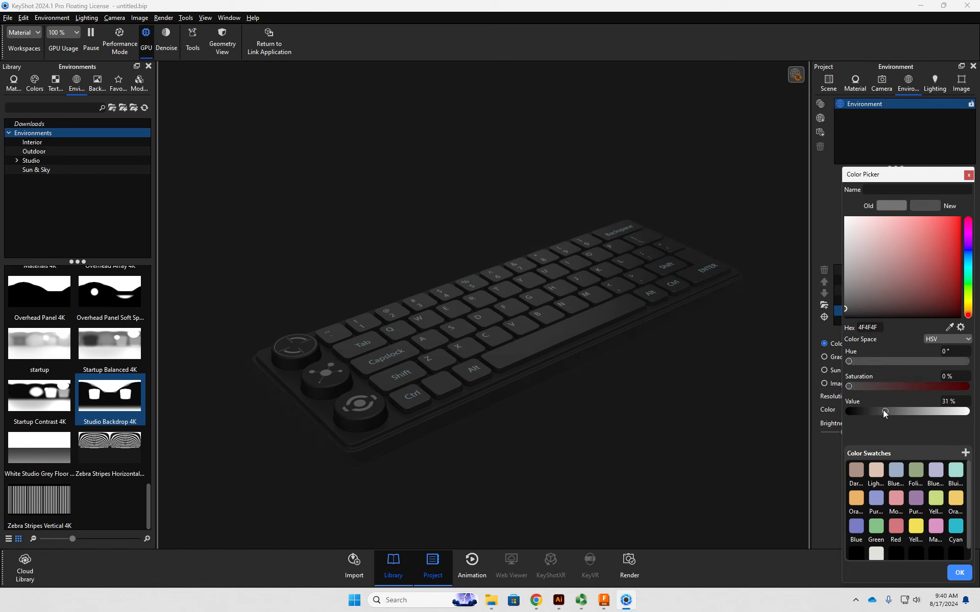
pyautogui.click(959, 573)
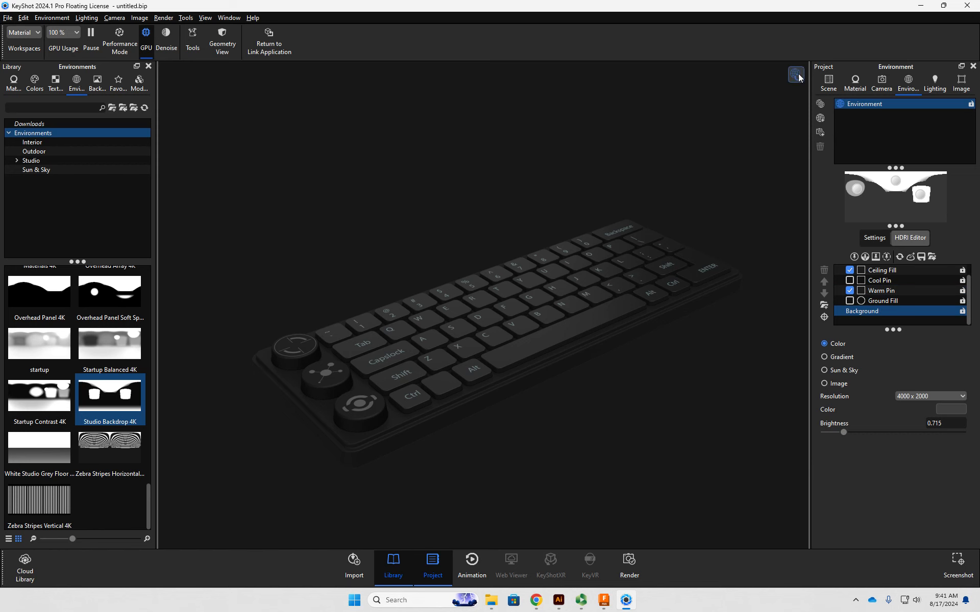
# - Set the environment's background color to the dark grey 262626, a value of 15%
pyautogui.click(875, 238)
pyautogui.click(943, 432)
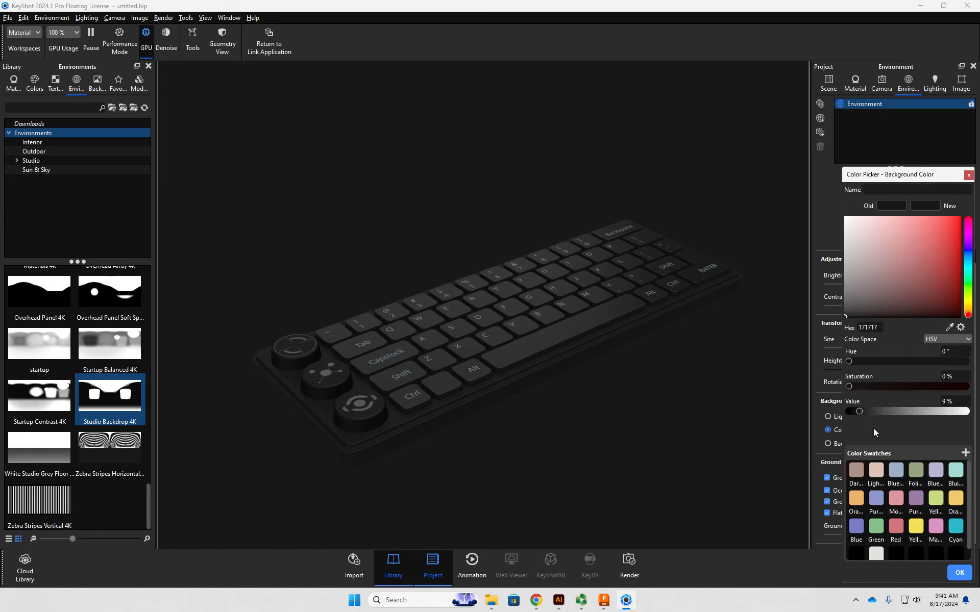
pyautogui.click(866, 412)
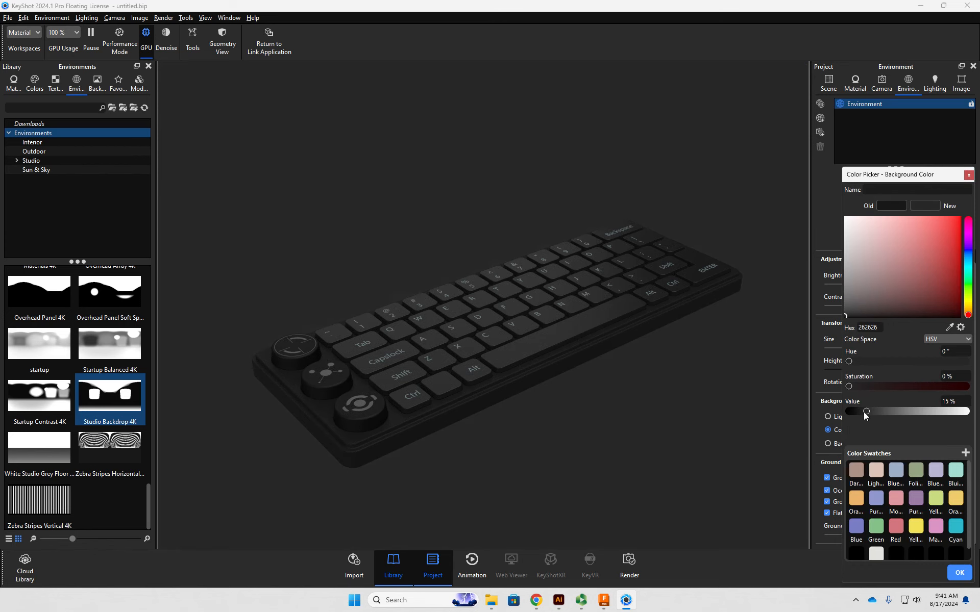
pyautogui.click(960, 574)
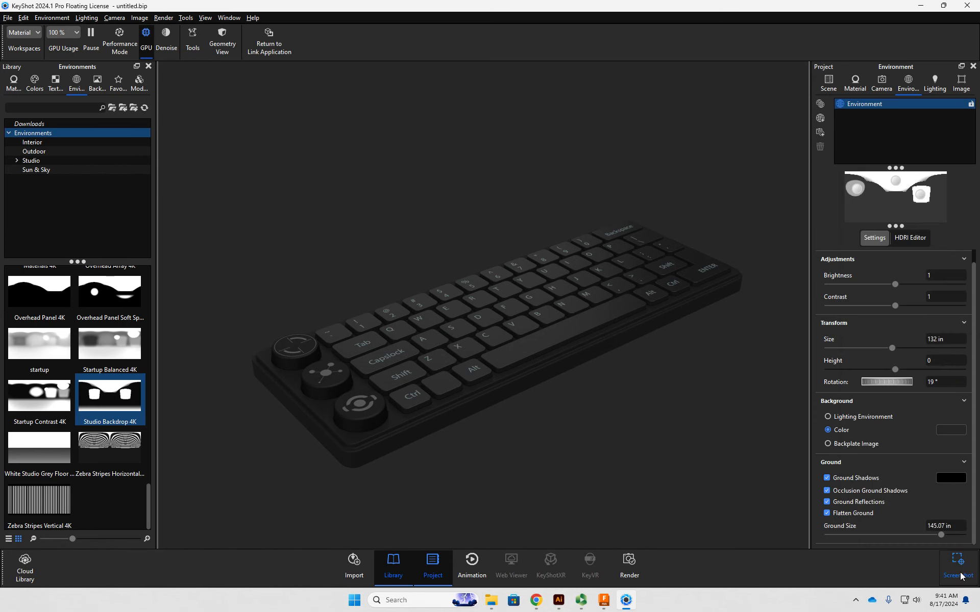
# - Adjust the refractive index of the keycaps' Hard Shiny Plastic Black #1 material and increase its roughness
pyautogui.moveTo(686, 426); pyautogui.dragTo(666, 413, button='middle')
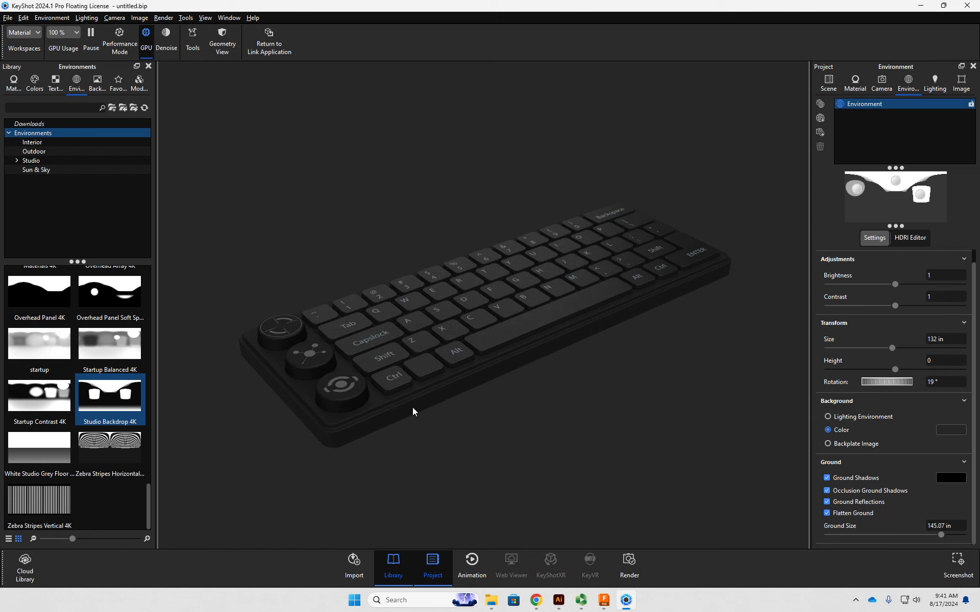
pyautogui.doubleClick(427, 369)
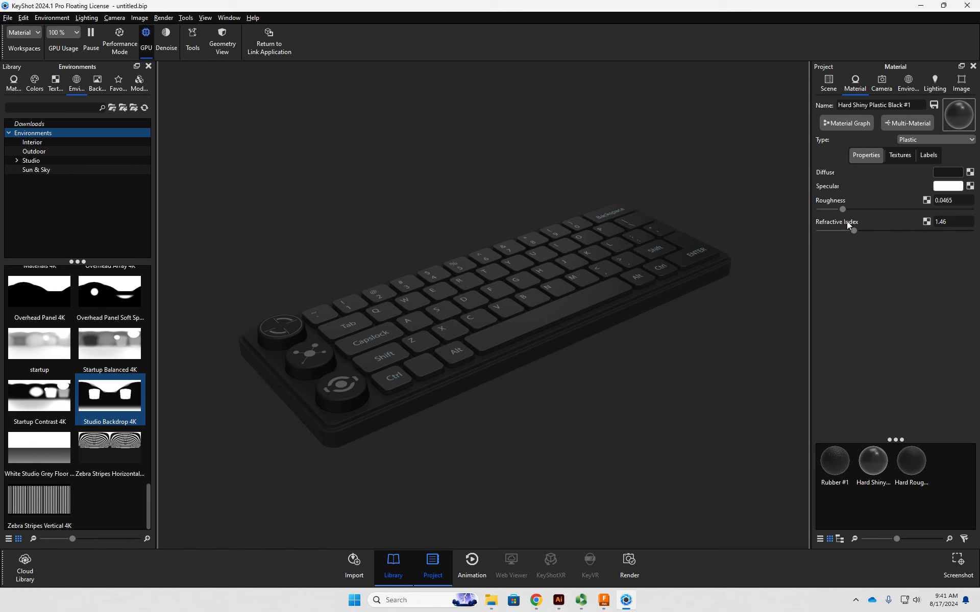
pyautogui.moveTo(855, 228); pyautogui.dragTo(843, 209)
pyautogui.moveTo(842, 208); pyautogui.dragTo(866, 209)
# - Slightly rescale and reposition the planar KeyboardTexture label so its legends line up with the keycaps
pyautogui.click(928, 154)
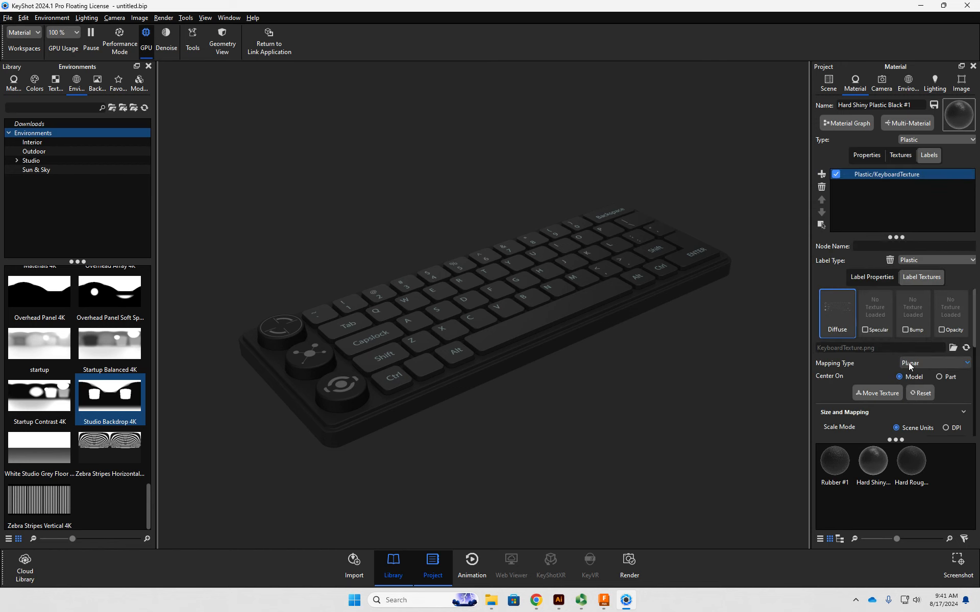
pyautogui.click(879, 394)
pyautogui.scroll(2, 318, 300)
pyautogui.scroll(-3, 318, 300)
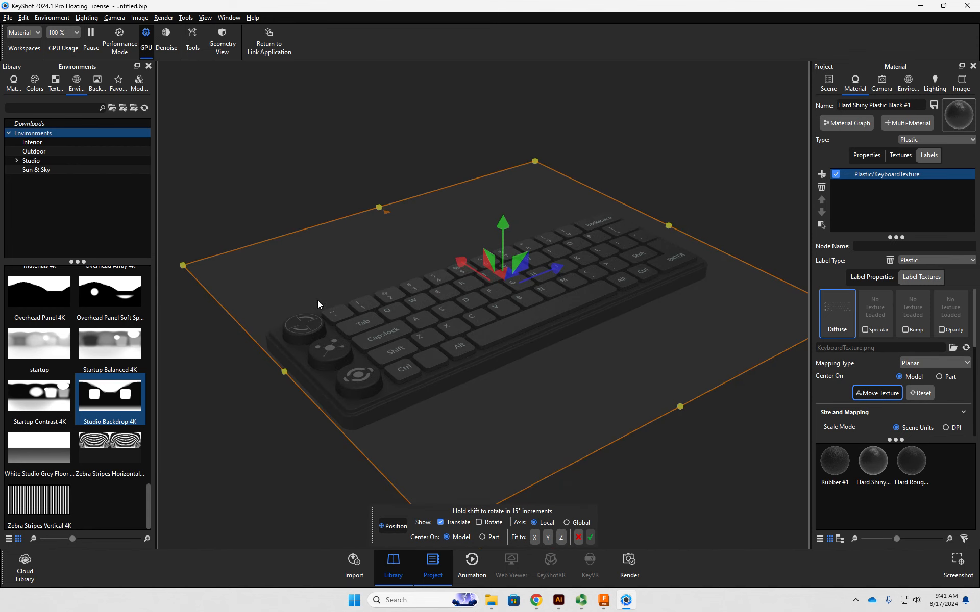
pyautogui.moveTo(184, 265); pyautogui.dragTo(179, 264)
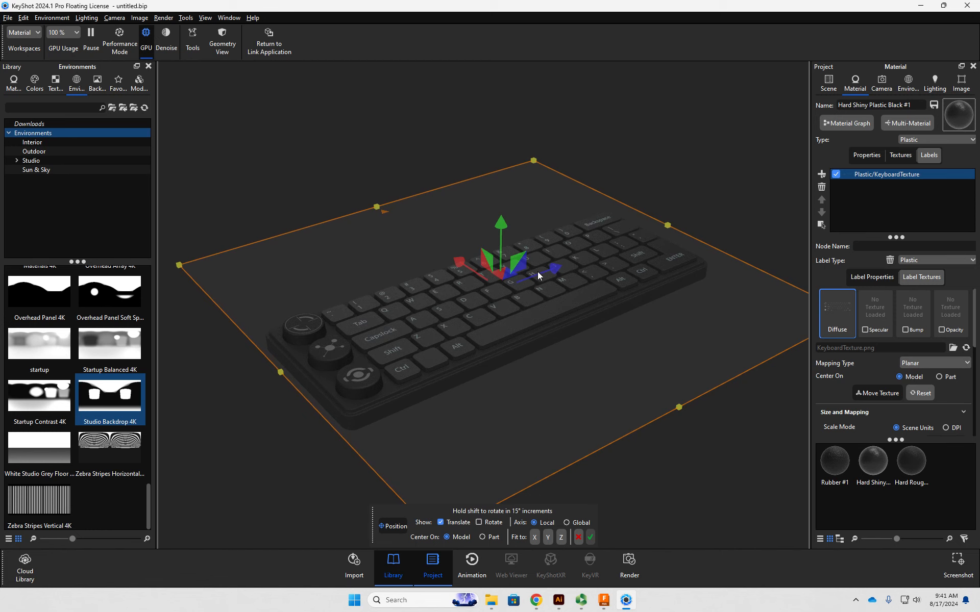
pyautogui.moveTo(464, 264); pyautogui.dragTo(465, 265)
pyautogui.moveTo(555, 273); pyautogui.dragTo(555, 274)
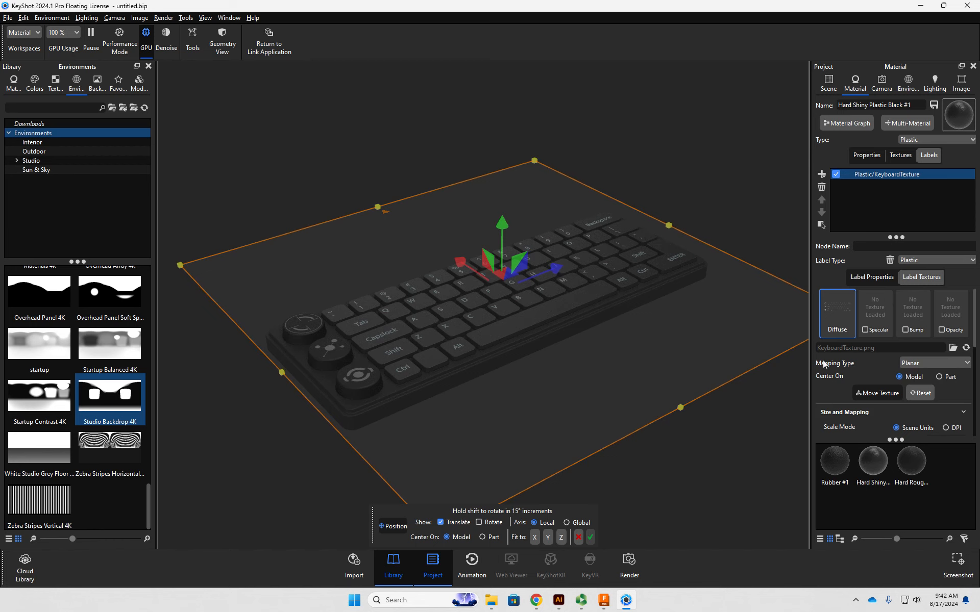
pyautogui.click(590, 537)
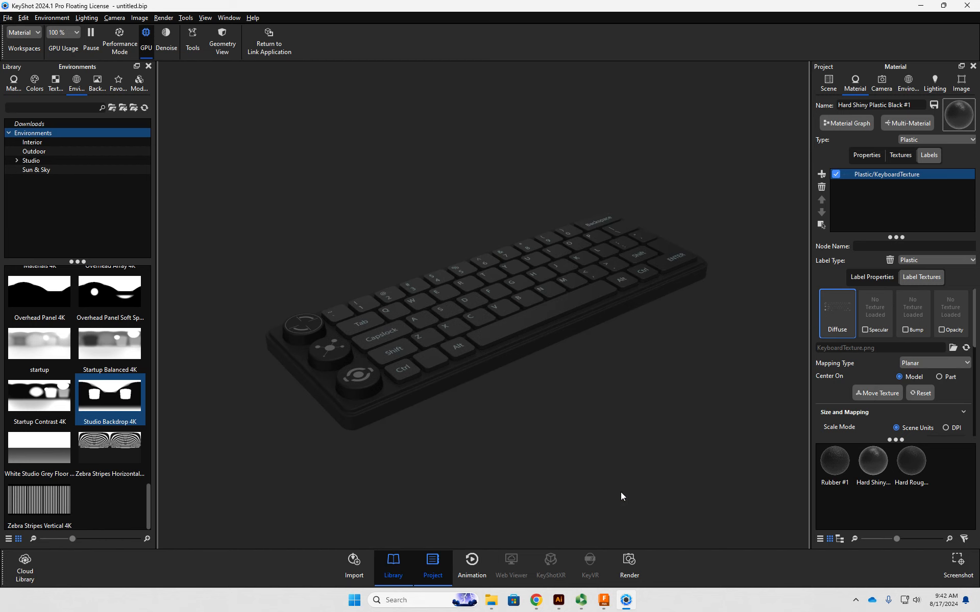
# - Tint the KeyboardTexture label on the knobs' Rubber #1 material with the Bluish green swatch, darkened to 3B4846, as its blend color
pyautogui.moveTo(592, 359); pyautogui.dragTo(578, 364, button='middle')
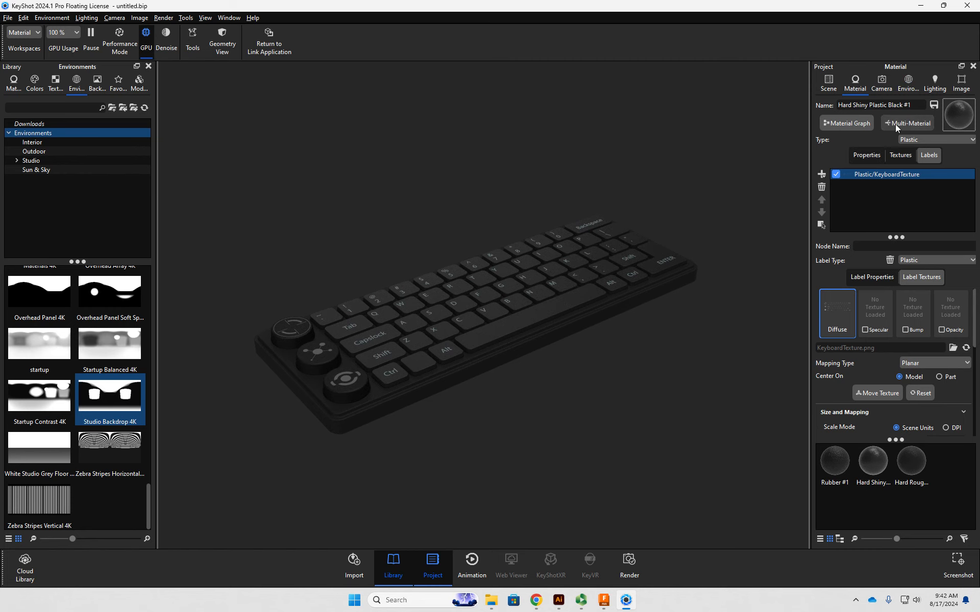
pyautogui.moveTo(725, 205); pyautogui.dragTo(759, 182)
pyautogui.moveTo(658, 325); pyautogui.dragTo(677, 310, button='middle')
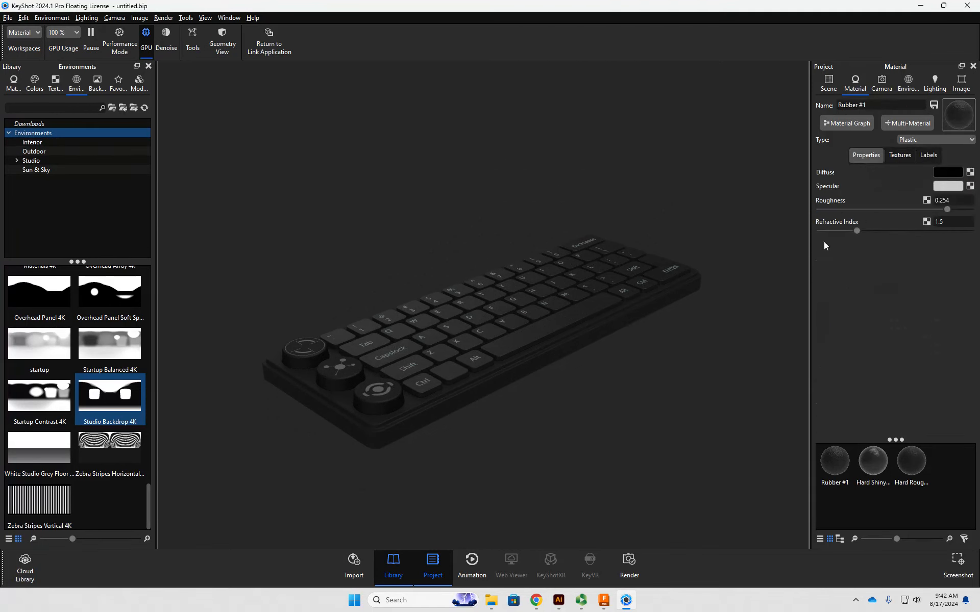
pyautogui.click(924, 159)
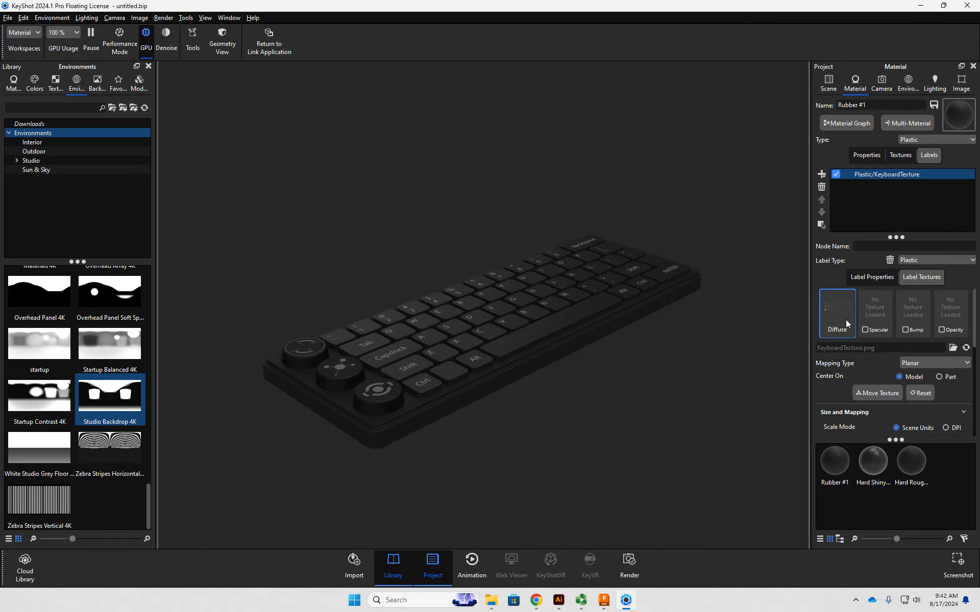
pyautogui.scroll(-5, 861, 363)
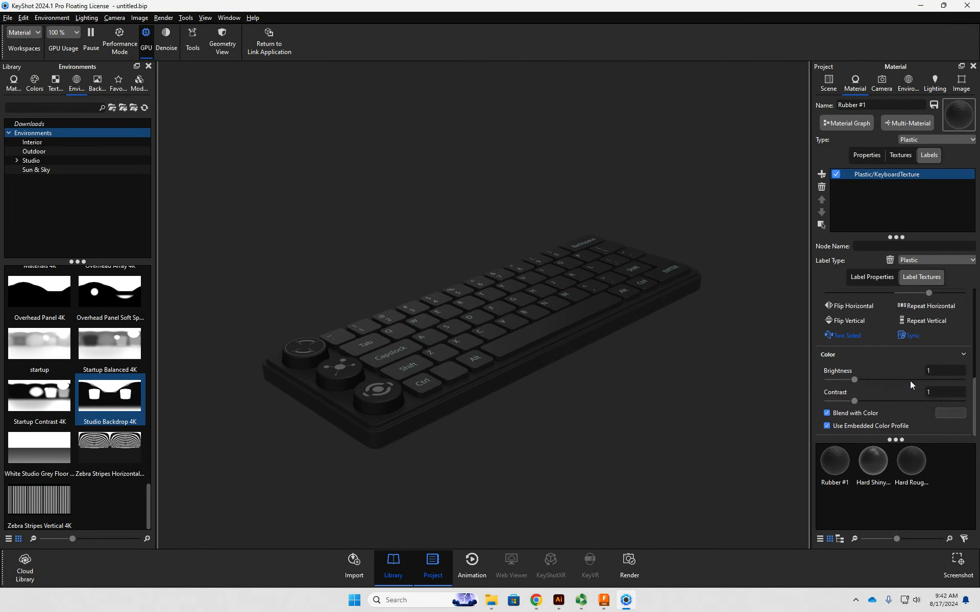
pyautogui.click(949, 413)
pyautogui.moveTo(906, 180); pyautogui.dragTo(790, 172)
pyautogui.click(815, 447)
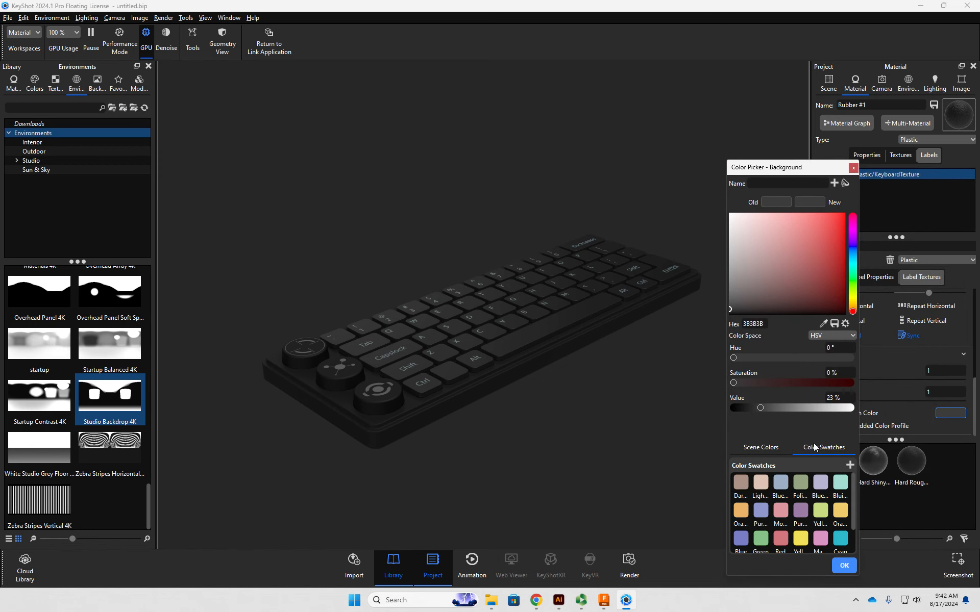
pyautogui.click(840, 484)
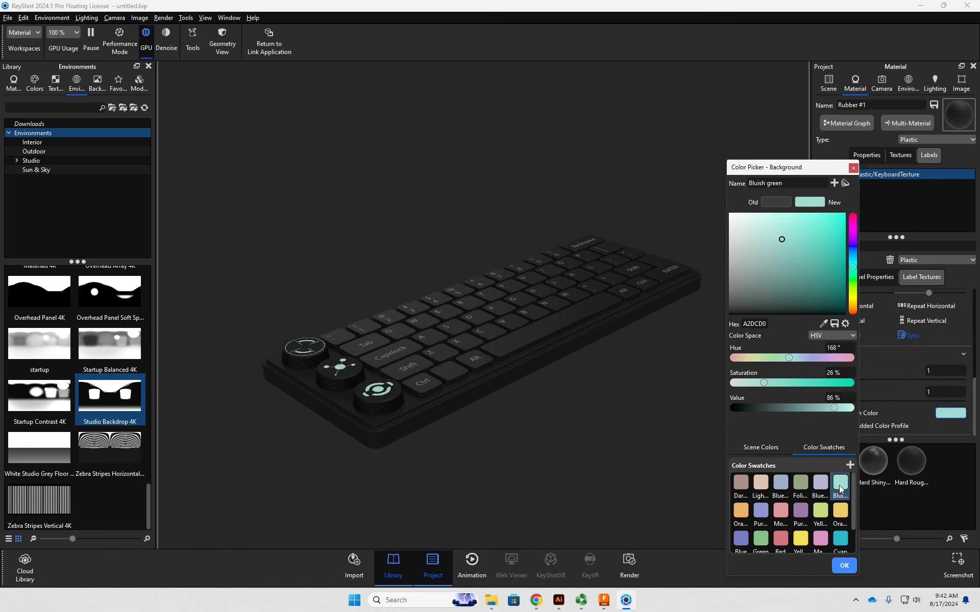
pyautogui.moveTo(762, 274)
pyautogui.mouseDown()
pyautogui.moveTo(739, 288)
pyautogui.moveTo(731, 277)
pyautogui.moveTo(749, 253)
pyautogui.moveTo(736, 251)
pyautogui.moveTo(740, 266)
pyautogui.moveTo(770, 283)
pyautogui.moveTo(778, 301)
pyautogui.moveTo(770, 308)
pyautogui.mouseUp()
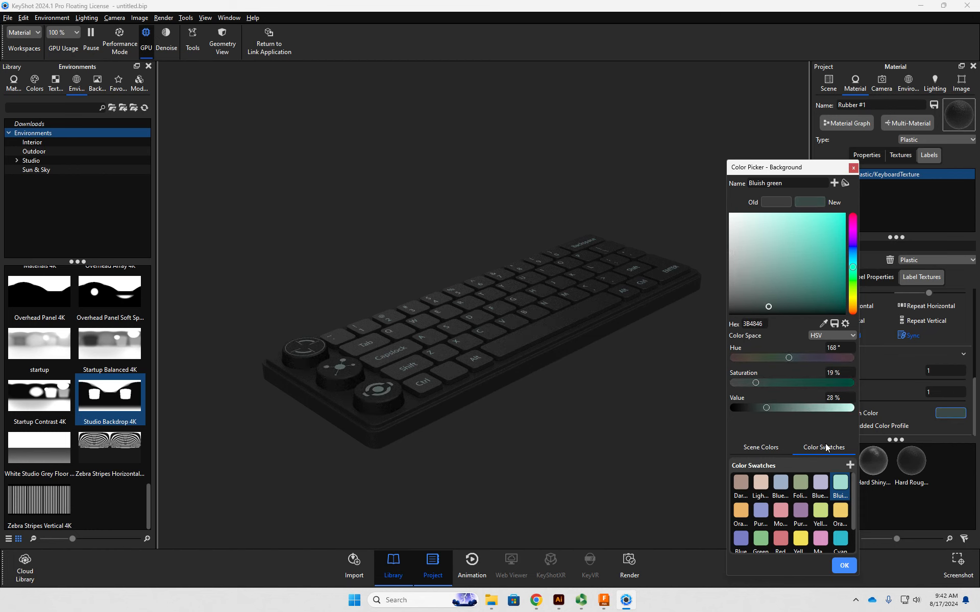
# - Change the knob label's blend color to the Cyan swatch, shifted to the dark muted blue 3C515E, and apply it
pyautogui.click(840, 540)
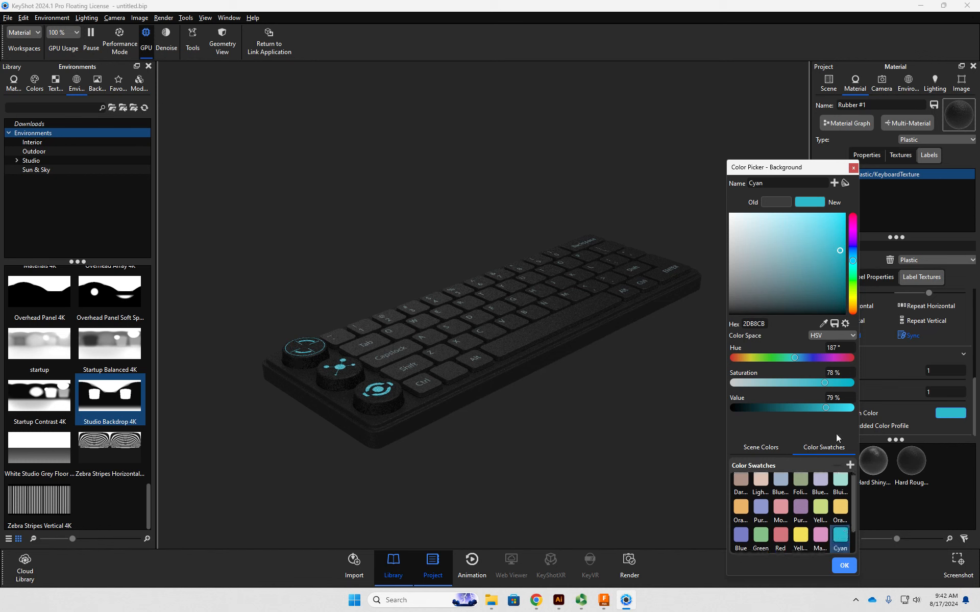
pyautogui.moveTo(800, 357); pyautogui.dragTo(776, 407)
pyautogui.click(781, 384)
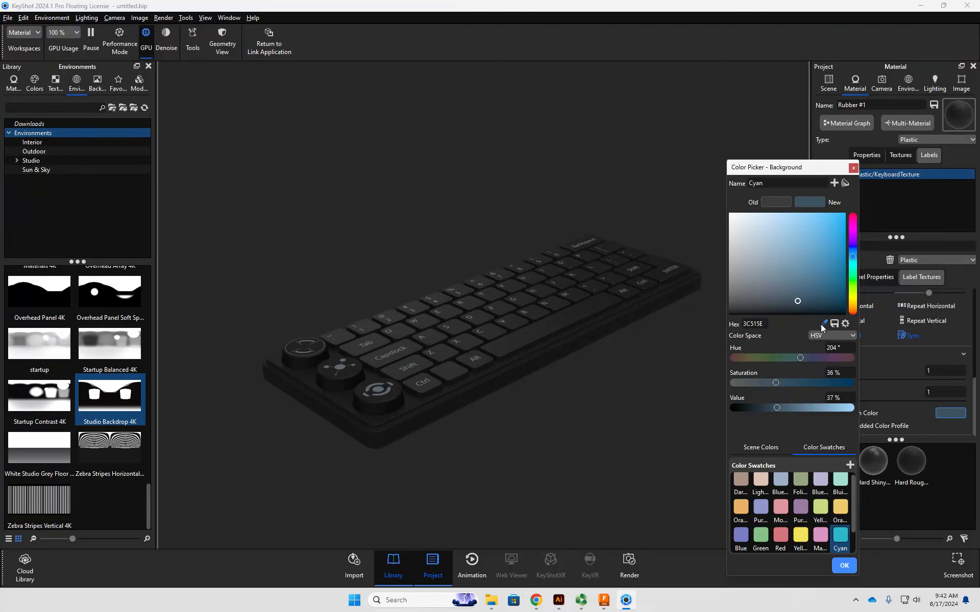
pyautogui.click(843, 565)
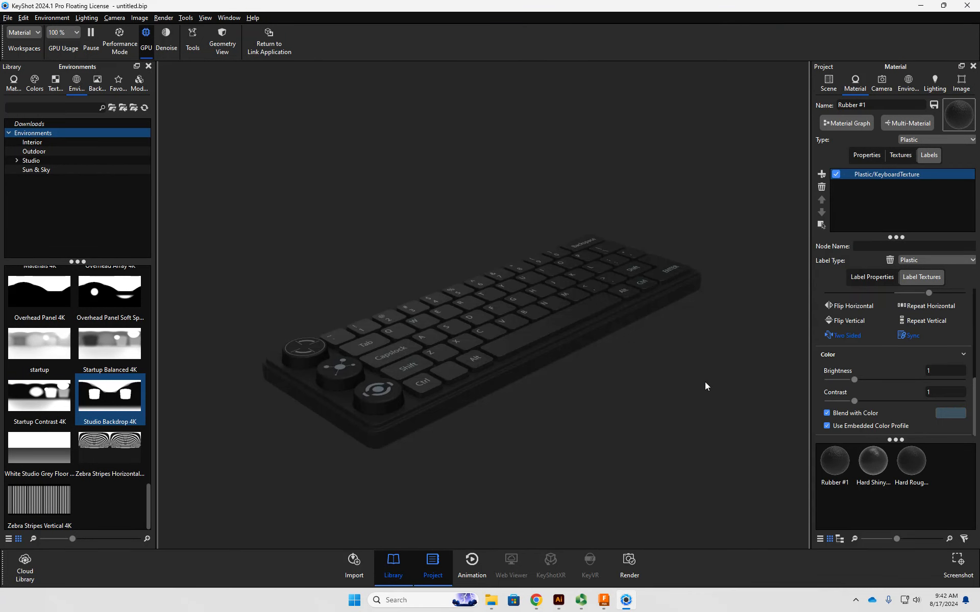
pyautogui.moveTo(705, 387); pyautogui.dragTo(679, 462)
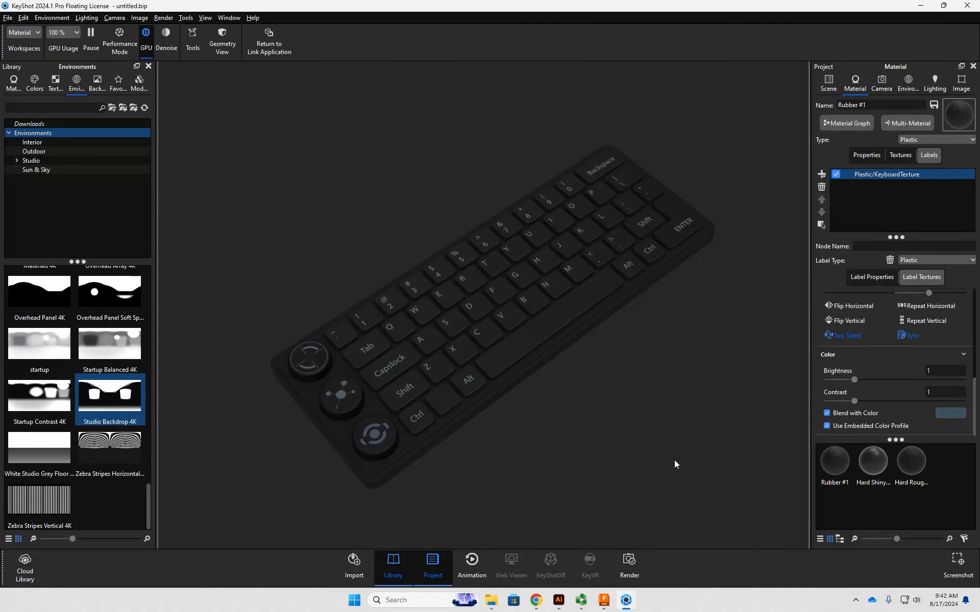
pyautogui.moveTo(647, 449); pyautogui.dragTo(630, 348)
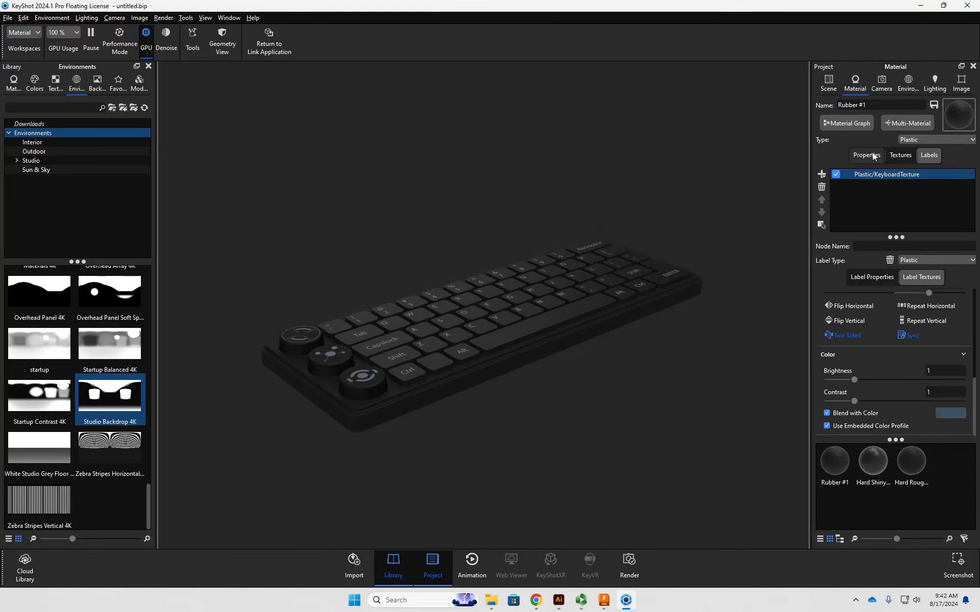
# - Unlink the aspect ratio, set the image resolution to 960 × 540 px, and link and lock the new proportions
pyautogui.click(951, 82)
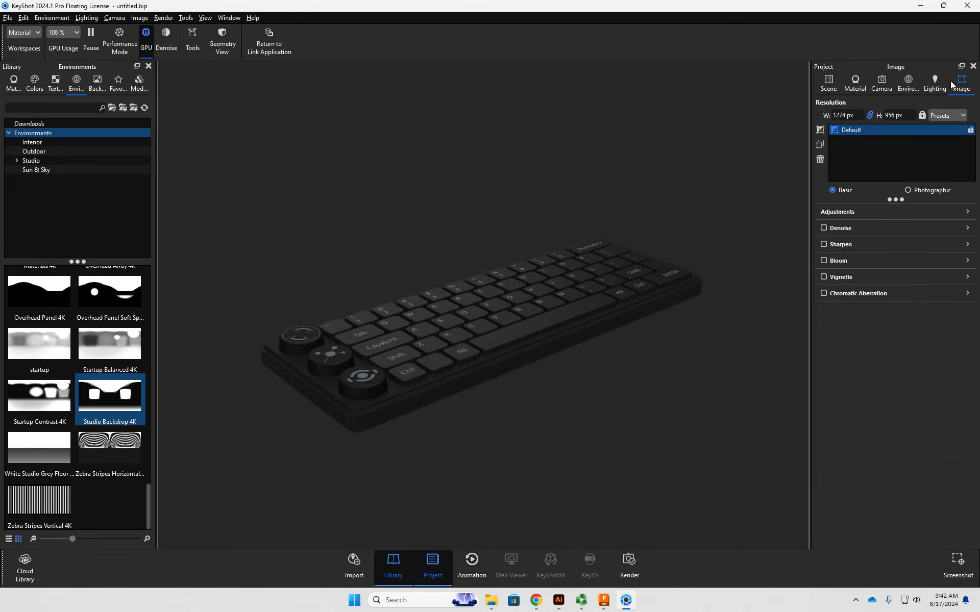
pyautogui.click(871, 116)
pyautogui.click(846, 116)
pyautogui.write('960')
pyautogui.press('Tab')
pyautogui.write('540')
pyautogui.press('Return')
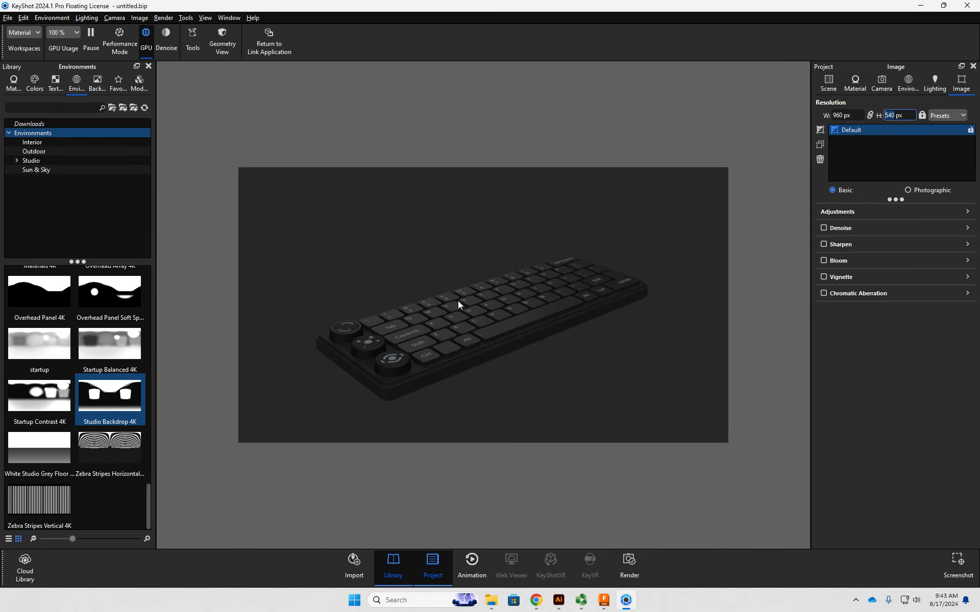
pyautogui.click(870, 115)
# - Switch the Default image style to Photographic and raise its tone mapping exposure to 0.24 EV
pyautogui.click(908, 190)
pyautogui.scroll(-10, 825, 367)
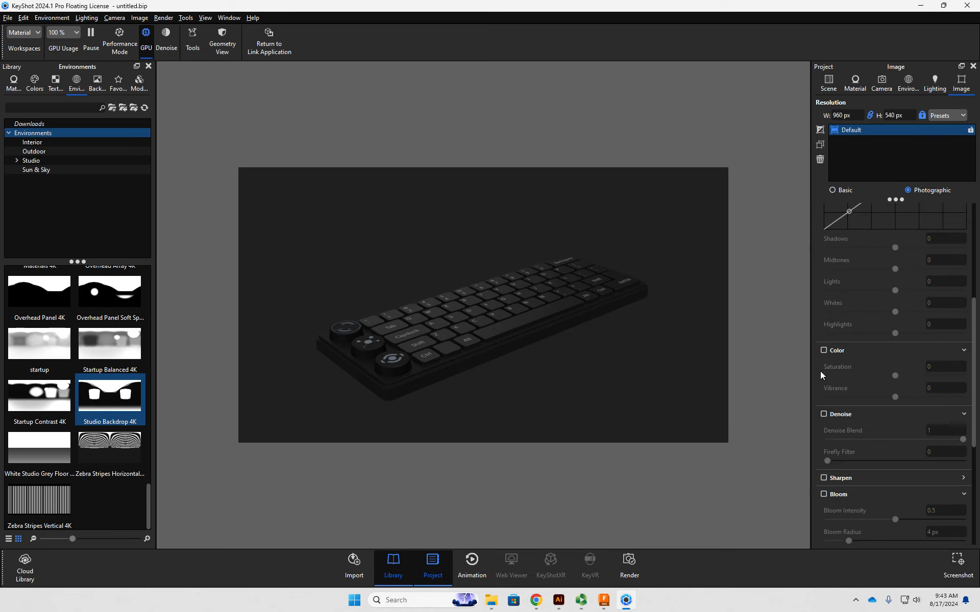
pyautogui.scroll(10, 823, 369)
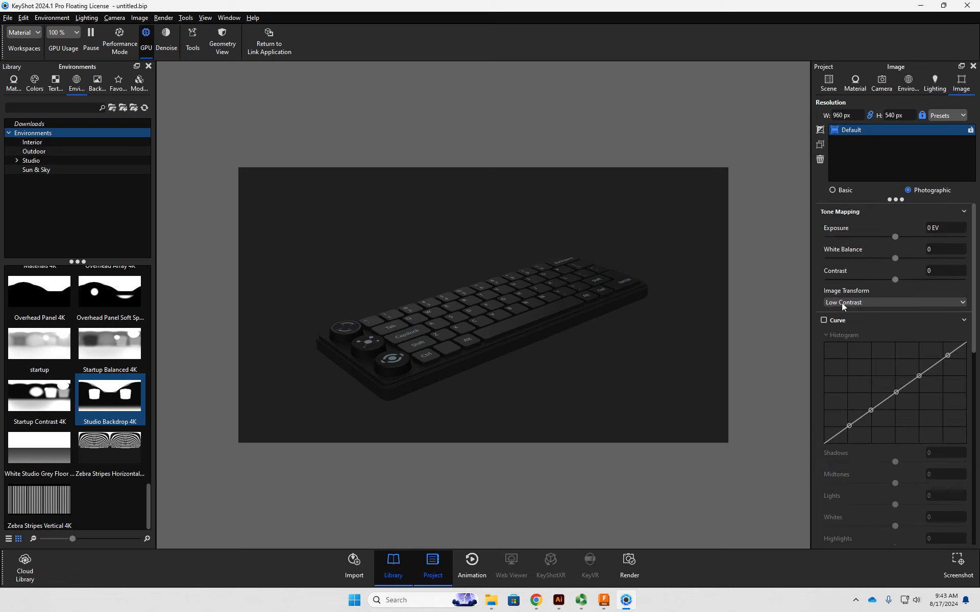
pyautogui.click(895, 236)
pyautogui.moveTo(896, 240); pyautogui.dragTo(902, 241)
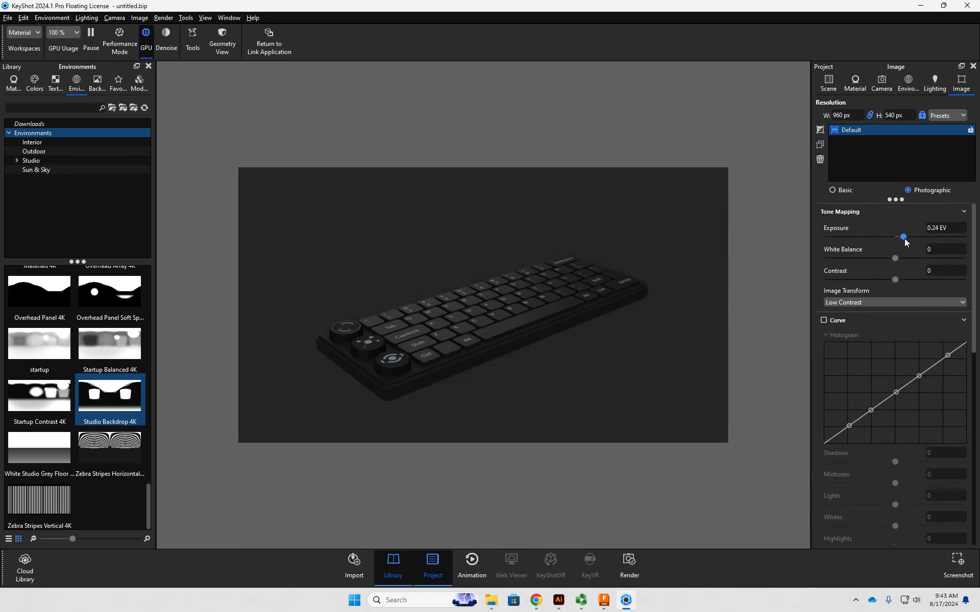
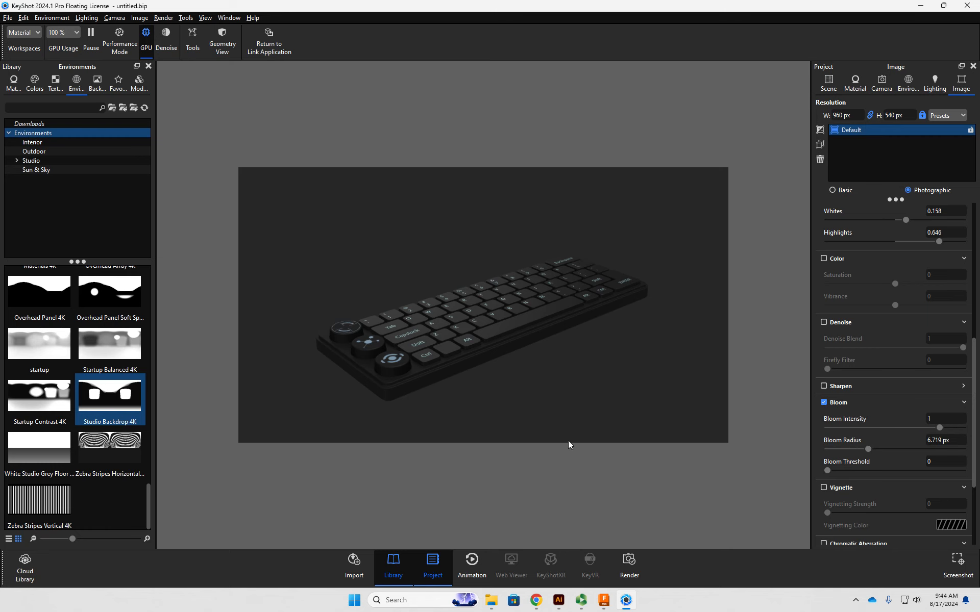
# - Strengthen the bloom to intensity 2 with a 20 px radius and a threshold of 0.092
pyautogui.moveTo(867, 448); pyautogui.dragTo(951, 439)
pyautogui.write('2')
pyautogui.press('Tab')
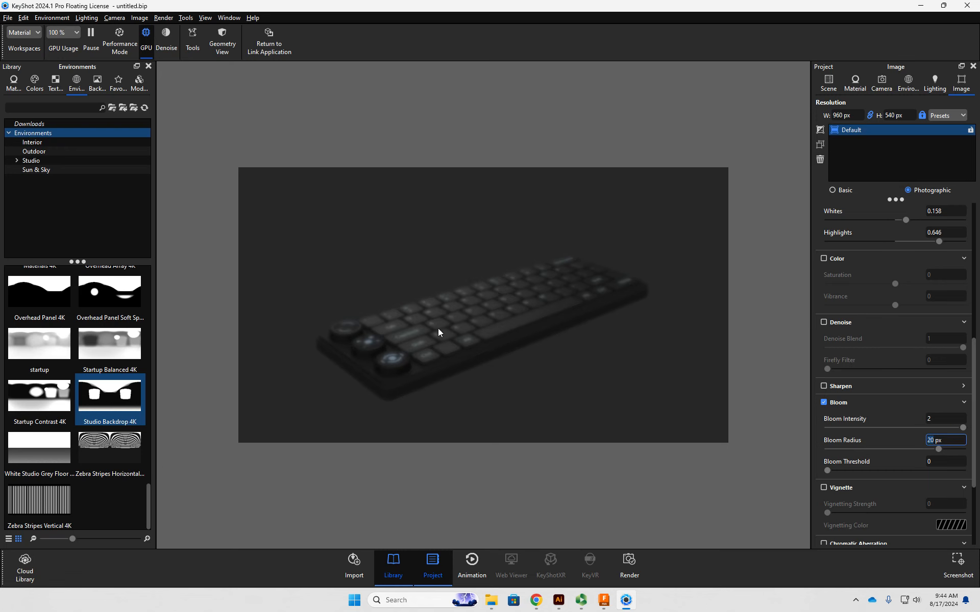
pyautogui.moveTo(828, 470); pyautogui.dragTo(869, 472)
# - Examine the knobs and nearby key legends up close, comparing the image with bloom off and on
pyautogui.moveTo(494, 421); pyautogui.dragTo(360, 397)
pyautogui.scroll(5, 356, 397)
pyautogui.moveTo(347, 395); pyautogui.dragTo(458, 364, button='middle')
pyautogui.moveTo(457, 363); pyautogui.dragTo(461, 347)
pyautogui.scroll(10, 431, 325)
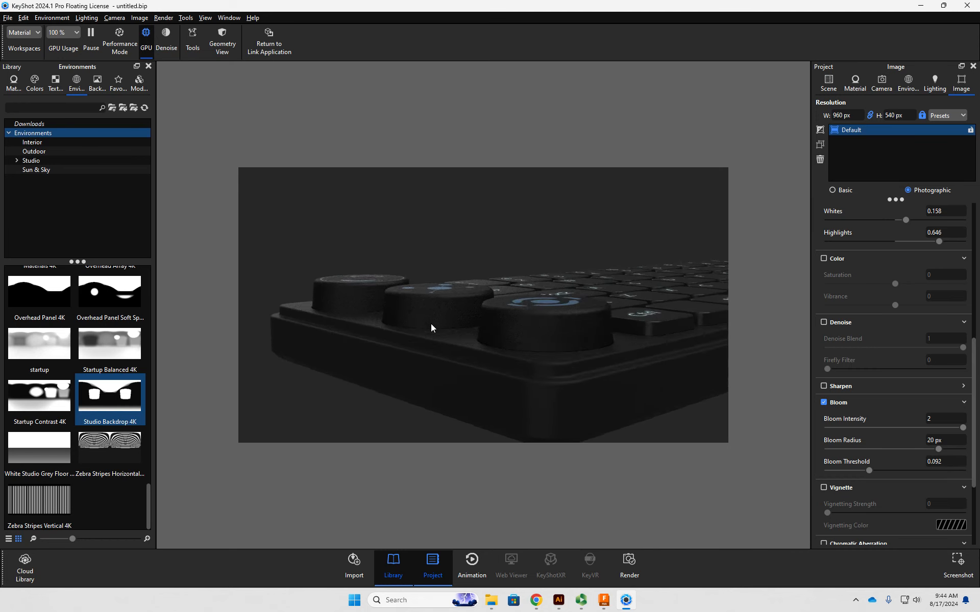
pyautogui.moveTo(422, 317); pyautogui.dragTo(422, 323, button='middle')
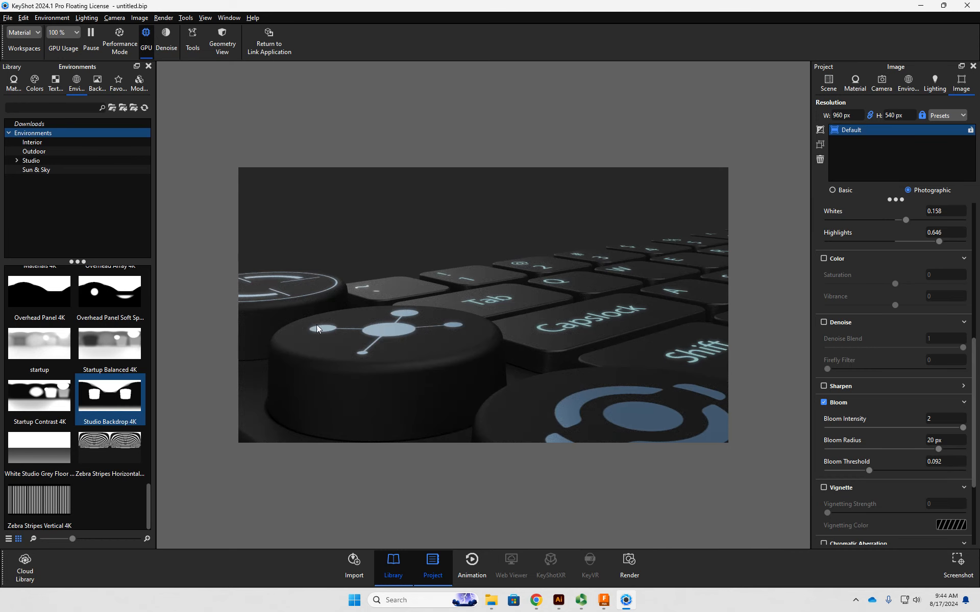
pyautogui.click(837, 402)
pyautogui.click(836, 402)
pyautogui.click(837, 402)
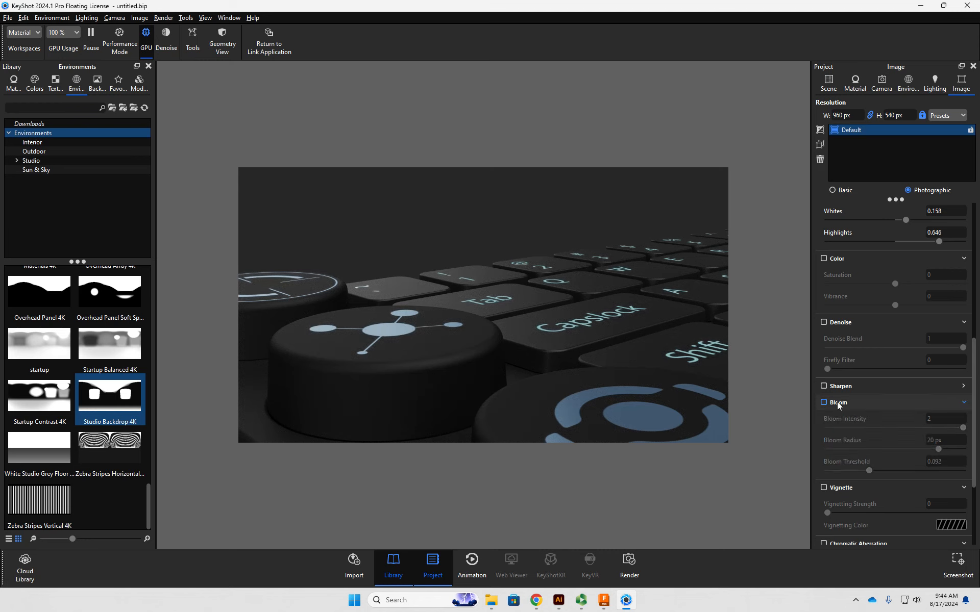
pyautogui.click(837, 402)
pyautogui.click(836, 402)
pyautogui.click(837, 402)
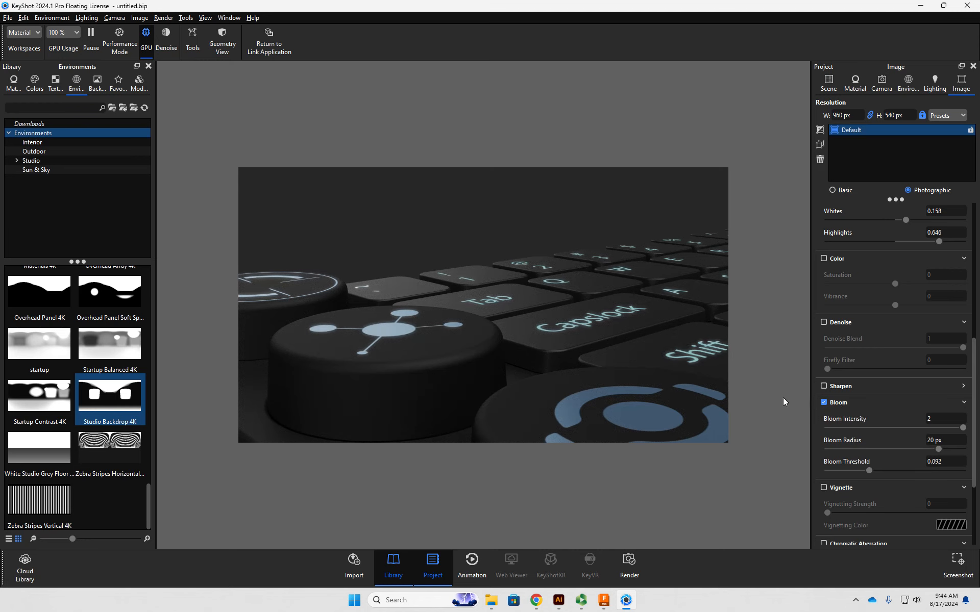
# - Enable the vignette for the whole-keyboard view and set its strength to 0.669
pyautogui.scroll(-8, 574, 360)
pyautogui.scroll(-10, 577, 353)
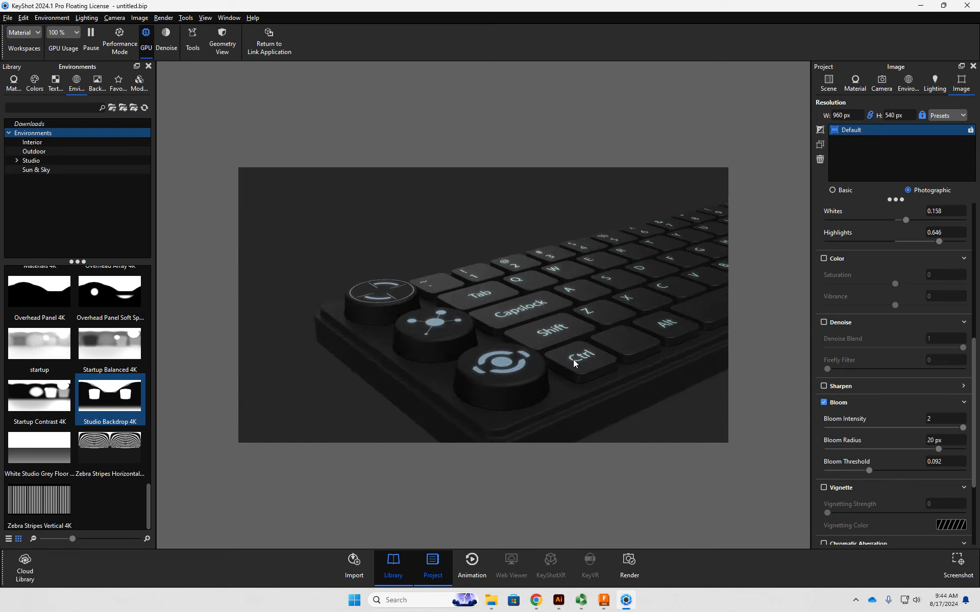
pyautogui.moveTo(534, 348); pyautogui.dragTo(467, 358, button='middle')
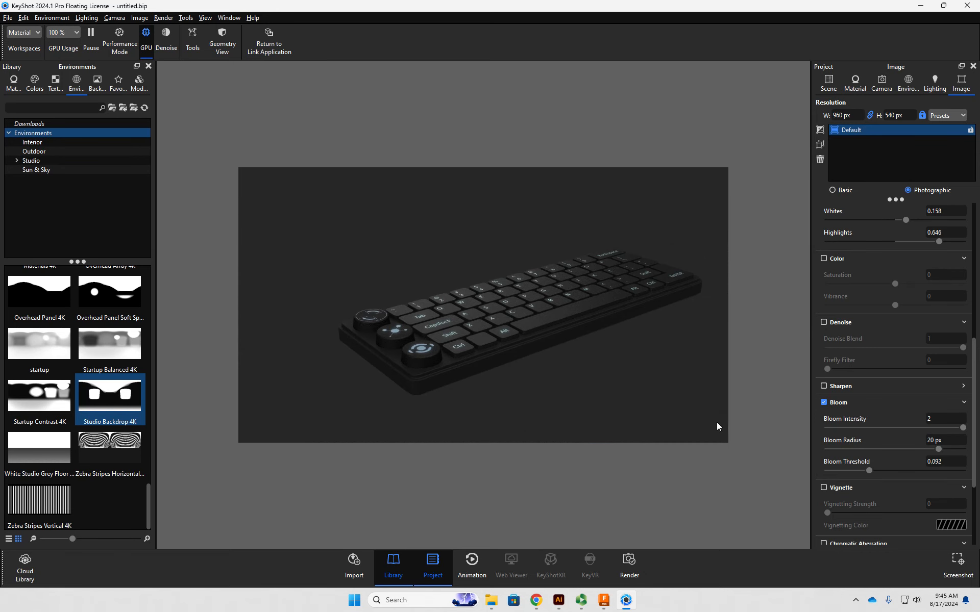
pyautogui.click(837, 487)
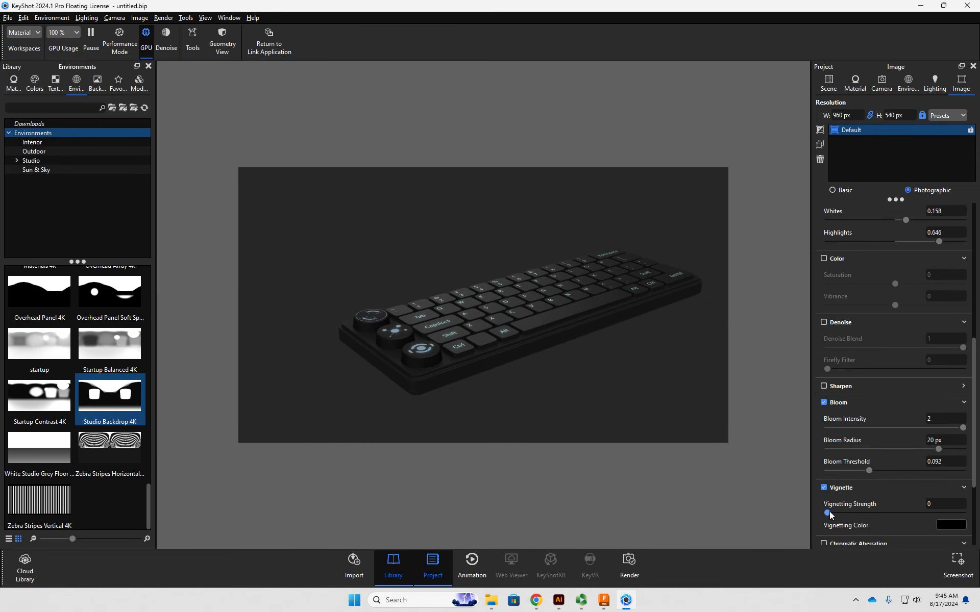
pyautogui.moveTo(910, 517); pyautogui.dragTo(920, 516)
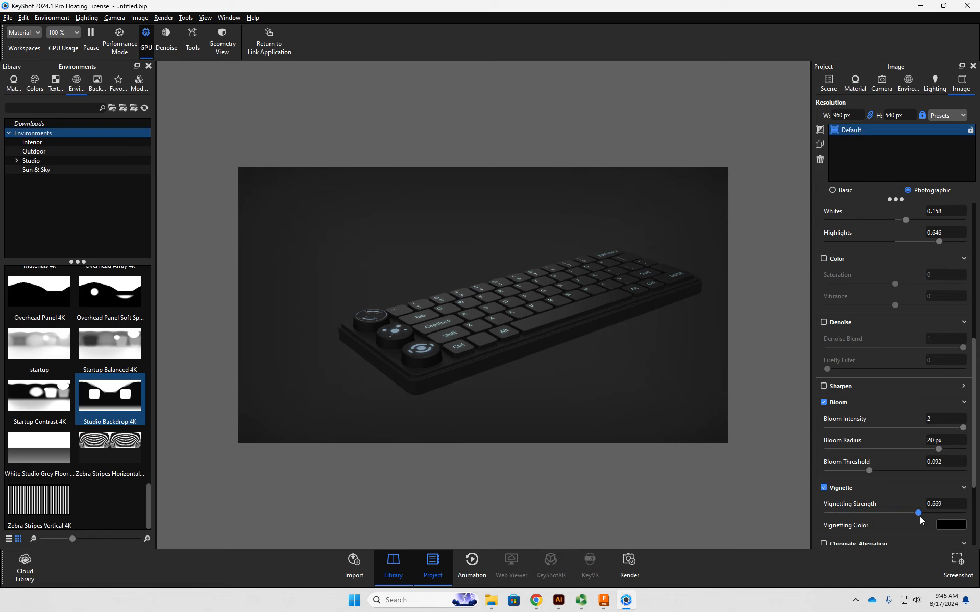
pyautogui.moveTo(607, 370); pyautogui.dragTo(580, 350)
# - Enable chromatic aberration with a strength of 1, judging it on a close-up of the Z key
pyautogui.scroll(-3, 834, 486)
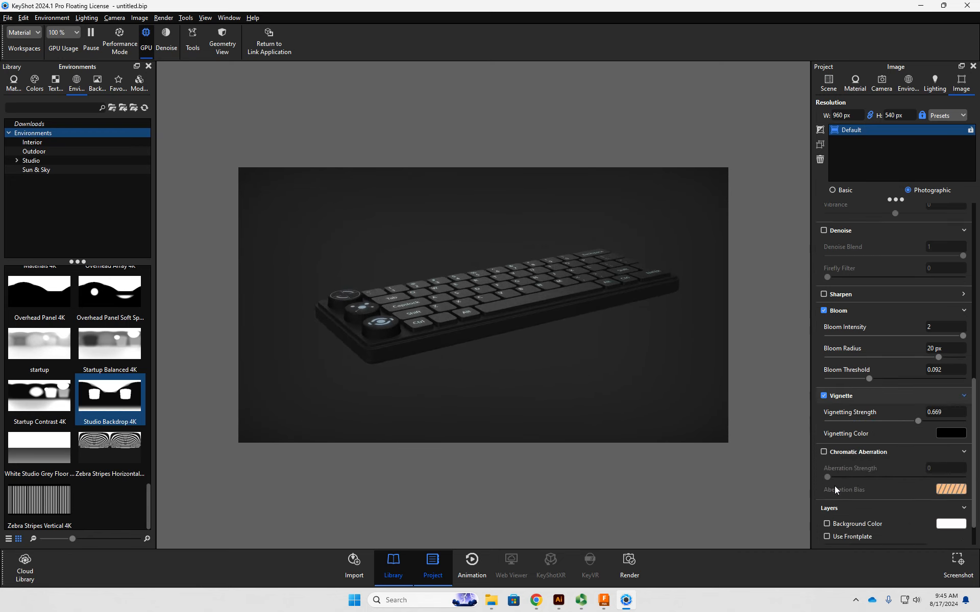
pyautogui.click(824, 452)
pyautogui.moveTo(463, 335); pyautogui.dragTo(509, 350, button='middle')
pyautogui.scroll(4, 436, 361)
pyautogui.scroll(10, 437, 361)
pyautogui.moveTo(471, 366); pyautogui.dragTo(506, 345)
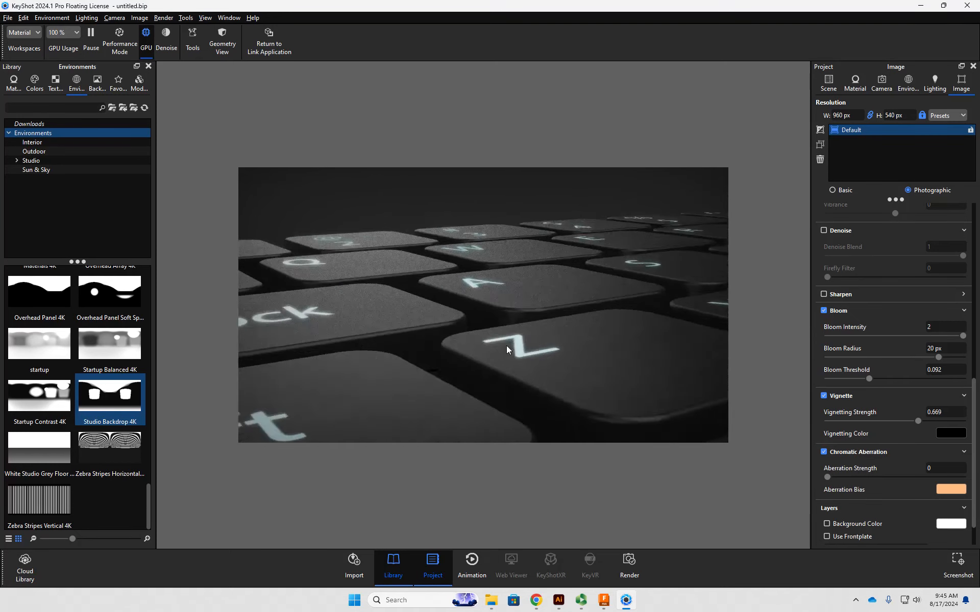
pyautogui.scroll(5, 514, 363)
pyautogui.moveTo(552, 379); pyautogui.dragTo(541, 345, button='middle')
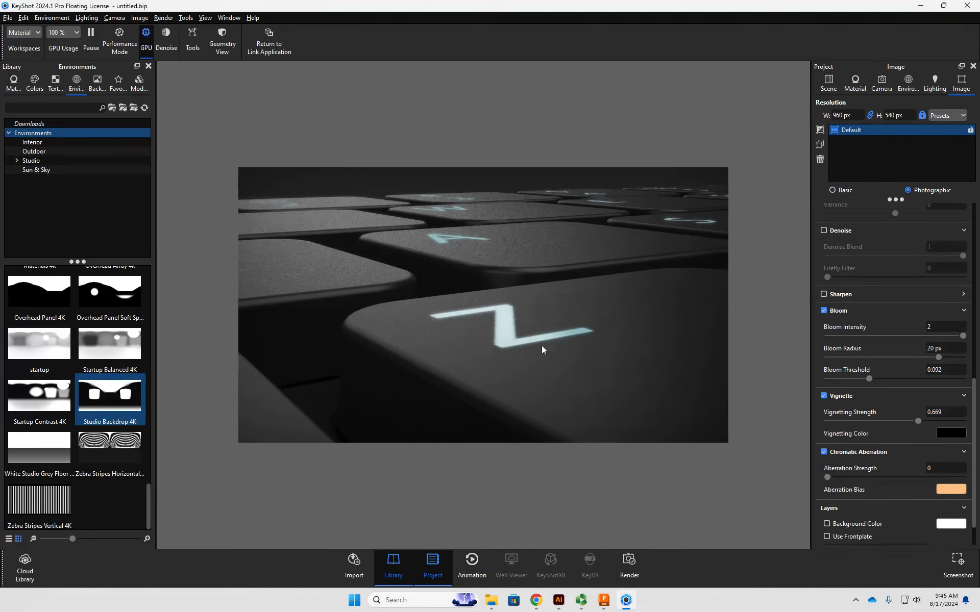
pyautogui.moveTo(829, 477); pyautogui.dragTo(841, 477)
pyautogui.moveTo(978, 489); pyautogui.dragTo(951, 480)
pyautogui.scroll(7, 469, 343)
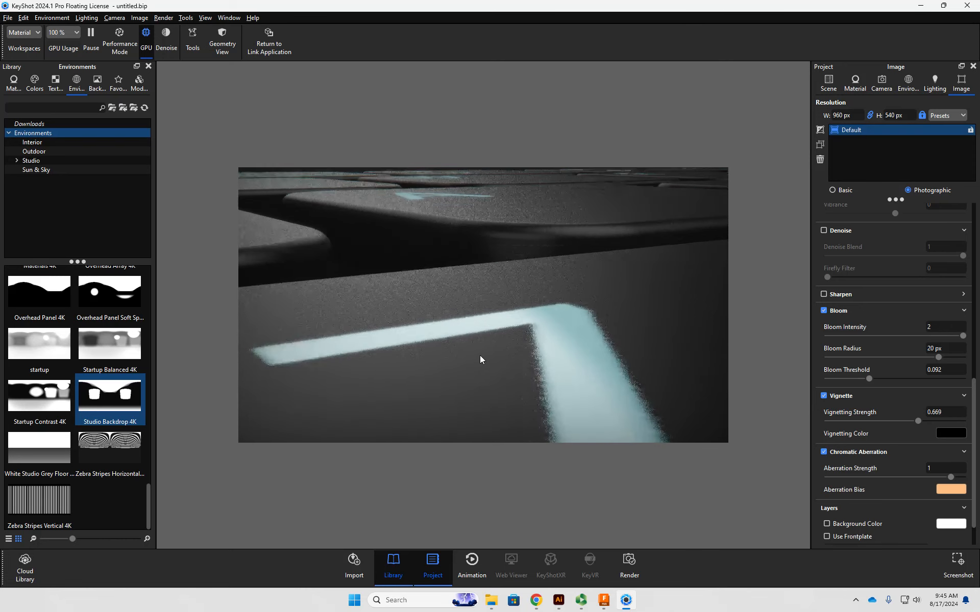
# - Compare the Z key and the knobs with chromatic aberration switched off and on
pyautogui.click(824, 452)
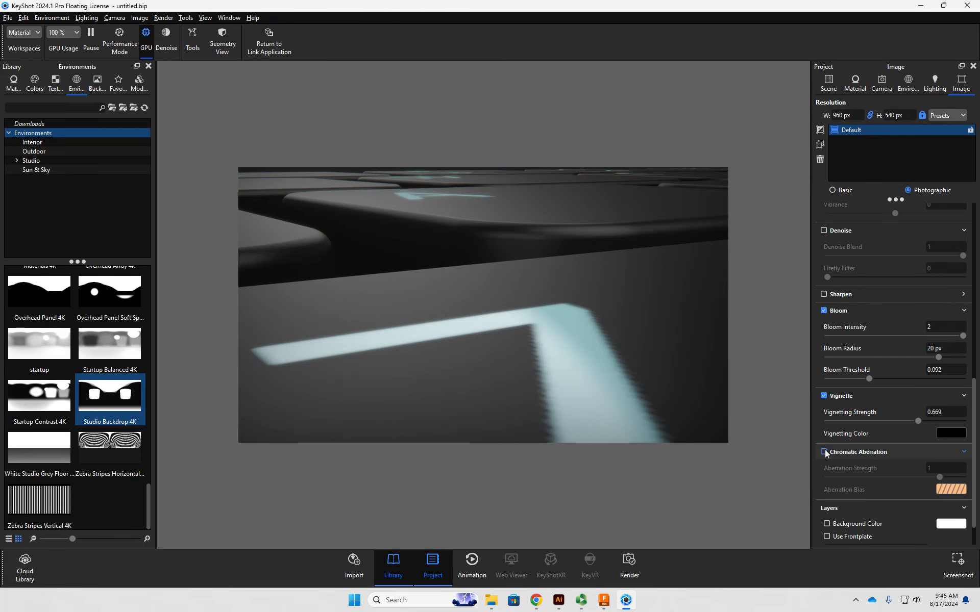
pyautogui.click(824, 452)
pyautogui.scroll(-7, 524, 335)
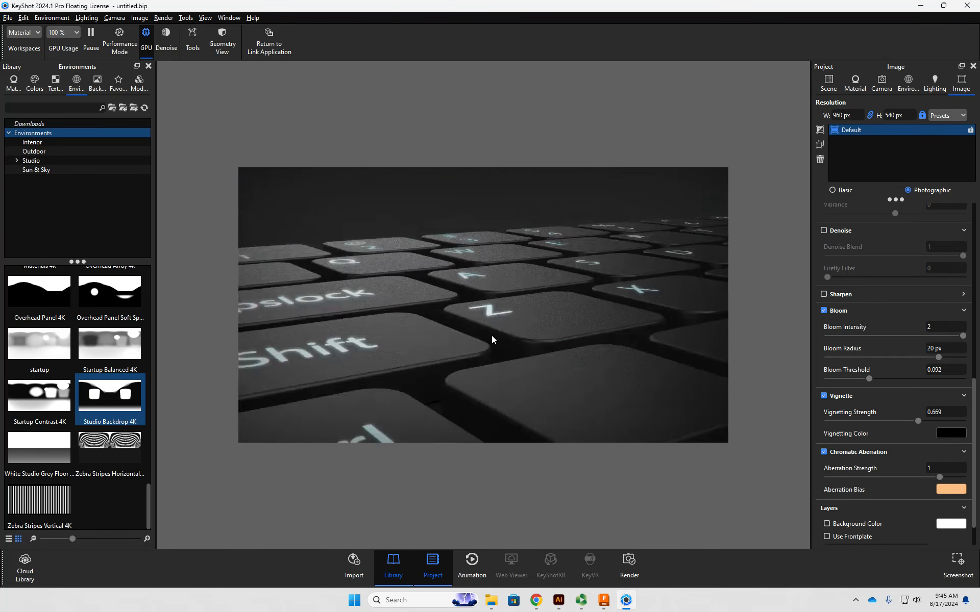
pyautogui.moveTo(396, 349); pyautogui.dragTo(537, 330)
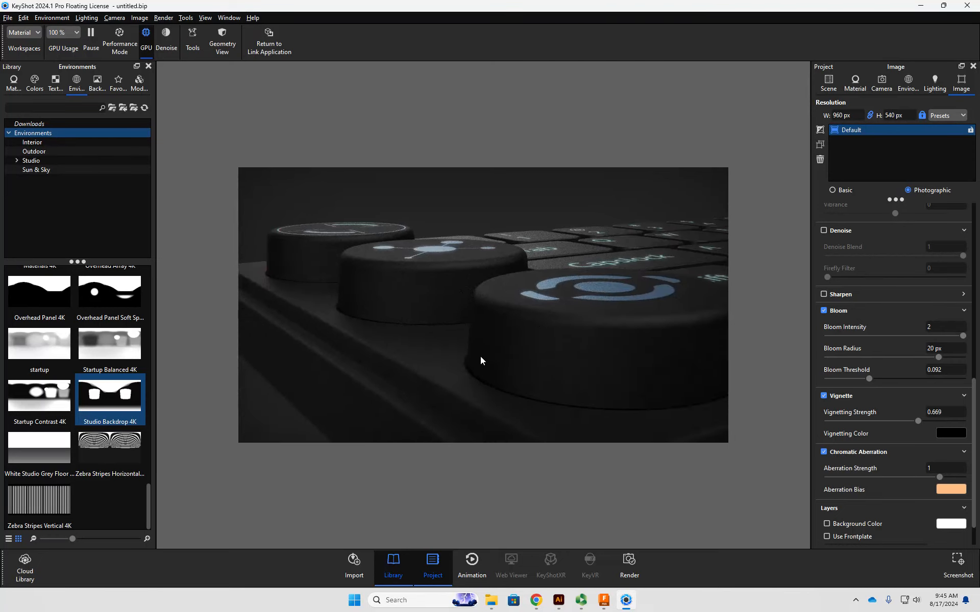
pyautogui.scroll(7, 482, 370)
pyautogui.scroll(-4, 483, 370)
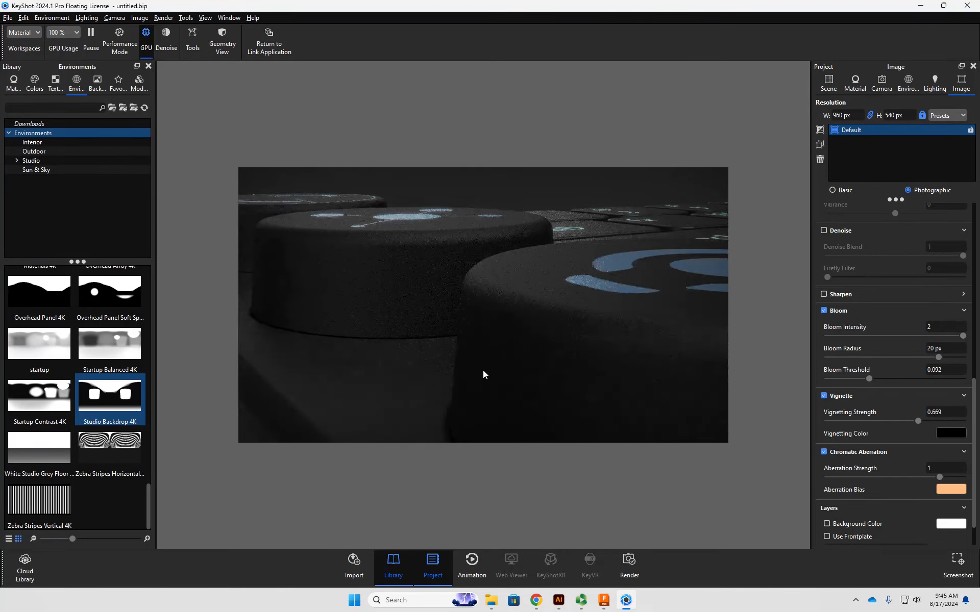
pyautogui.click(831, 452)
pyautogui.click(831, 452)
# - Set the chromatic aberration strength to 2
pyautogui.click(934, 468)
pyautogui.write('2')
pyautogui.press('Tab')
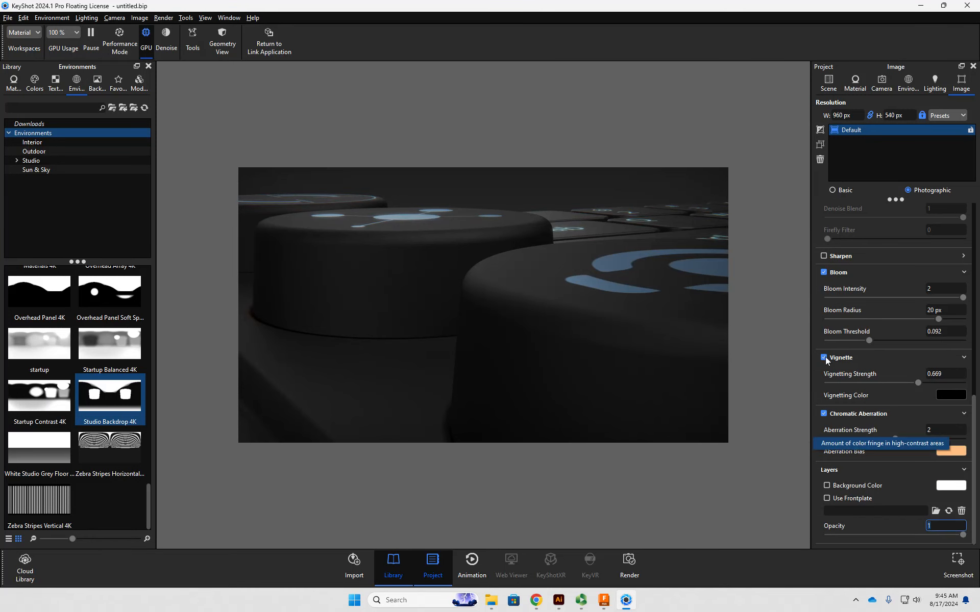
# - Examine the color fringing on the Capslock legend by switching chromatic aberration off and on
pyautogui.moveTo(651, 284); pyautogui.dragTo(482, 371)
pyautogui.scroll(6, 577, 340)
pyautogui.moveTo(613, 357); pyautogui.dragTo(381, 286, button='middle')
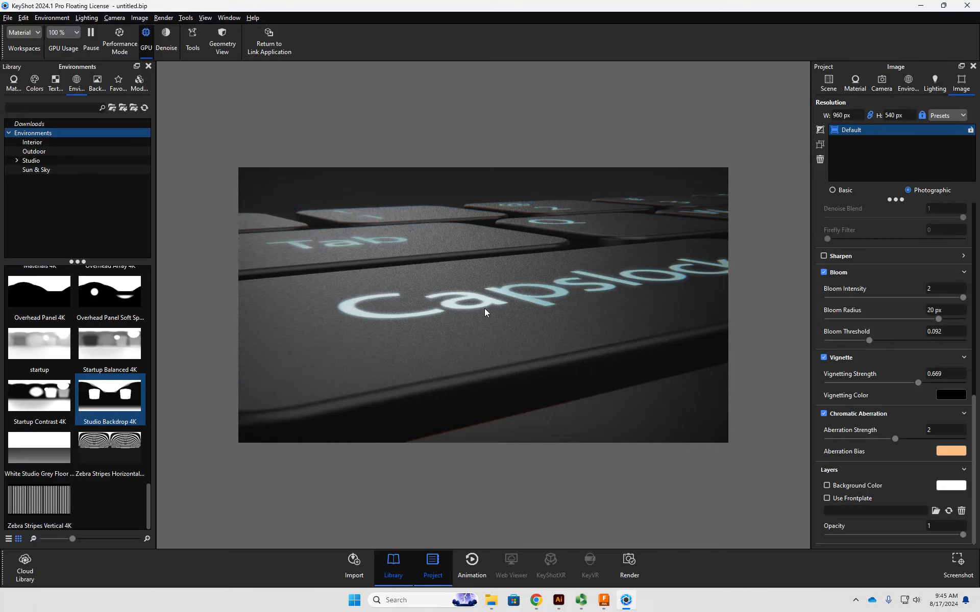
pyautogui.scroll(4, 486, 309)
pyautogui.moveTo(510, 317); pyautogui.dragTo(547, 320, button='middle')
pyautogui.scroll(2, 548, 322)
pyautogui.moveTo(548, 326); pyautogui.dragTo(542, 372)
pyautogui.moveTo(542, 372); pyautogui.dragTo(472, 347, button='middle')
pyautogui.moveTo(472, 347); pyautogui.dragTo(506, 319)
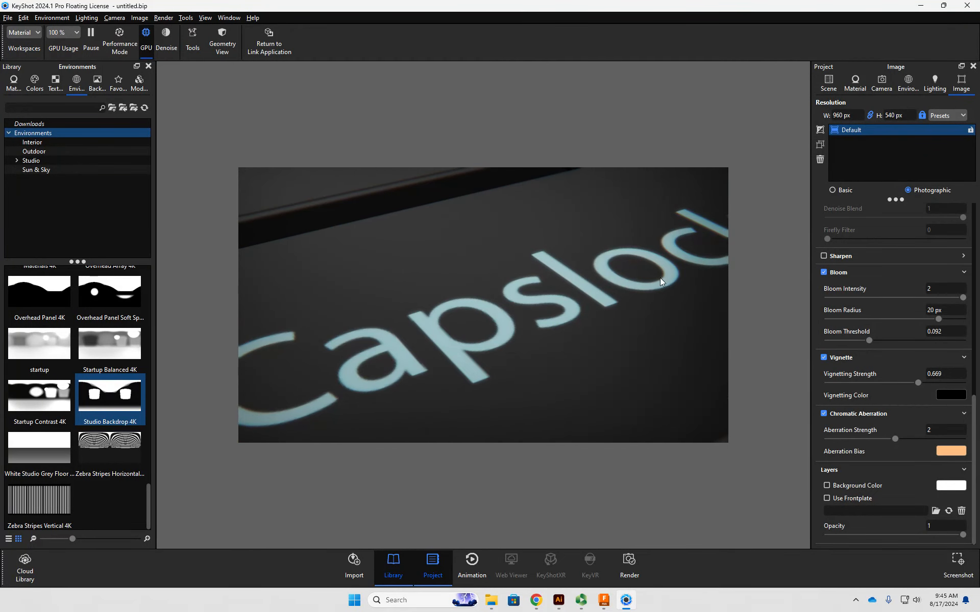
pyautogui.click(839, 413)
pyautogui.click(839, 413)
pyautogui.click(839, 414)
pyautogui.click(839, 414)
pyautogui.click(839, 413)
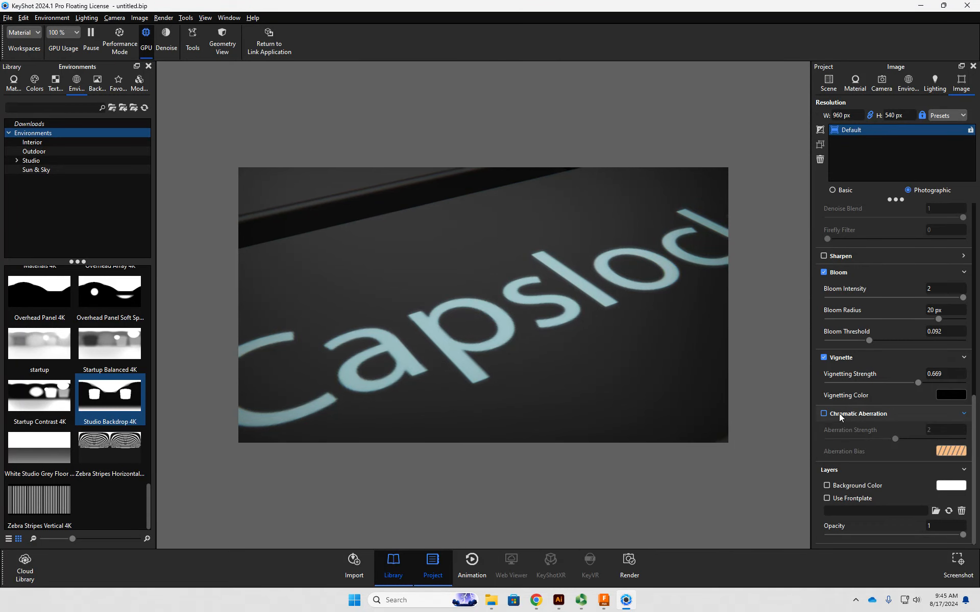
pyautogui.click(839, 413)
pyautogui.click(839, 413)
pyautogui.click(839, 413)
pyautogui.click(839, 413)
pyautogui.click(839, 414)
pyautogui.click(838, 414)
pyautogui.click(839, 413)
# - Compare the fringing around the Shift key with chromatic aberration off and on, and return to the whole keyboard
pyautogui.moveTo(322, 422); pyautogui.dragTo(485, 389)
pyautogui.scroll(3, 477, 393)
pyautogui.scroll(-6, 475, 389)
pyautogui.moveTo(474, 386)
pyautogui.mouseDown(button='middle')
pyautogui.moveTo(471, 270)
pyautogui.moveTo(491, 299)
pyautogui.moveTo(368, 322)
pyautogui.moveTo(359, 310)
pyautogui.mouseUp(button='middle')
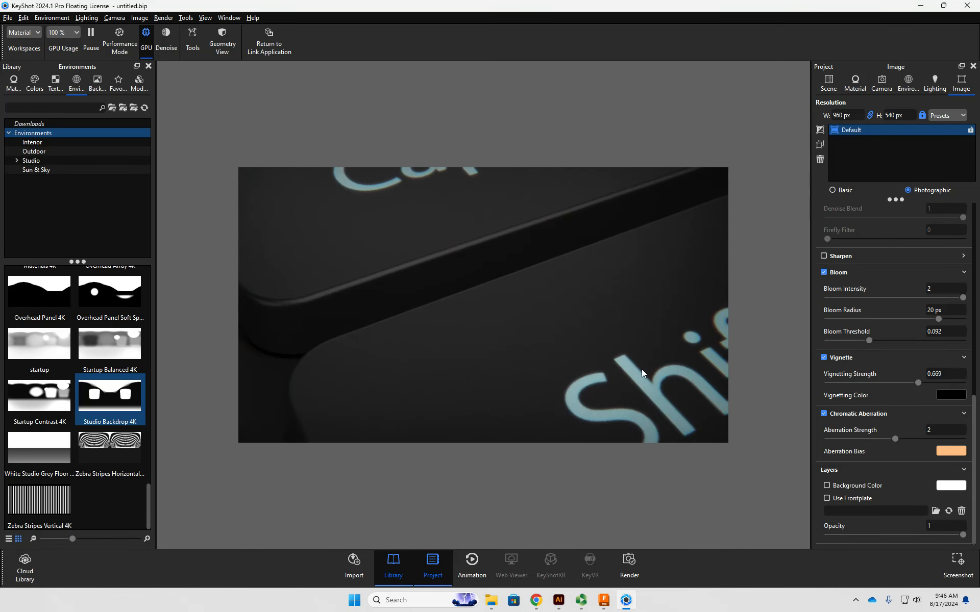
pyautogui.click(857, 414)
pyautogui.click(857, 414)
pyautogui.click(857, 414)
pyautogui.click(858, 415)
pyautogui.scroll(3, 648, 359)
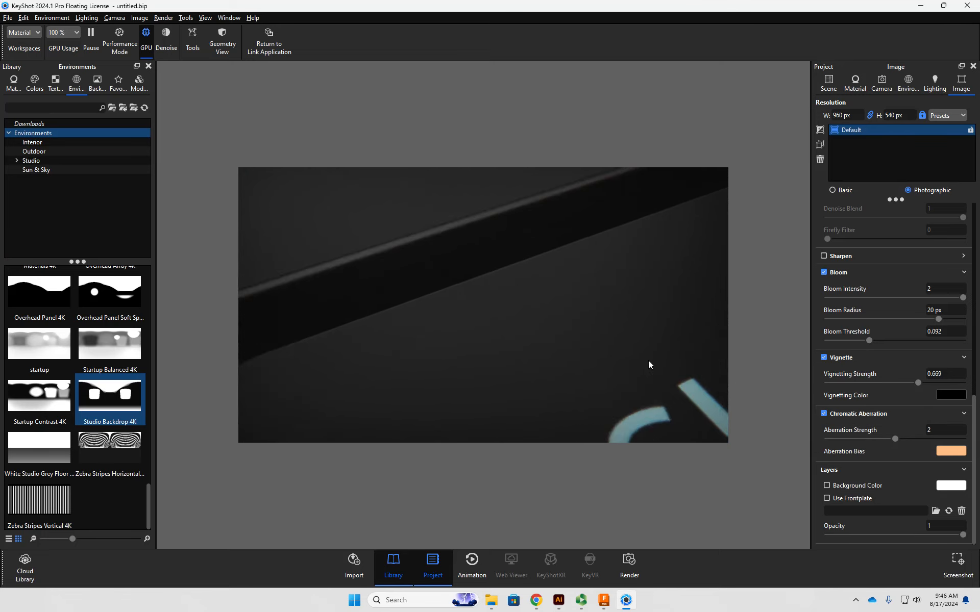
pyautogui.scroll(-5, 647, 356)
pyautogui.scroll(-10, 647, 356)
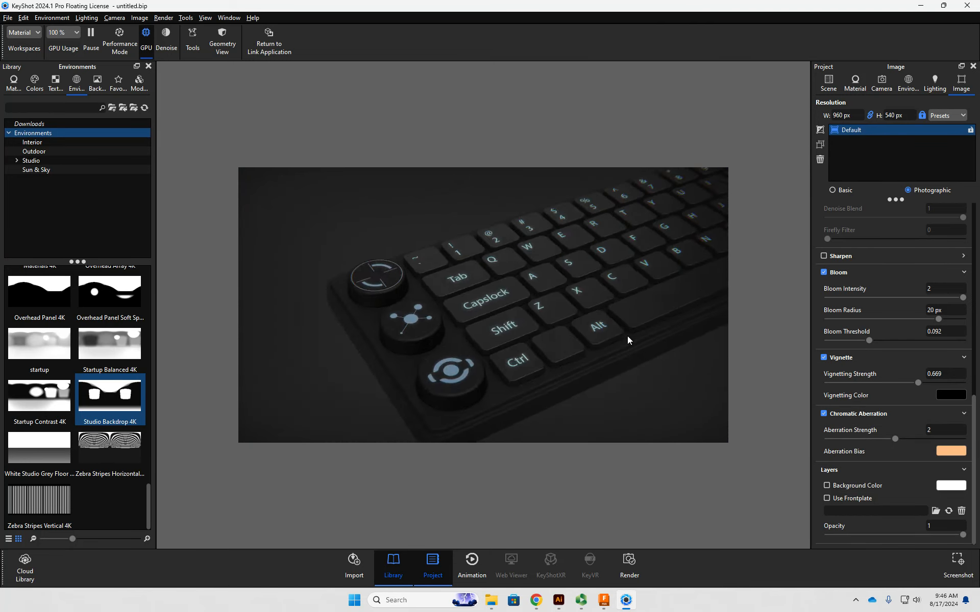
pyautogui.scroll(-8, 614, 319)
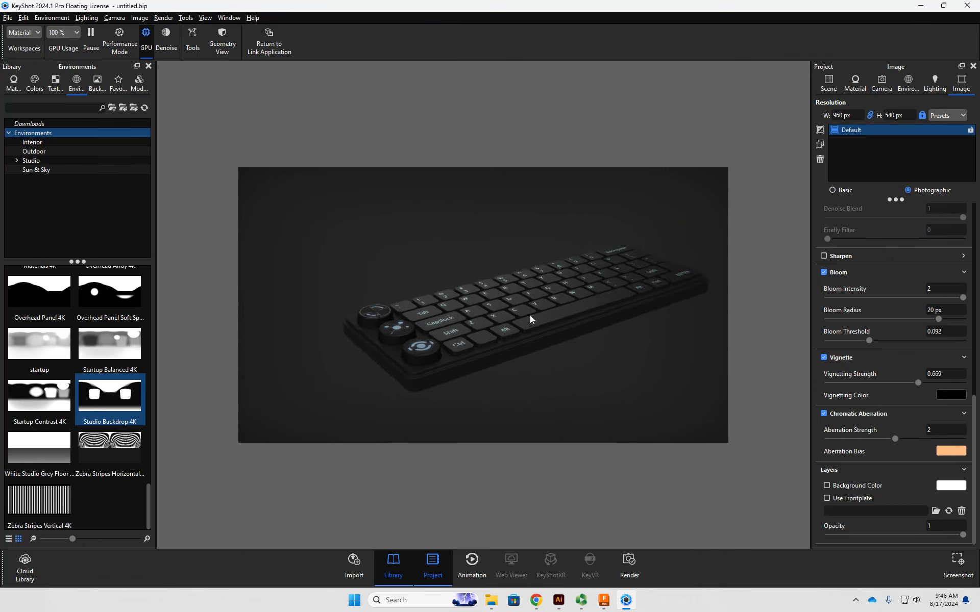
pyautogui.moveTo(514, 314); pyautogui.dragTo(477, 300)
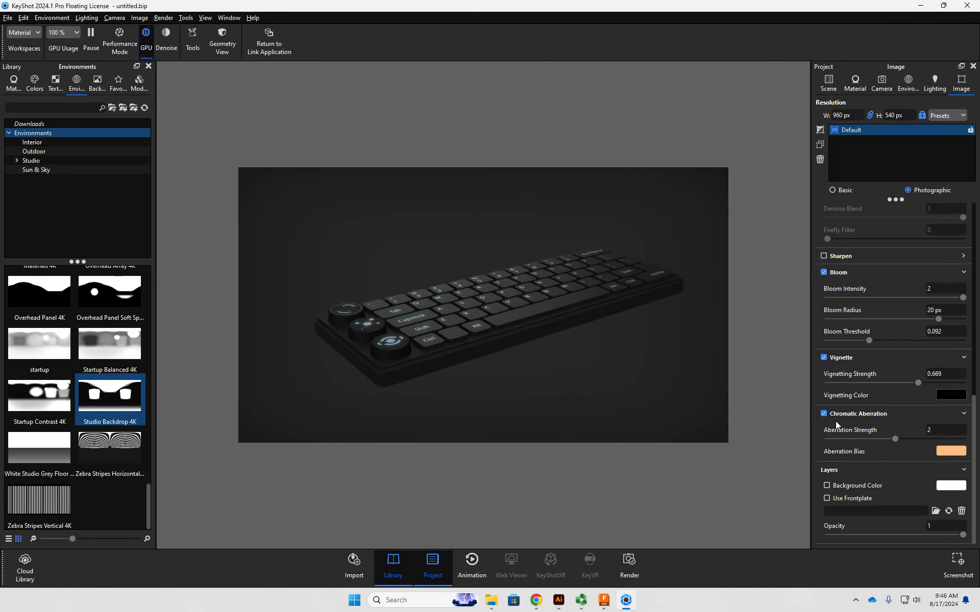
# - Collapse the Curve, Color, Denoise, Bloom, Vignette and Chromatic Aberration sections of the image settings
pyautogui.scroll(8, 840, 409)
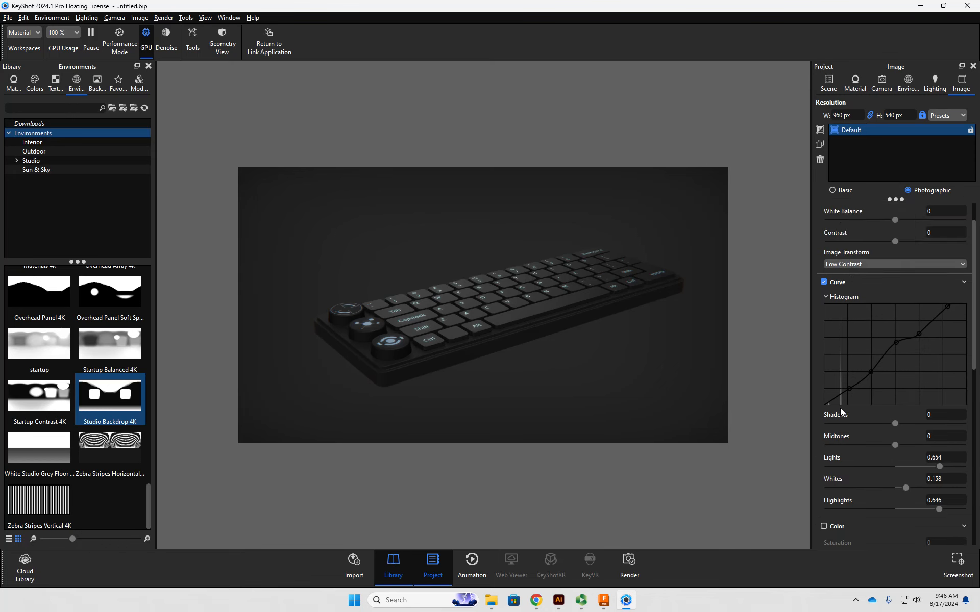
pyautogui.scroll(1, 840, 408)
pyautogui.click(964, 321)
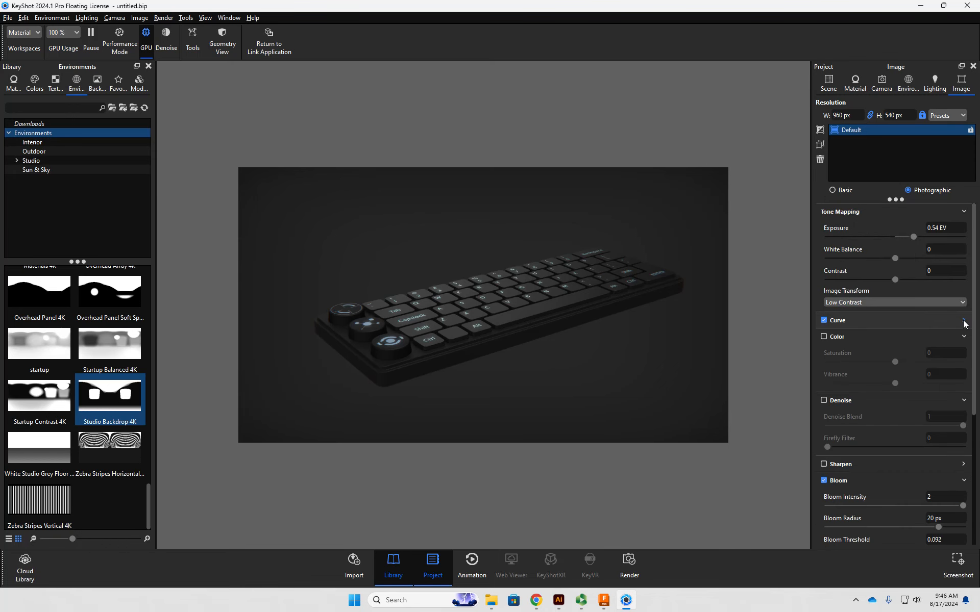
pyautogui.click(964, 337)
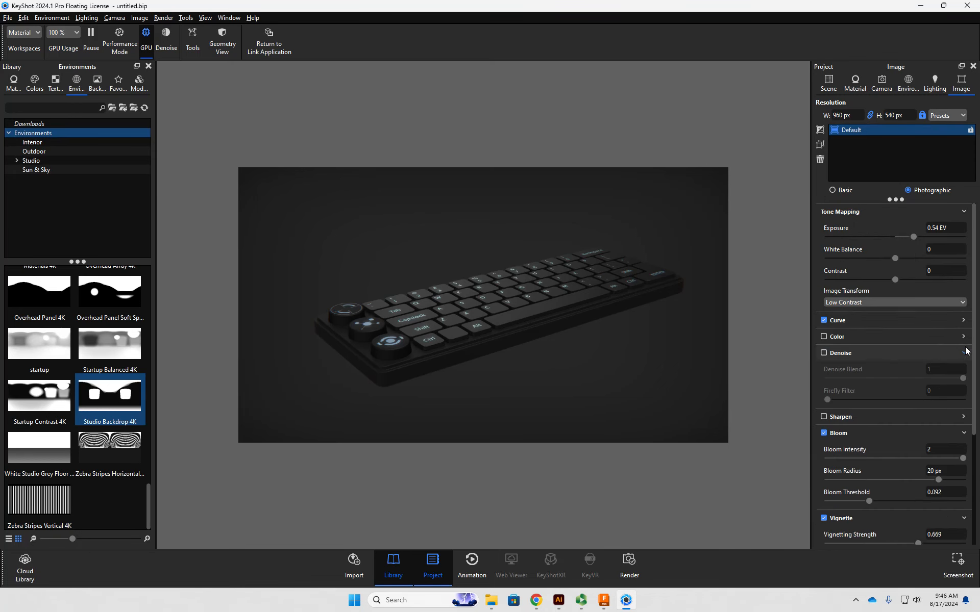
pyautogui.click(965, 354)
pyautogui.click(963, 386)
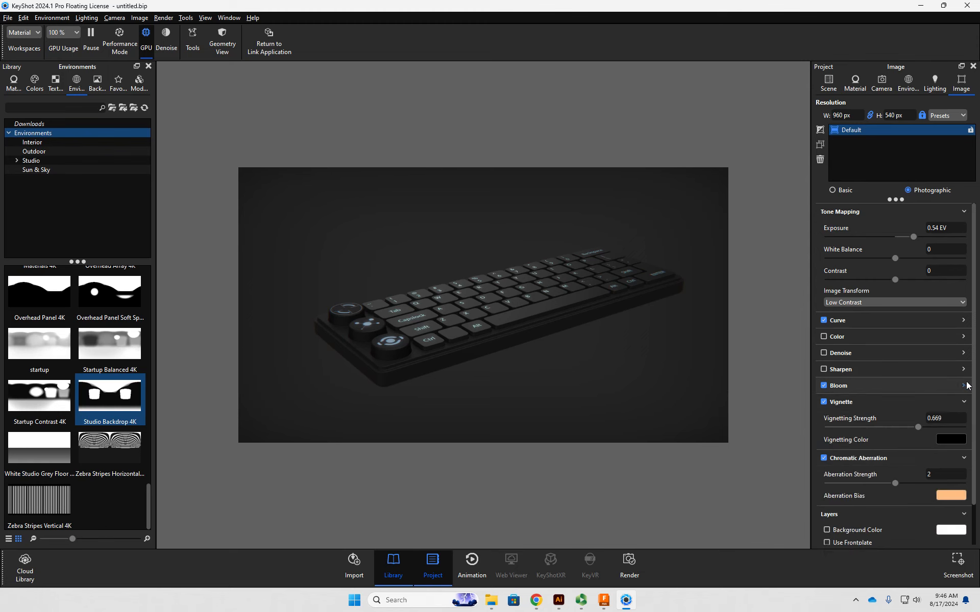
pyautogui.click(963, 402)
pyautogui.click(963, 418)
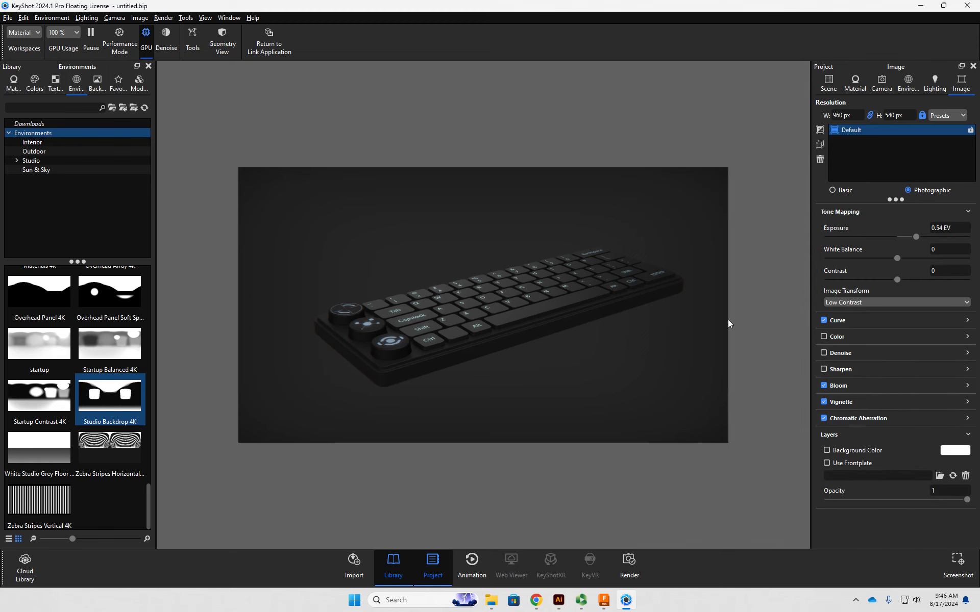
# - Add a Plane from the Geometry models to the scene in front of the keyboard
pyautogui.moveTo(724, 341); pyautogui.dragTo(676, 314)
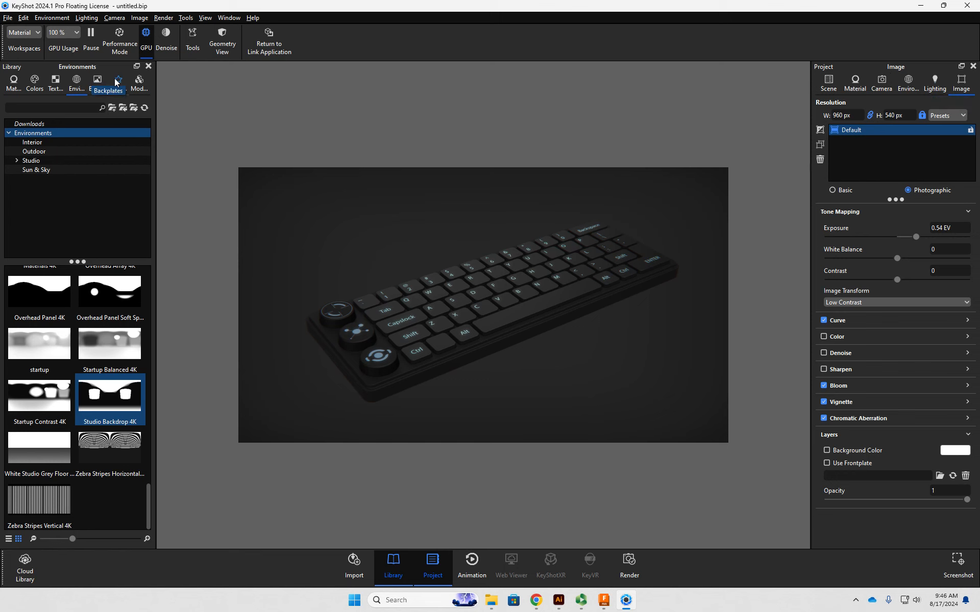
pyautogui.click(139, 82)
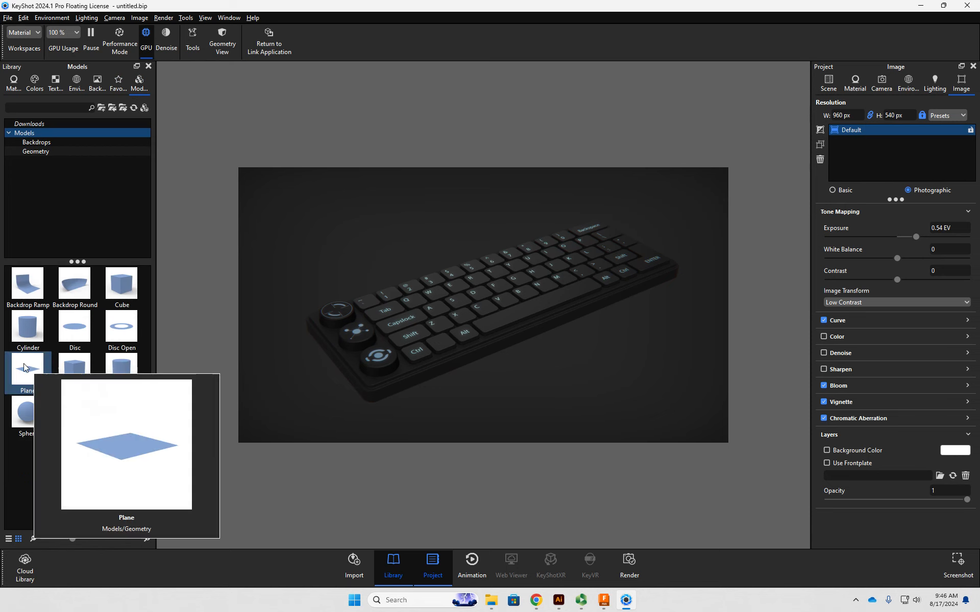
pyautogui.moveTo(24, 367); pyautogui.dragTo(390, 412)
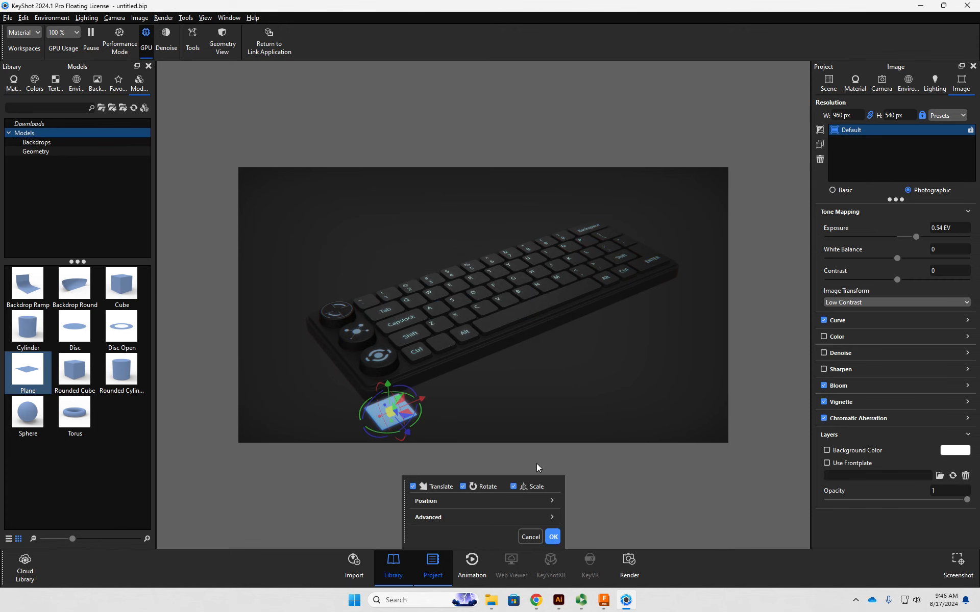
# - Set the plane's uniform scale to 100 and snap the plane to the ground
pyautogui.click(837, 86)
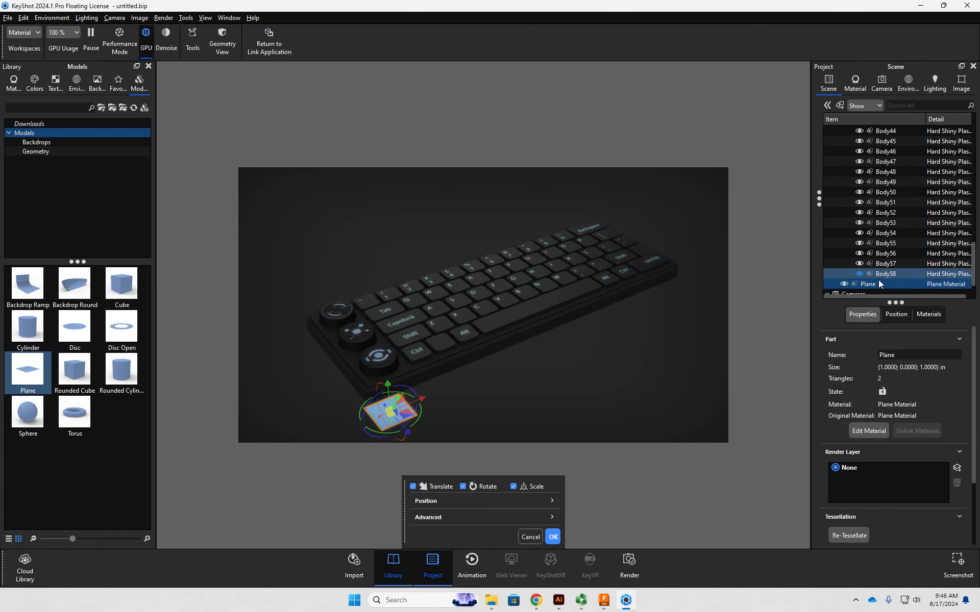
pyautogui.click(896, 316)
pyautogui.click(947, 410)
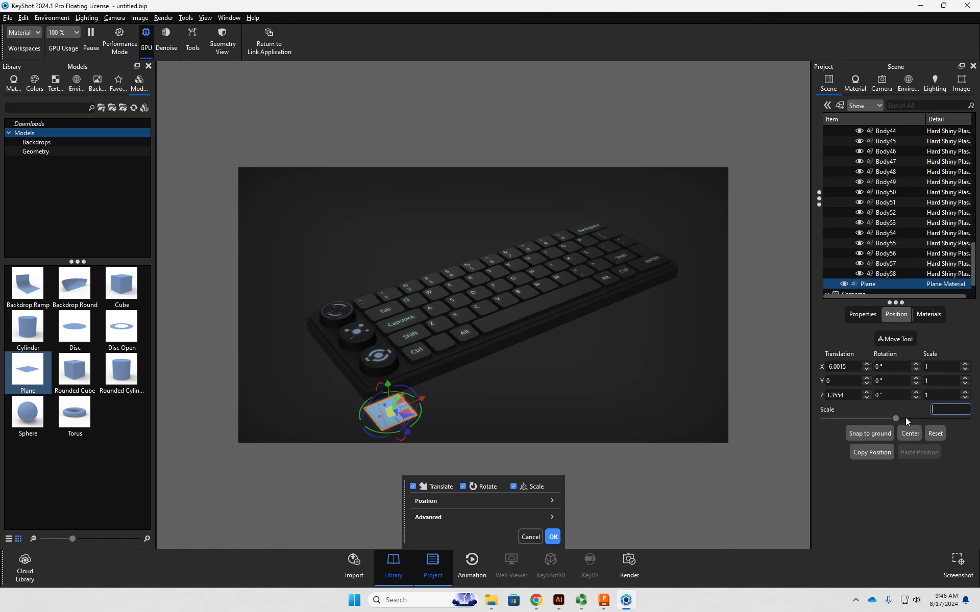
pyautogui.write('100')
pyautogui.press('Return')
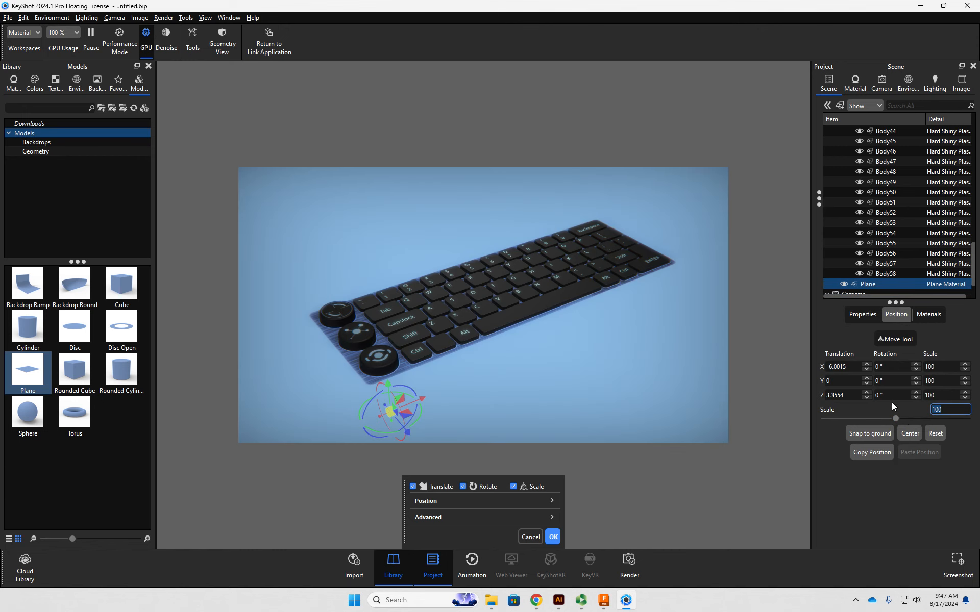
pyautogui.click(885, 434)
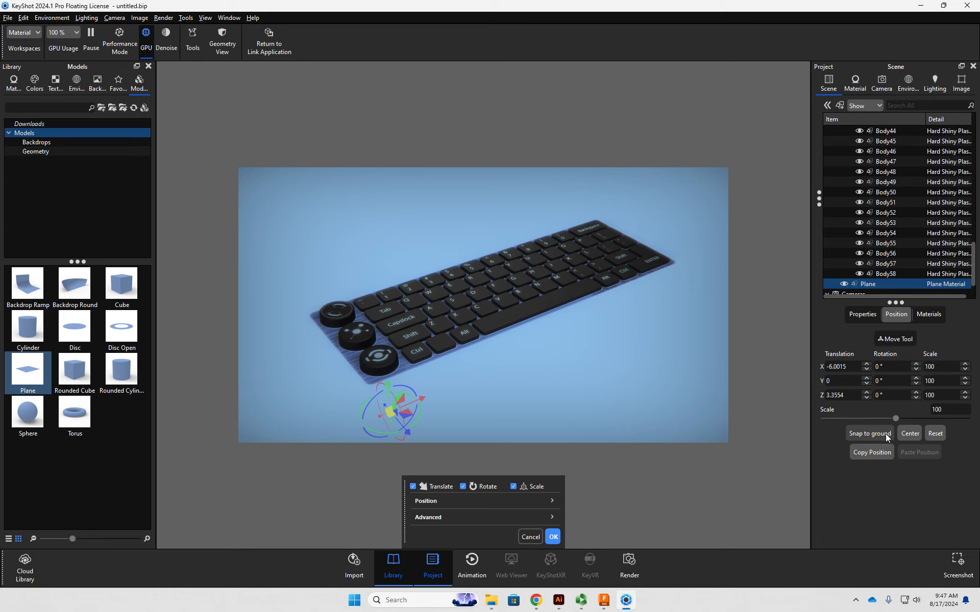
# - Snap the whole Keyboard_Sarcona model to the ground so that it rests on the plane
pyautogui.moveTo(604, 387); pyautogui.dragTo(620, 338)
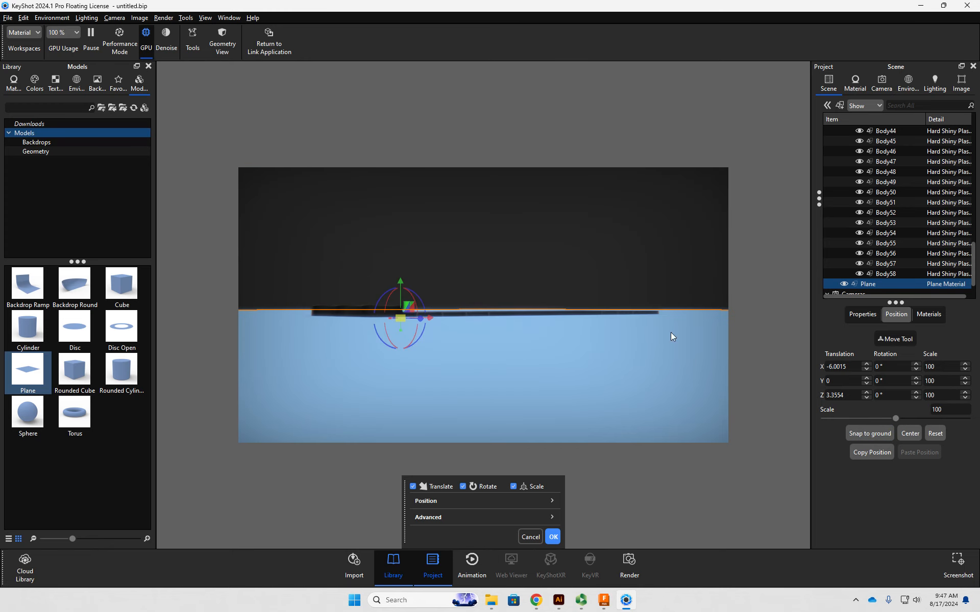
pyautogui.scroll(15, 903, 198)
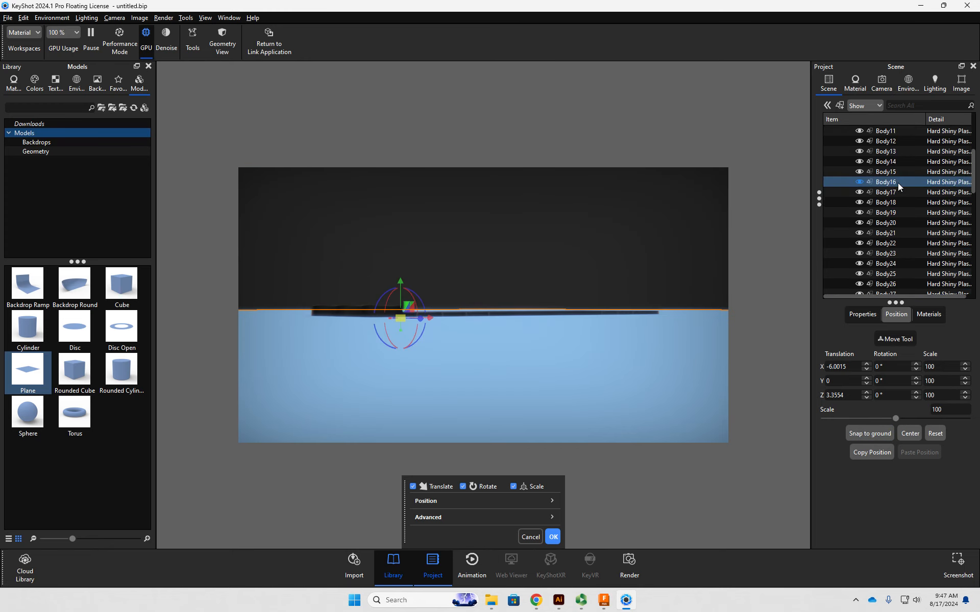
pyautogui.click(834, 141)
pyautogui.click(890, 142)
pyautogui.click(879, 434)
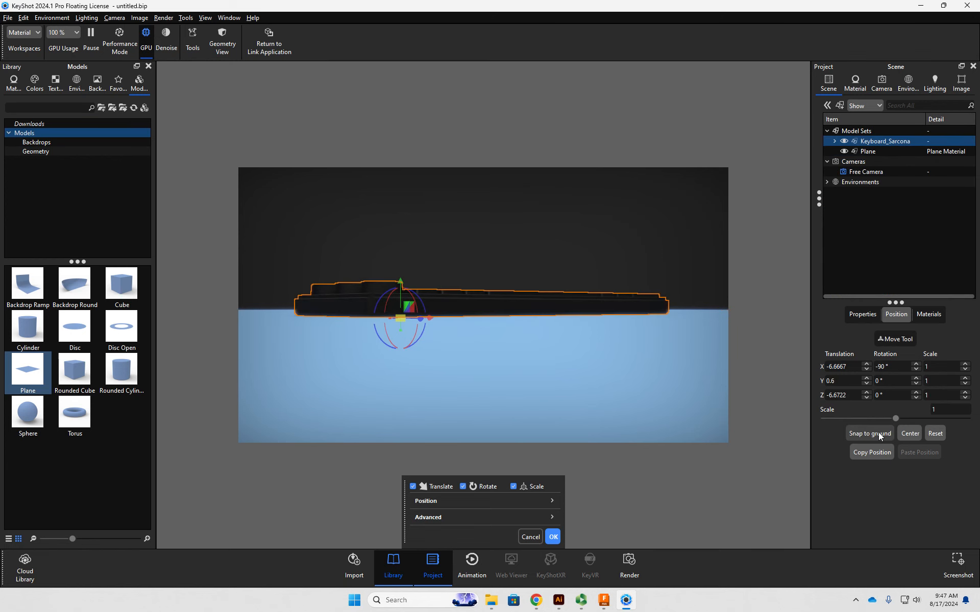
pyautogui.click(666, 251)
pyautogui.moveTo(572, 234); pyautogui.dragTo(534, 268)
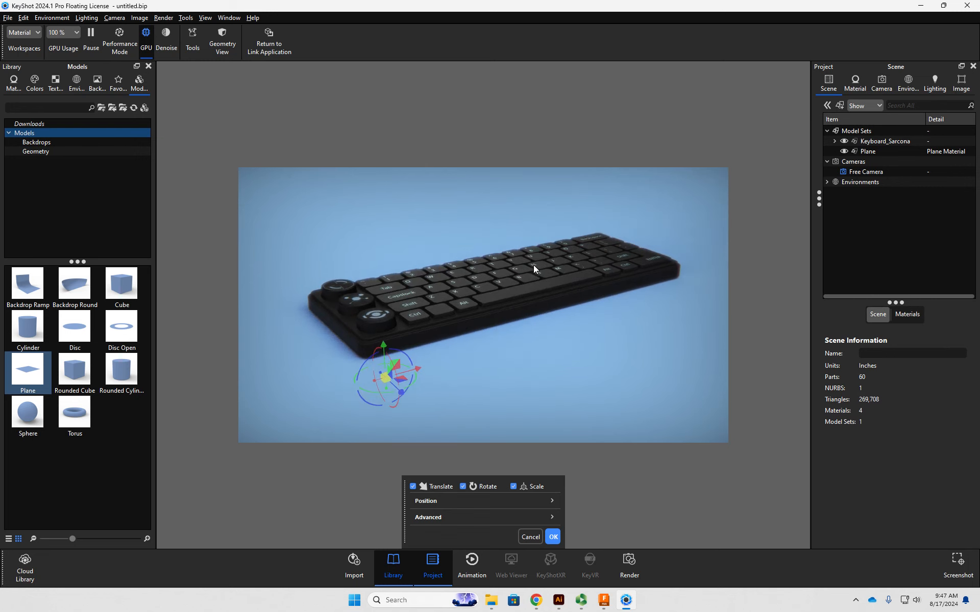
pyautogui.moveTo(531, 255); pyautogui.dragTo(526, 250, button='middle')
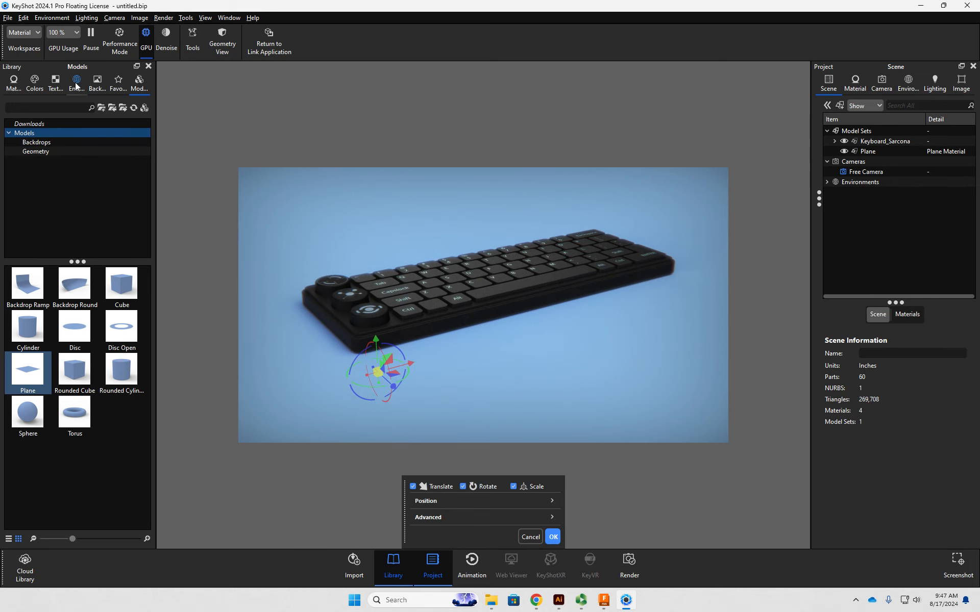
# - Accept the plane's placement and apply the Hard Textured Plastic Black material to it
pyautogui.click(14, 82)
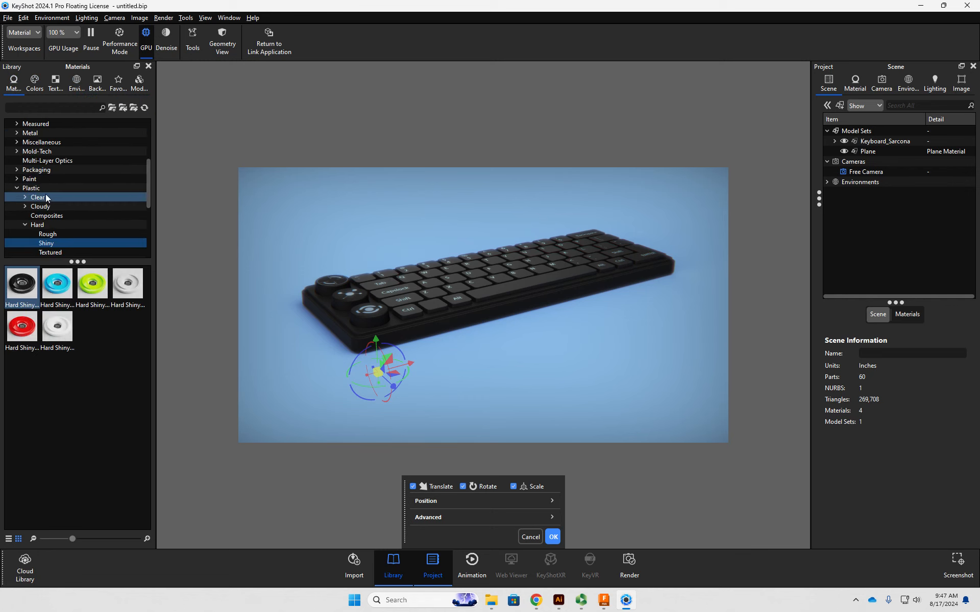
pyautogui.scroll(-2, 67, 190)
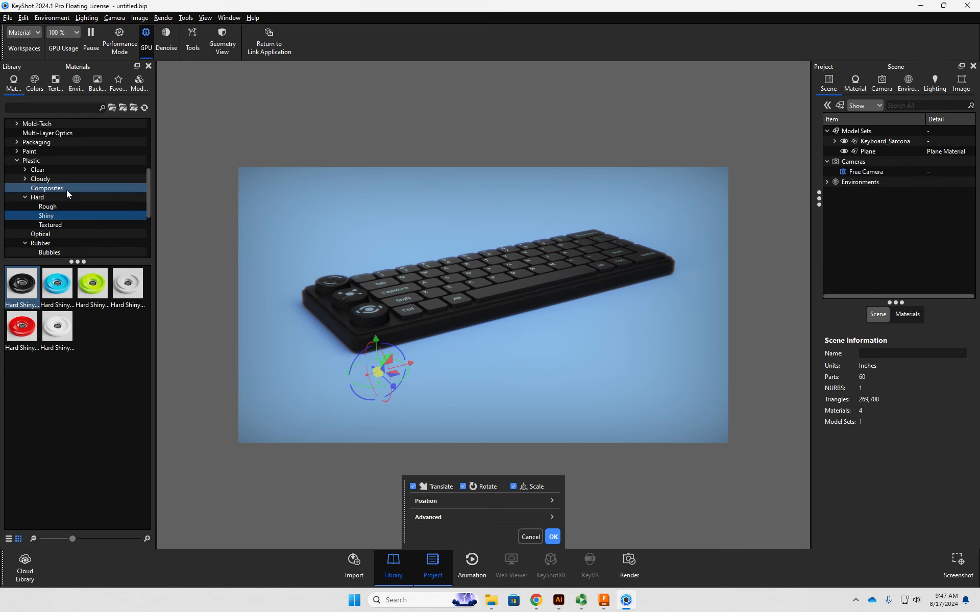
pyautogui.click(61, 196)
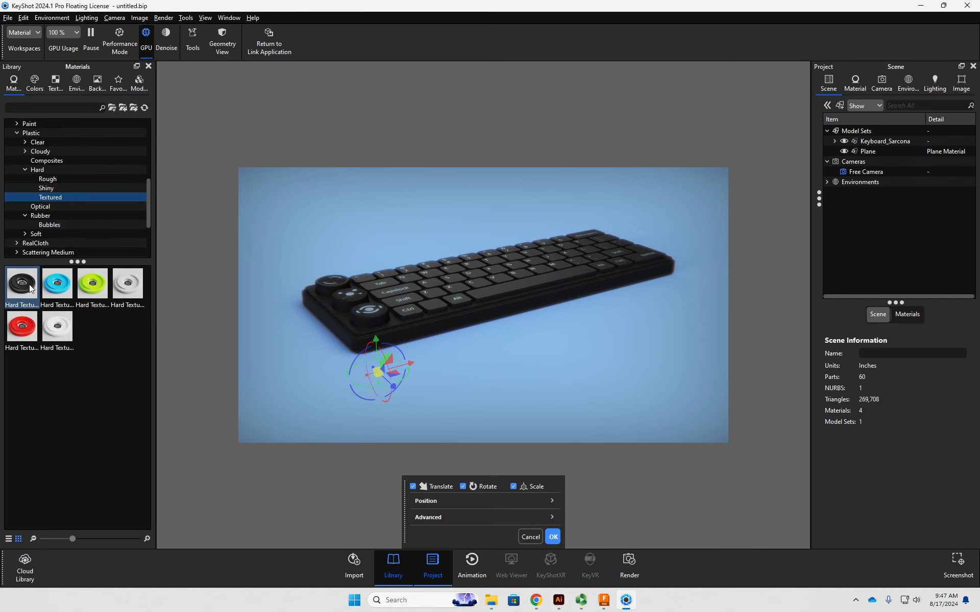
pyautogui.click(555, 535)
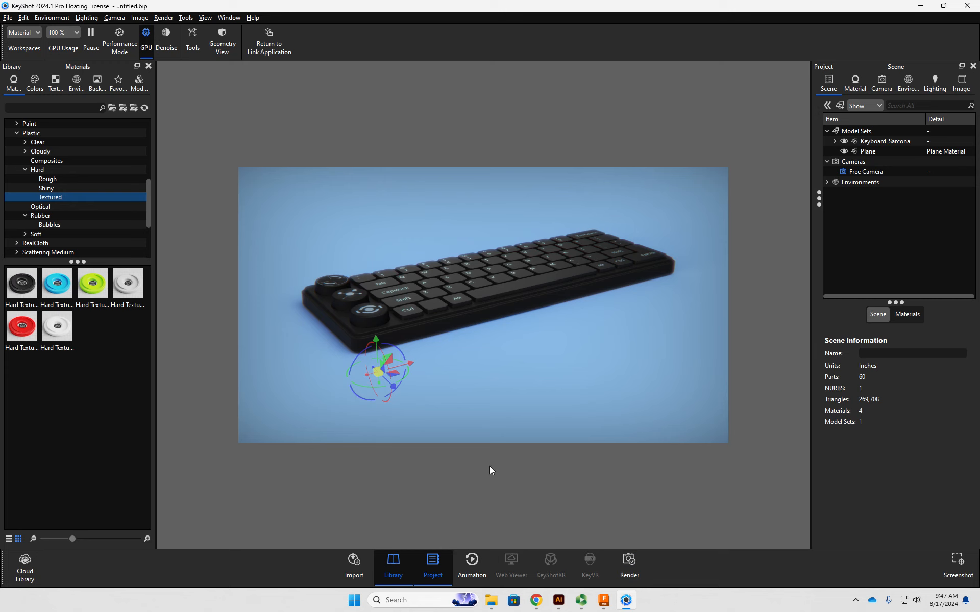
pyautogui.moveTo(15, 293)
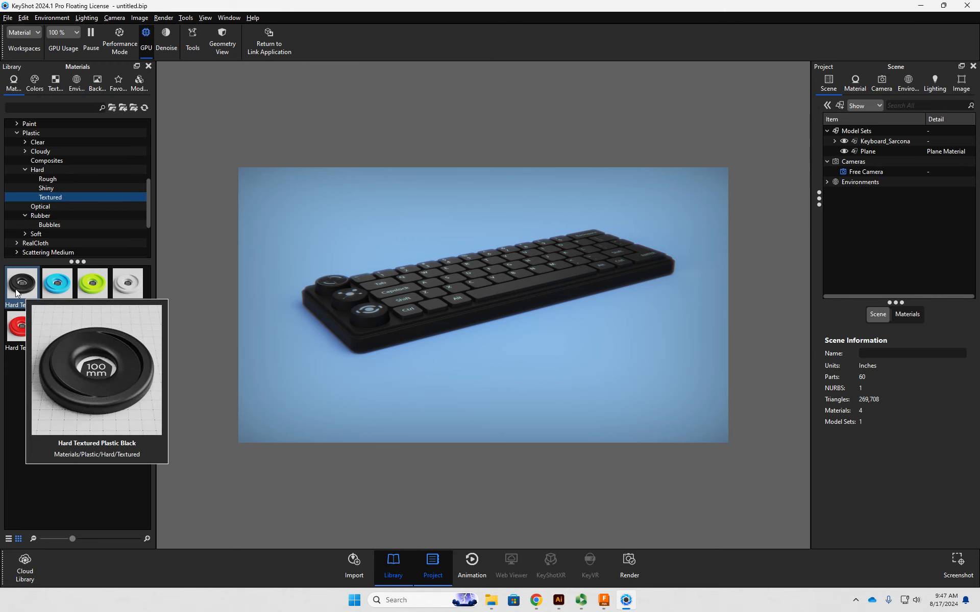
pyautogui.moveTo(16, 292); pyautogui.dragTo(451, 393)
# - Examine the keyboard on the textured plane from several angles
pyautogui.moveTo(684, 378); pyautogui.dragTo(558, 341)
pyautogui.moveTo(586, 331); pyautogui.dragTo(552, 290)
pyautogui.moveTo(680, 232); pyautogui.dragTo(495, 349)
pyautogui.moveTo(547, 248); pyautogui.dragTo(474, 421, button='middle')
pyautogui.moveTo(473, 421); pyautogui.dragTo(522, 283)
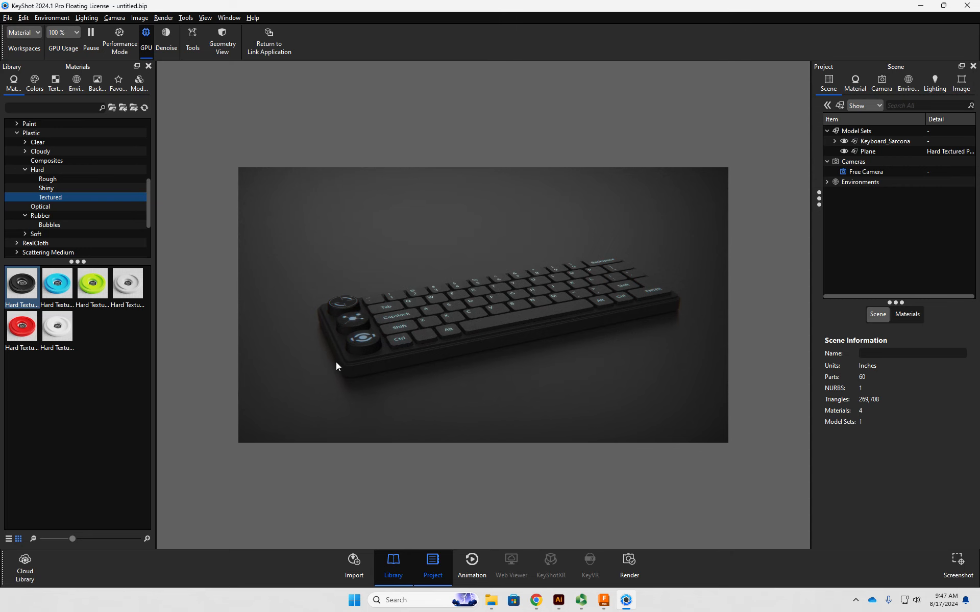
pyautogui.moveTo(456, 354)
pyautogui.mouseDown()
pyautogui.moveTo(430, 352)
pyautogui.moveTo(472, 370)
pyautogui.moveTo(464, 363)
pyautogui.mouseUp()
# - Examine the keyboard's Enter-key corner and its contact shadow up close, and return to the whole keyboard
pyautogui.moveTo(652, 308); pyautogui.dragTo(400, 351, button='middle')
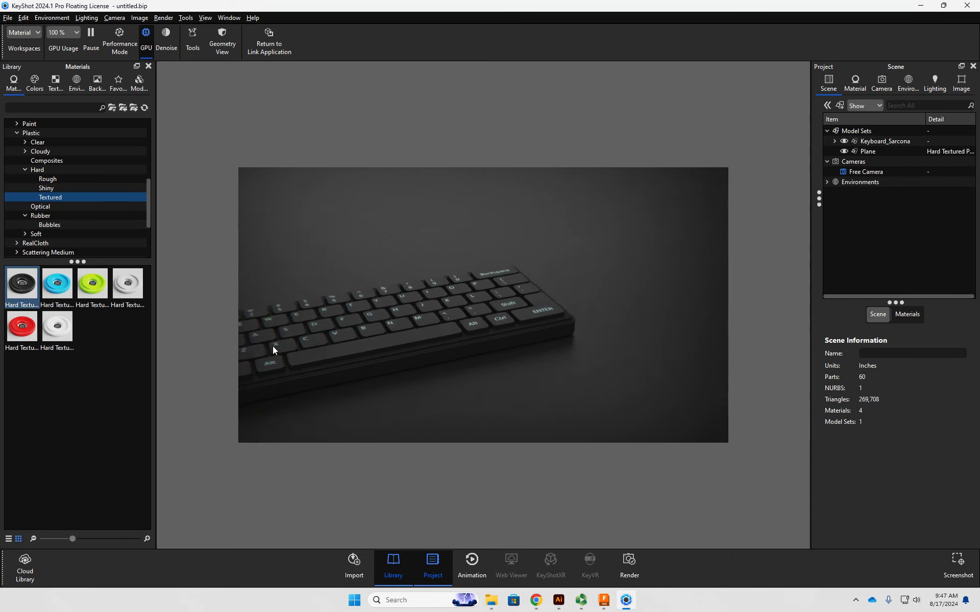
pyautogui.scroll(5, 542, 343)
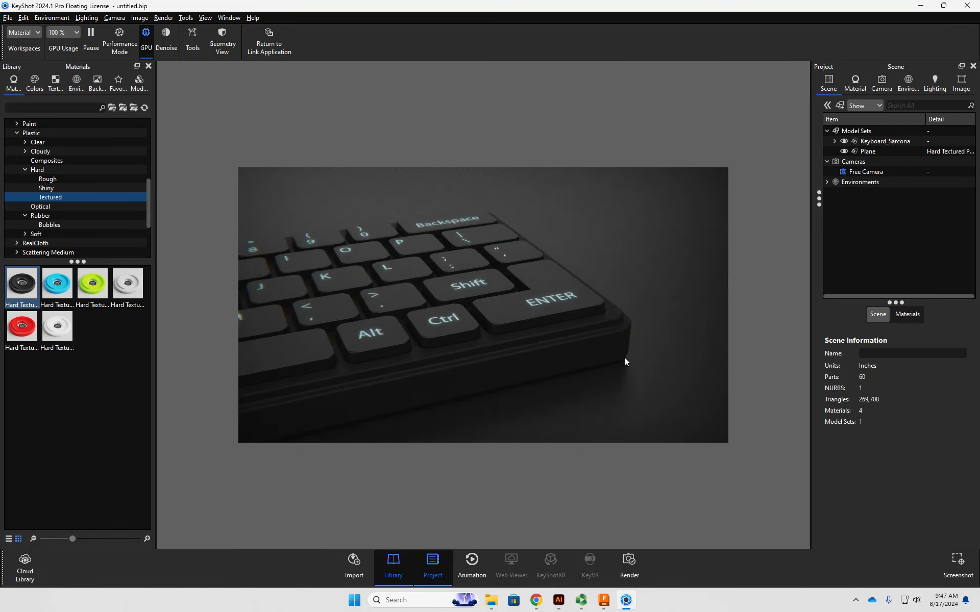
pyautogui.moveTo(650, 350); pyautogui.dragTo(461, 327)
pyautogui.scroll(4, 614, 334)
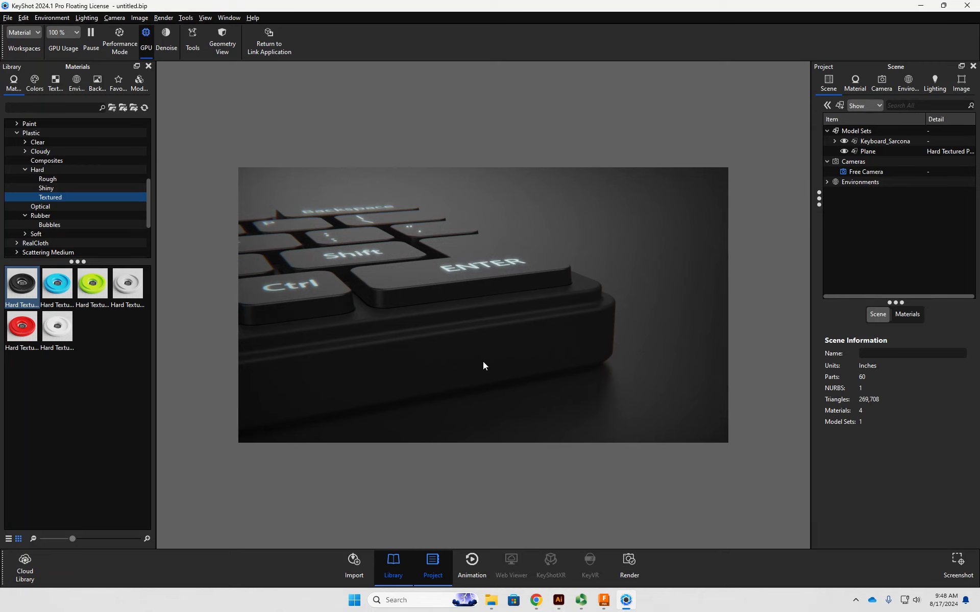
pyautogui.scroll(-8, 451, 347)
pyautogui.moveTo(408, 352); pyautogui.dragTo(495, 364)
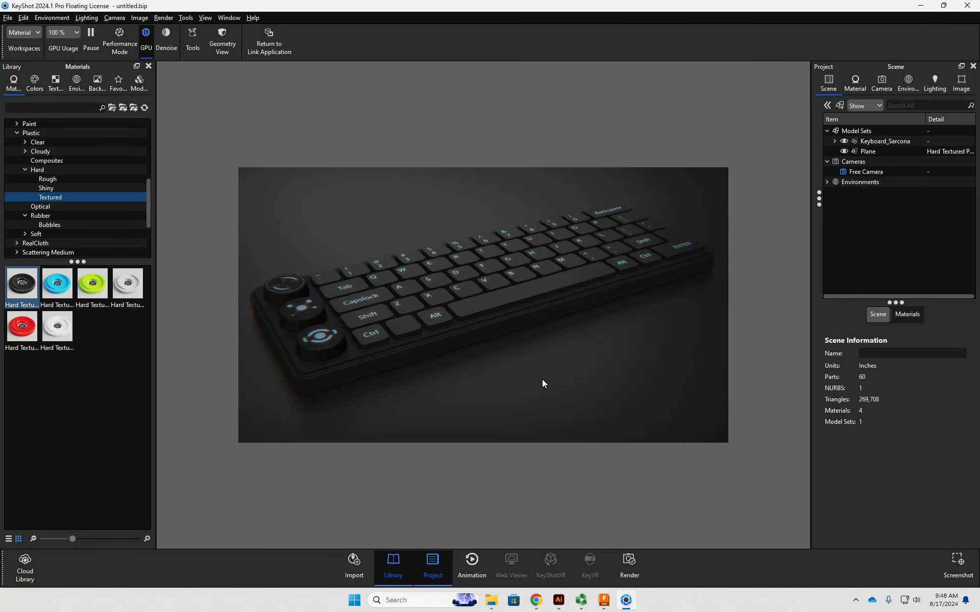
pyautogui.scroll(5, 554, 377)
pyautogui.scroll(-12, 553, 376)
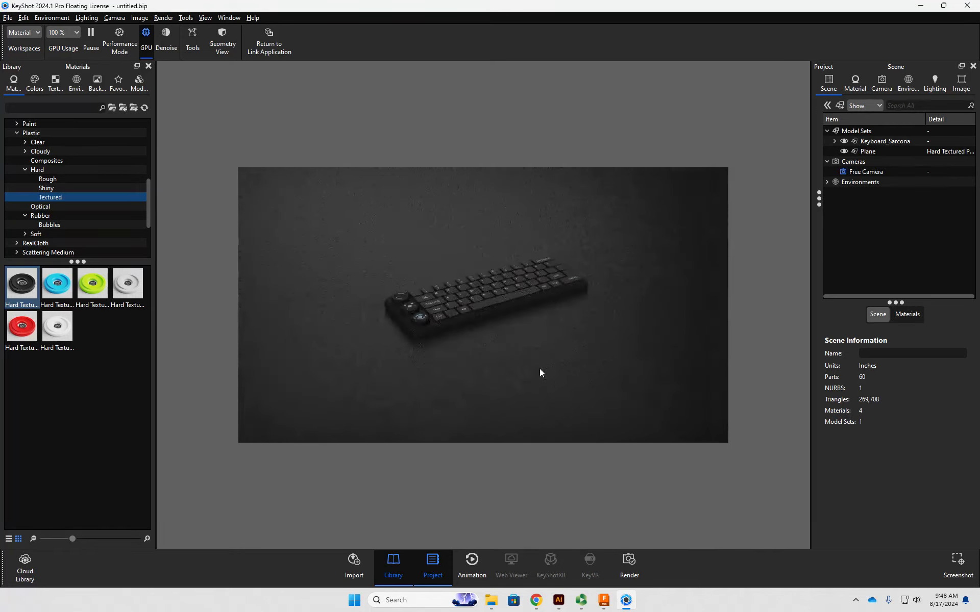
pyautogui.moveTo(535, 369); pyautogui.dragTo(516, 311)
pyautogui.moveTo(571, 242); pyautogui.dragTo(571, 307)
# - Add a Color Gradient as the opacity texture of the plane's Hard Textured Plastic Black material
pyautogui.click(869, 151)
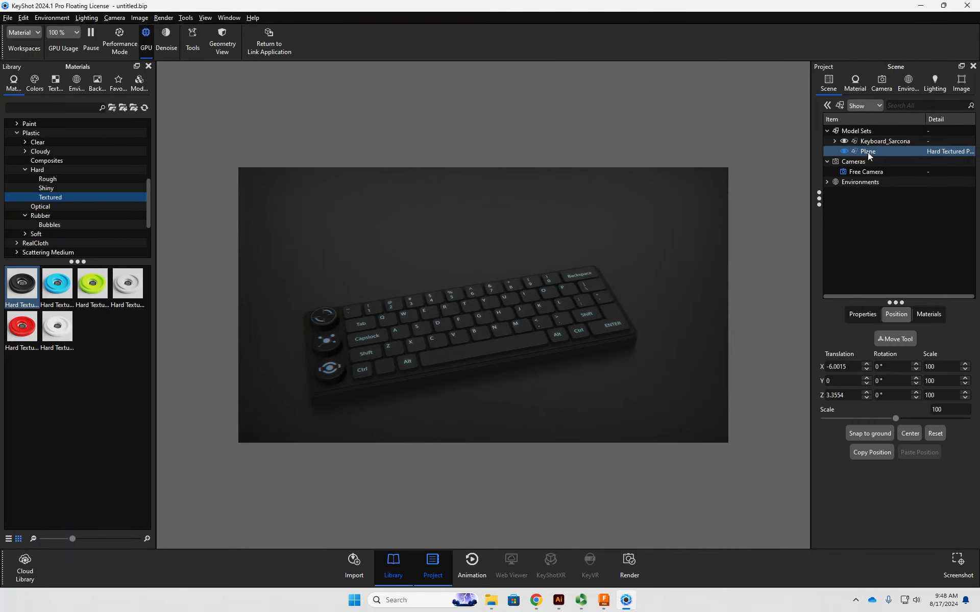
pyautogui.click(929, 314)
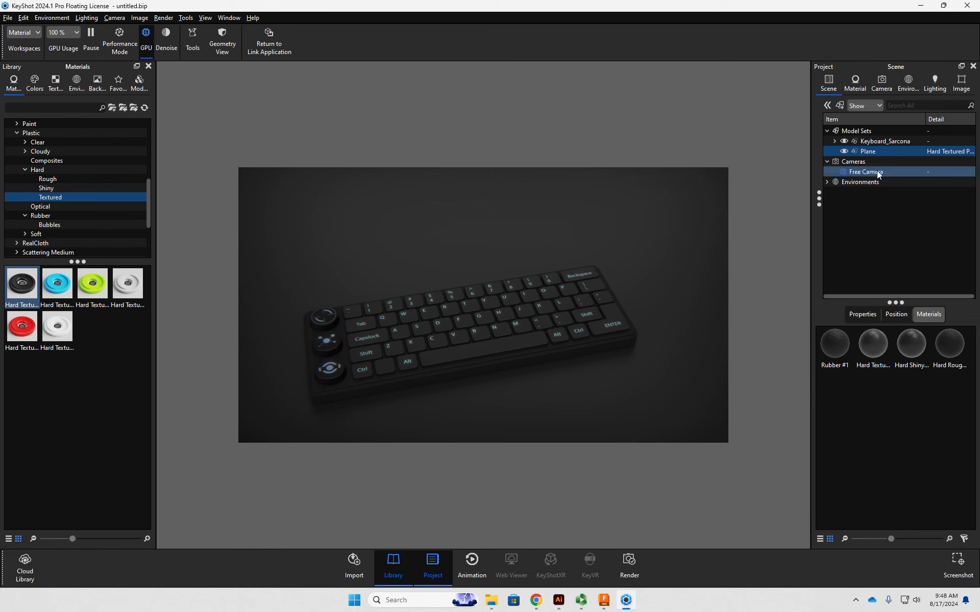
pyautogui.doubleClick(673, 354)
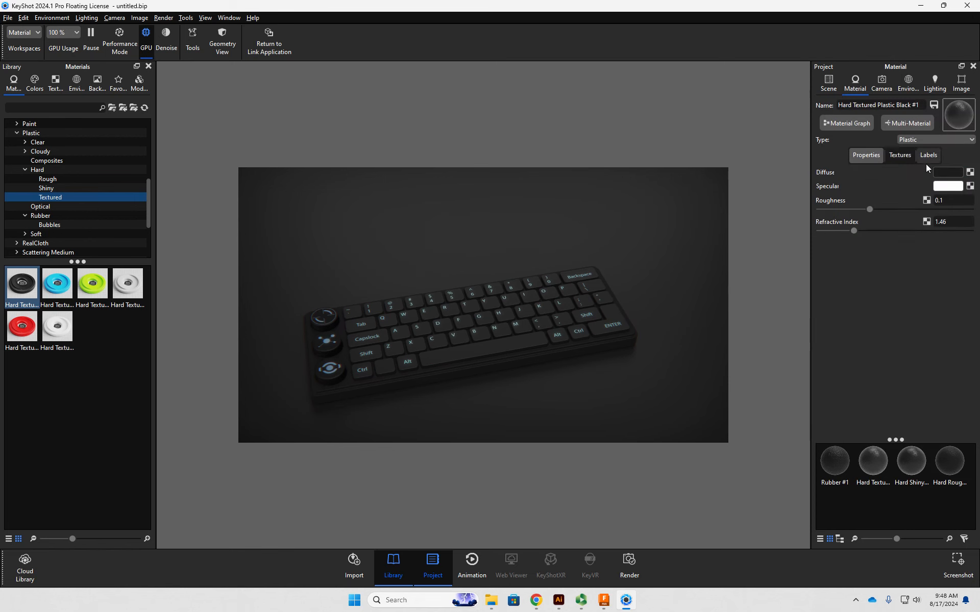
pyautogui.click(906, 159)
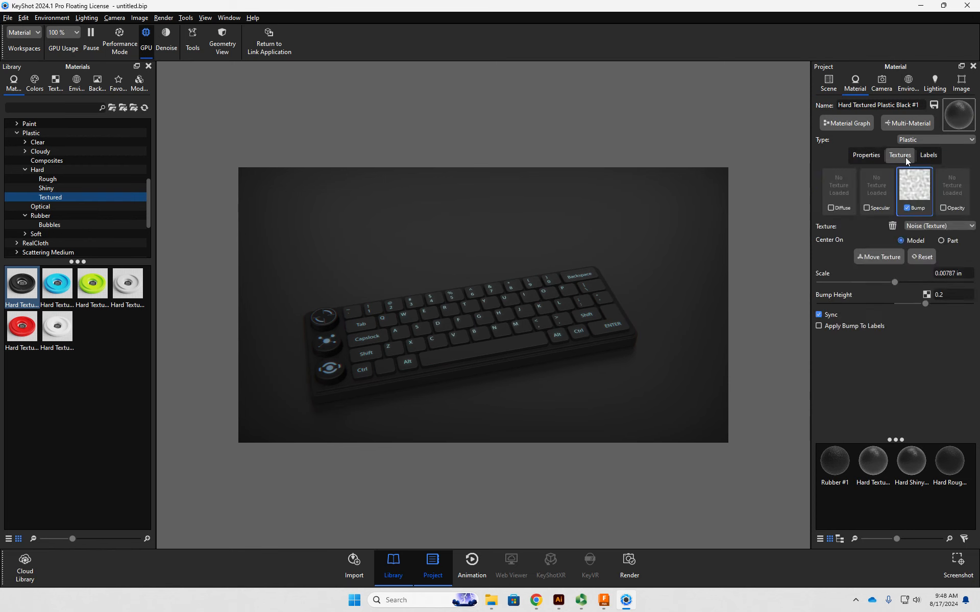
pyautogui.rightClick(950, 181)
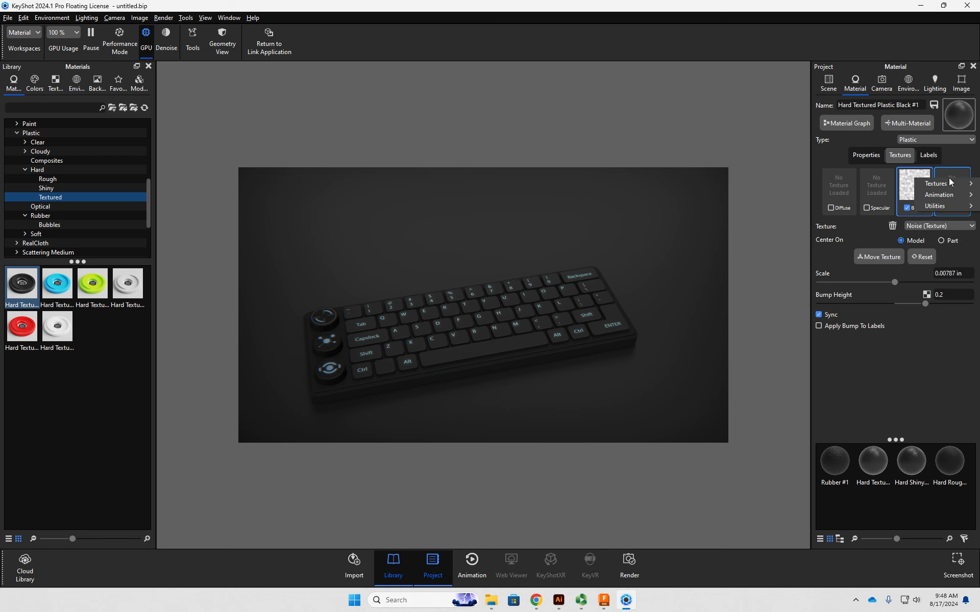
pyautogui.moveTo(942, 184)
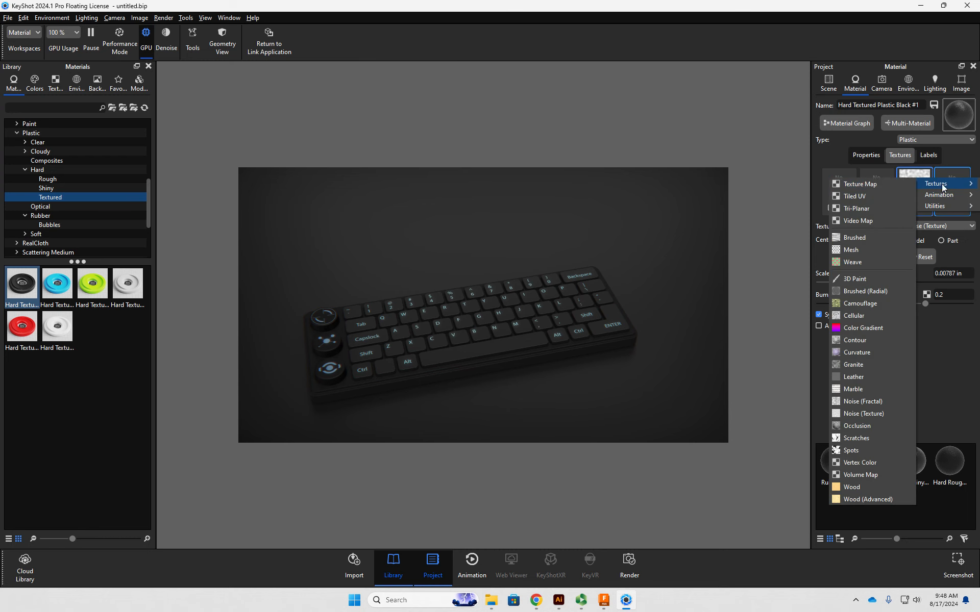
pyautogui.click(867, 330)
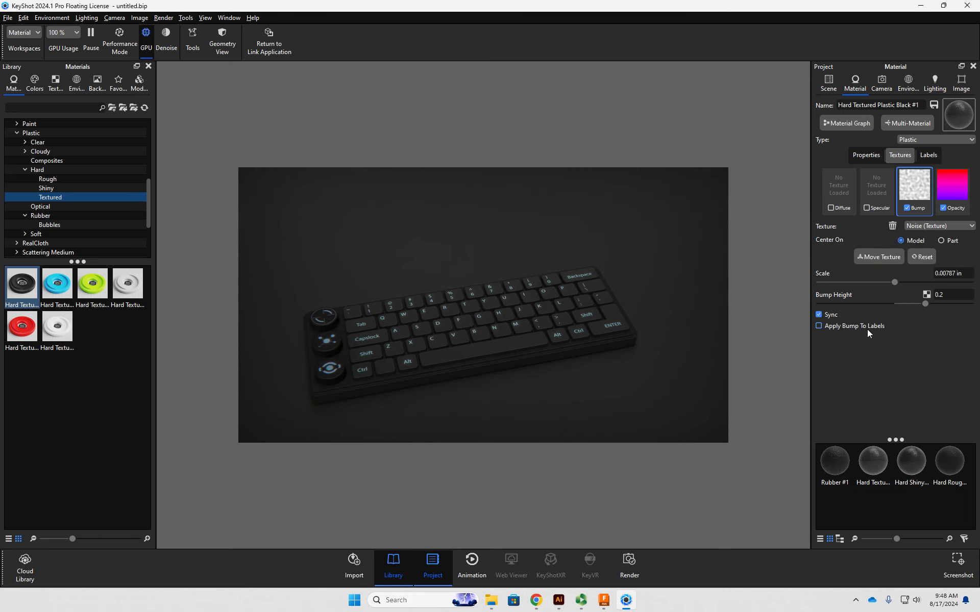
# - Use Color as the gradient's opacity map mode and move its black stop to location 0.674
pyautogui.click(950, 187)
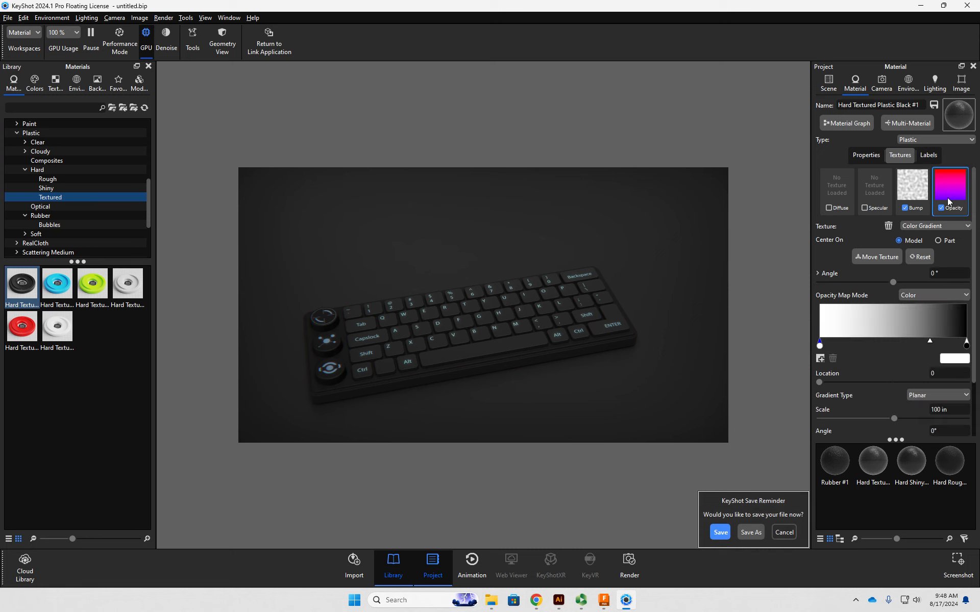
pyautogui.click(920, 295)
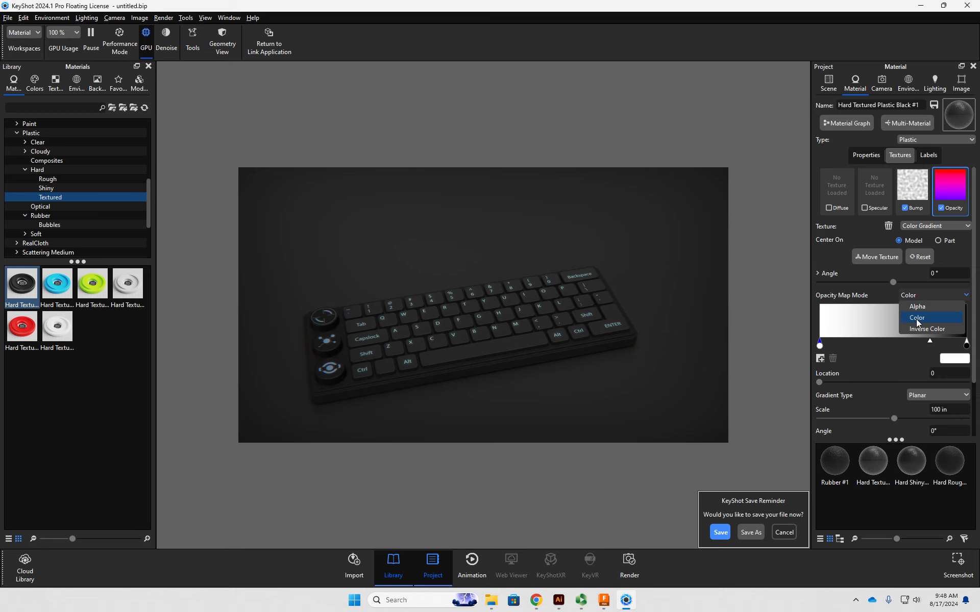
pyautogui.click(917, 318)
pyautogui.moveTo(666, 351); pyautogui.dragTo(673, 301)
pyautogui.moveTo(818, 347)
pyautogui.mouseDown()
pyautogui.moveTo(894, 347)
pyautogui.moveTo(806, 344)
pyautogui.mouseUp()
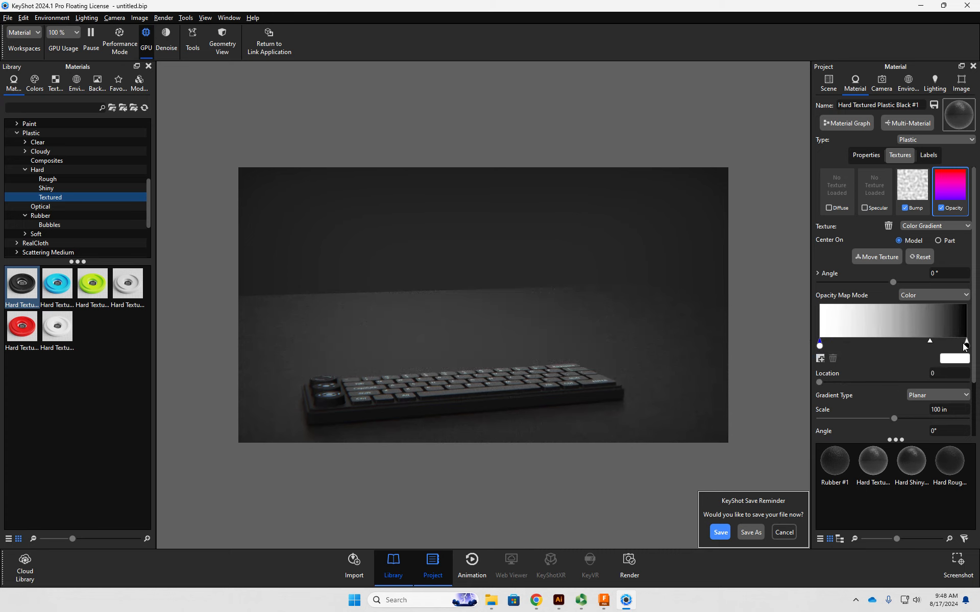
pyautogui.moveTo(966, 347); pyautogui.dragTo(918, 345)
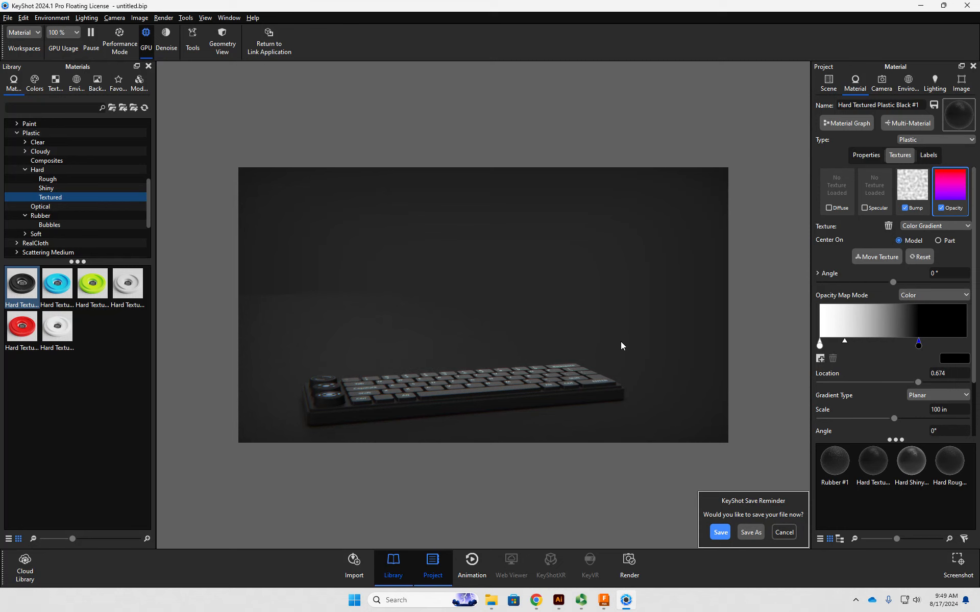
# - Save the scene as KeyboardKeyshot in BIP format in the keyboard project's sourceImages folder
pyautogui.click(720, 533)
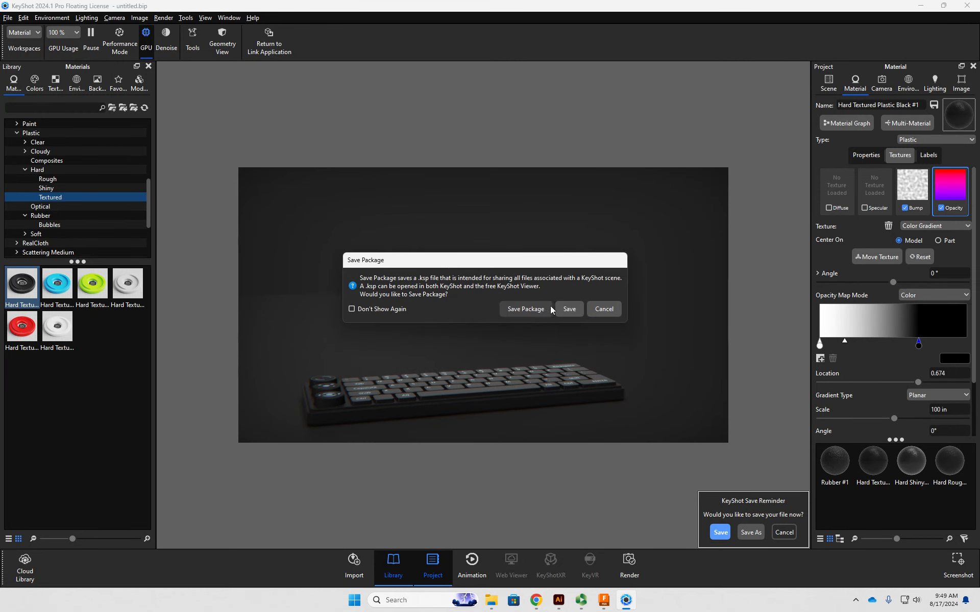
pyautogui.click(568, 309)
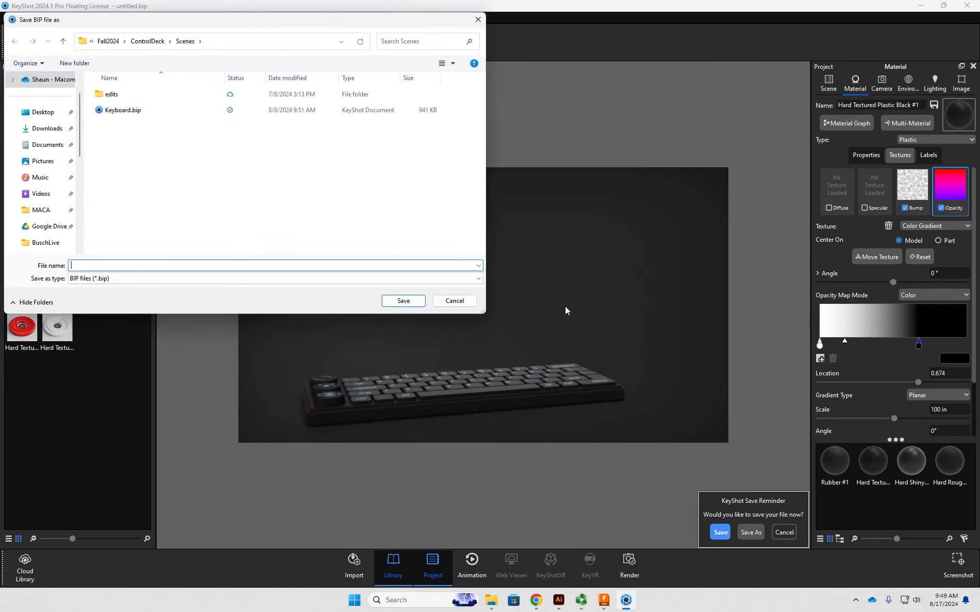
pyautogui.click(213, 41)
pyautogui.write('D:\\PDrive\\Fall2024\\2520\\Keyboard_Sarcona\\sourceImages')
pyautogui.press('Return')
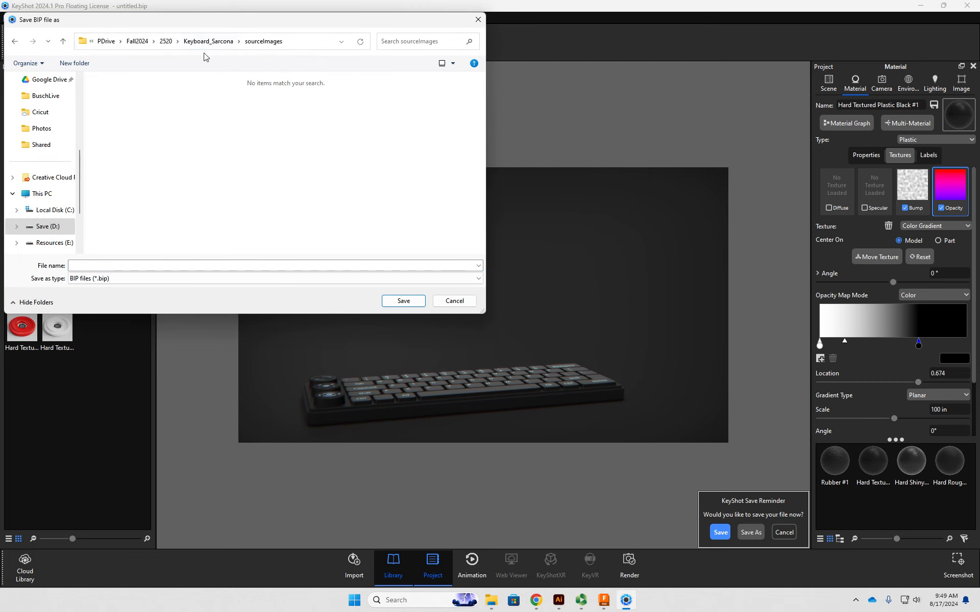
pyautogui.click(144, 266)
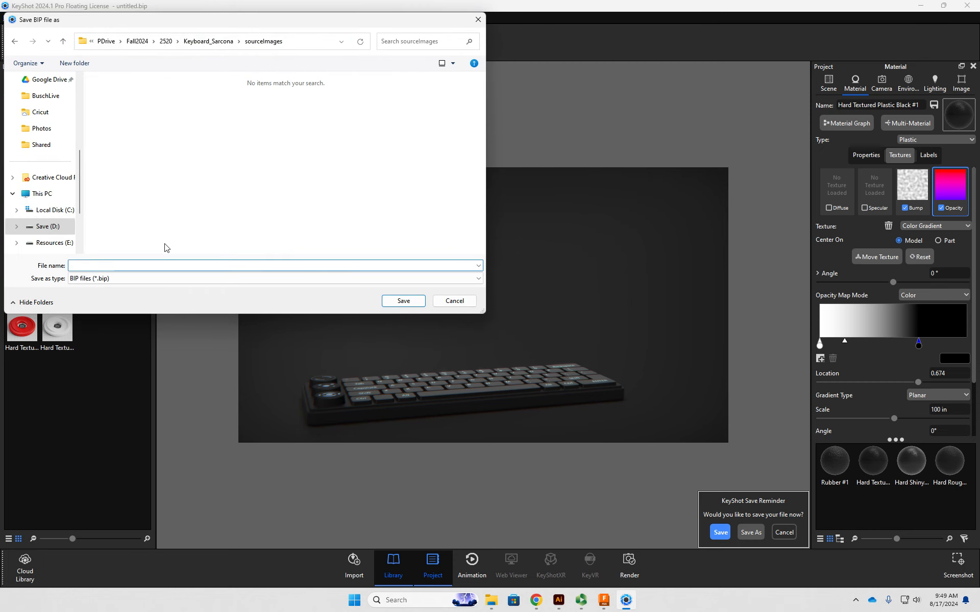
pyautogui.write('KeyboardKEysho')
pyautogui.write('shot')
pyautogui.press('Return')
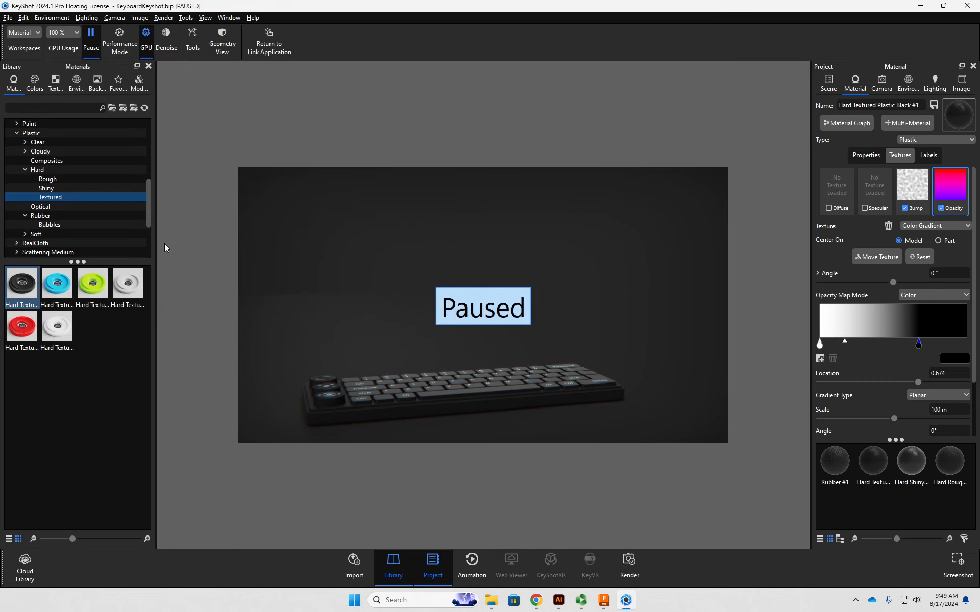
# - Move the opacity gradient's black stop to location 1 and try the Angular gradient type on the plane
pyautogui.moveTo(922, 348); pyautogui.dragTo(968, 348)
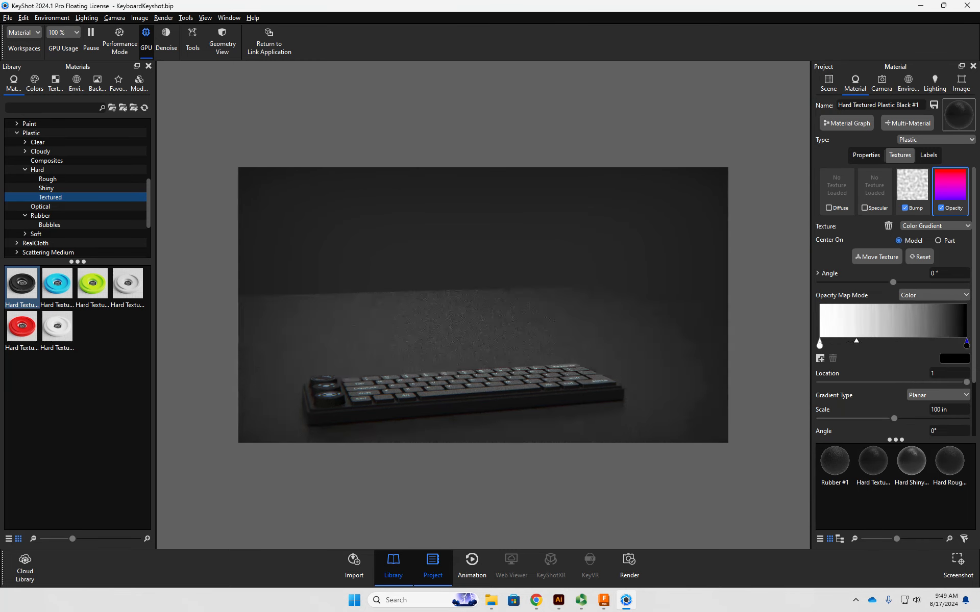
pyautogui.click(935, 395)
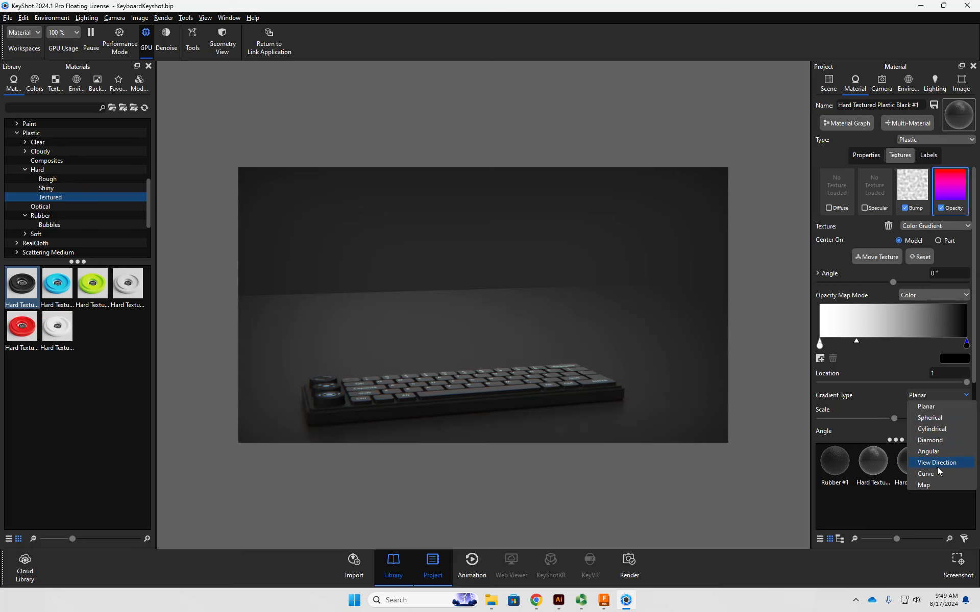
pyautogui.click(935, 452)
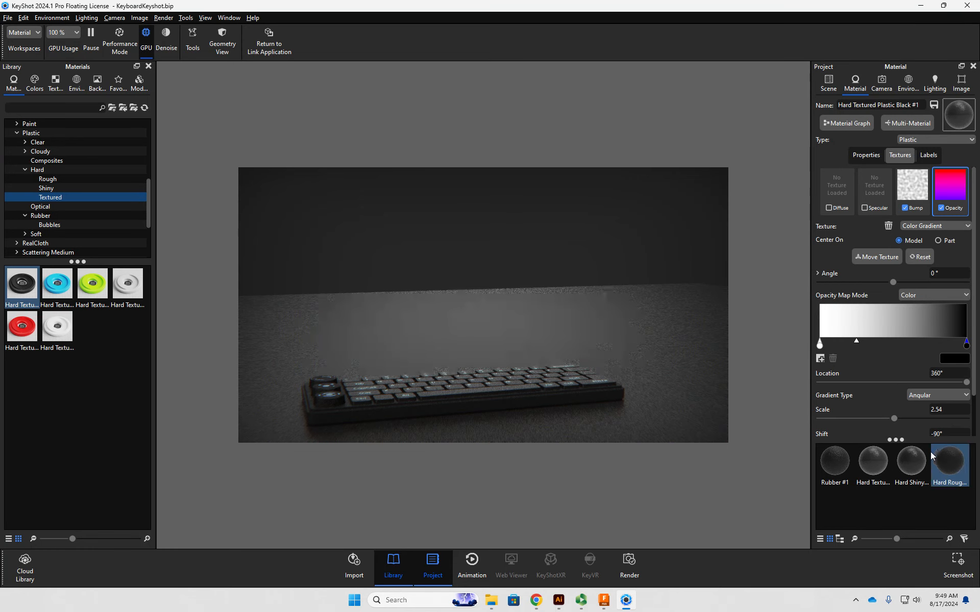
pyautogui.moveTo(648, 304); pyautogui.dragTo(545, 336)
pyautogui.scroll(-10, 550, 333)
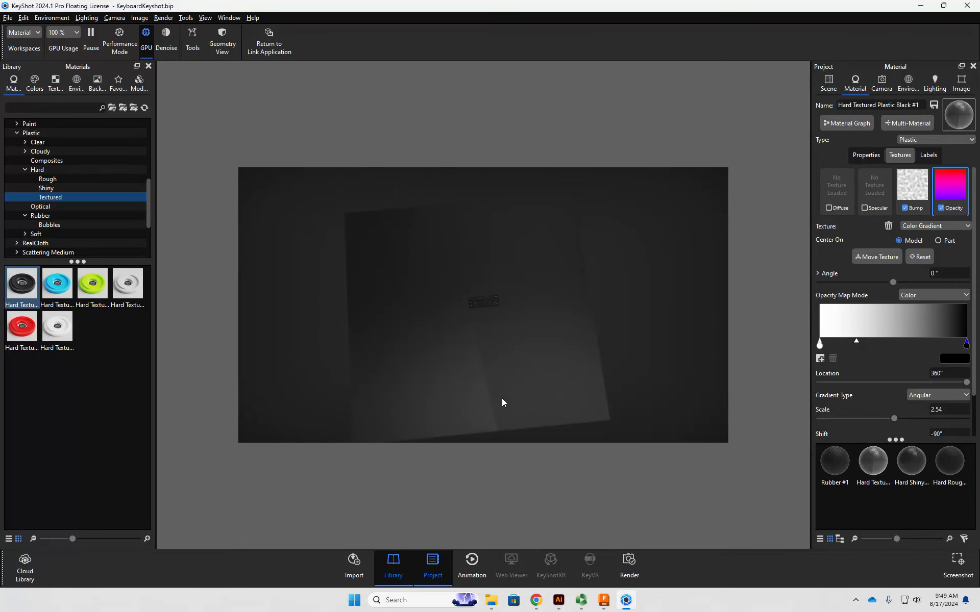
# - Change the opacity gradient's type to Spherical and move its black stop to location 0.486
pyautogui.moveTo(967, 346)
pyautogui.mouseDown()
pyautogui.moveTo(837, 346)
pyautogui.moveTo(966, 345)
pyautogui.mouseUp()
pyautogui.click(930, 396)
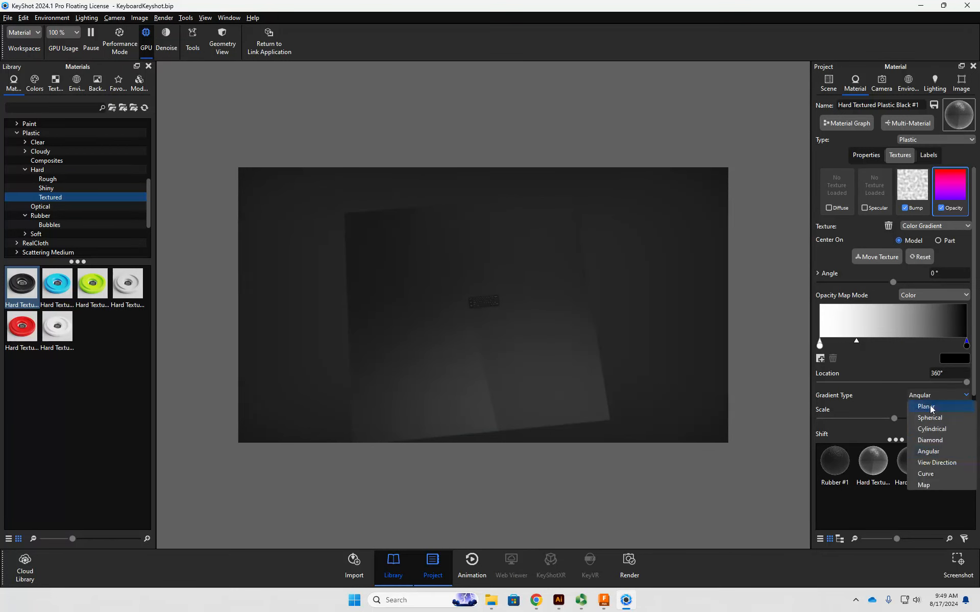
pyautogui.click(933, 422)
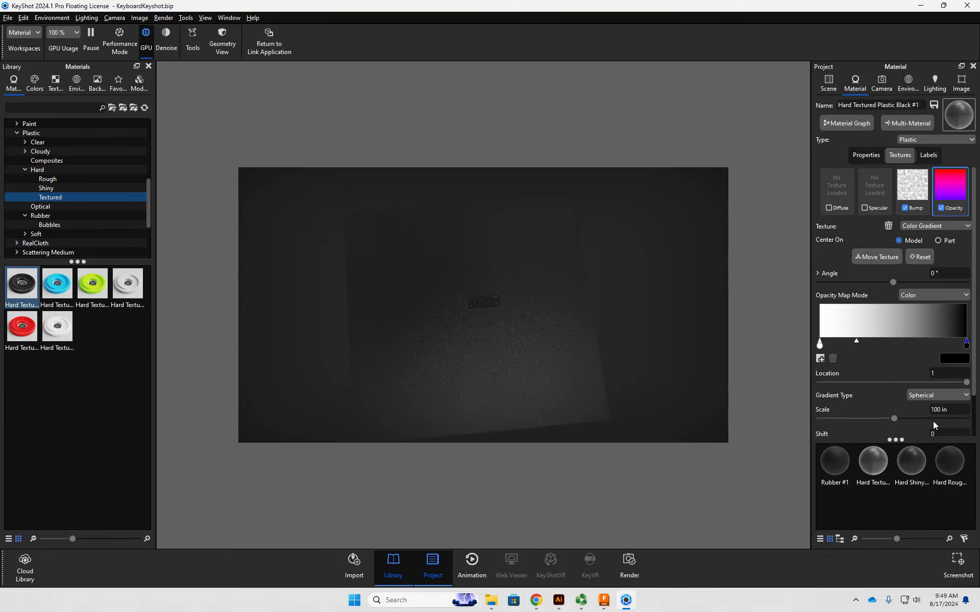
pyautogui.moveTo(966, 346); pyautogui.dragTo(893, 348)
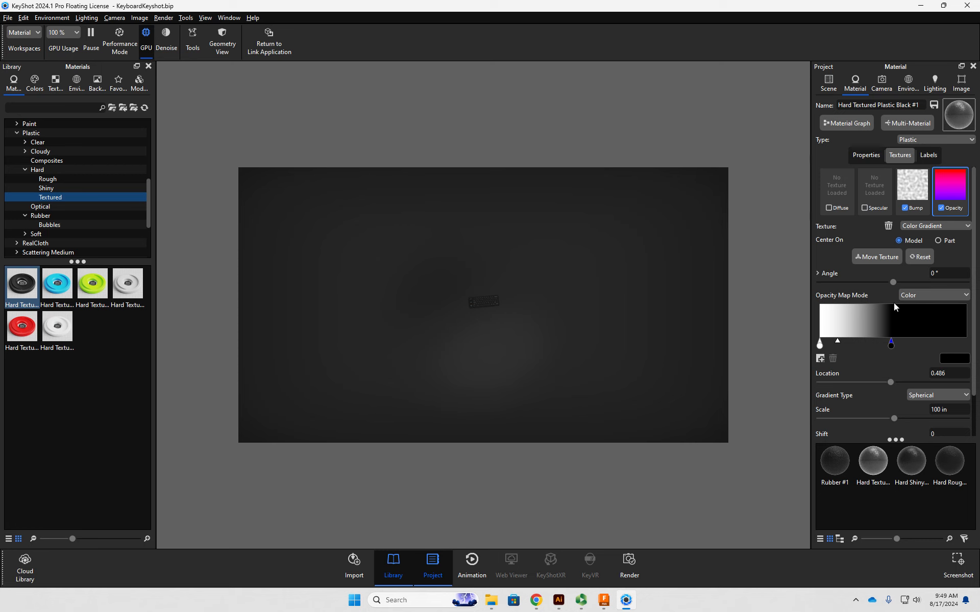
# - Shift the spherical opacity gradient over the keyboard with Move Texture and tighten its fade, with the white stop at location 0.226
pyautogui.click(880, 256)
pyautogui.moveTo(468, 379); pyautogui.dragTo(478, 356)
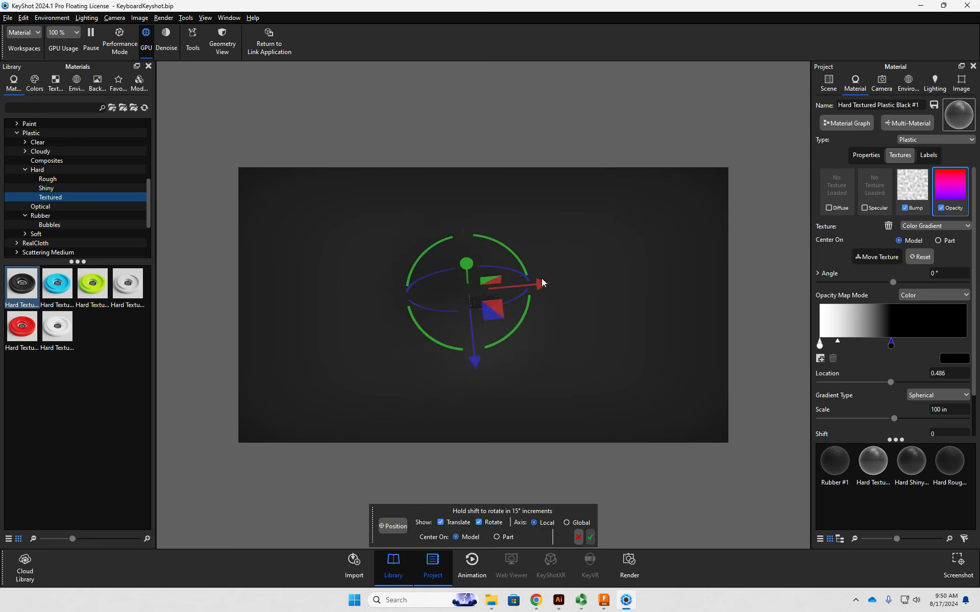
pyautogui.moveTo(551, 284); pyautogui.dragTo(555, 283)
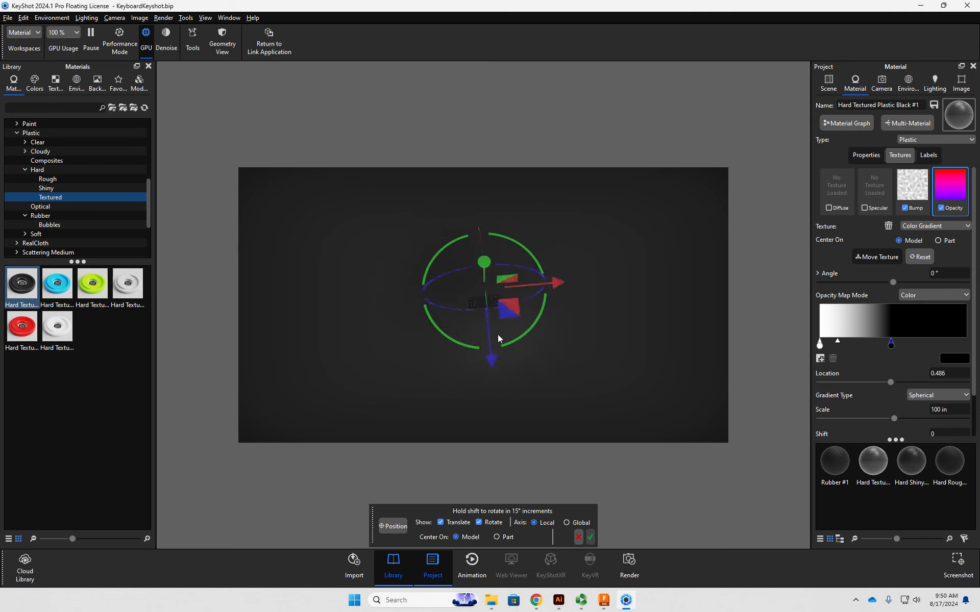
pyautogui.moveTo(491, 363); pyautogui.dragTo(553, 284)
pyautogui.moveTo(890, 347); pyautogui.dragTo(854, 347)
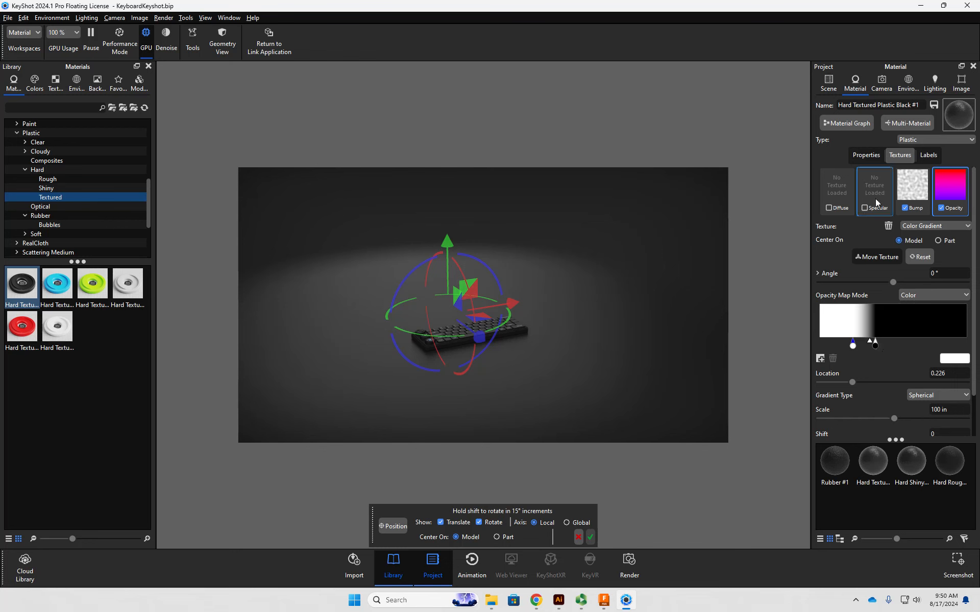
# - Scale the ground plane uniformly to 500
pyautogui.click(828, 82)
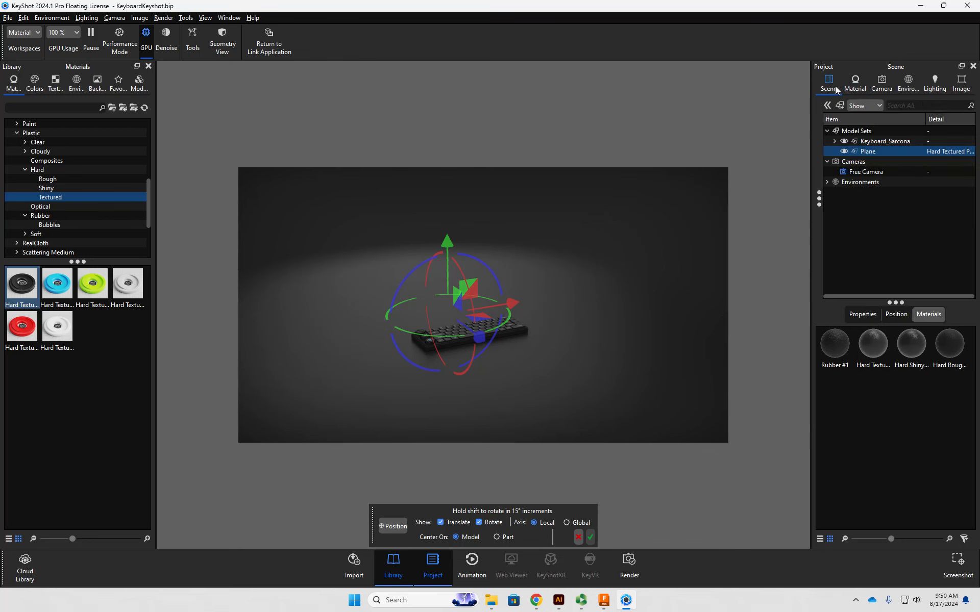
pyautogui.click(869, 151)
pyautogui.click(870, 315)
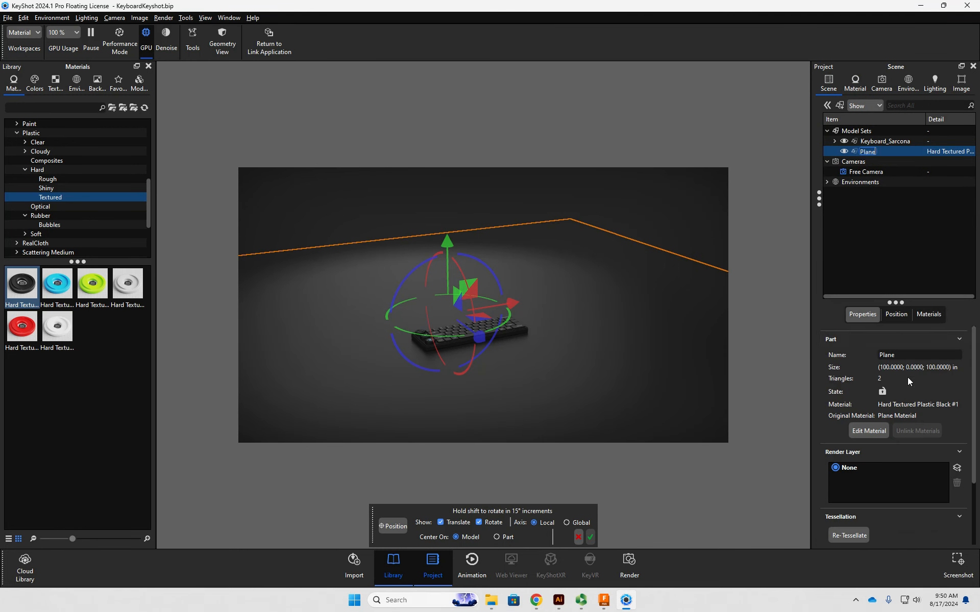
pyautogui.click(894, 315)
pyautogui.click(949, 410)
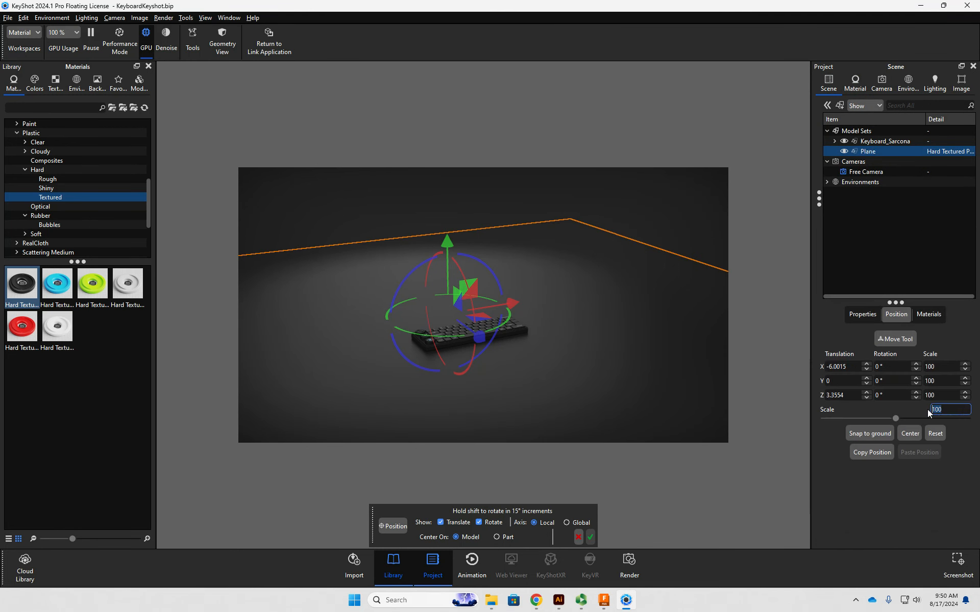
pyautogui.press('Return')
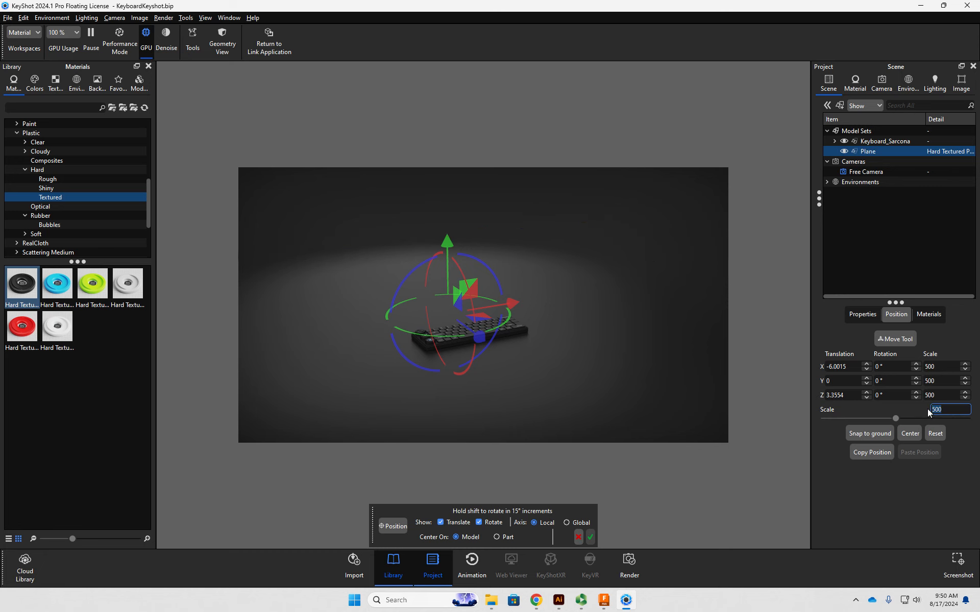
# - Move the black stop of the plane's opacity gradient to location 1 to lengthen the fade
pyautogui.click(881, 83)
pyautogui.click(908, 83)
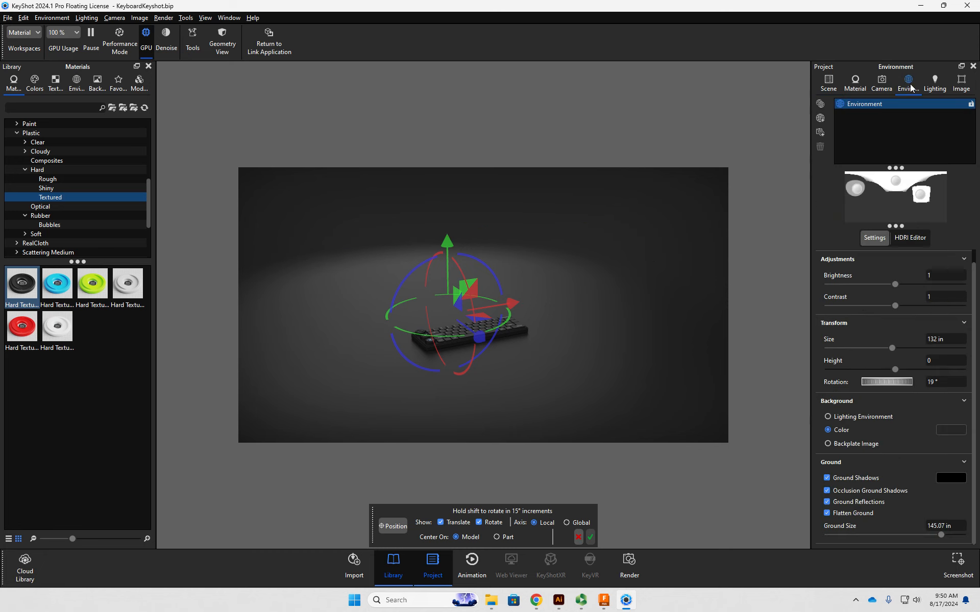
pyautogui.click(855, 82)
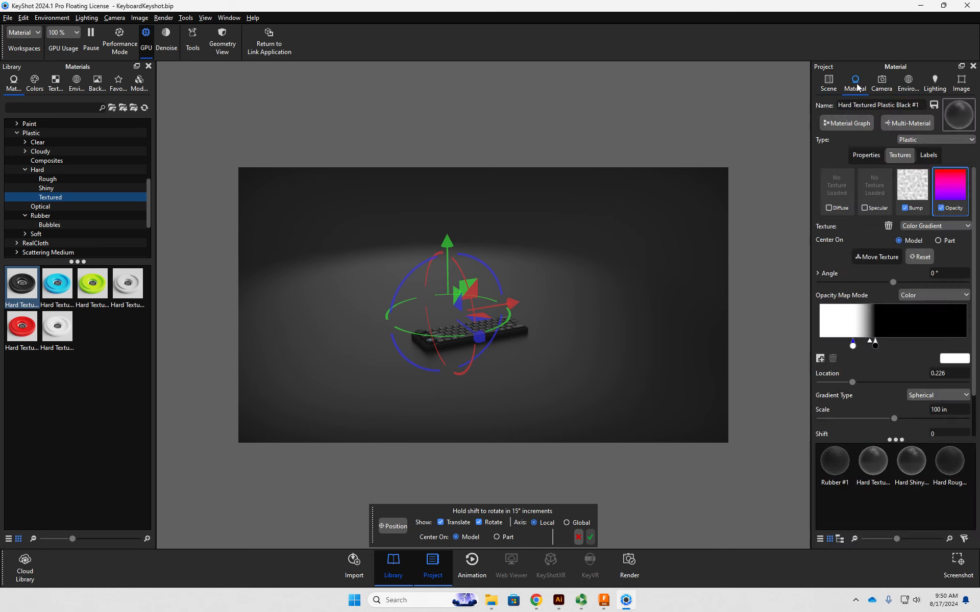
pyautogui.moveTo(875, 345); pyautogui.dragTo(967, 349)
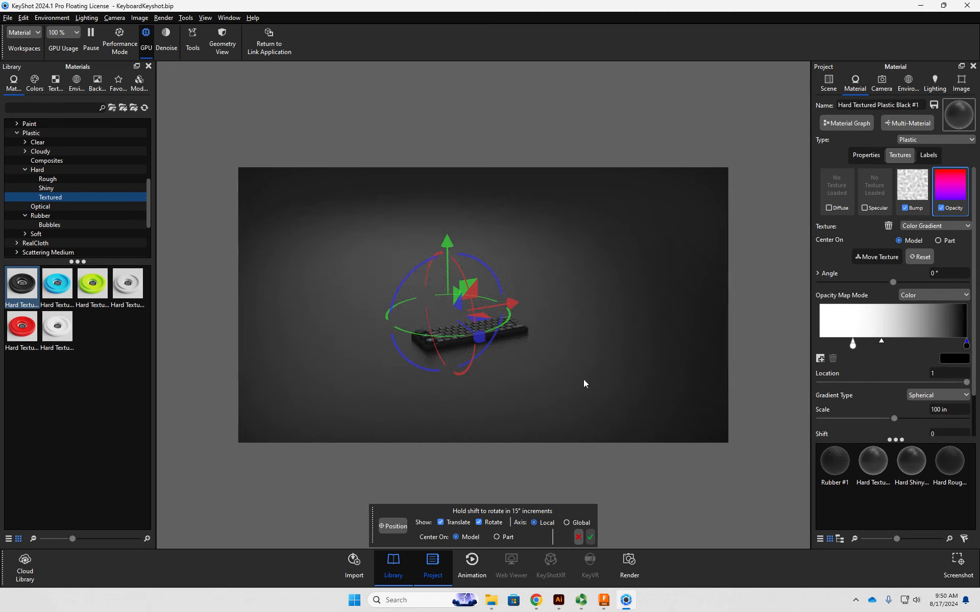
# - Fine-tune the opacity gradient's position along the ground plane and accept the texture placement
pyautogui.moveTo(584, 379); pyautogui.dragTo(688, 387, button='middle')
pyautogui.scroll(5, 584, 387)
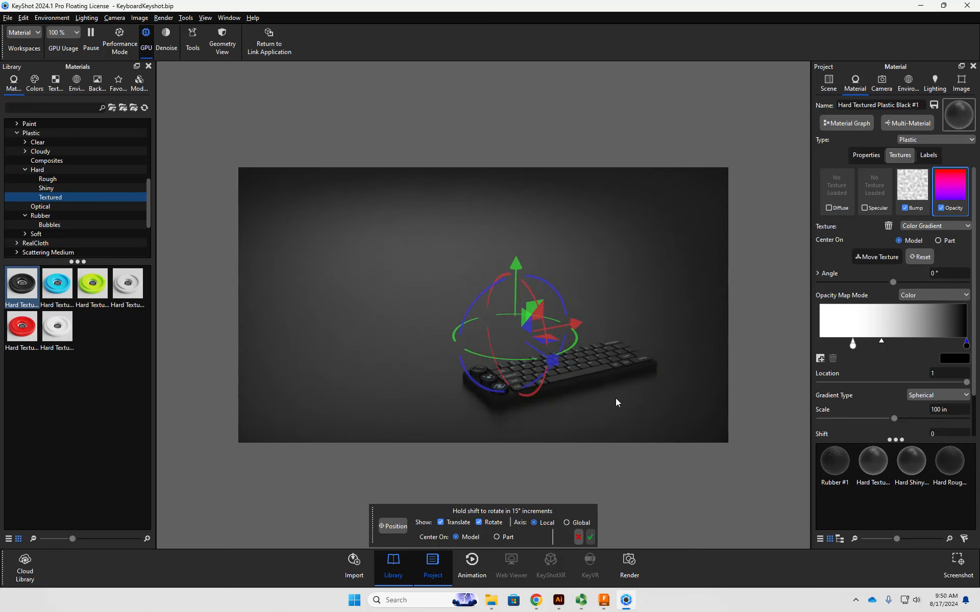
pyautogui.moveTo(616, 399)
pyautogui.mouseDown()
pyautogui.moveTo(528, 340)
pyautogui.moveTo(551, 377)
pyautogui.moveTo(595, 302)
pyautogui.moveTo(579, 309)
pyautogui.mouseUp()
pyautogui.moveTo(534, 386); pyautogui.dragTo(538, 393)
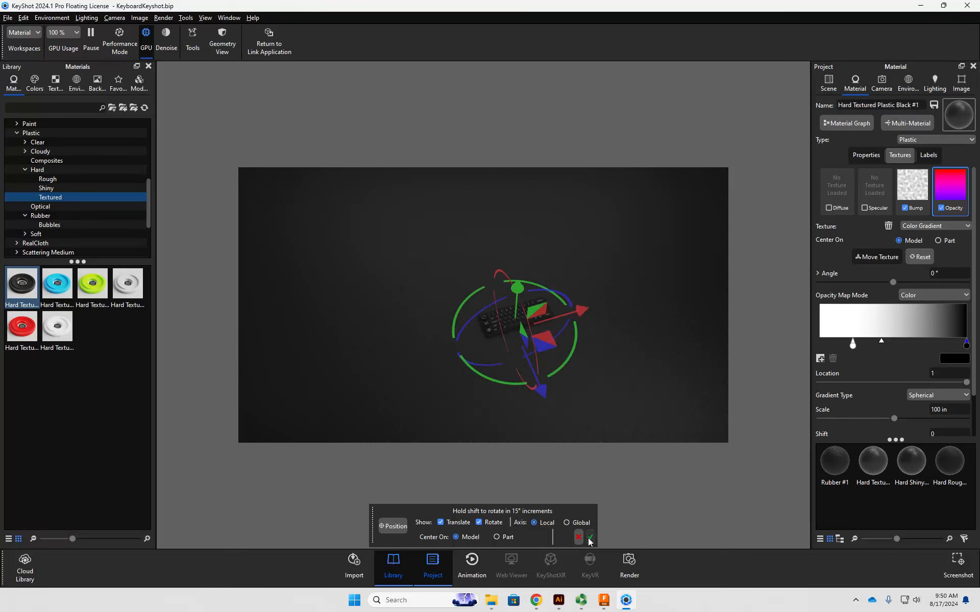
pyautogui.click(590, 542)
# - Set the roughness of the plane's Hard Textured Plastic Black material to 0.131, judging it on an angled view of the keyboard
pyautogui.moveTo(537, 441); pyautogui.dragTo(583, 340)
pyautogui.moveTo(522, 383); pyautogui.dragTo(524, 344)
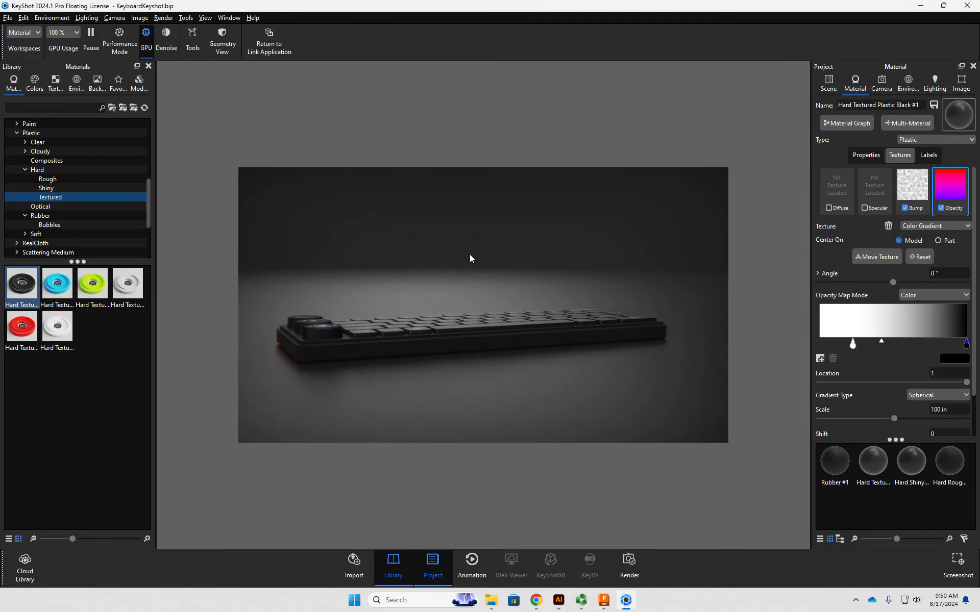
pyautogui.moveTo(402, 278); pyautogui.dragTo(560, 306)
pyautogui.moveTo(554, 320); pyautogui.dragTo(589, 309)
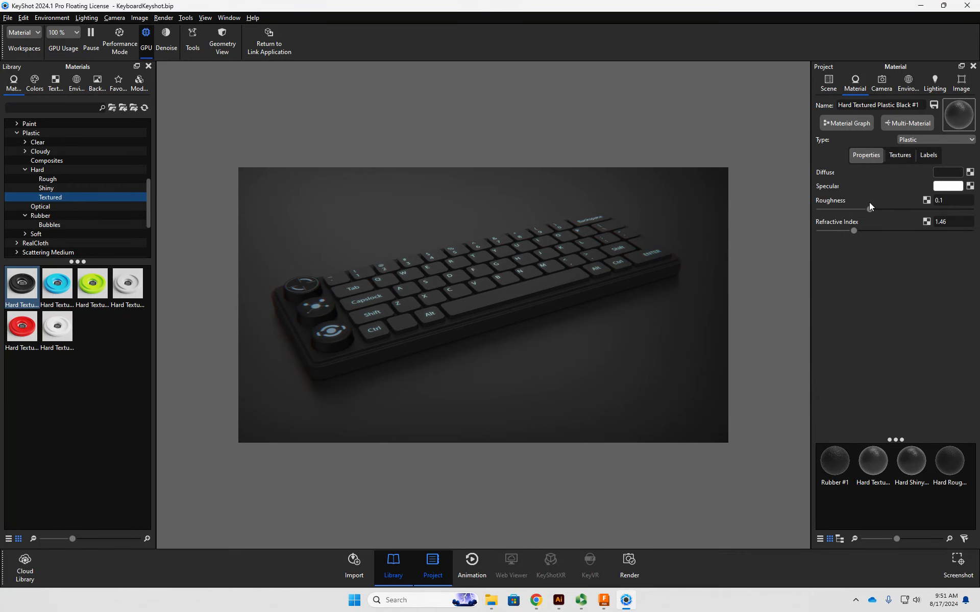
pyautogui.moveTo(870, 207); pyautogui.dragTo(782, 205)
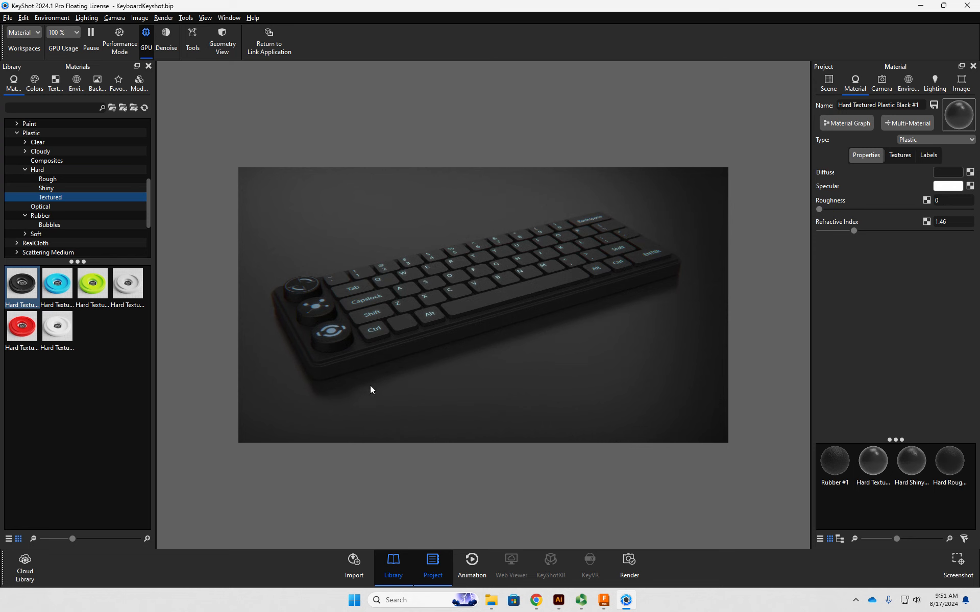
pyautogui.moveTo(820, 210); pyautogui.dragTo(888, 209)
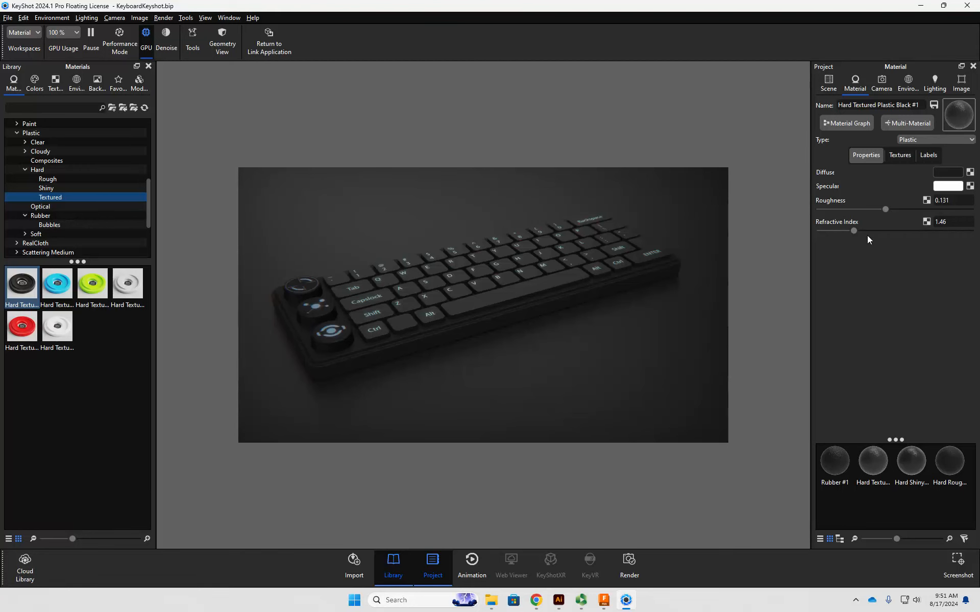
pyautogui.moveTo(539, 366); pyautogui.dragTo(540, 364, button='middle')
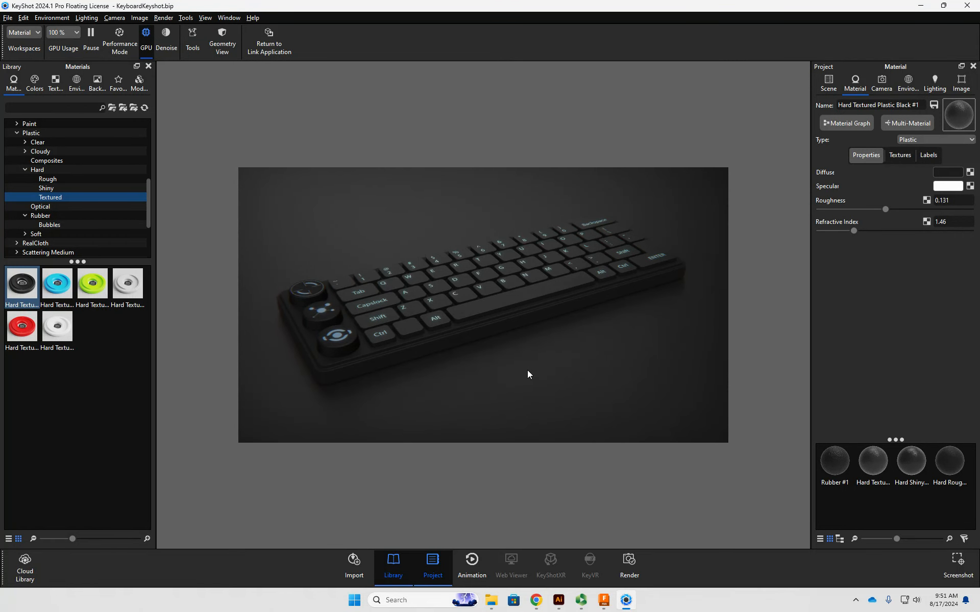